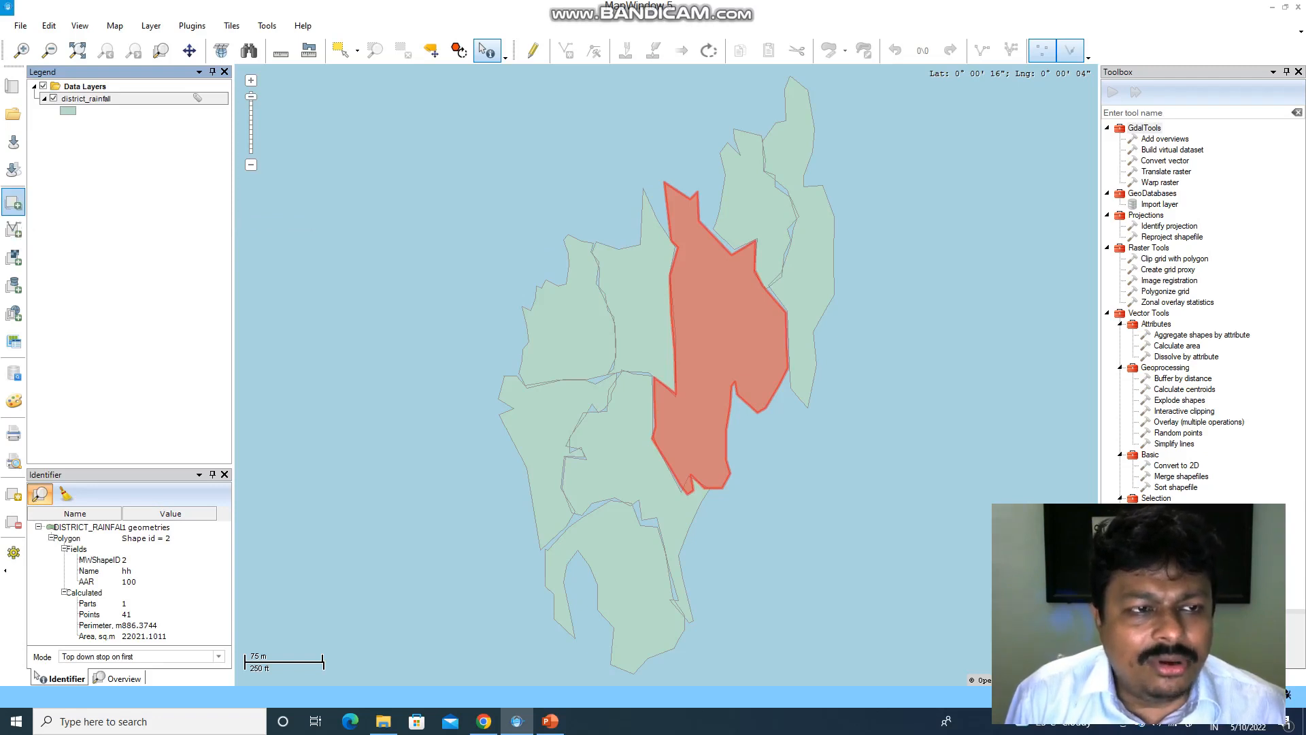
left_click(13, 202)
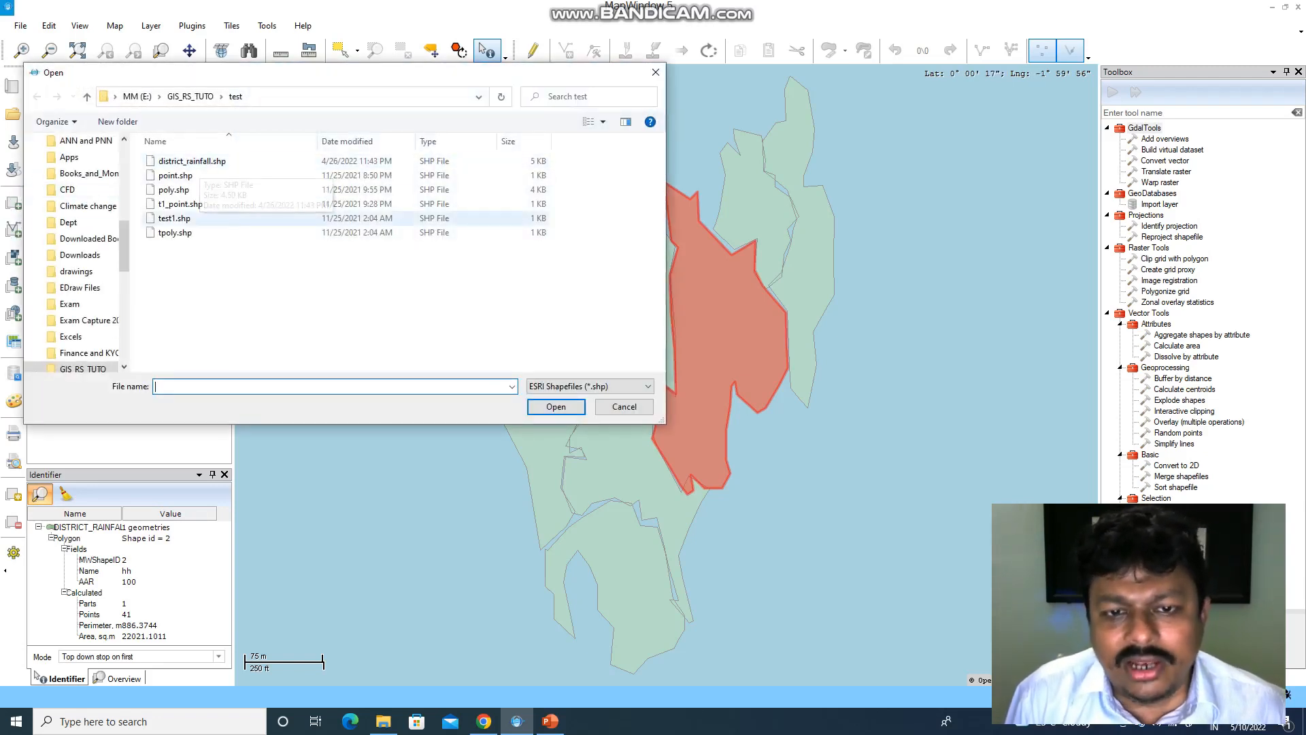
left_click(624, 406)
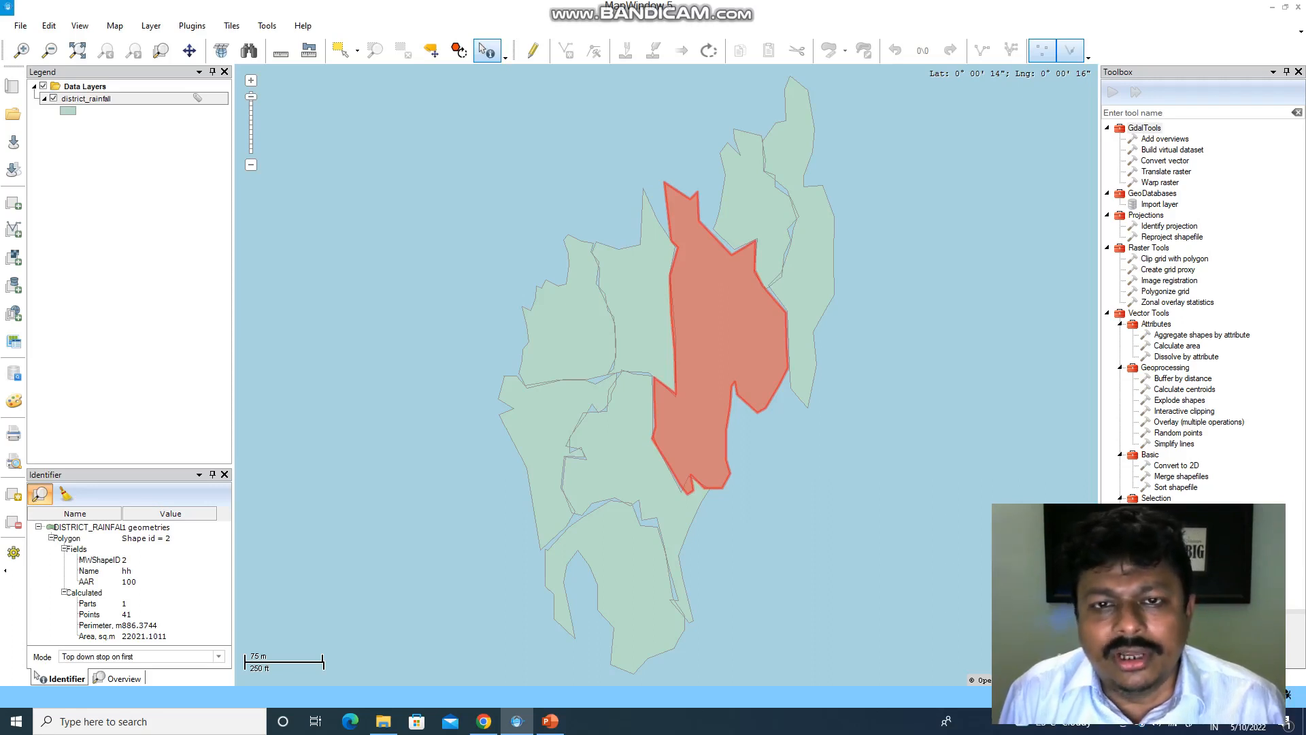
- Identify the Khowai district and read its Name, AAR, area and perimeter values
left_click(647, 310)
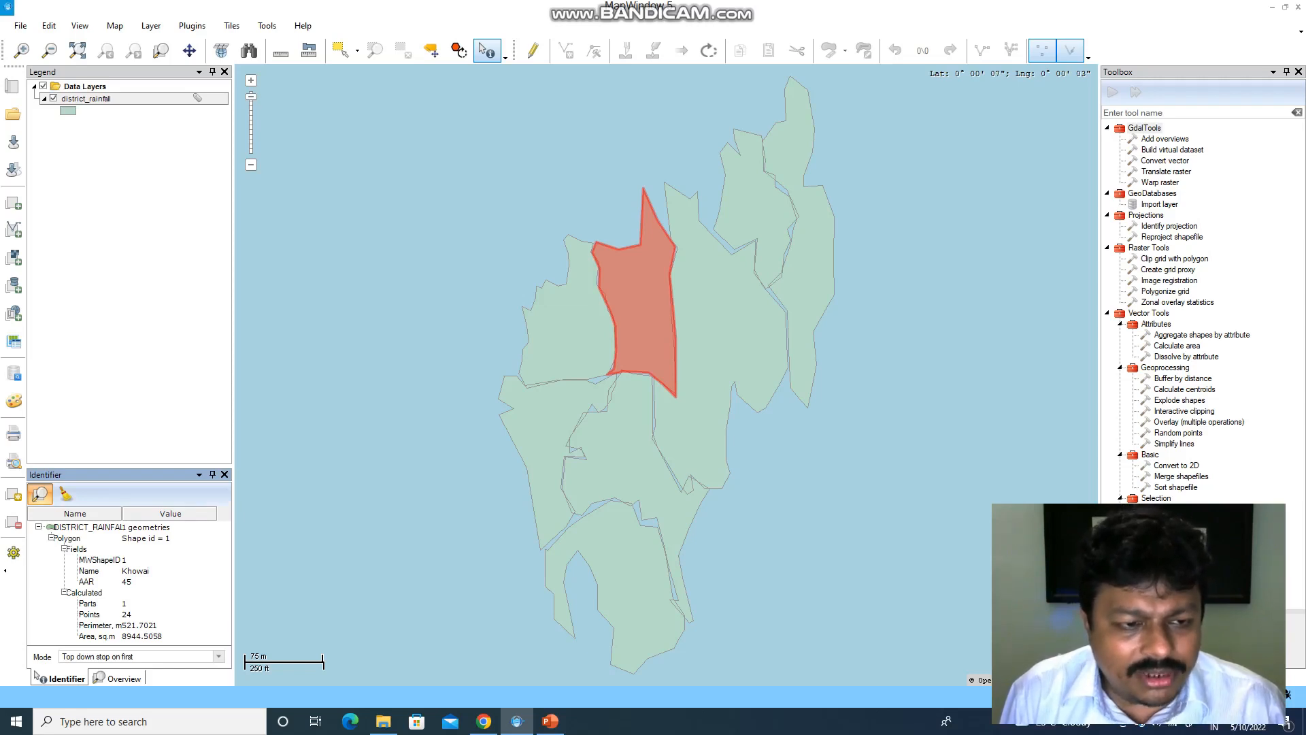
left_click(135, 571)
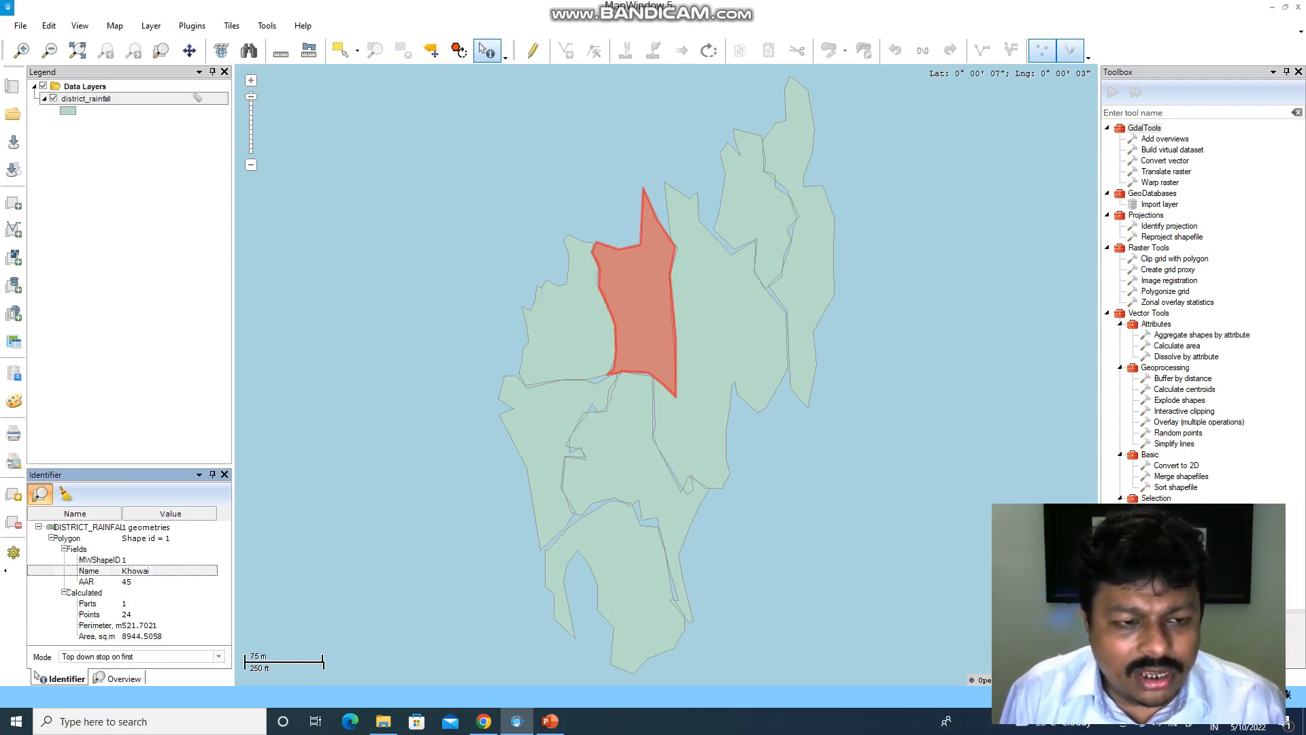
key("Down")
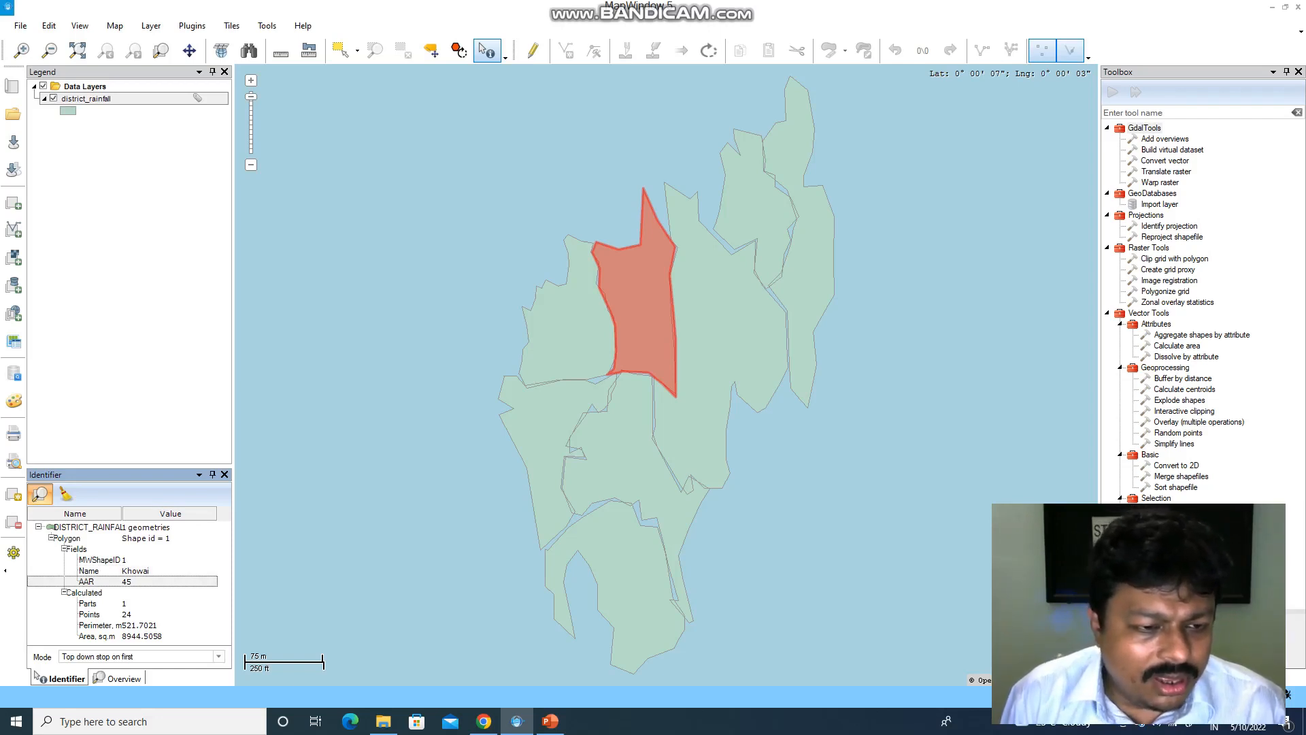
left_click(141, 636)
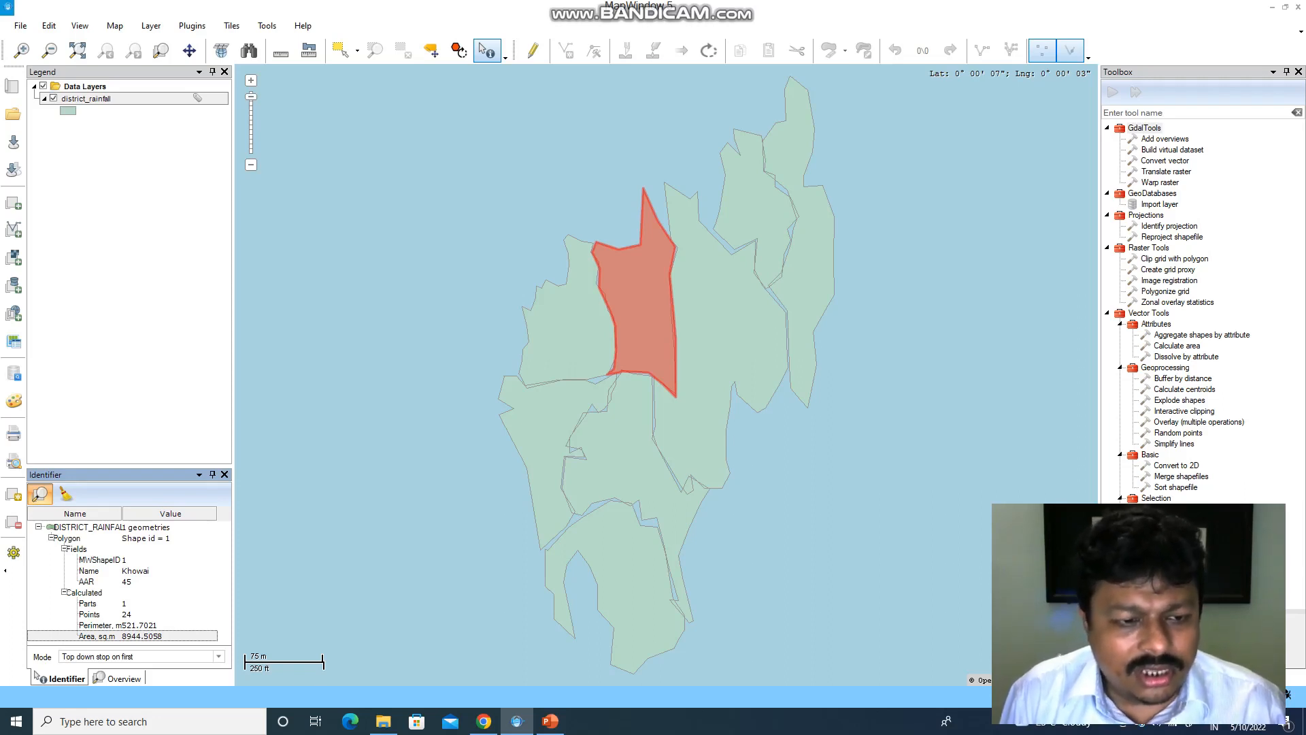
left_click(140, 625)
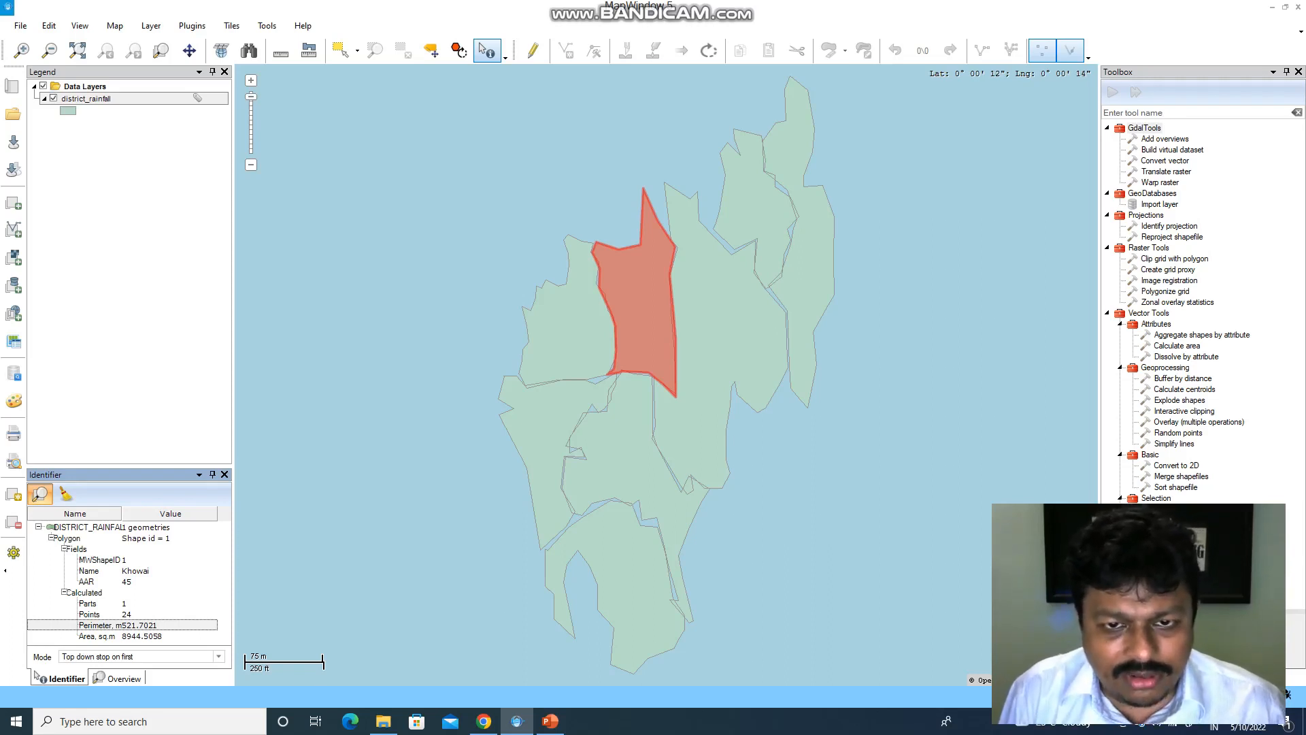
- Identify W.Tripura, Sipahijala, Gomati, S.Tripura, Dhalai, Unokoti and N.Tripura in turn
left_click(571, 332)
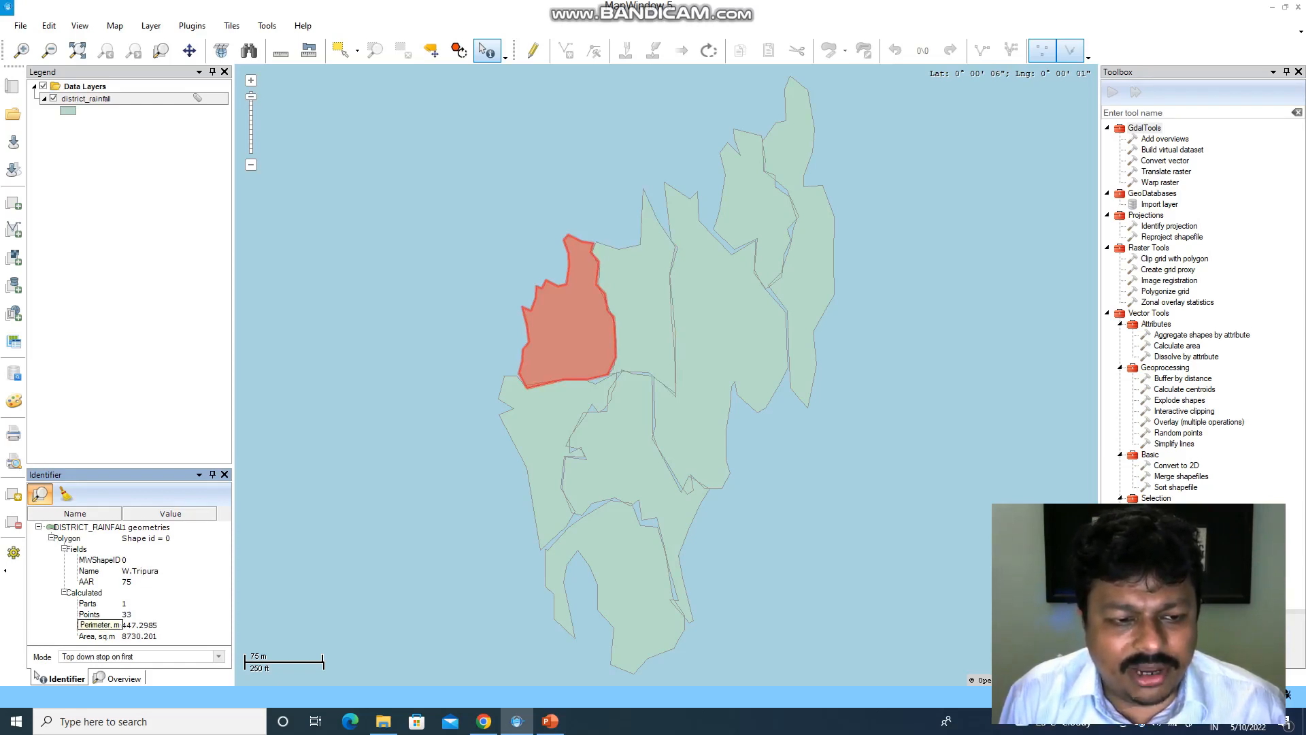
left_click(583, 401)
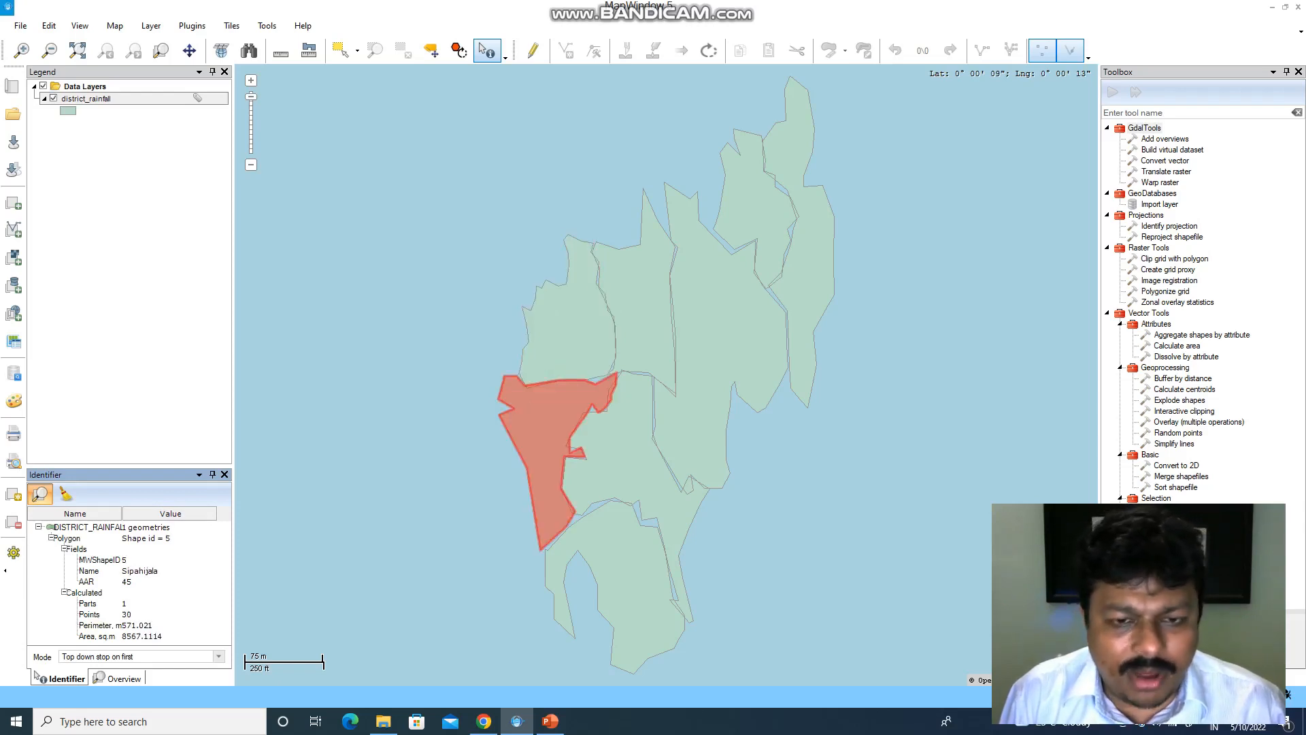
left_click(617, 443)
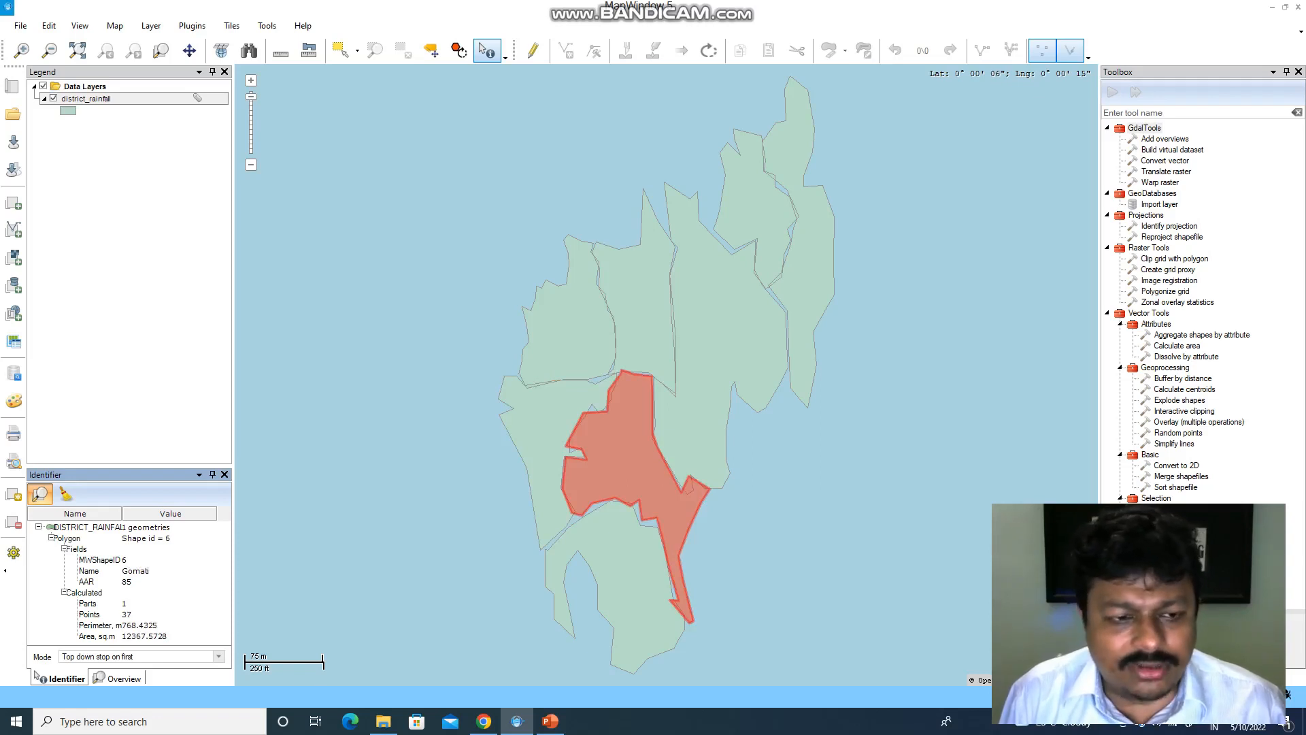
left_click(626, 566)
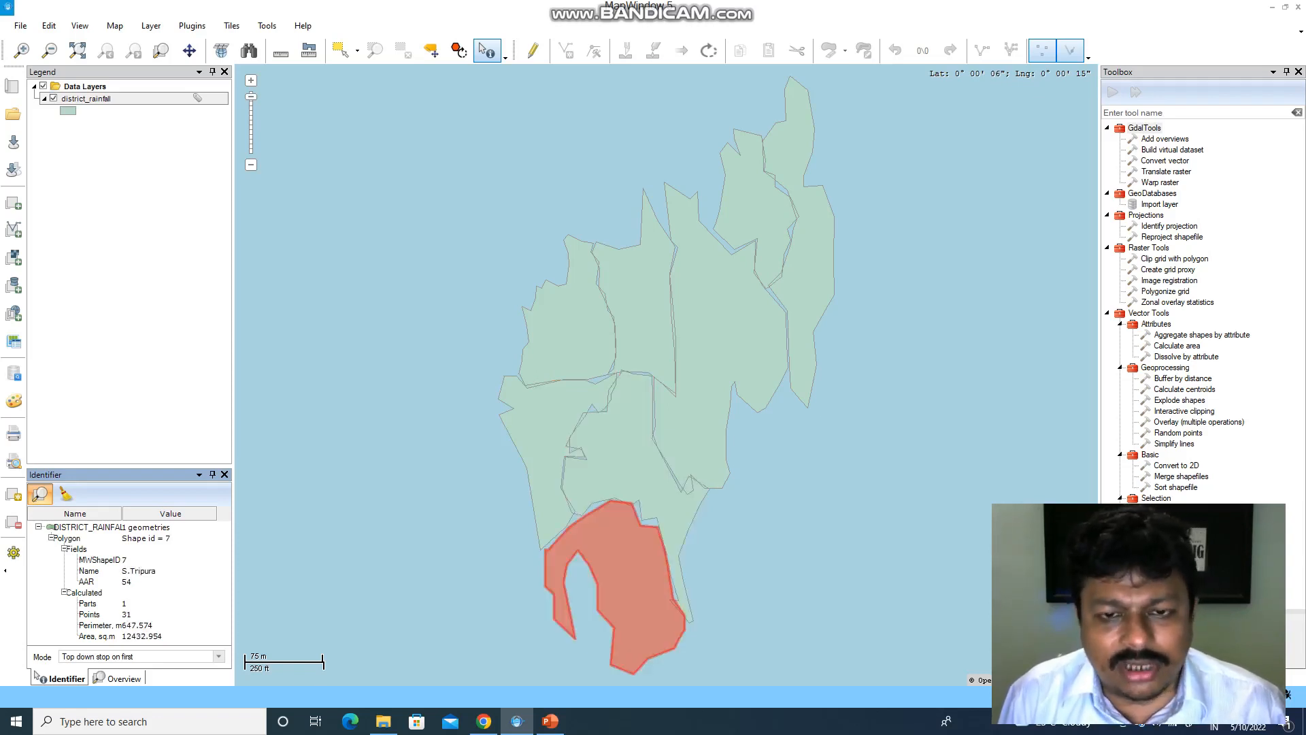
left_click(714, 354)
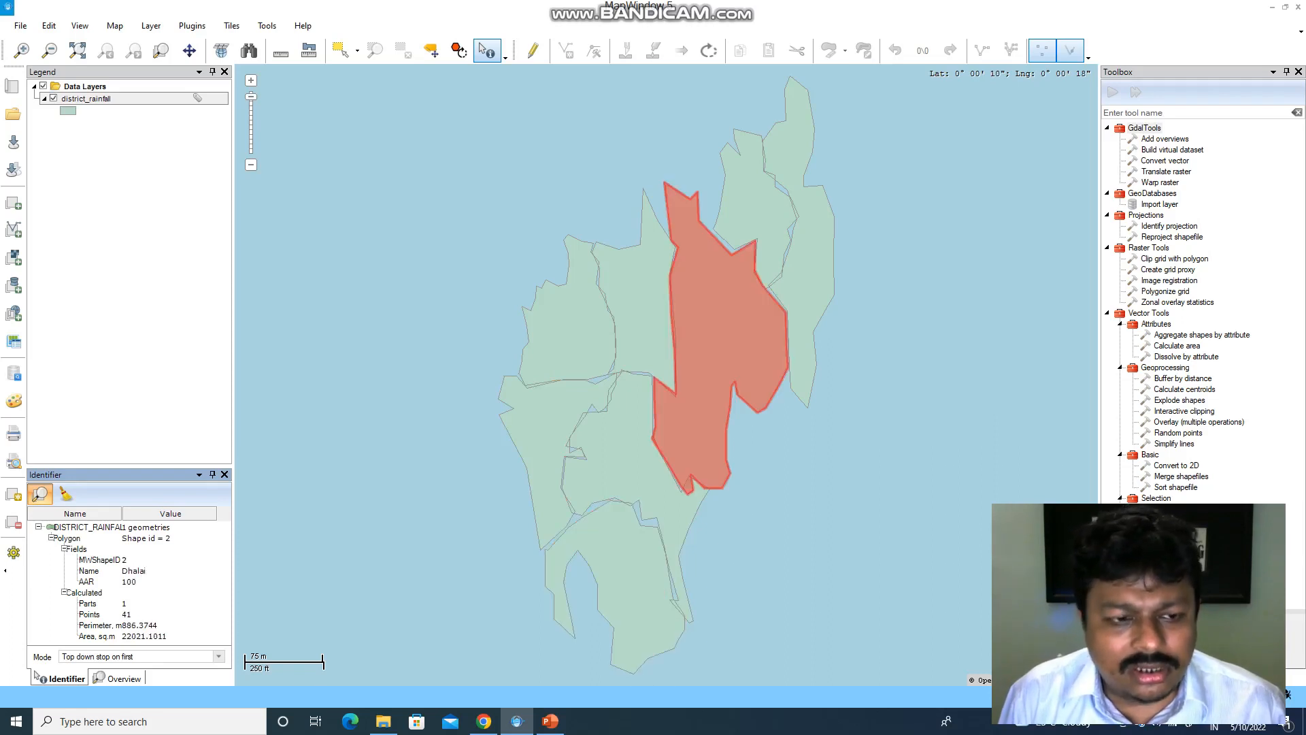
left_click(133, 571)
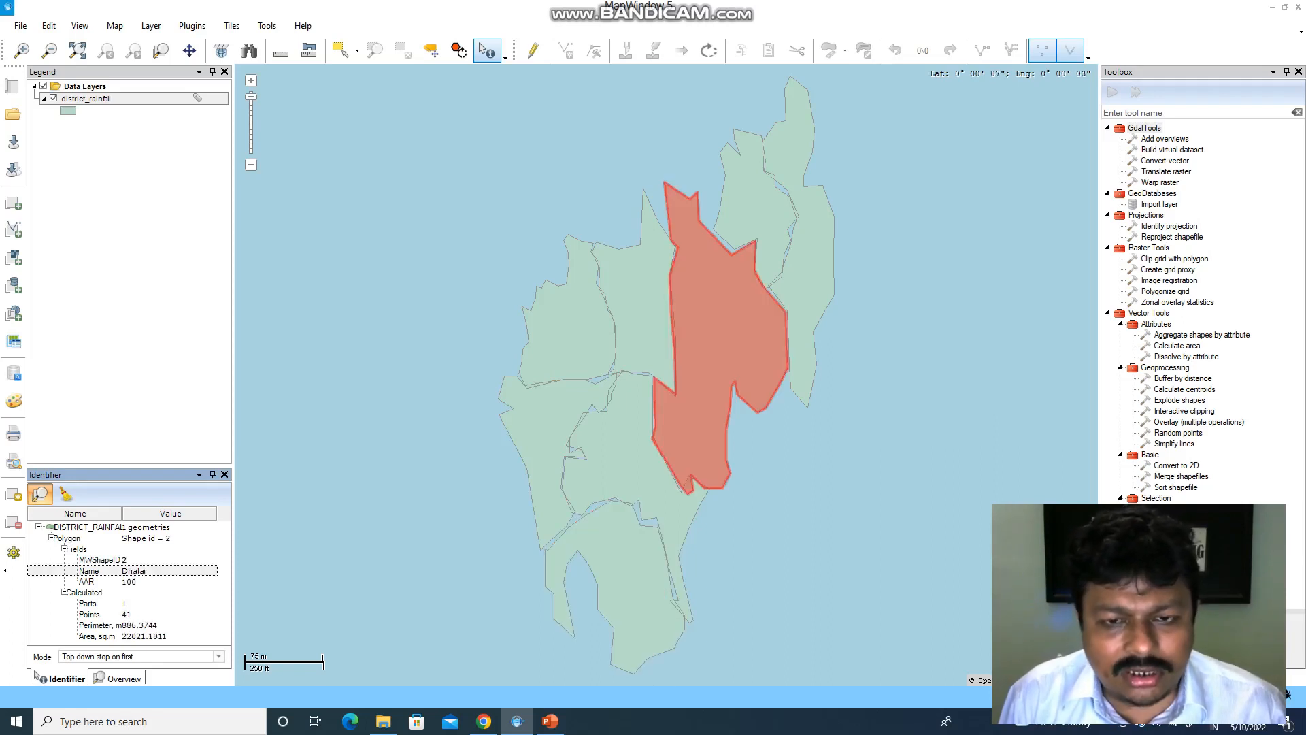
left_click(754, 201)
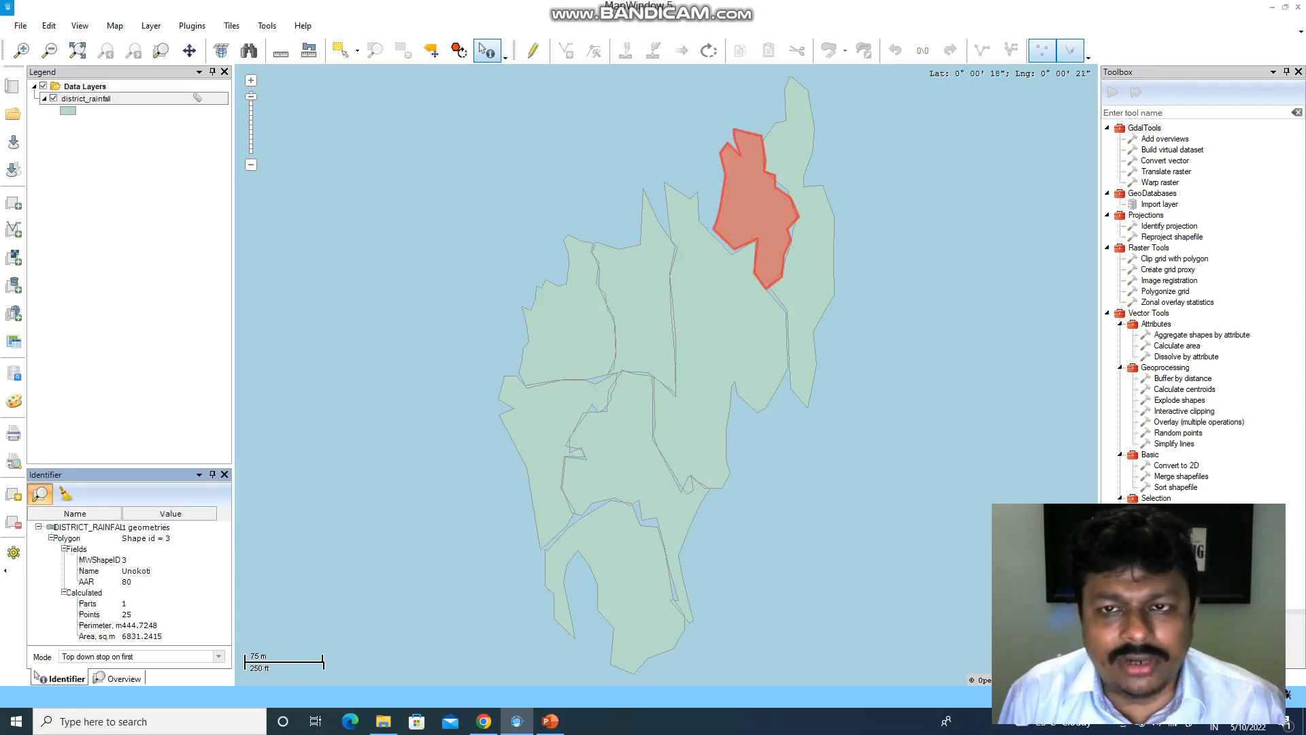
left_click(812, 231)
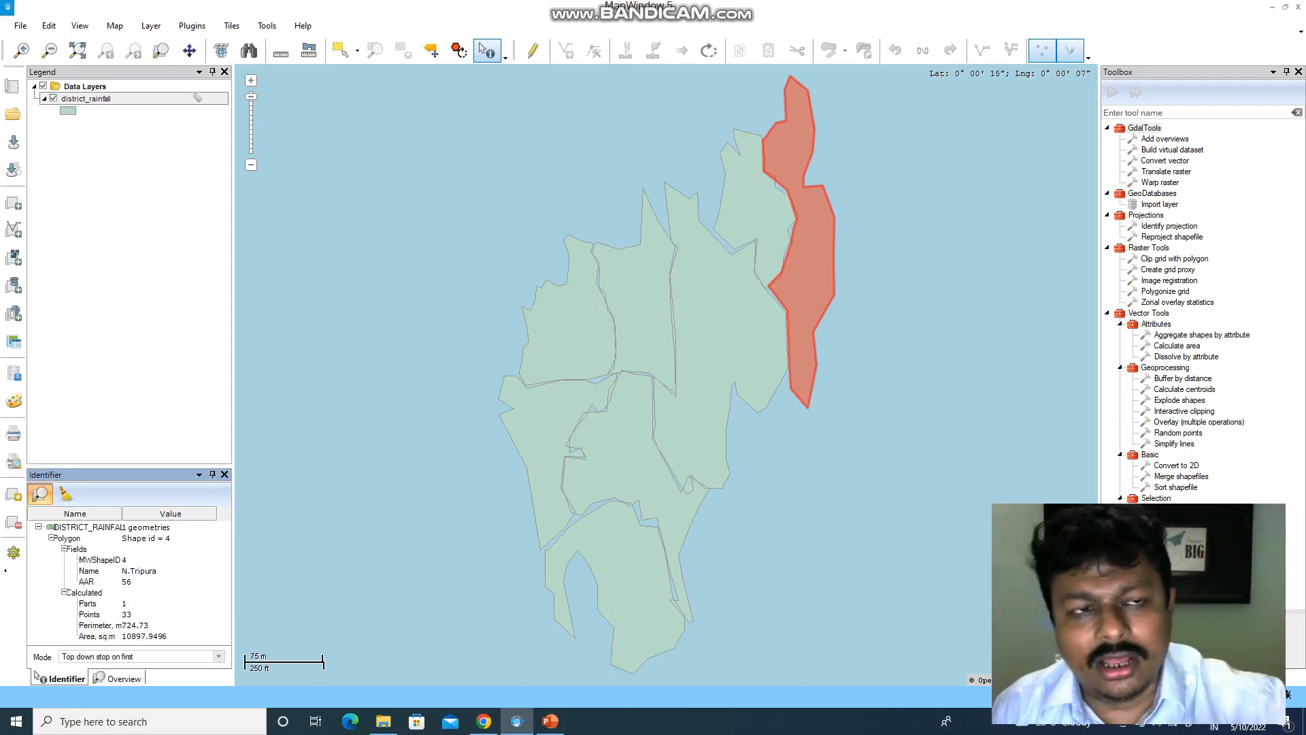
- Open the district_rainfall attribute table from the Legend's layer menu
right_click(175, 99)
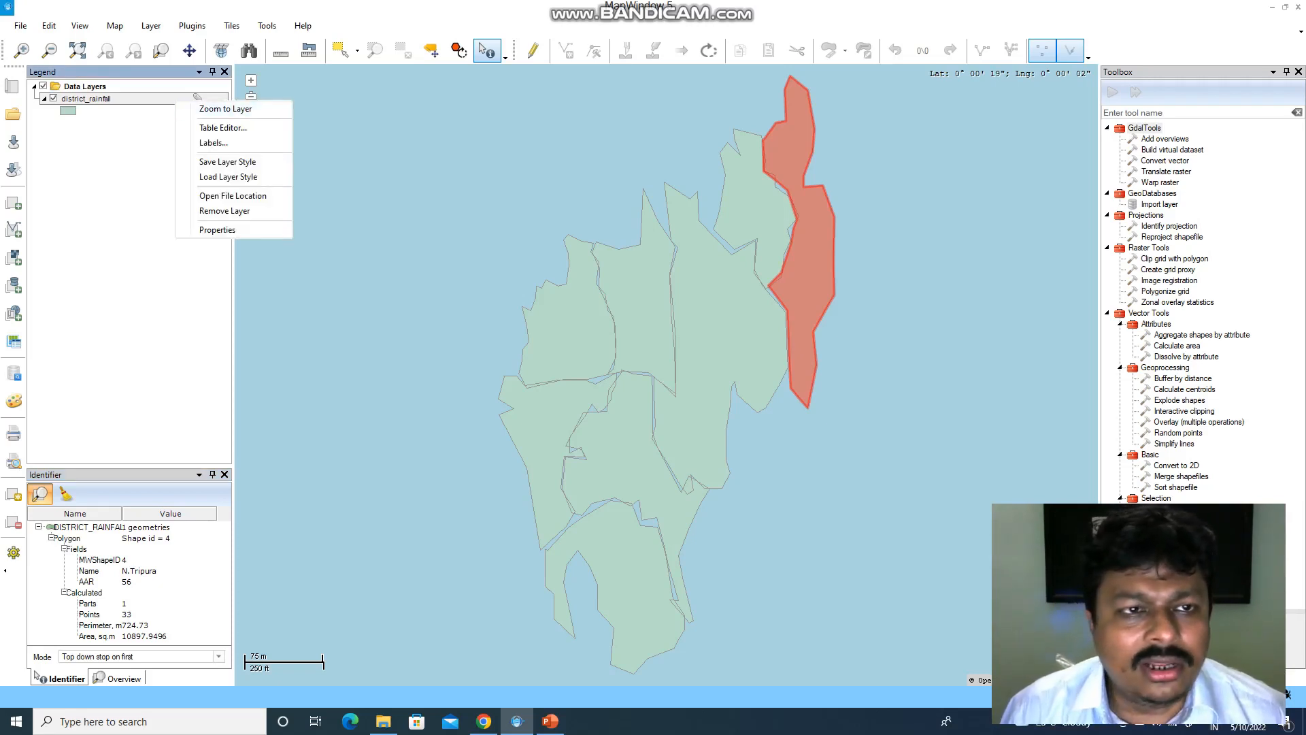
right_click(110, 100)
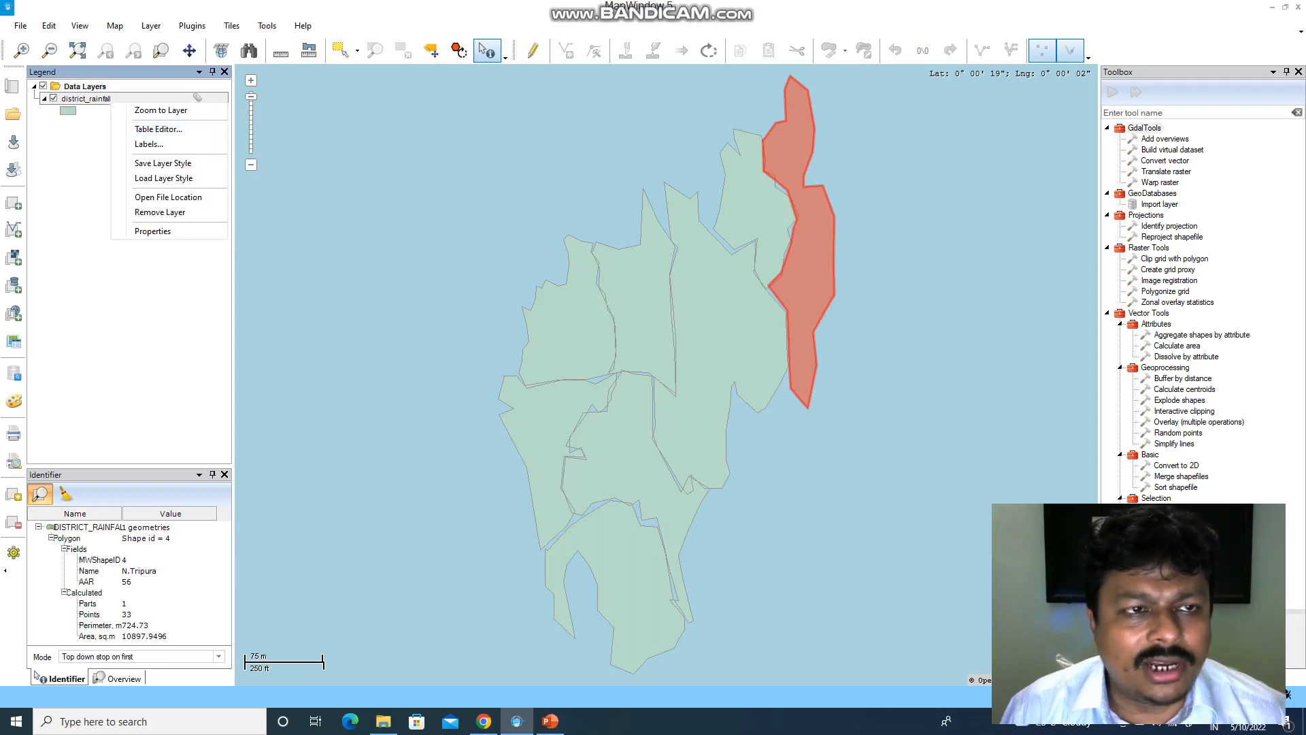
left_click(158, 128)
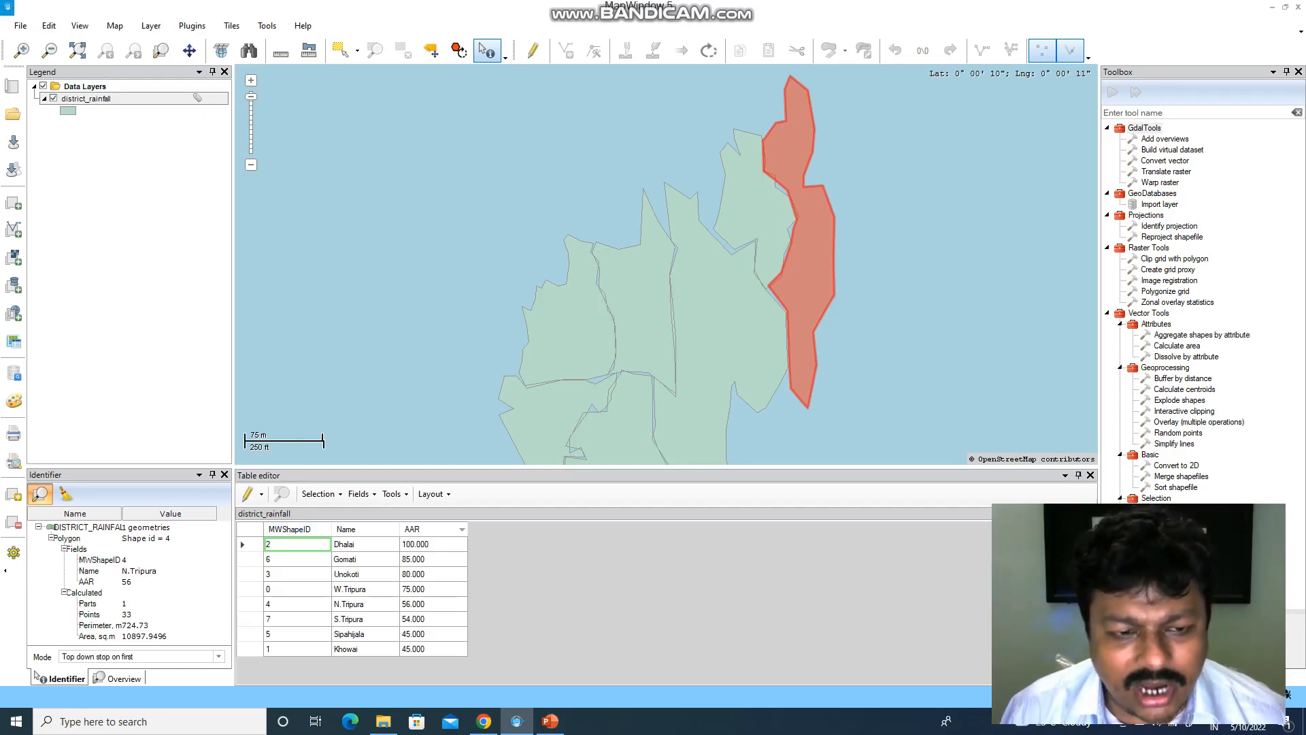
- Sort the table by Name in descending order and make W.Tripura's Name cell current
left_click(289, 528)
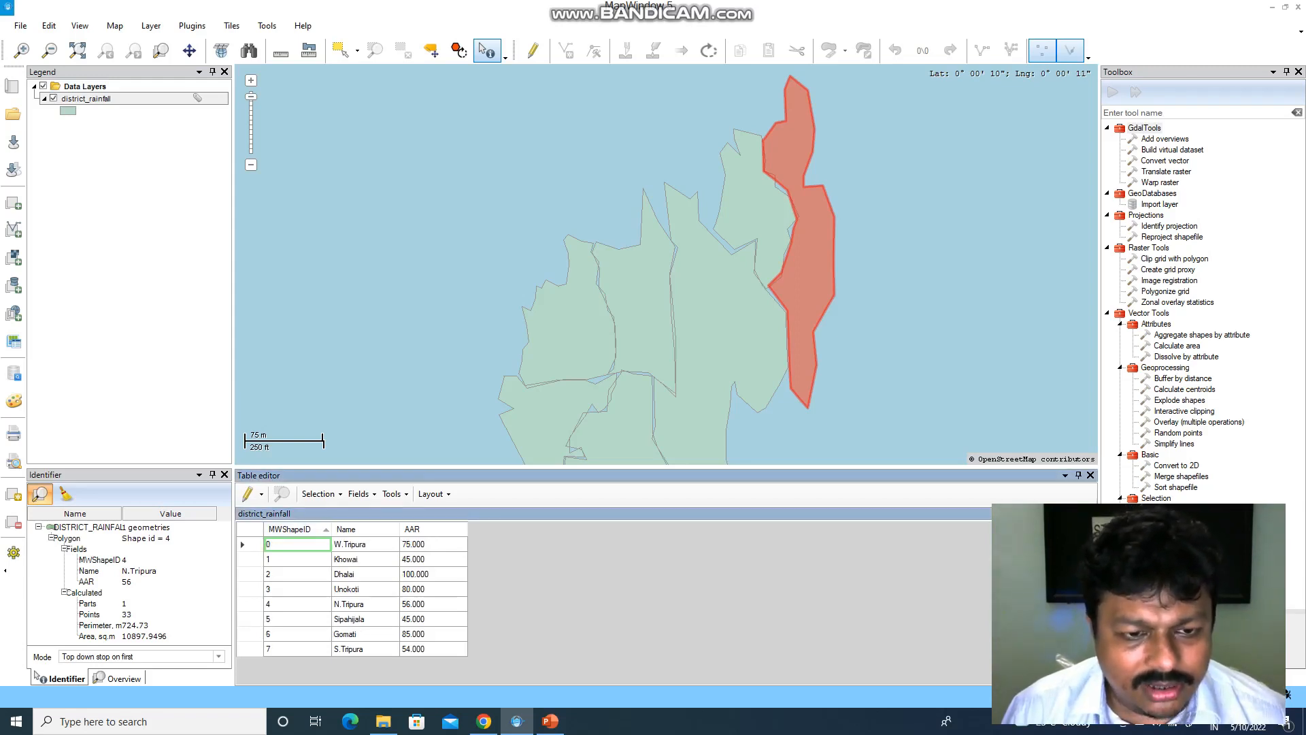
left_click(353, 528)
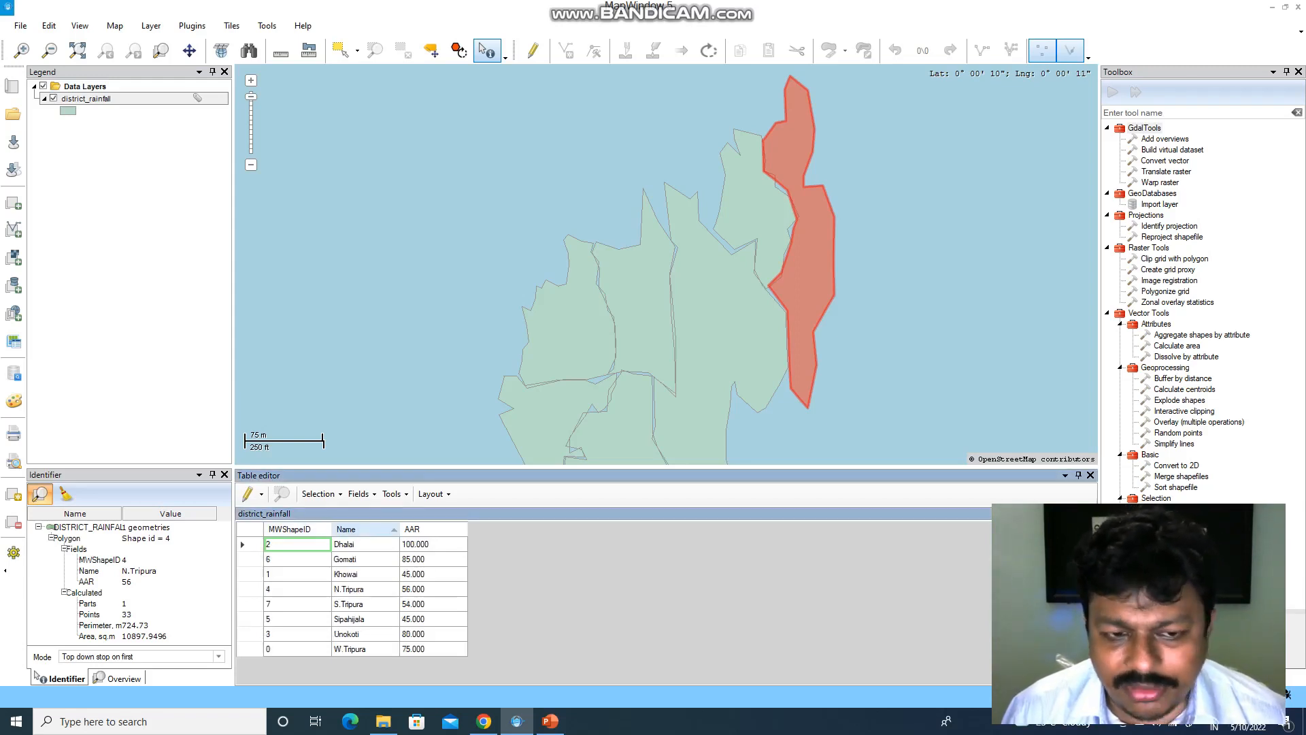
left_click(353, 528)
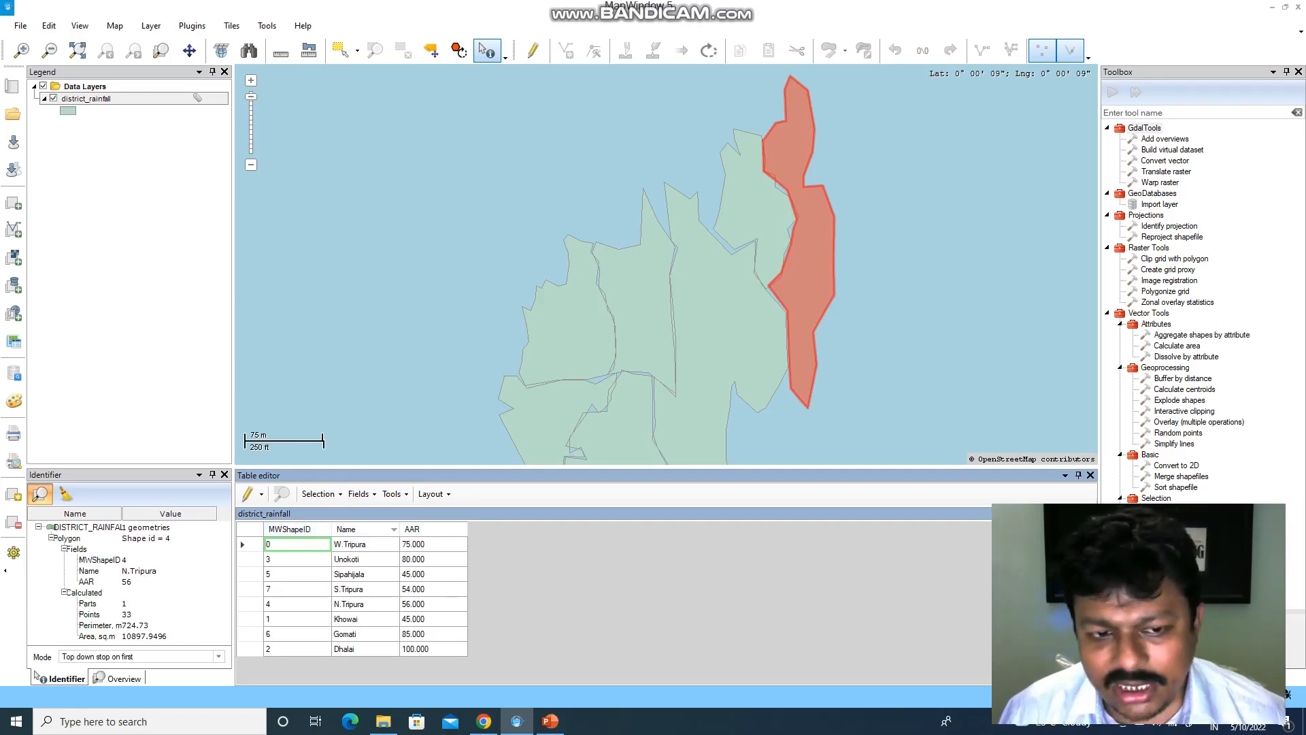
left_click(365, 544)
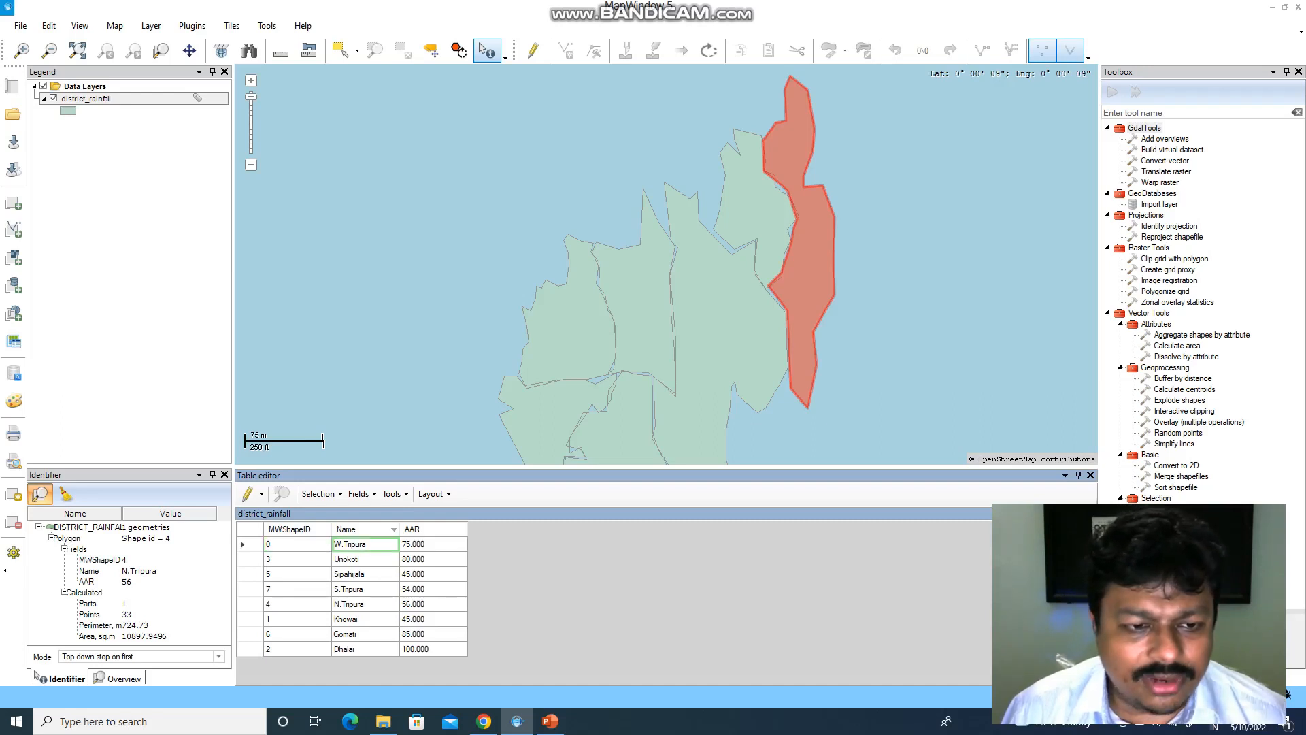
left_click(297, 544)
left_click(365, 544)
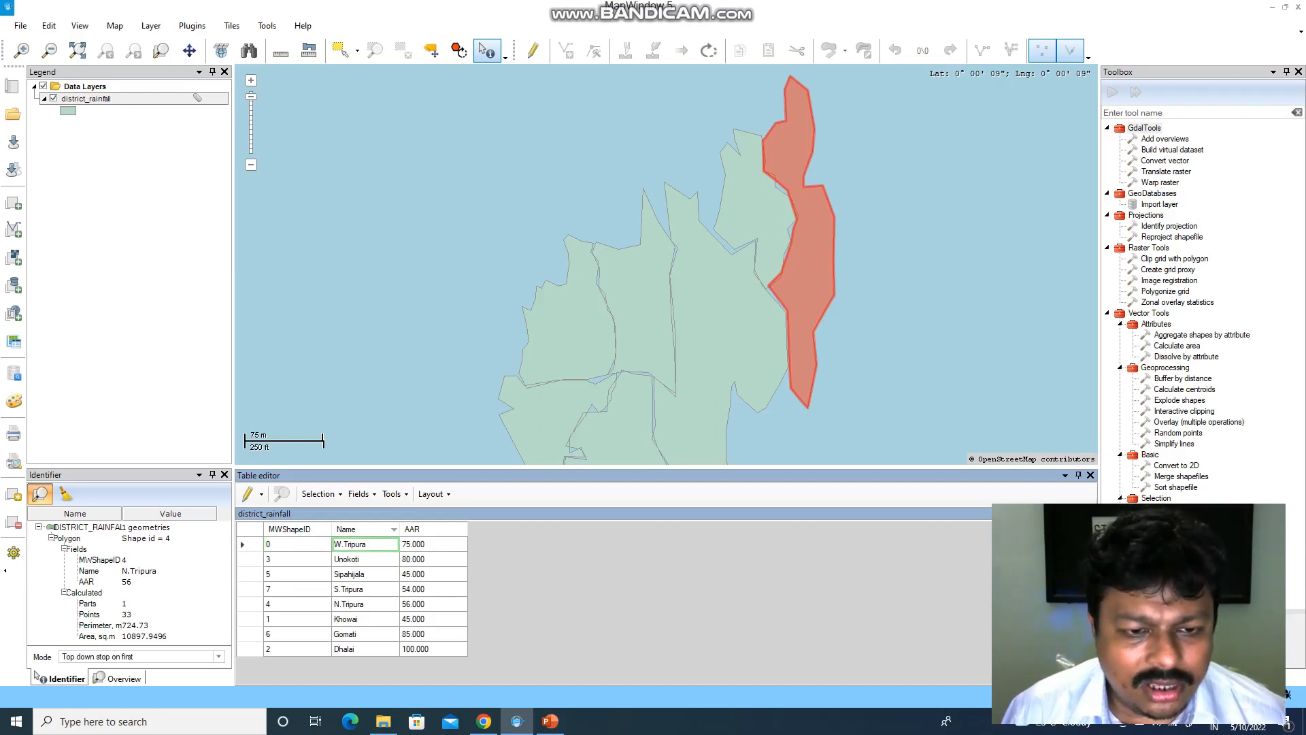
left_click(319, 494)
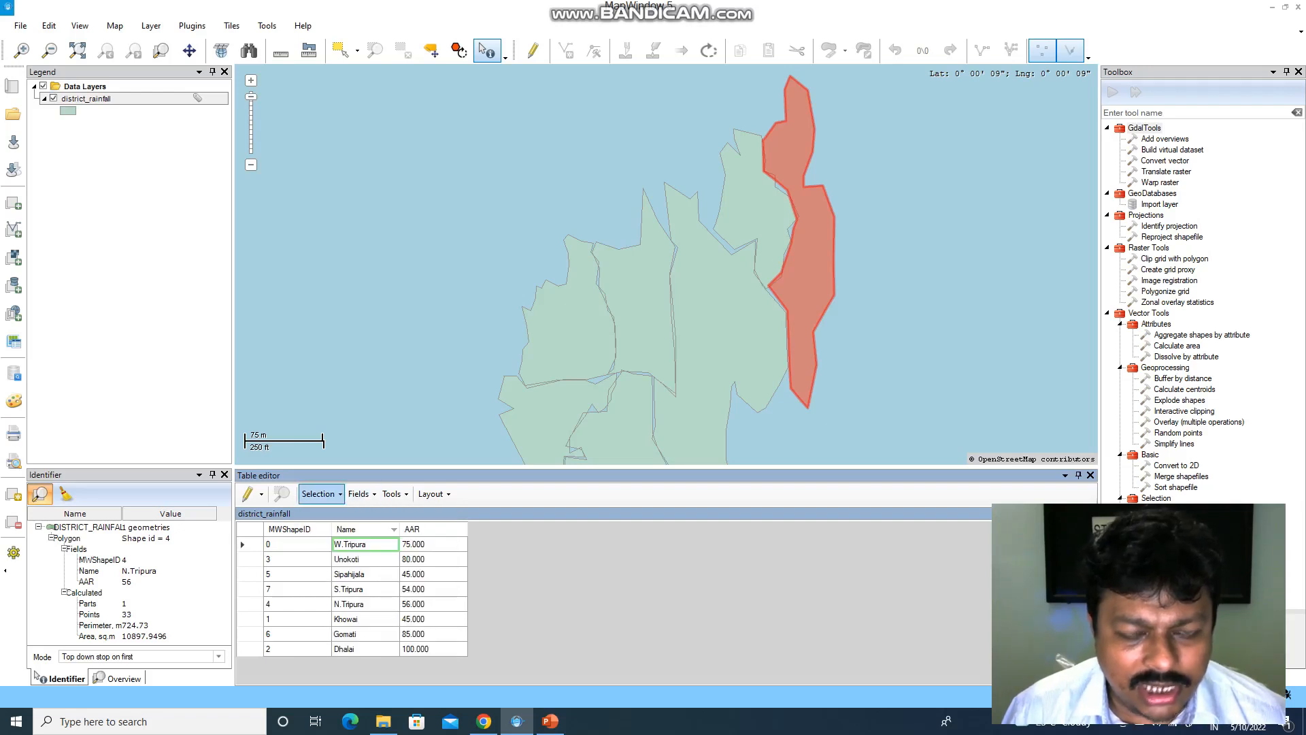
- Zoom the map to the W.Tripura, Unokoti and finally Sipahijala shapes from the table rows
left_click(318, 493)
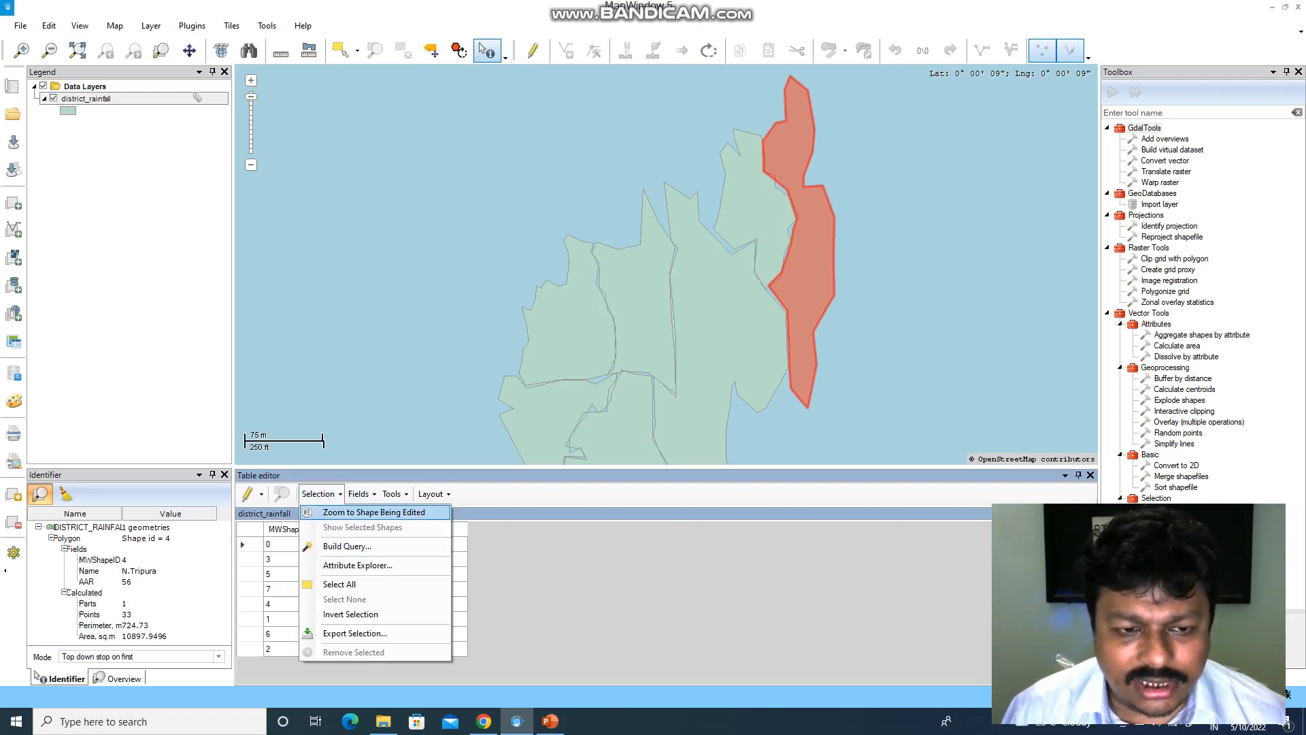
left_click(372, 512)
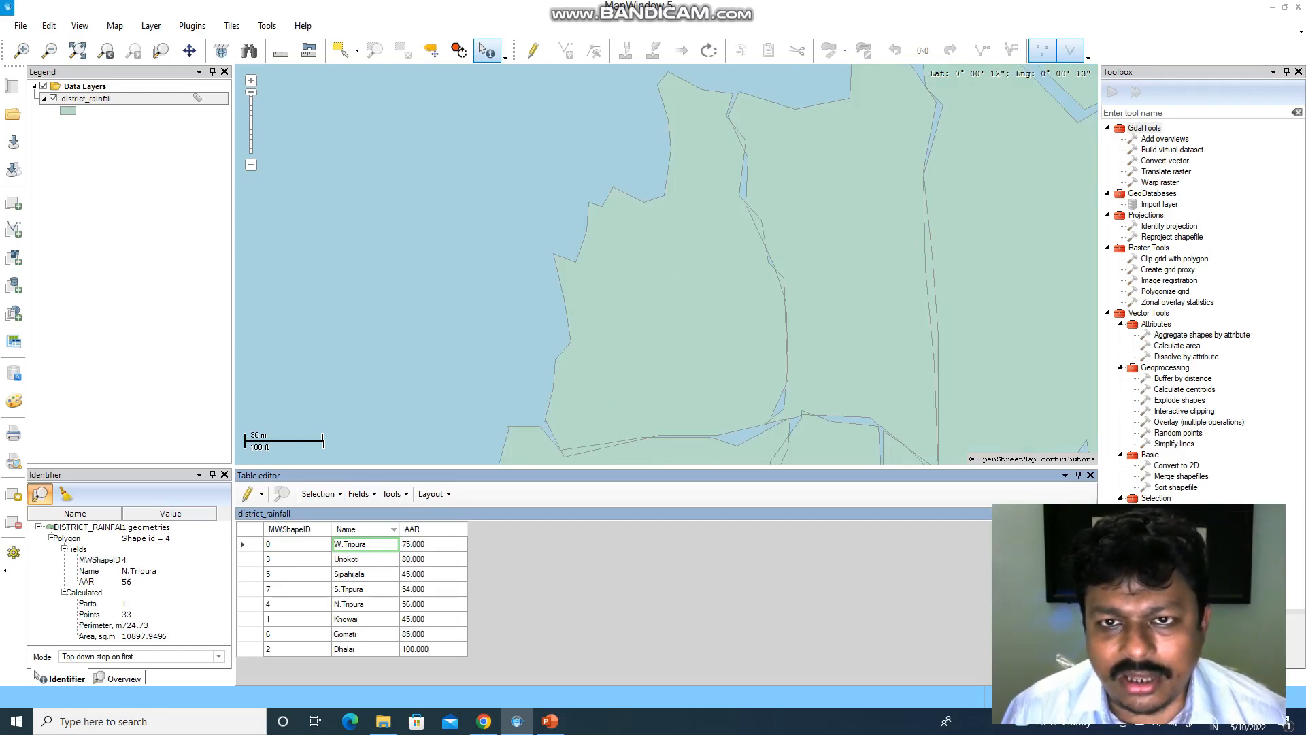
left_click(365, 559)
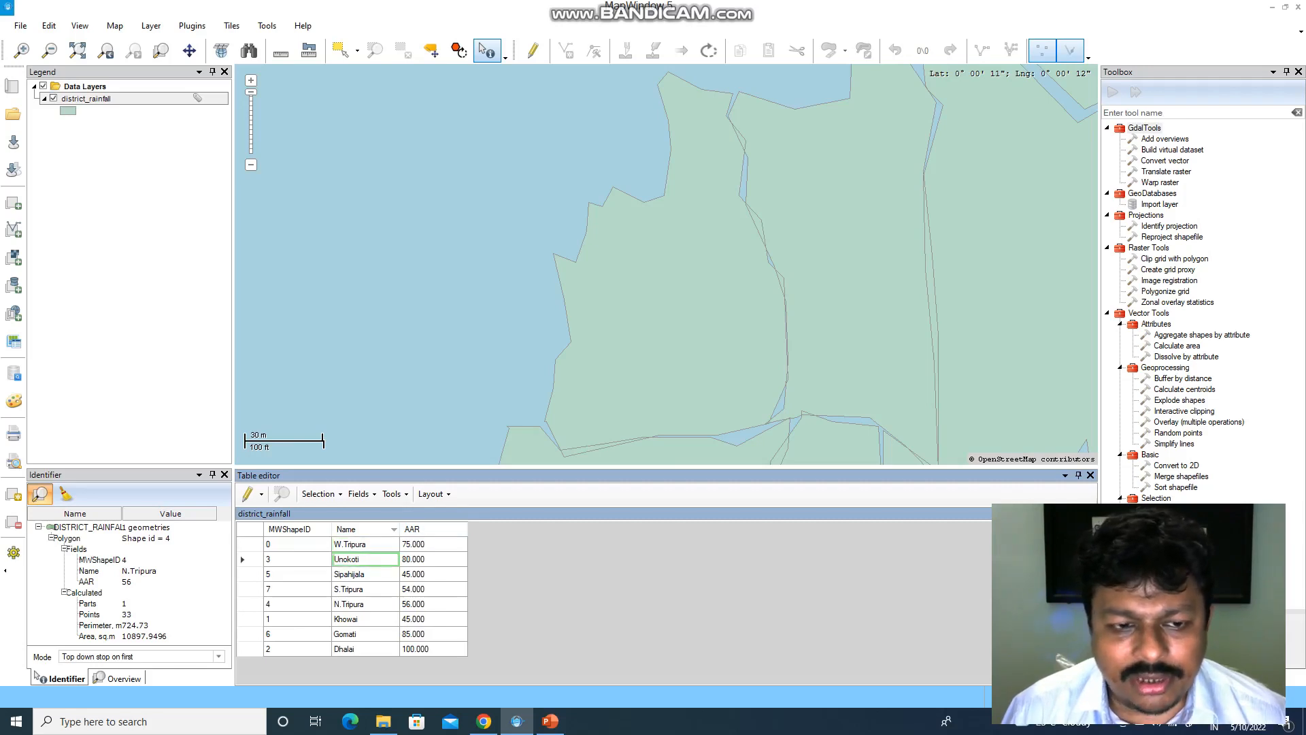
left_click(320, 494)
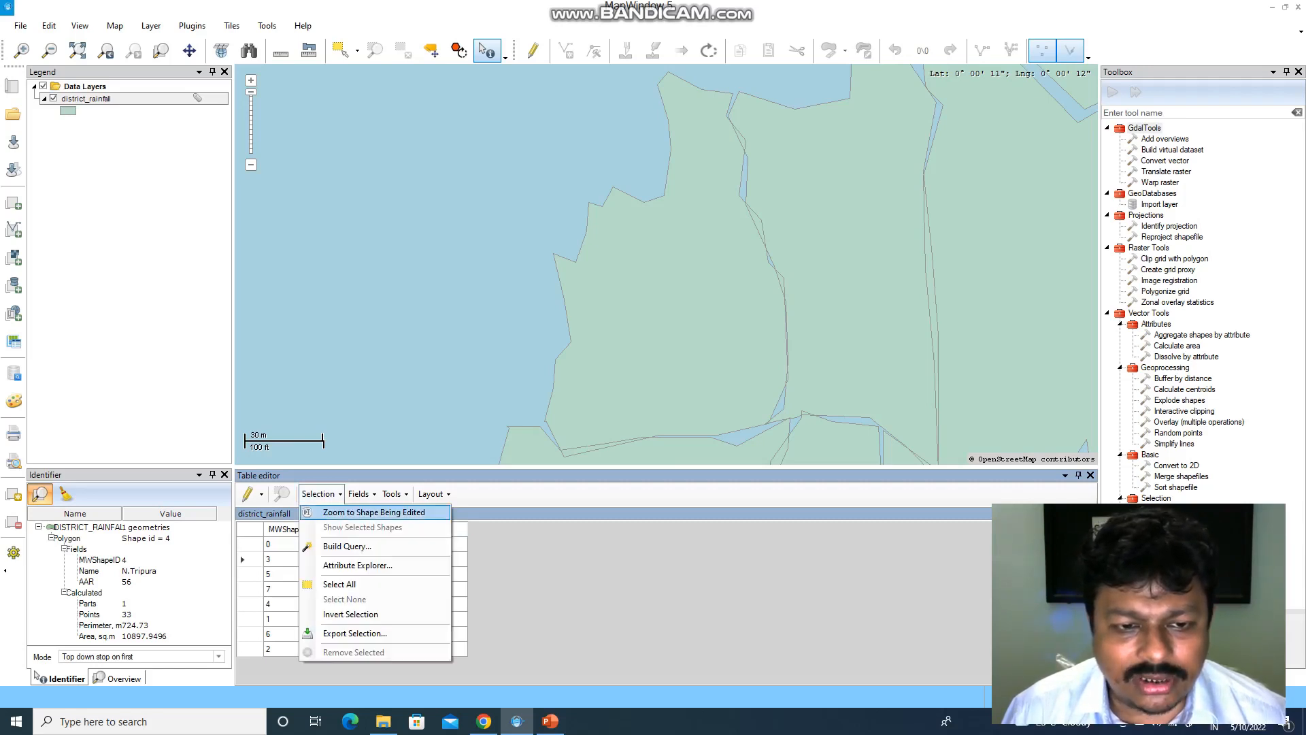
left_click(373, 512)
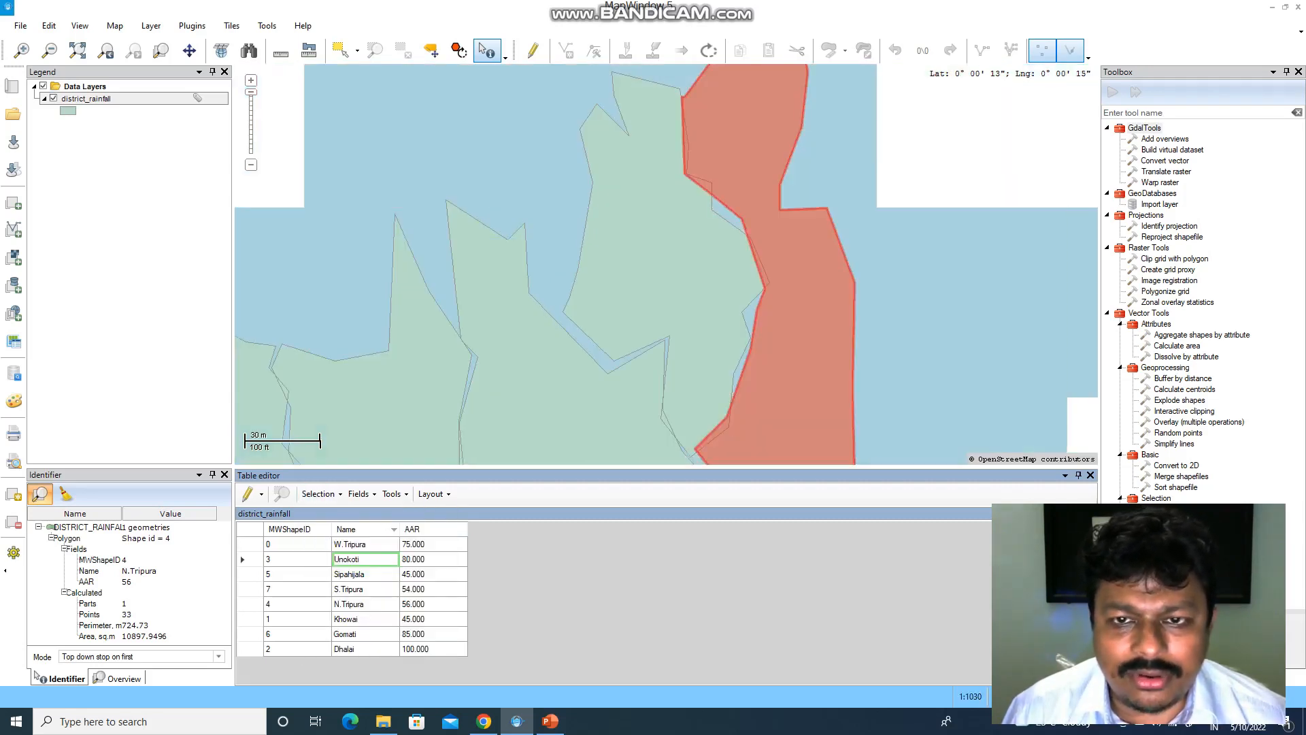
left_click(366, 574)
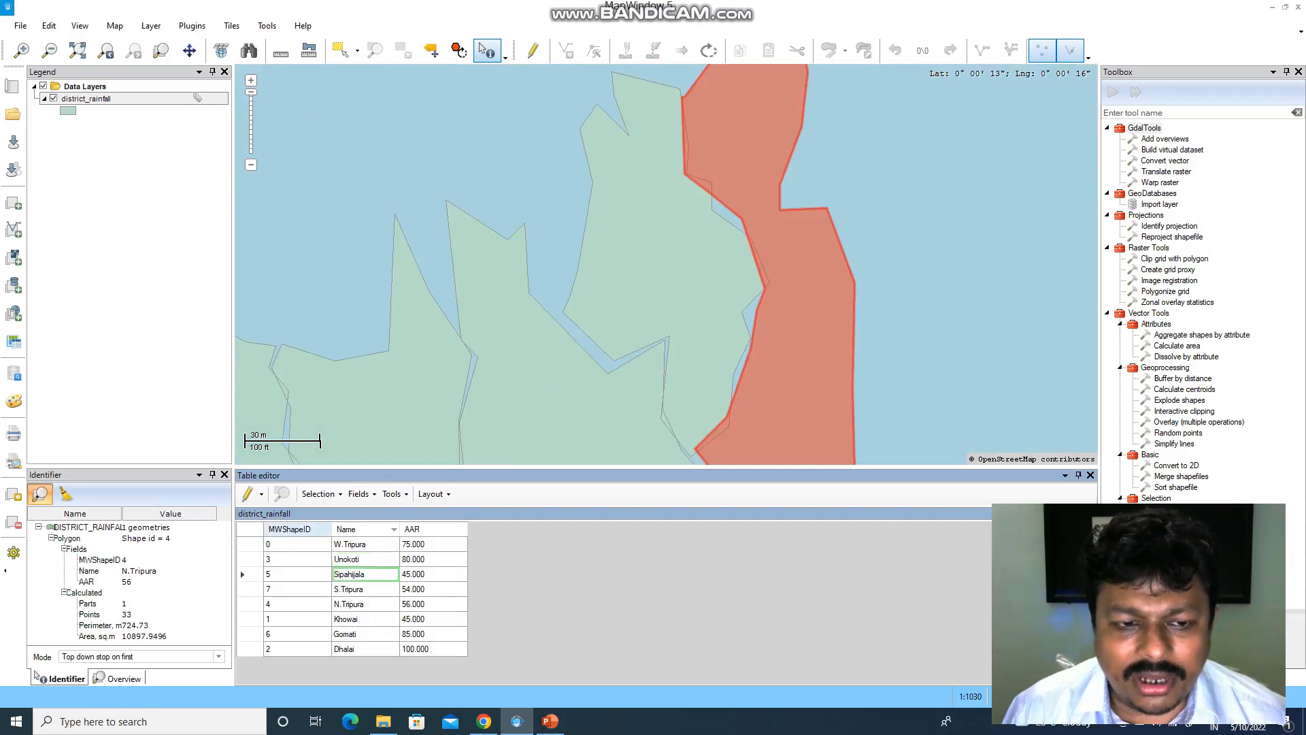
left_click(320, 494)
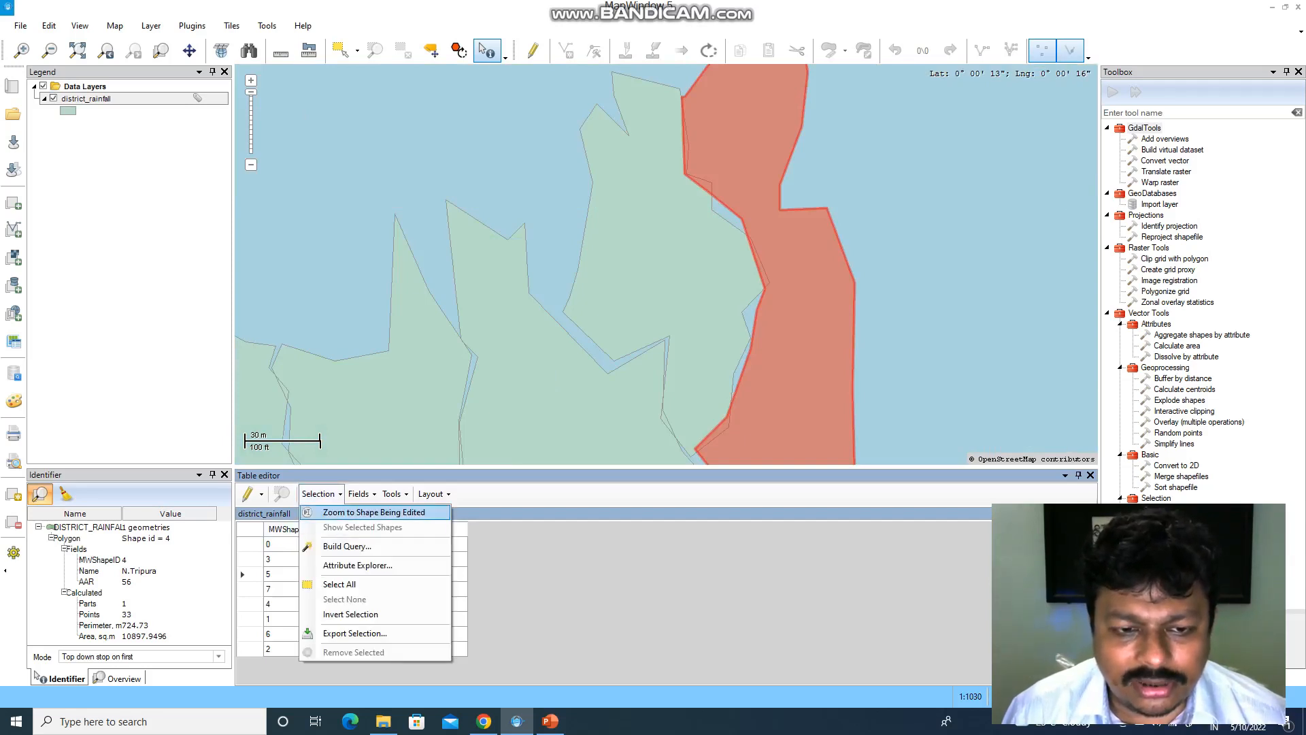
left_click(373, 512)
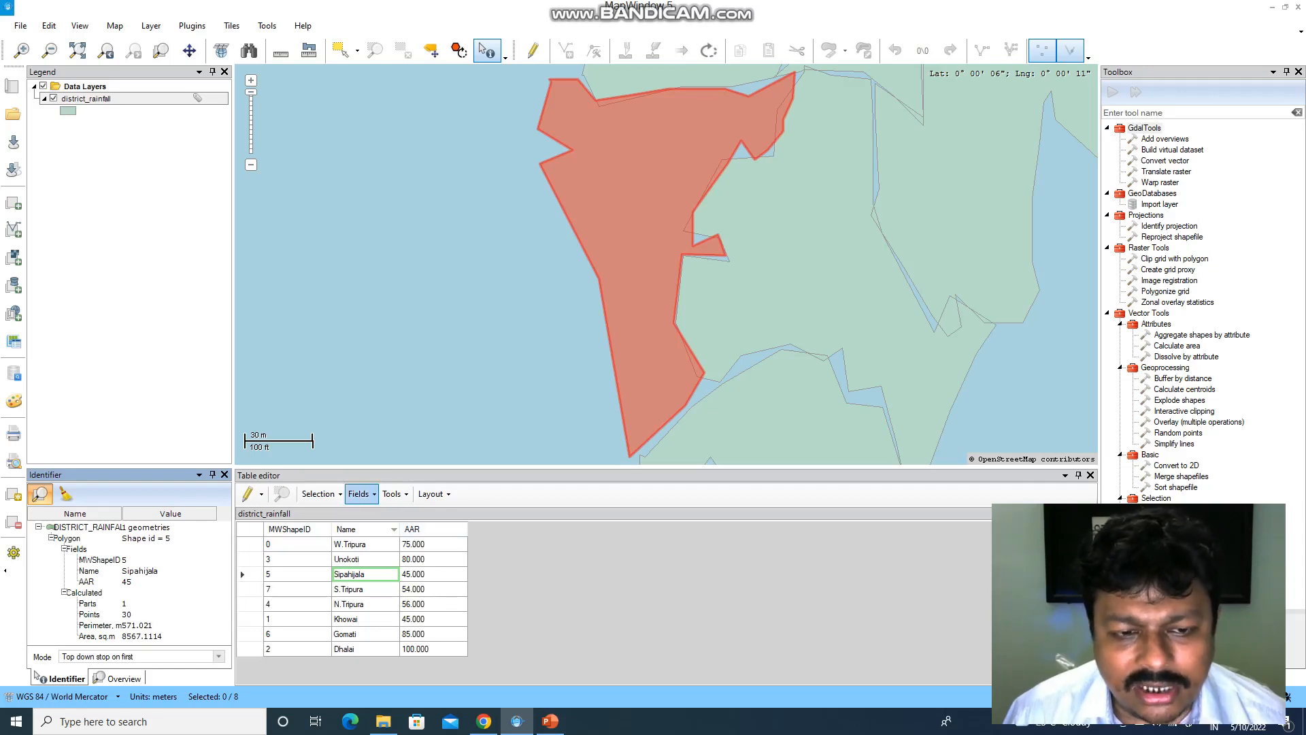
- Add a new field to the table and agree to start editing district_rainfall
left_click(361, 494)
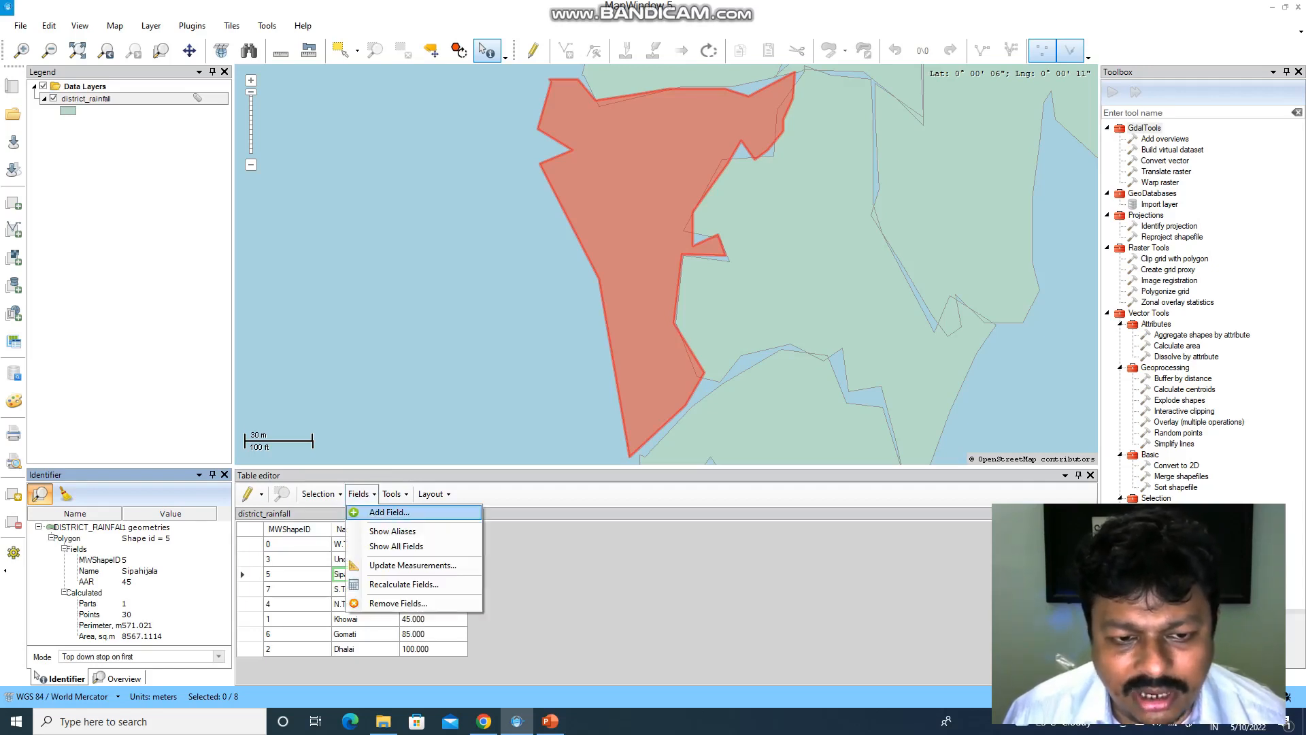
left_click(389, 512)
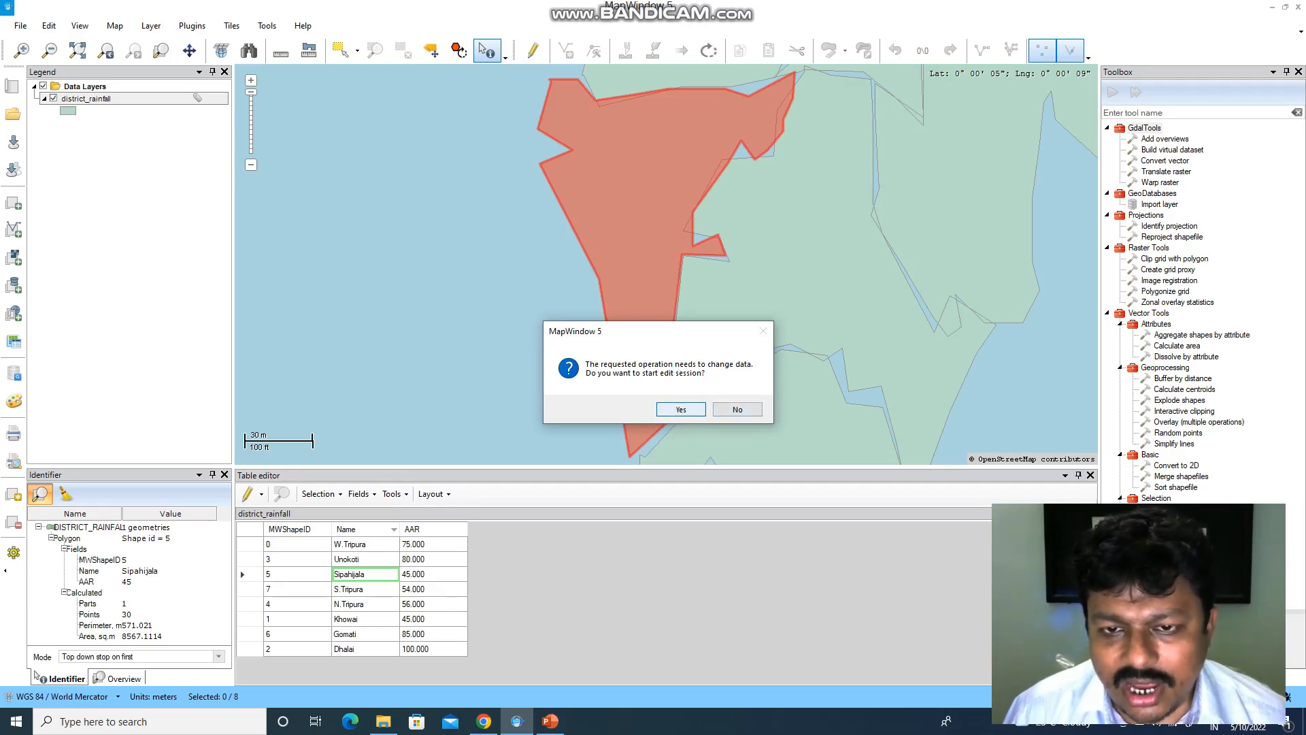
key("Return")
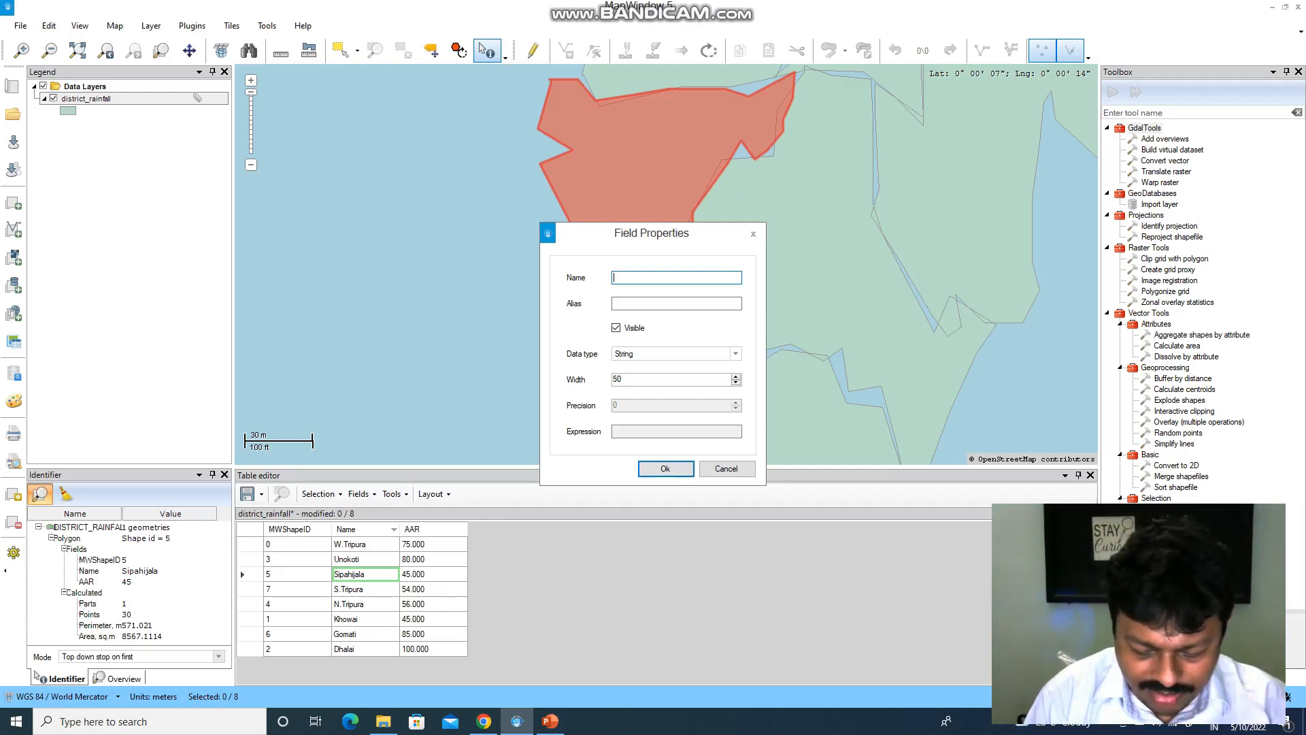
- Name the new field Temp with alias Temp and data type Double
type("T")
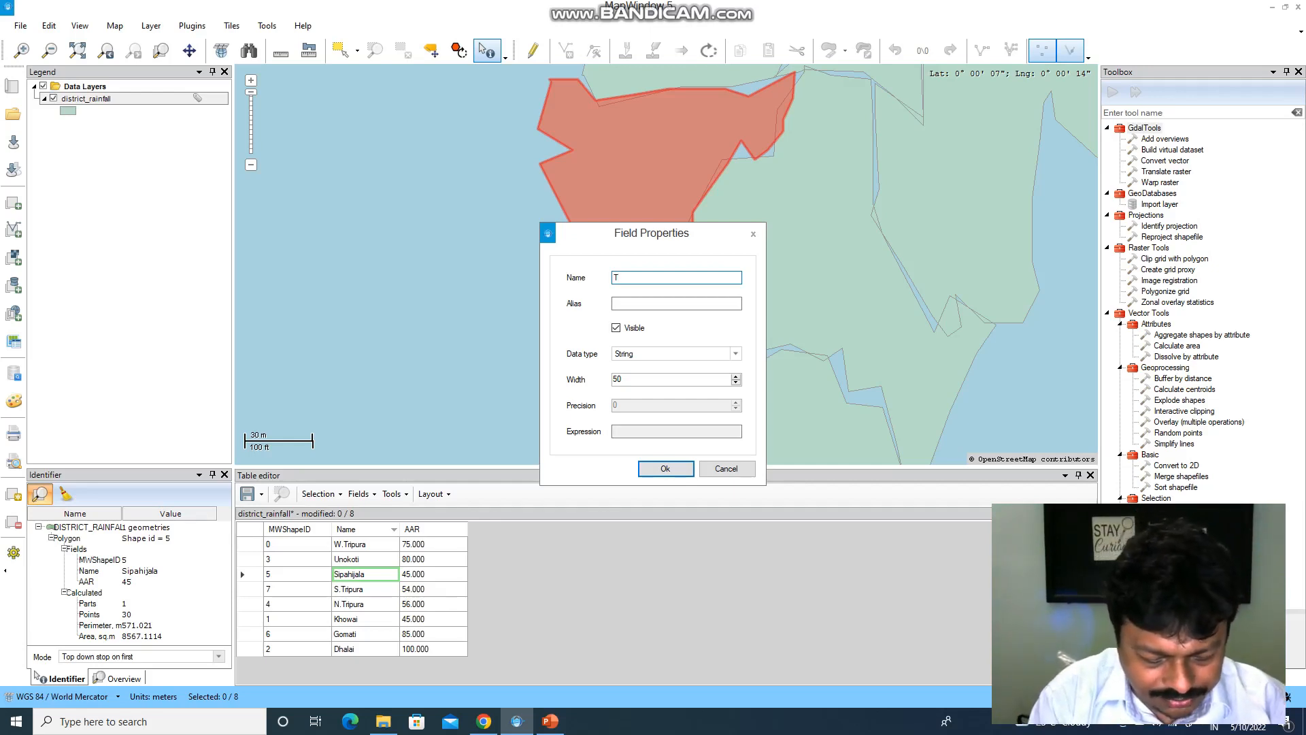
type("emp")
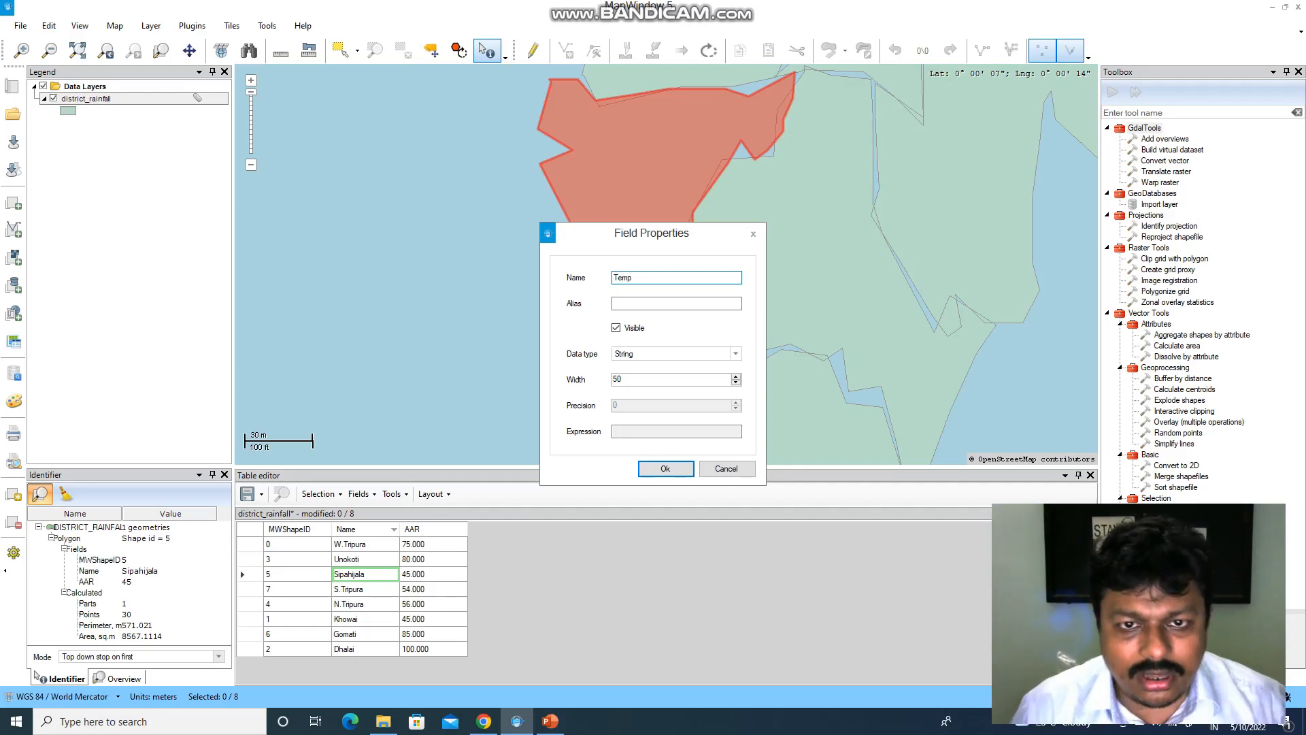
key("Tab")
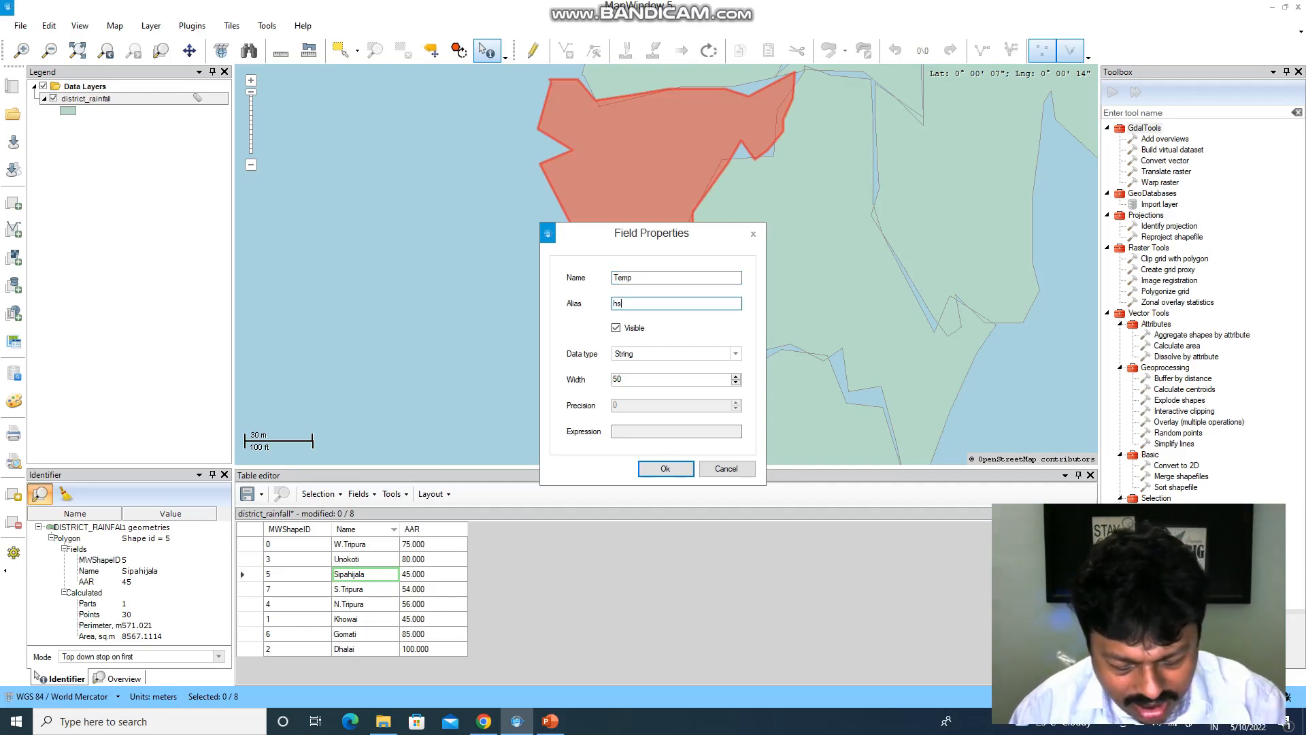
type("hsmp")
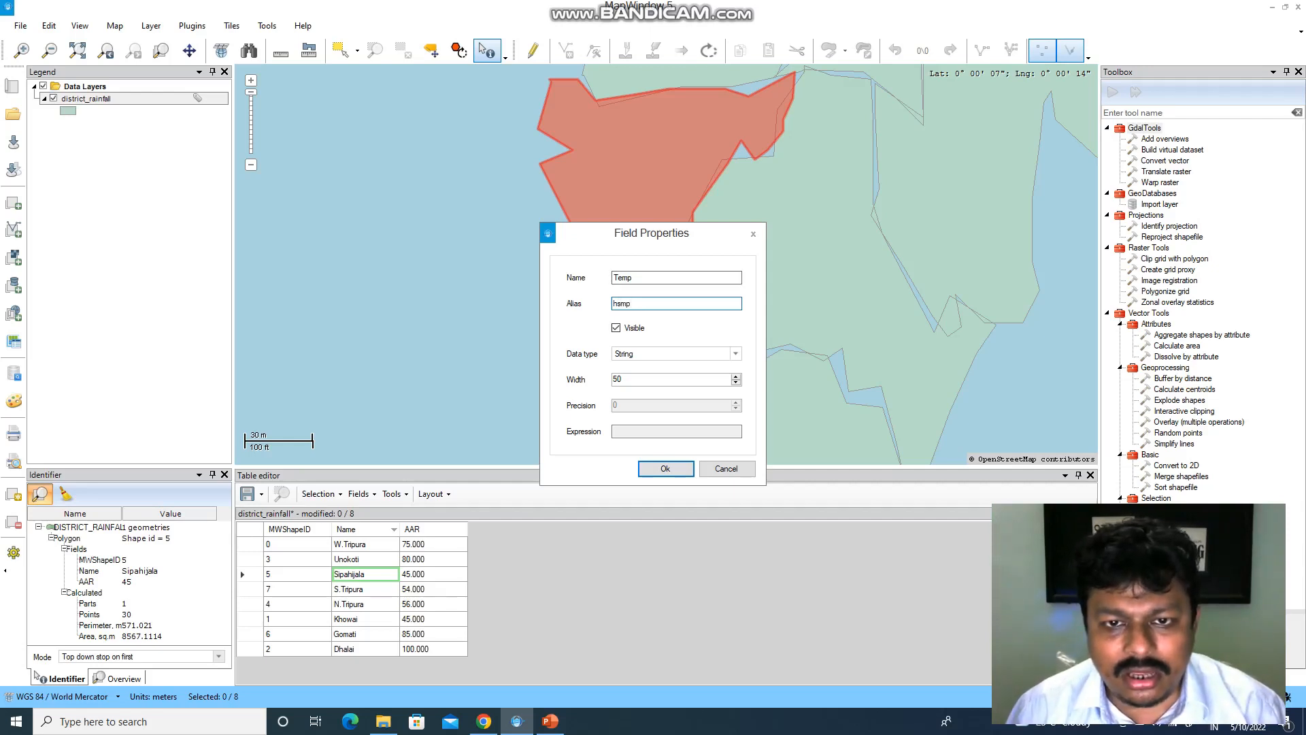
key("shift+Left")
key("shift+Left")
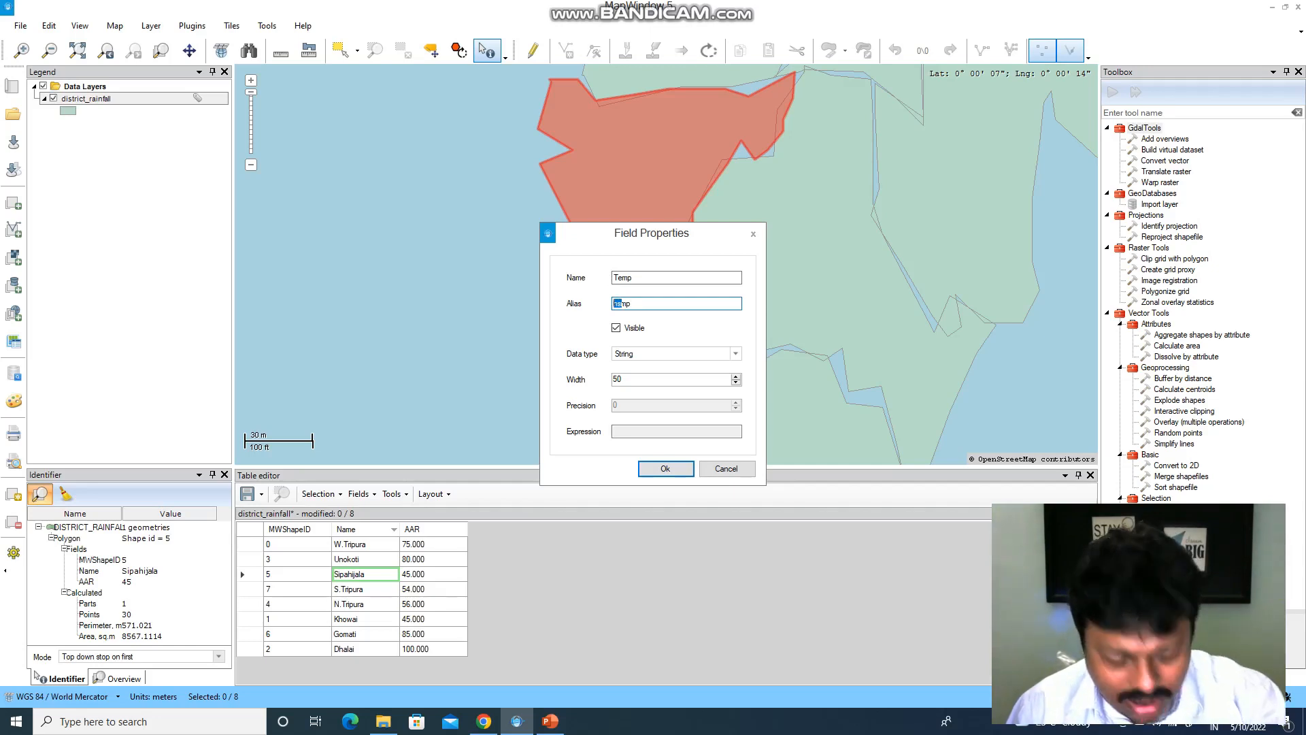
type("Te")
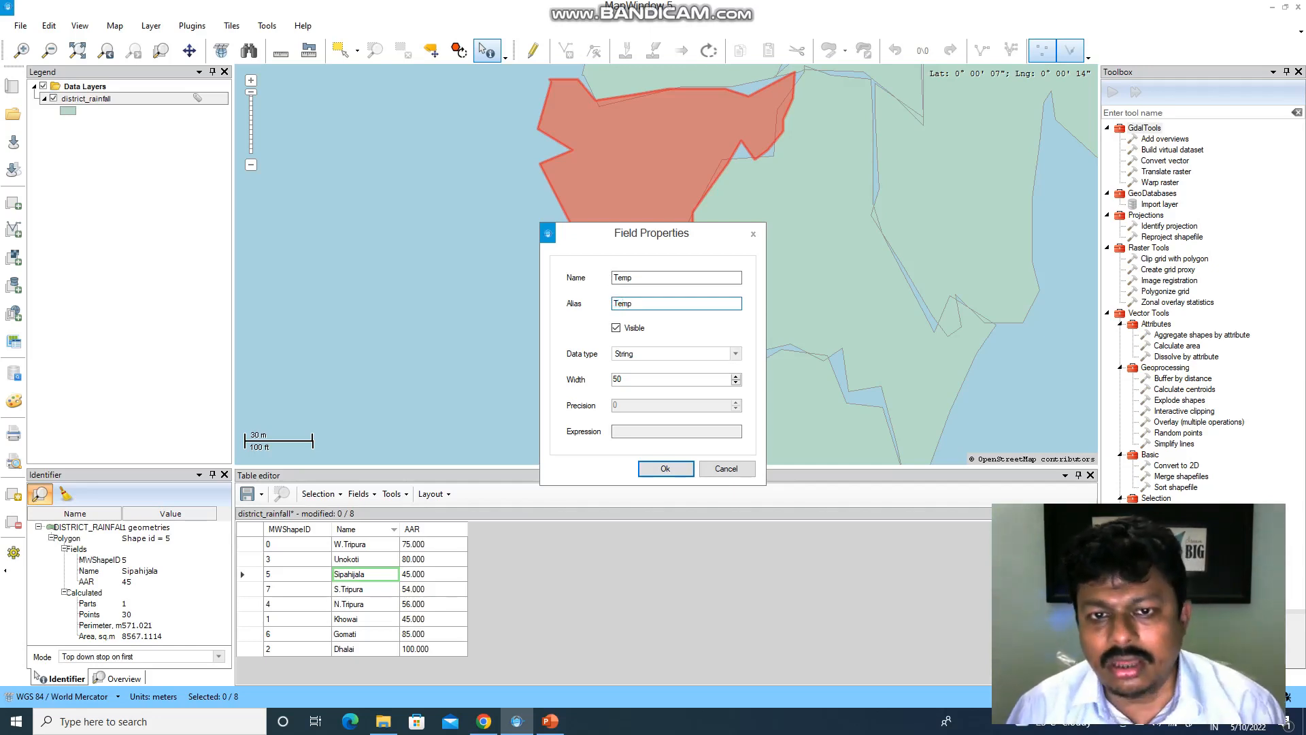
left_click(735, 353)
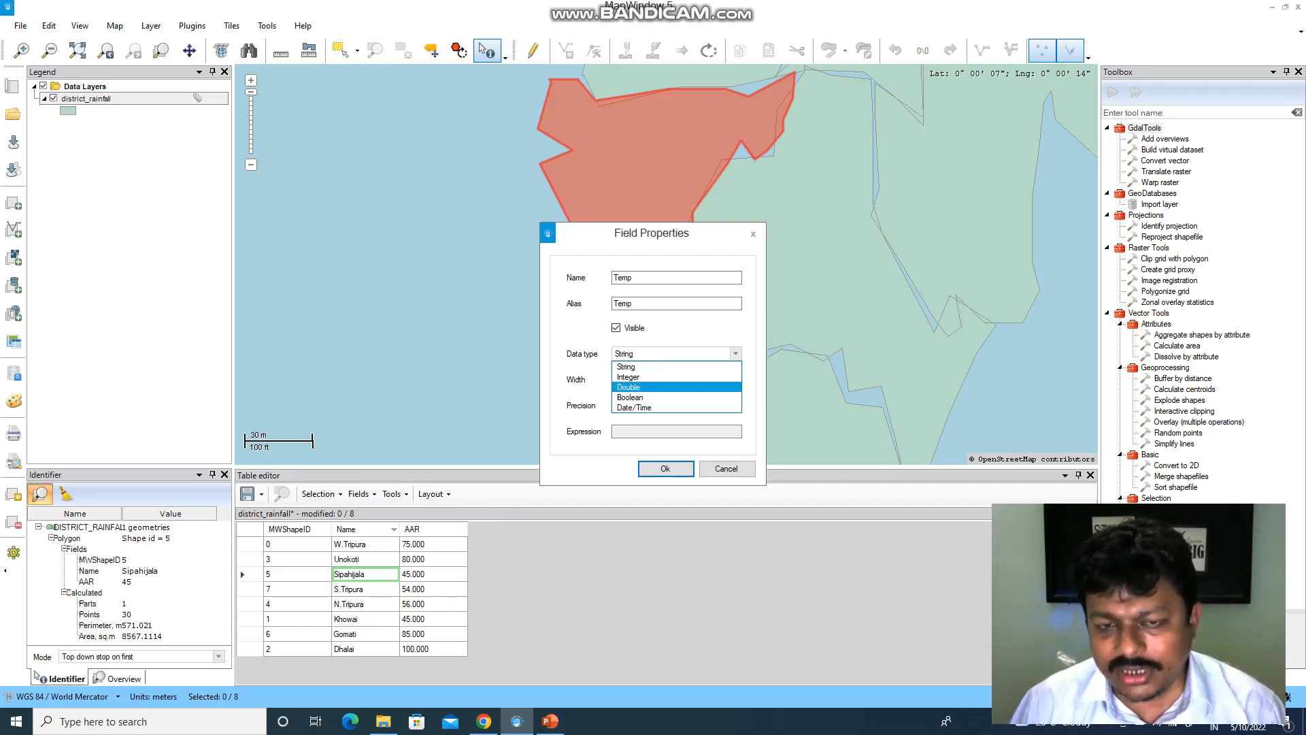
left_click(628, 387)
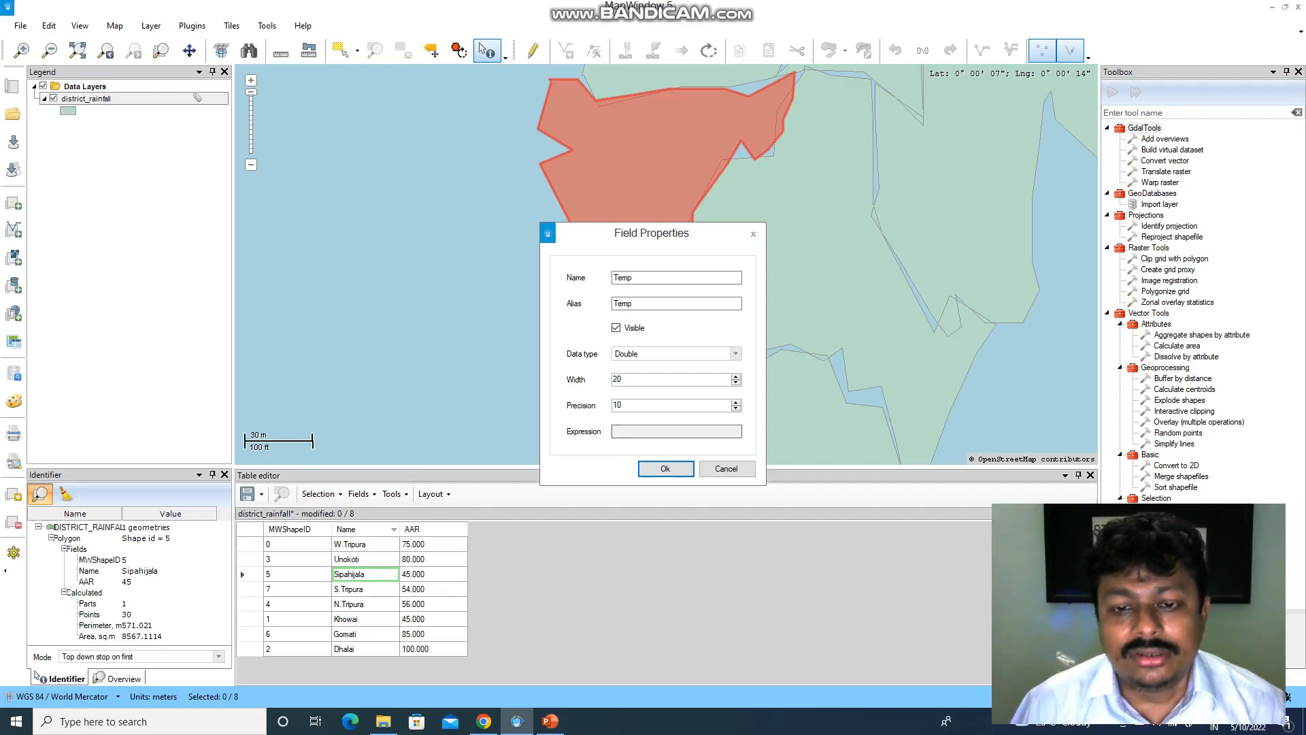
- Create the Temp field and enter 38, 25, 41, 42 for W.Tripura, Unokoti, Sipahijala, S.Tripura
left_click(666, 468)
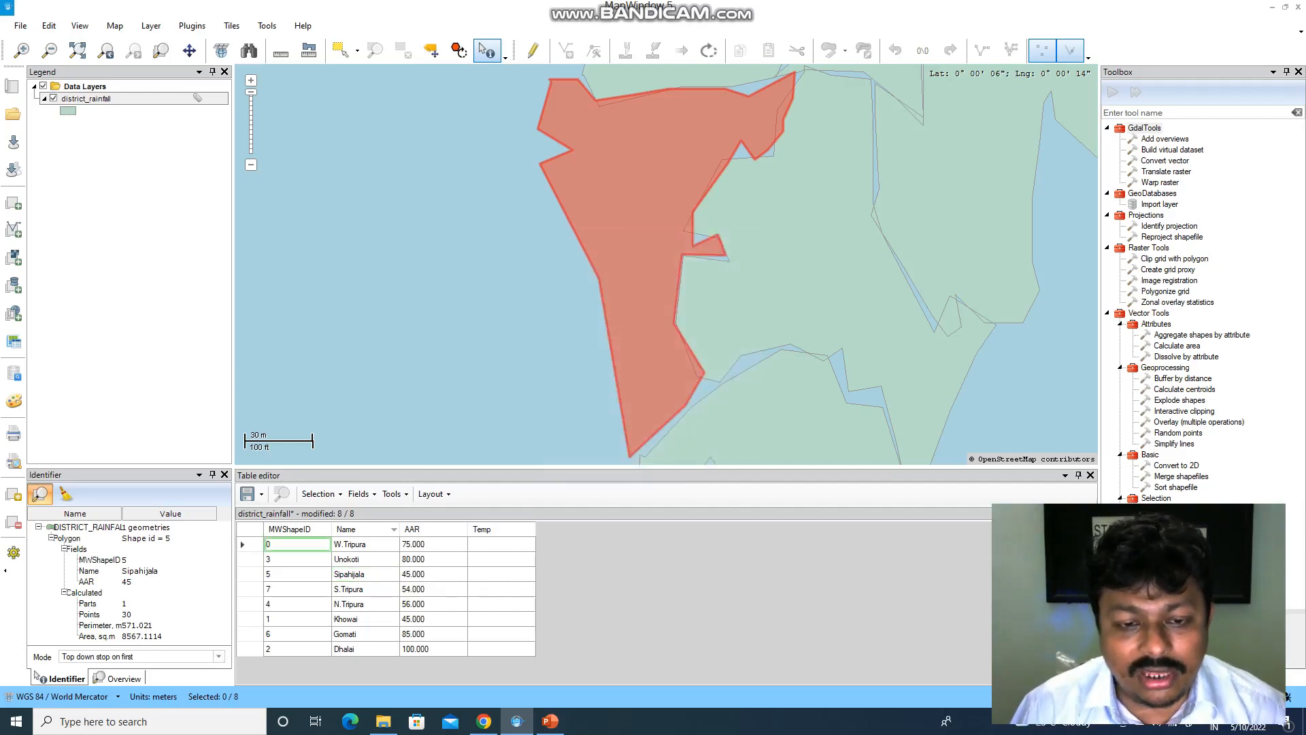
left_click(501, 545)
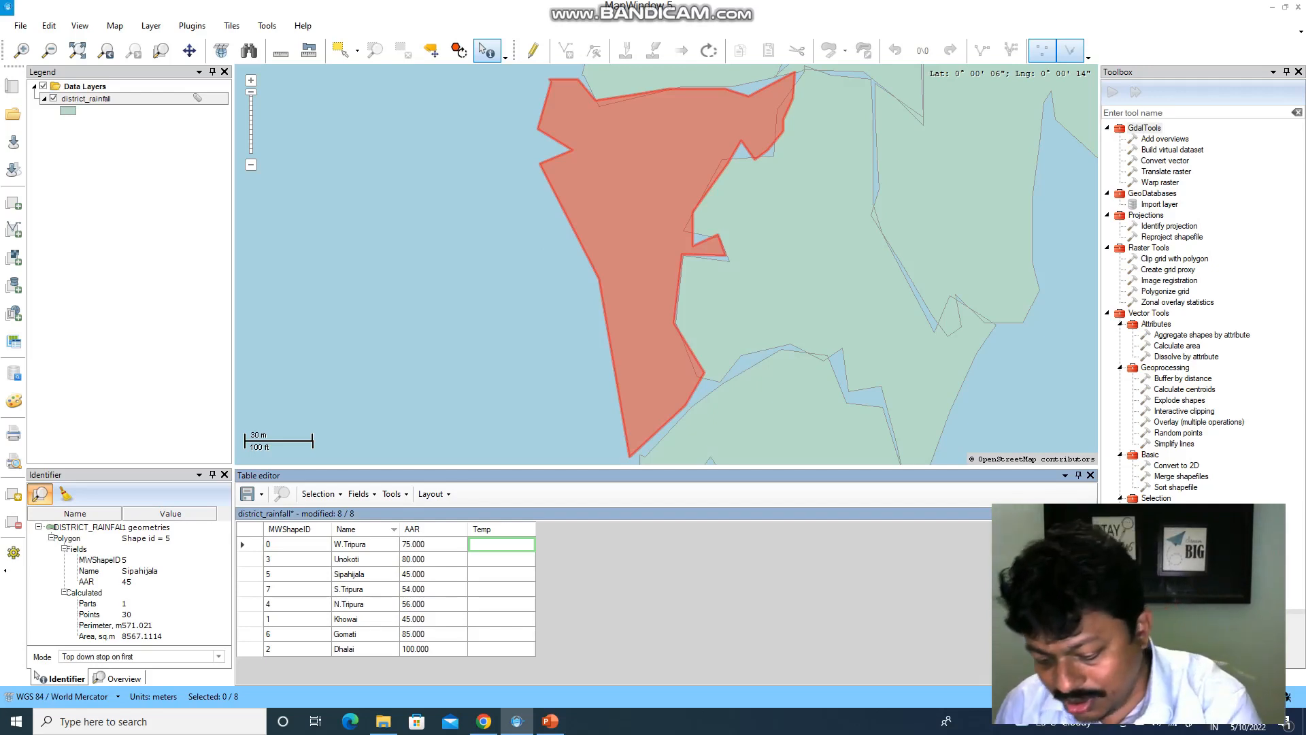
type("38")
key("Return")
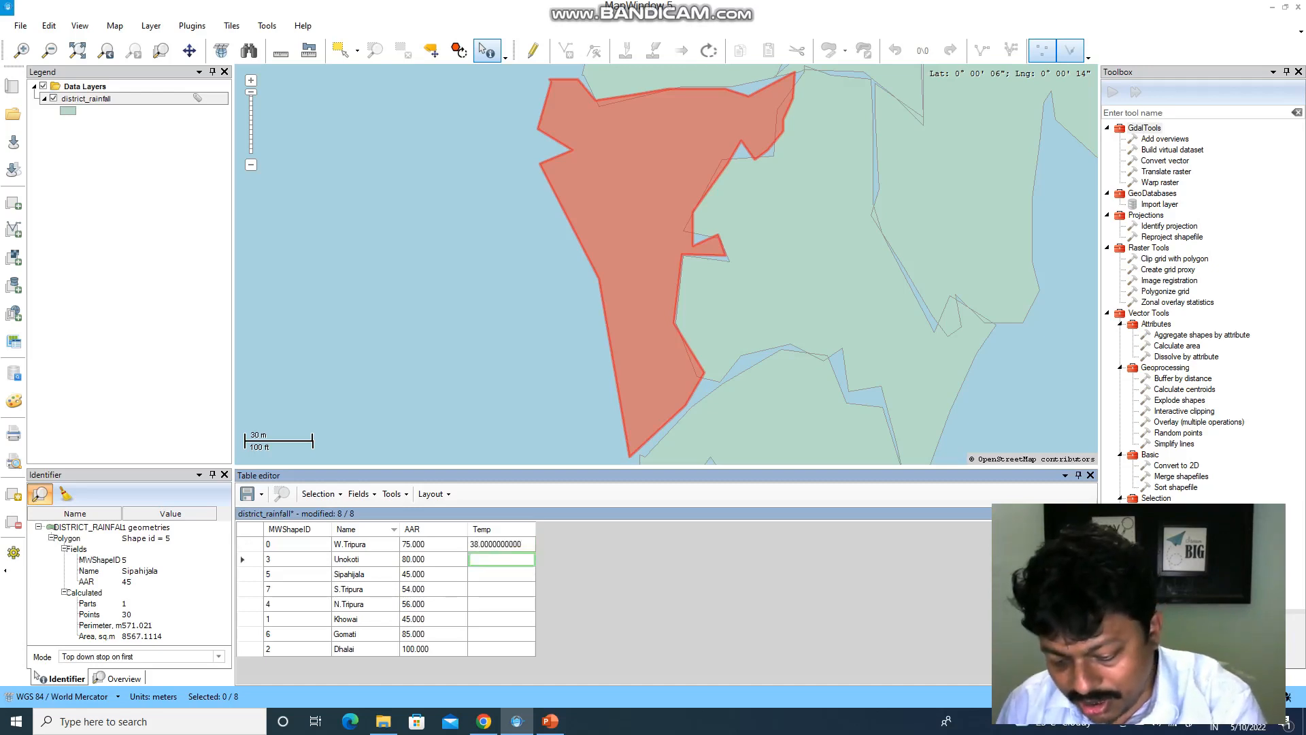
type("25")
key("Return")
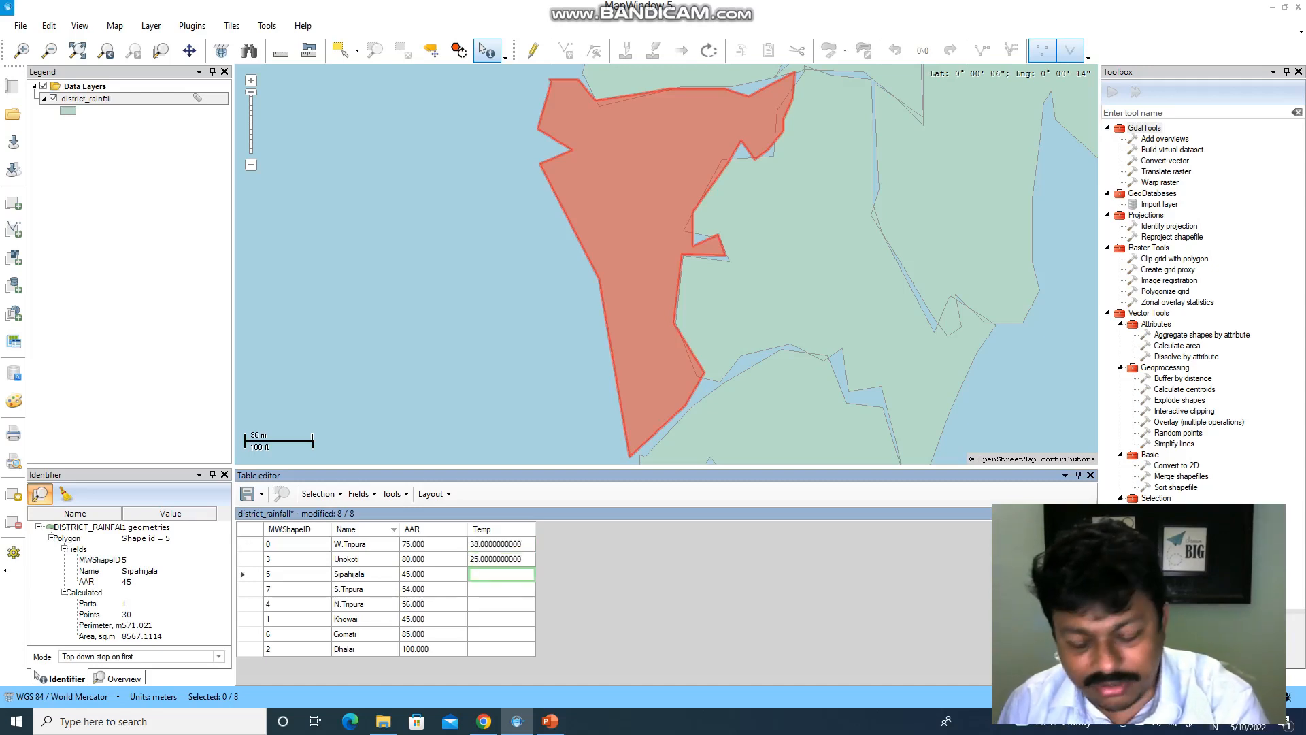
type("41")
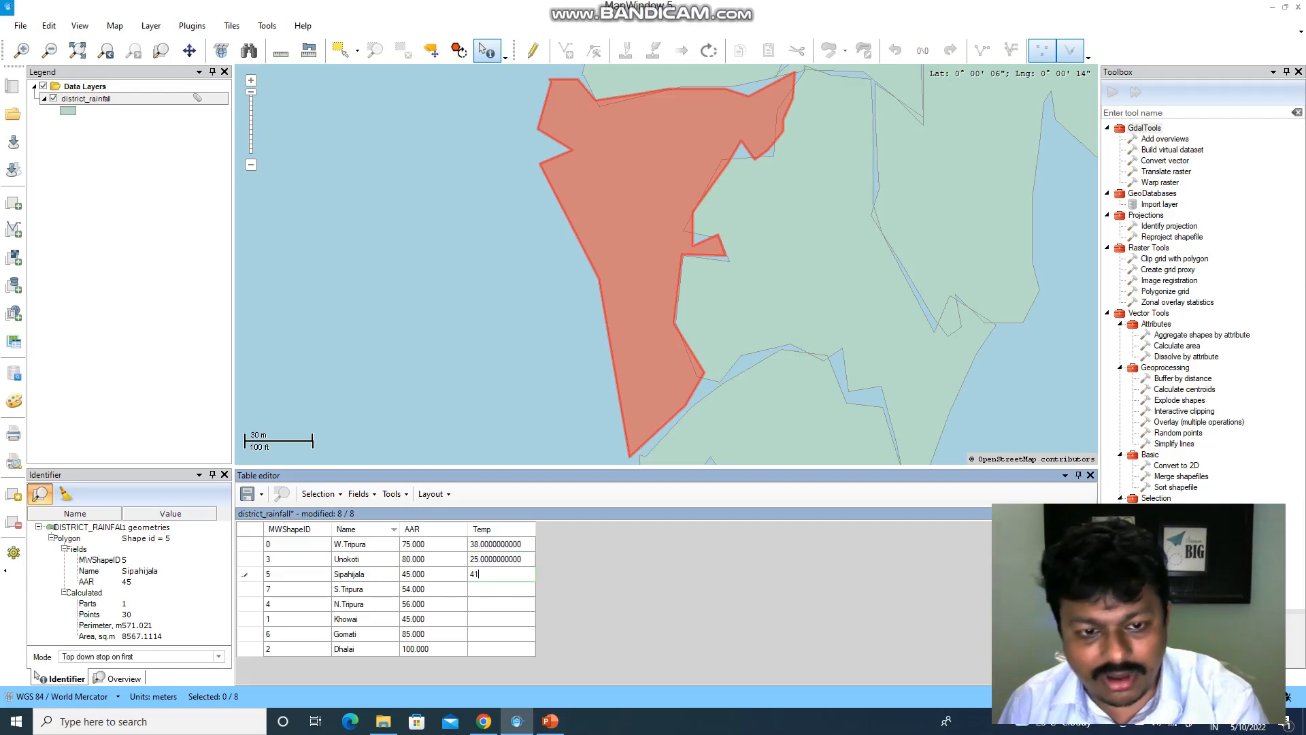
key("Return")
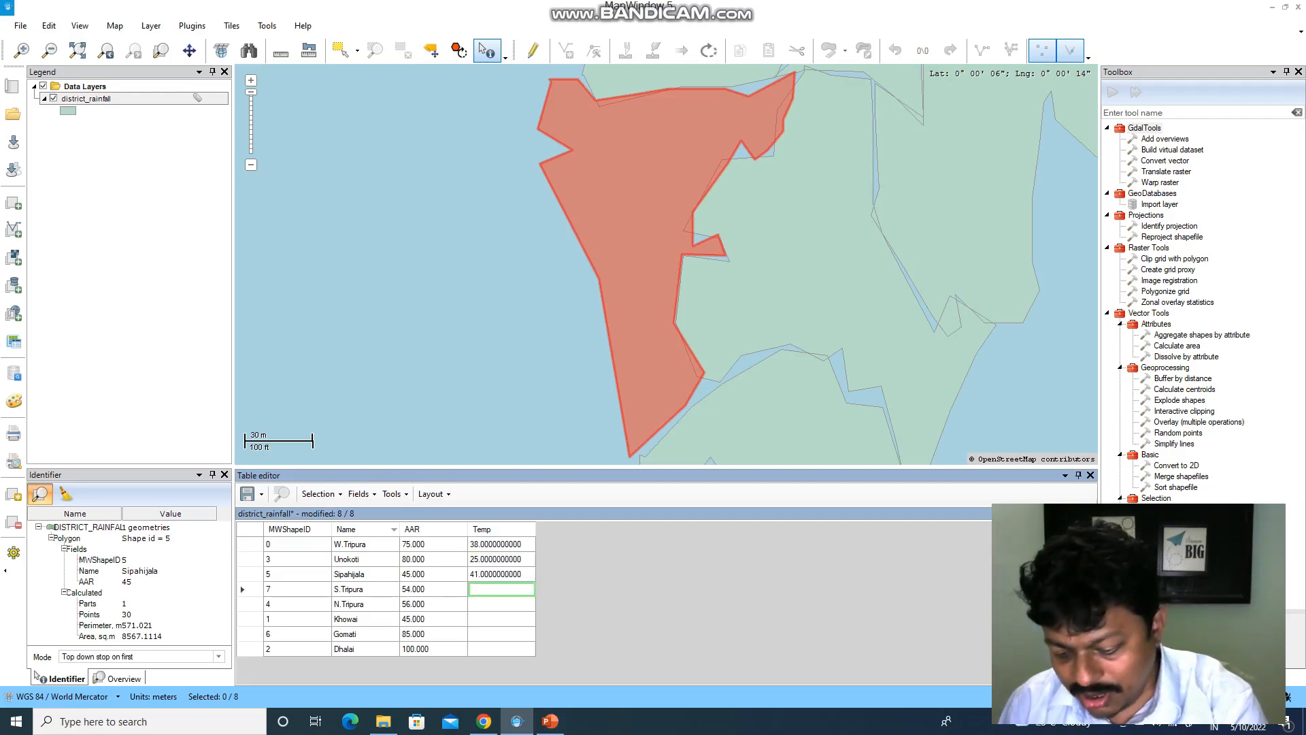
type("4")
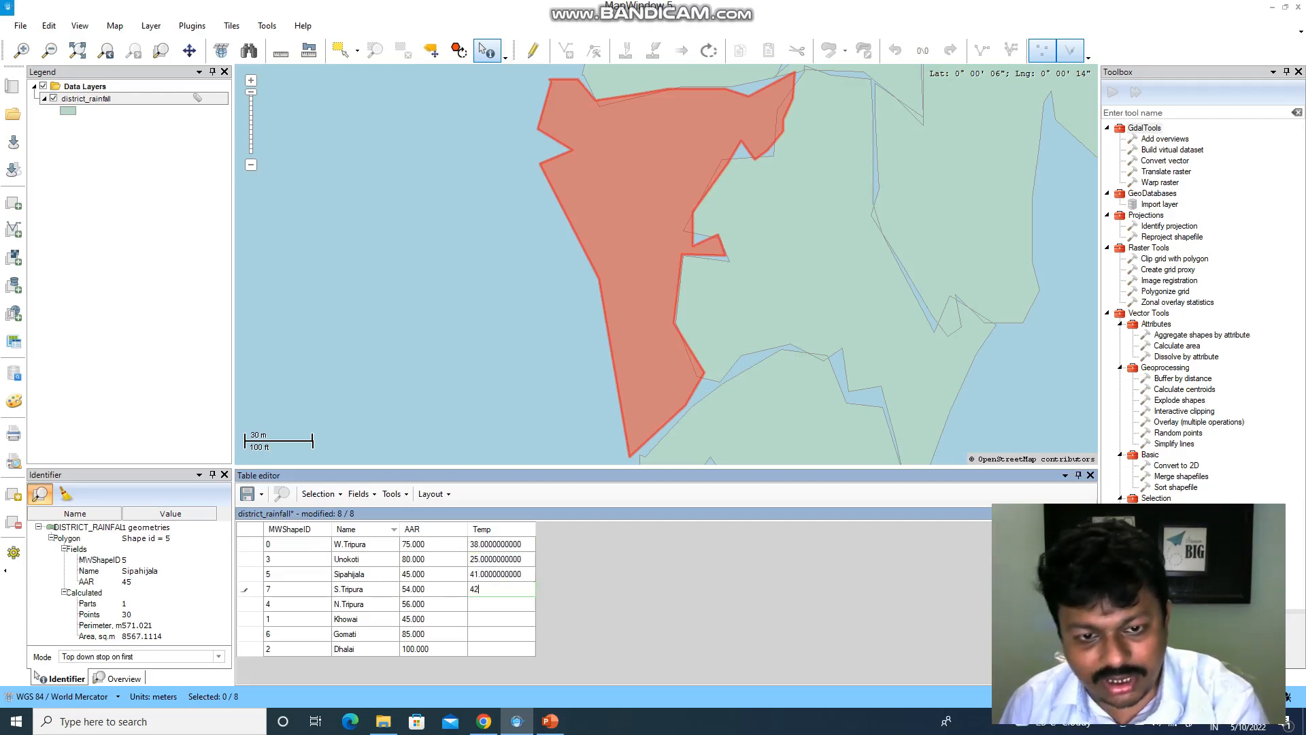
type("2")
key("Return")
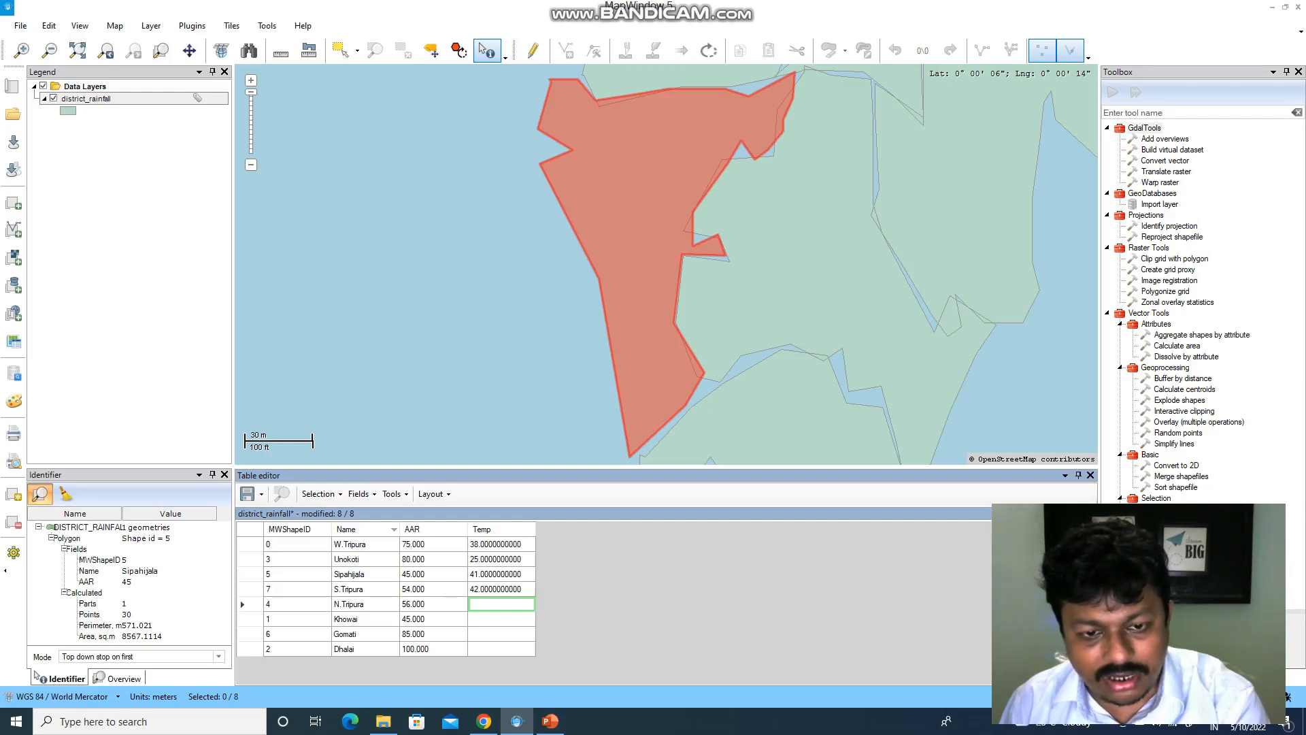
- Enter Temp values 25, 21, 37 and 24 for N.Tripura, Khowai, Gomati and Dhalai
type("25")
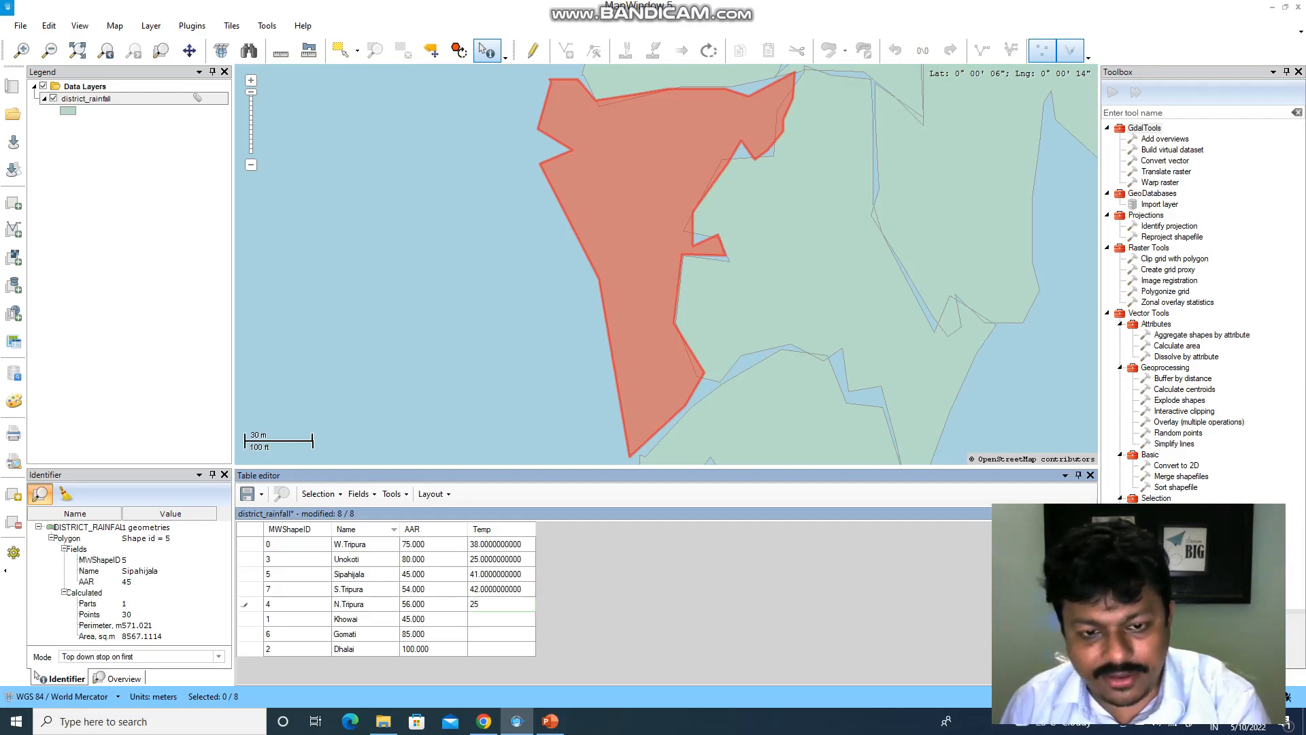
key("Return")
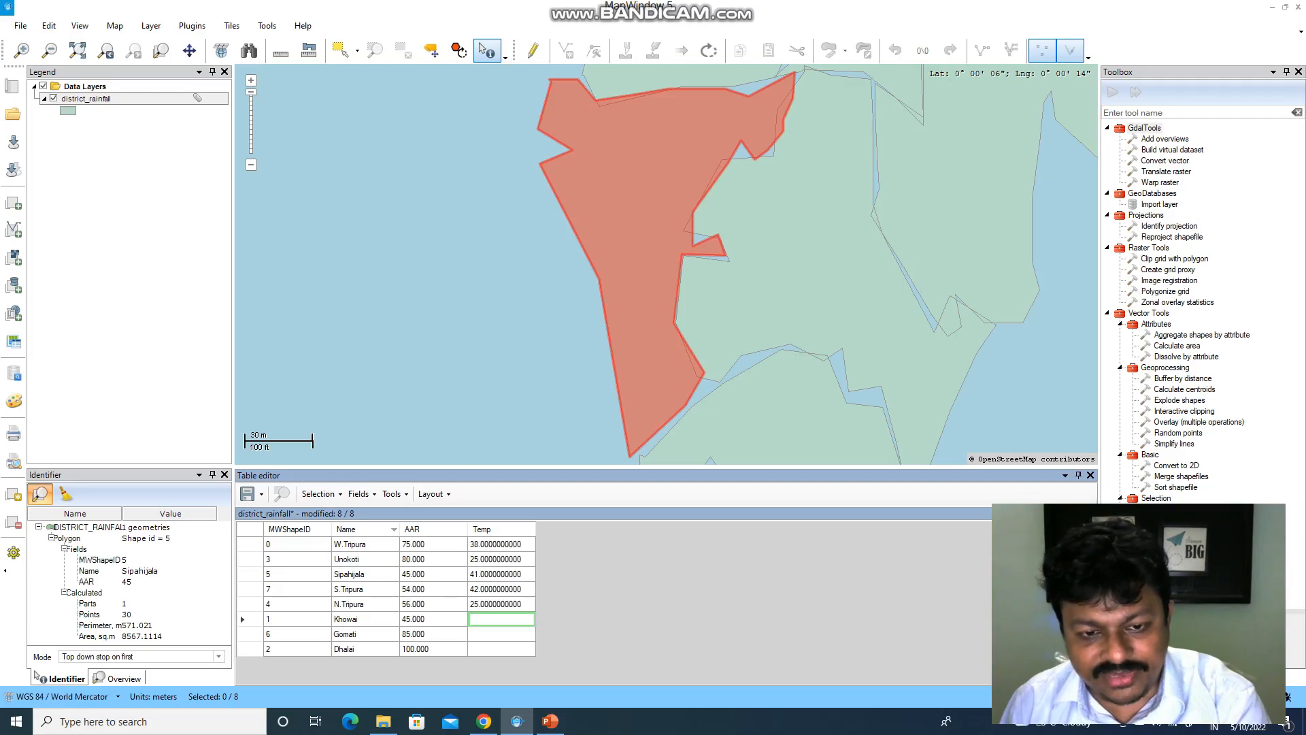
type("21")
key("Return")
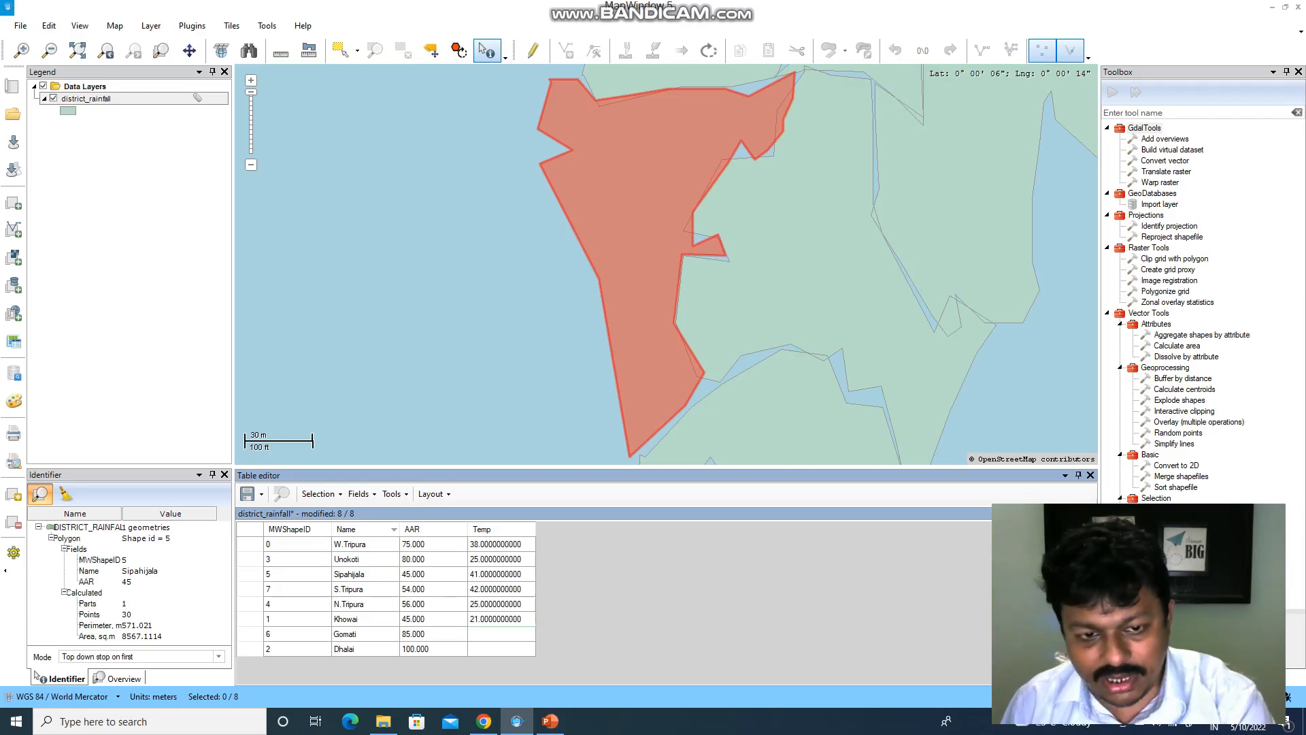
type("2")
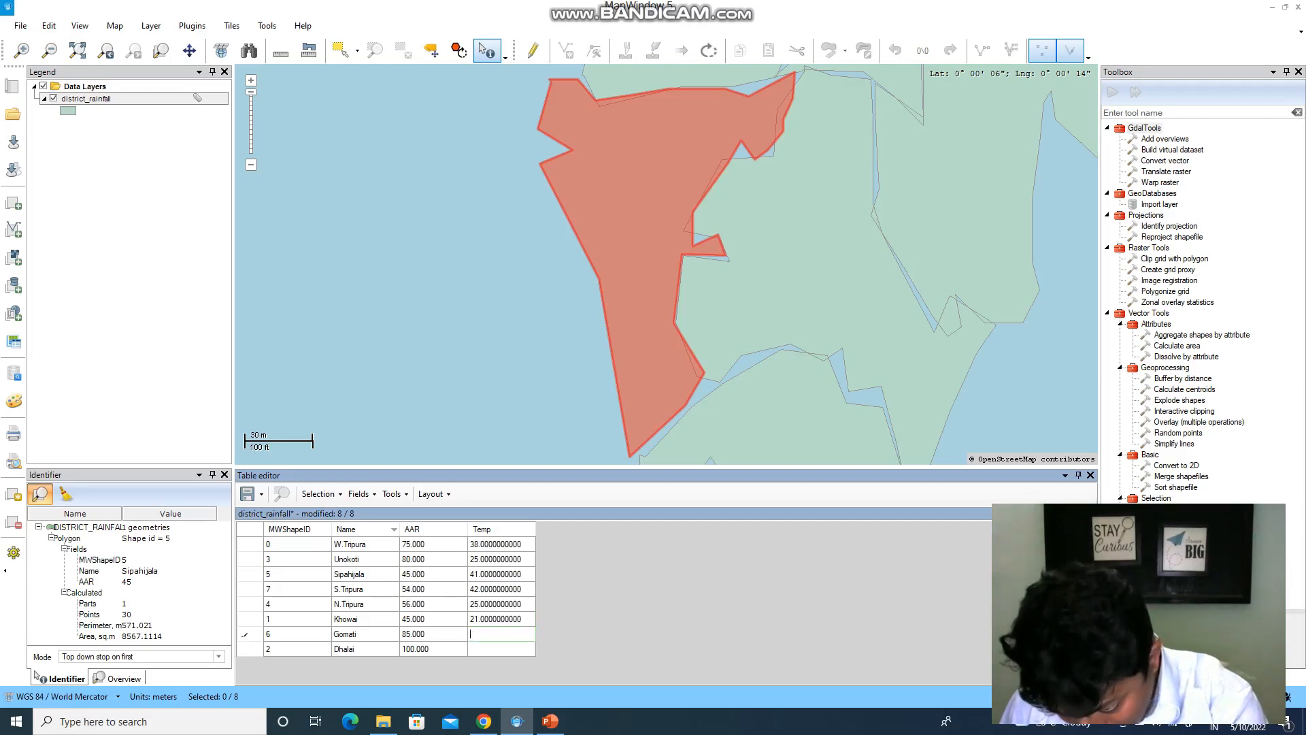
type("37")
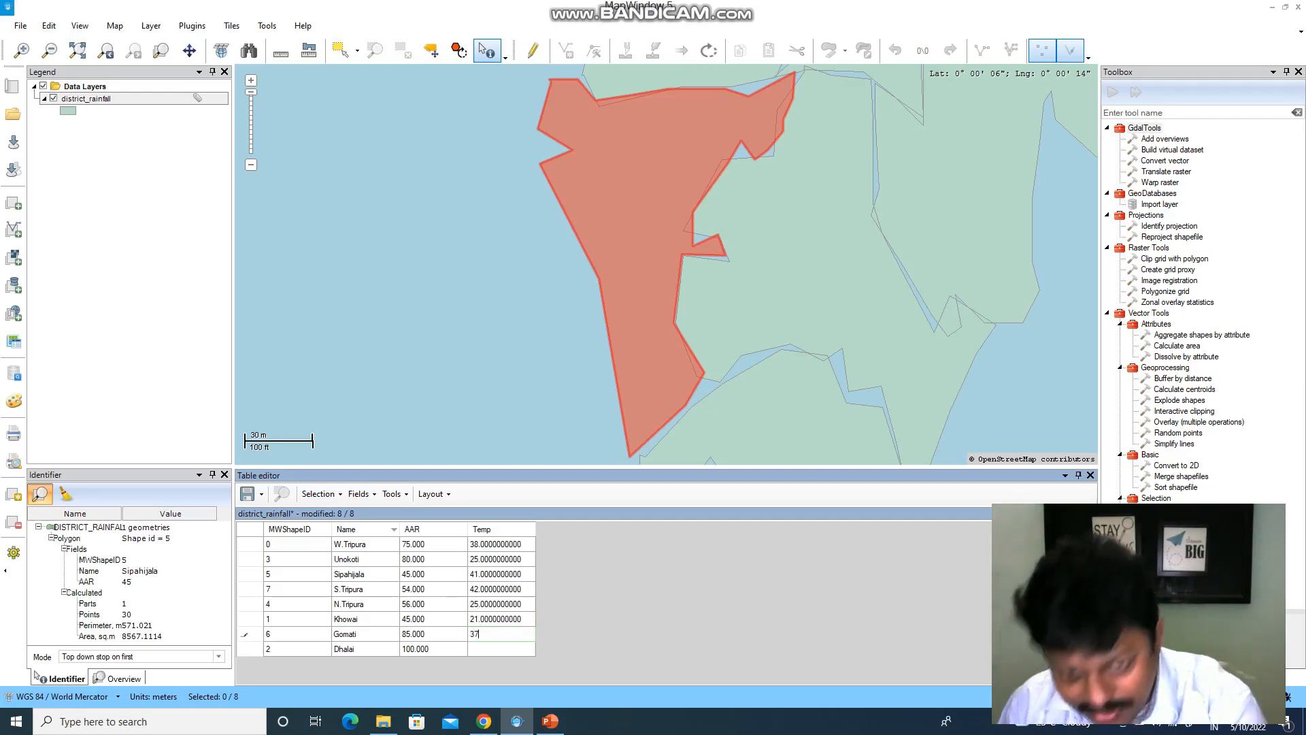
key("Return")
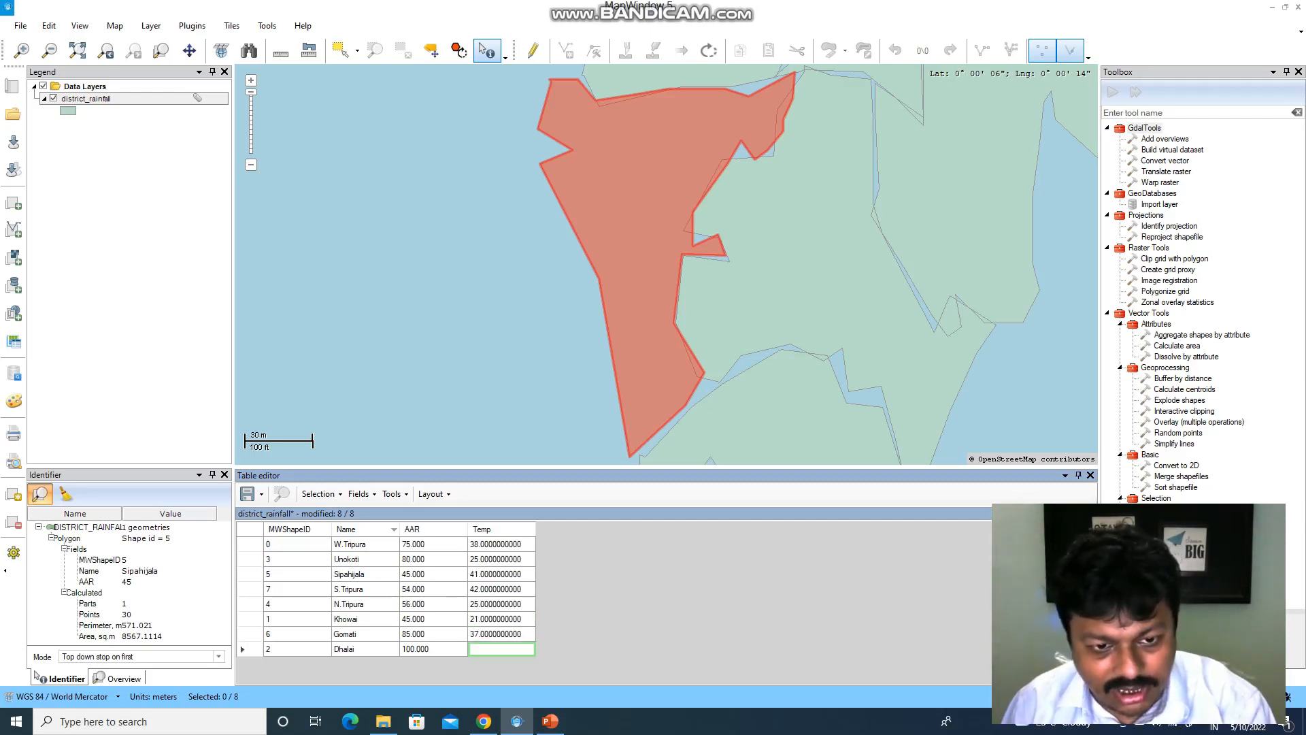
type("2")
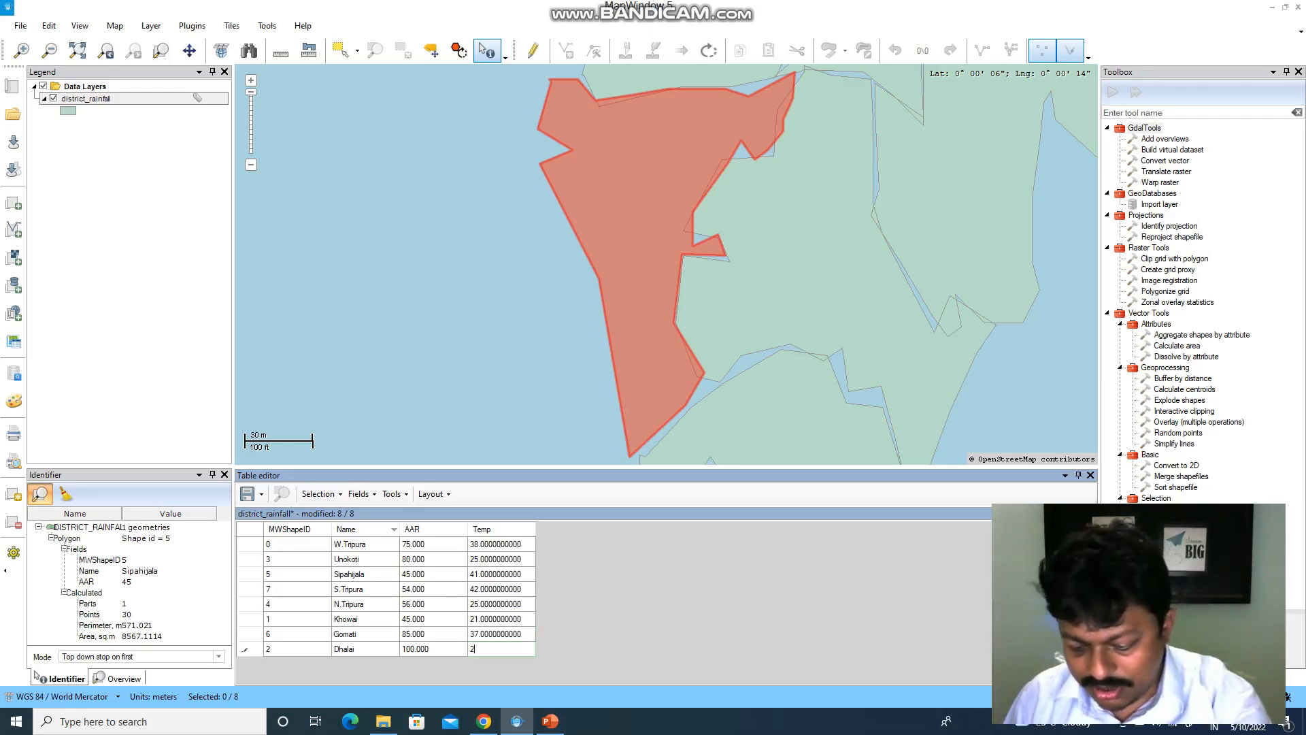
type("4")
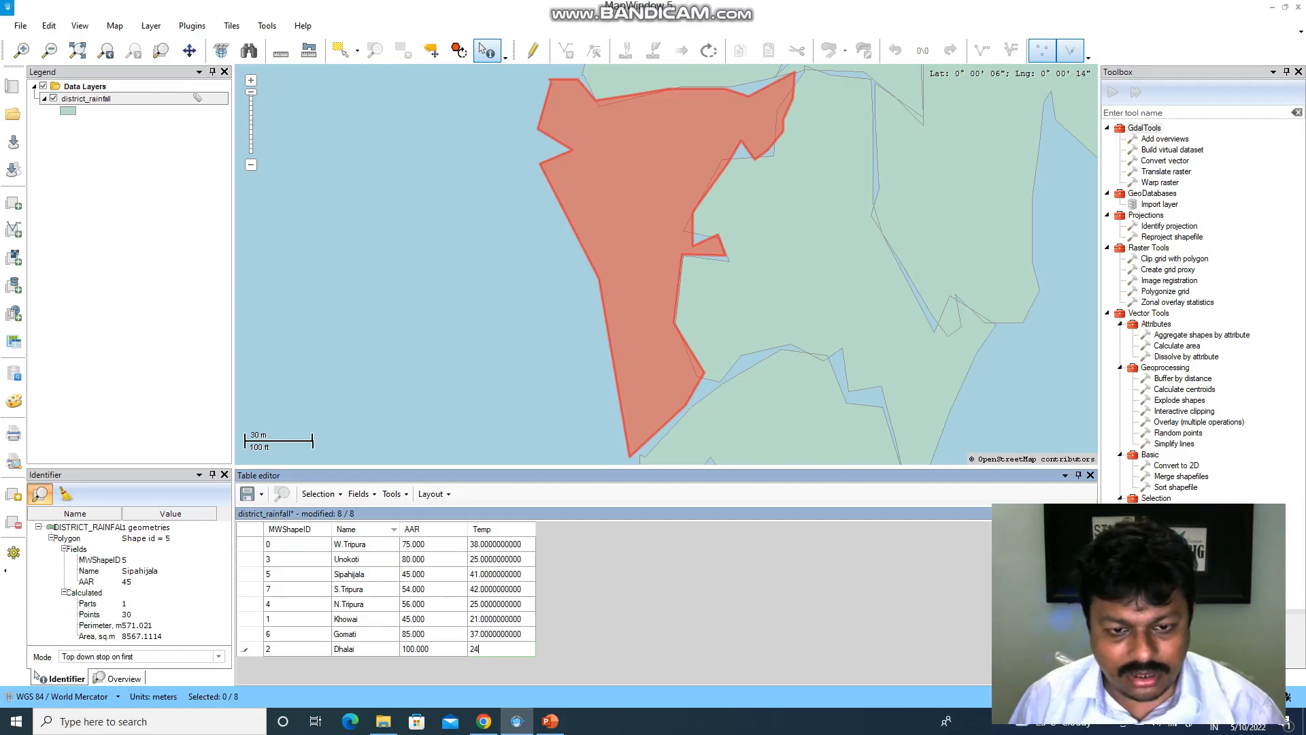
key("Up")
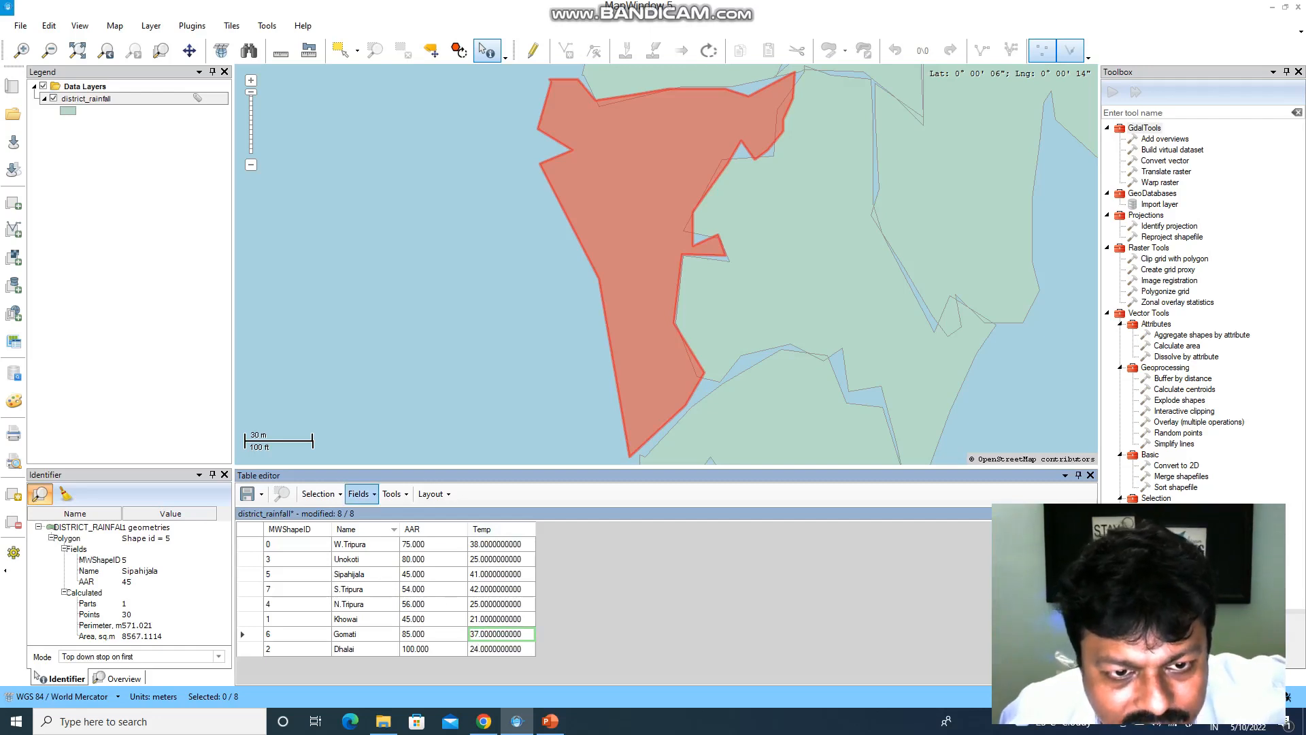
- Sort the district table by Temp, highest first
left_click(359, 494)
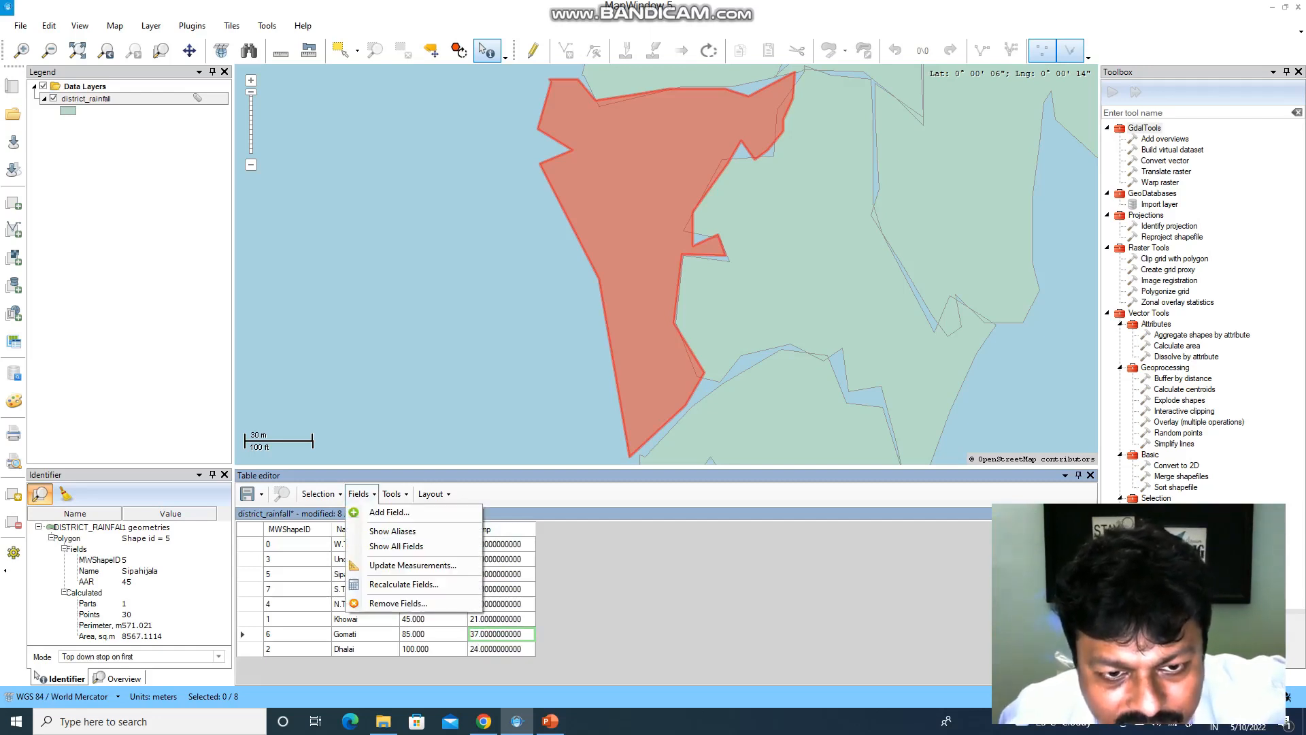
left_click(507, 544)
left_click(501, 529)
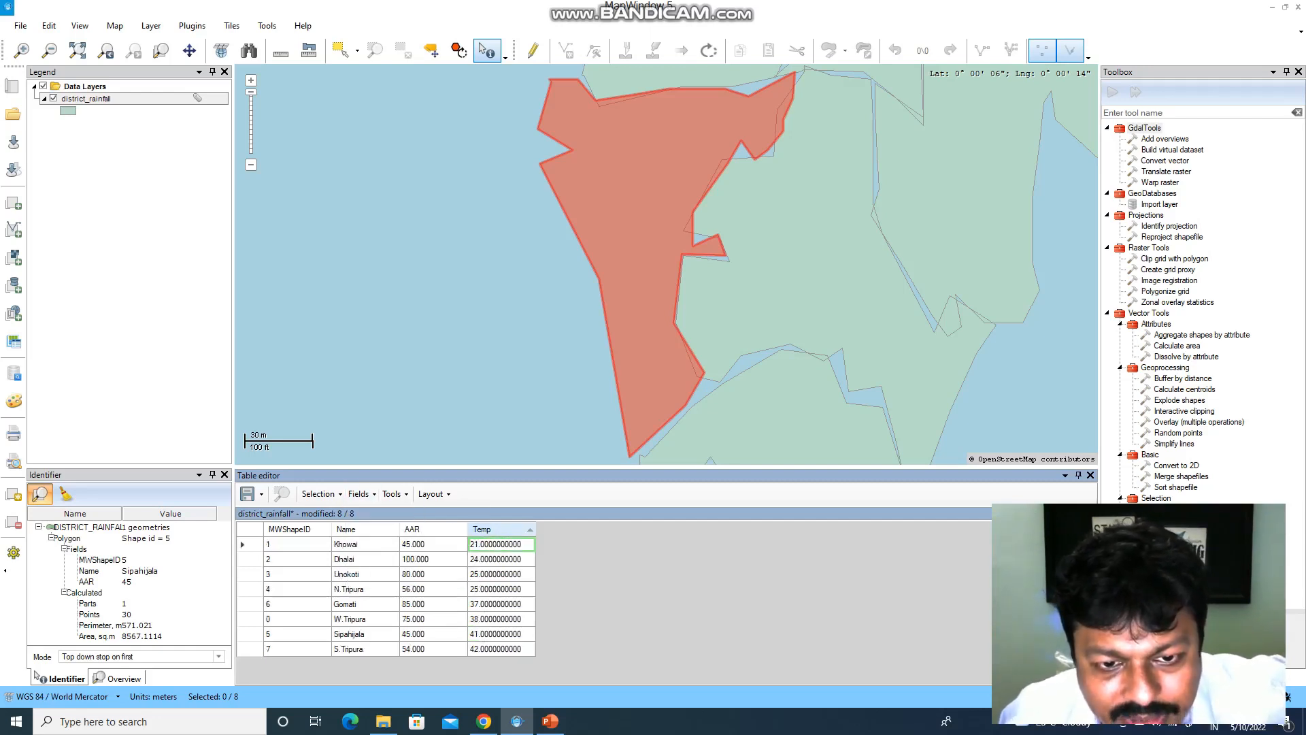
left_click(501, 529)
- Review the Temp field's Properties dialog and close it with Ok
right_click(498, 529)
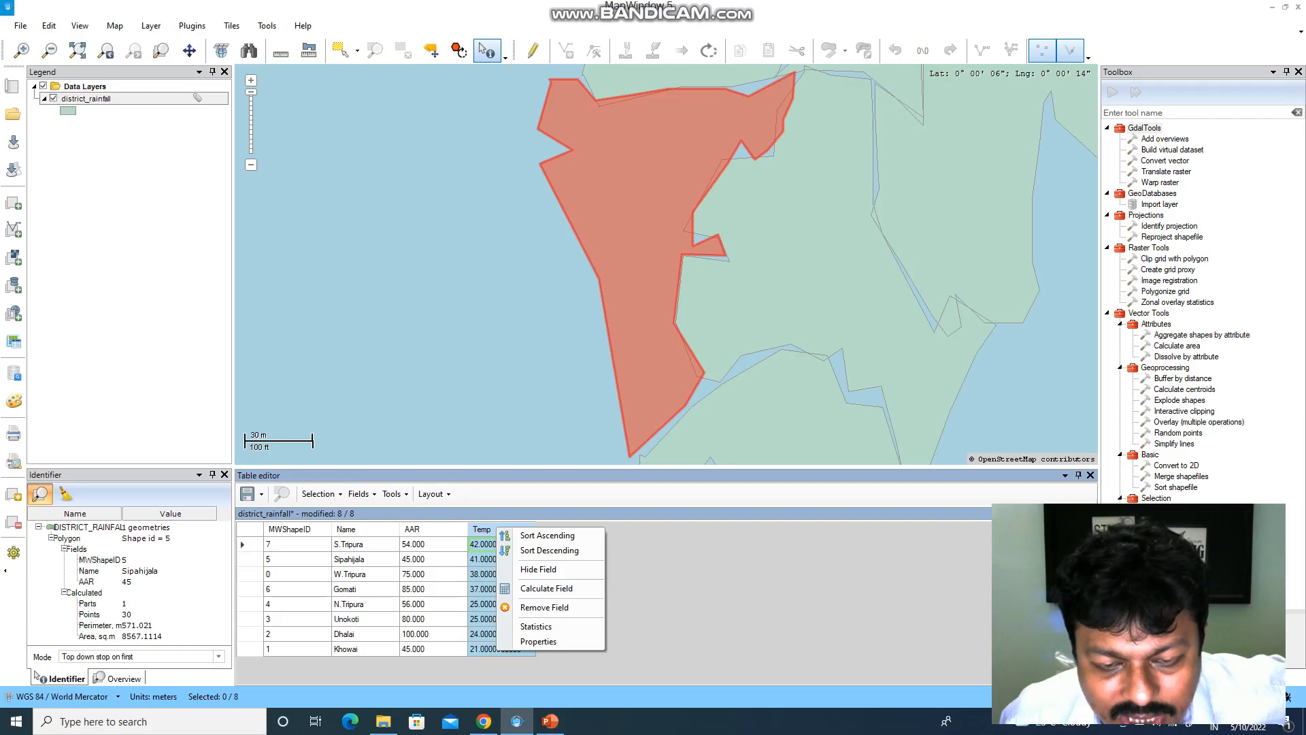
left_click(538, 642)
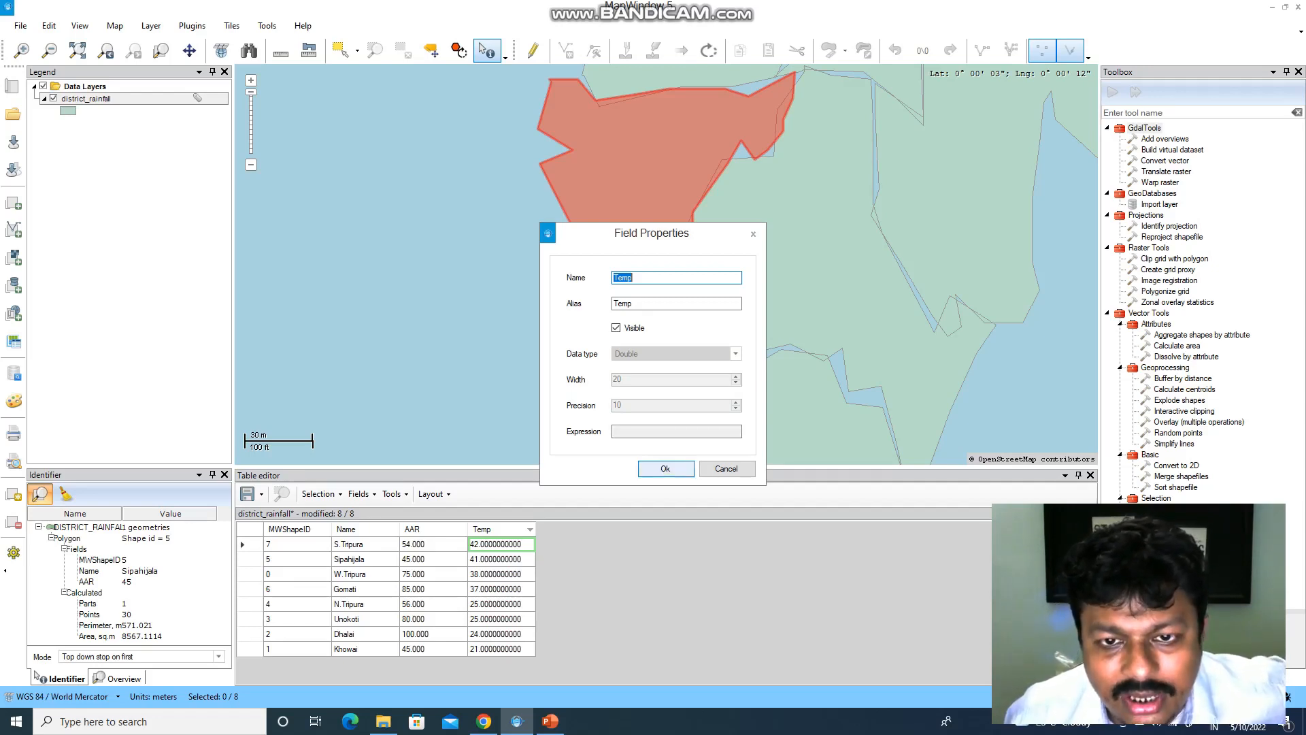
left_click(665, 468)
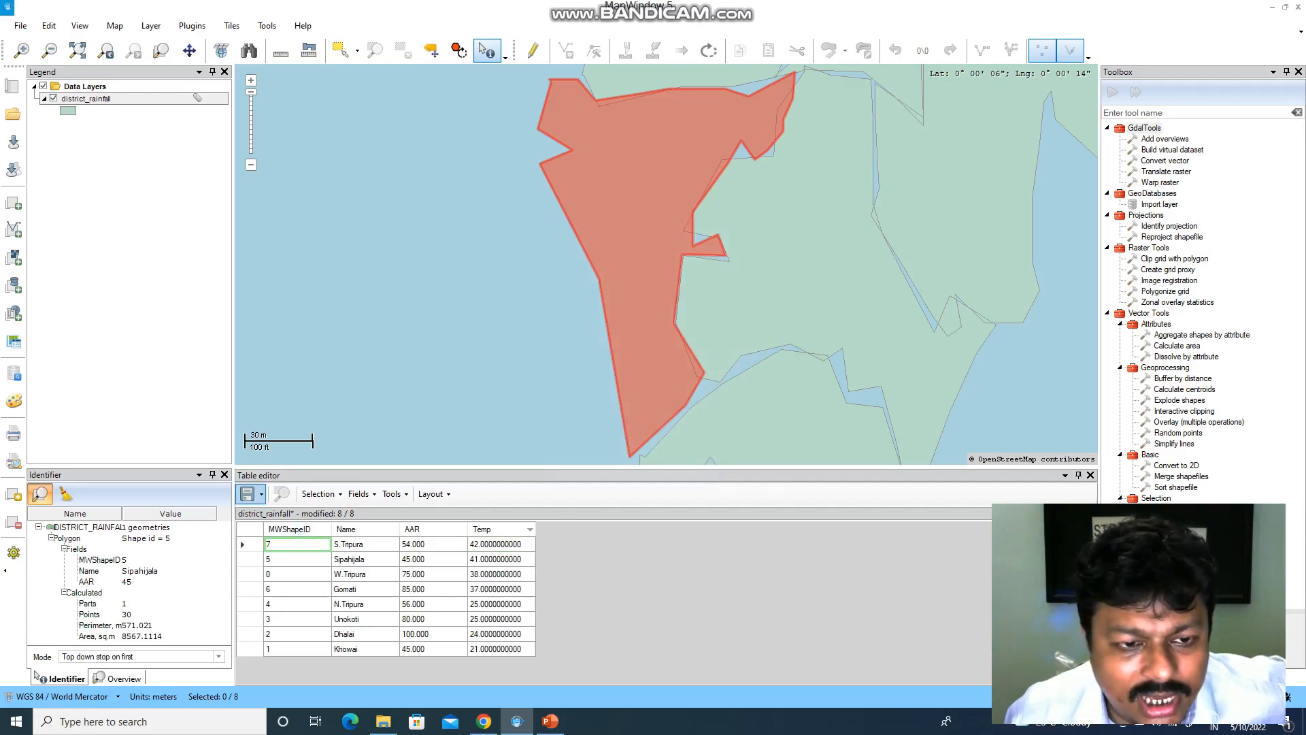
left_click(261, 494)
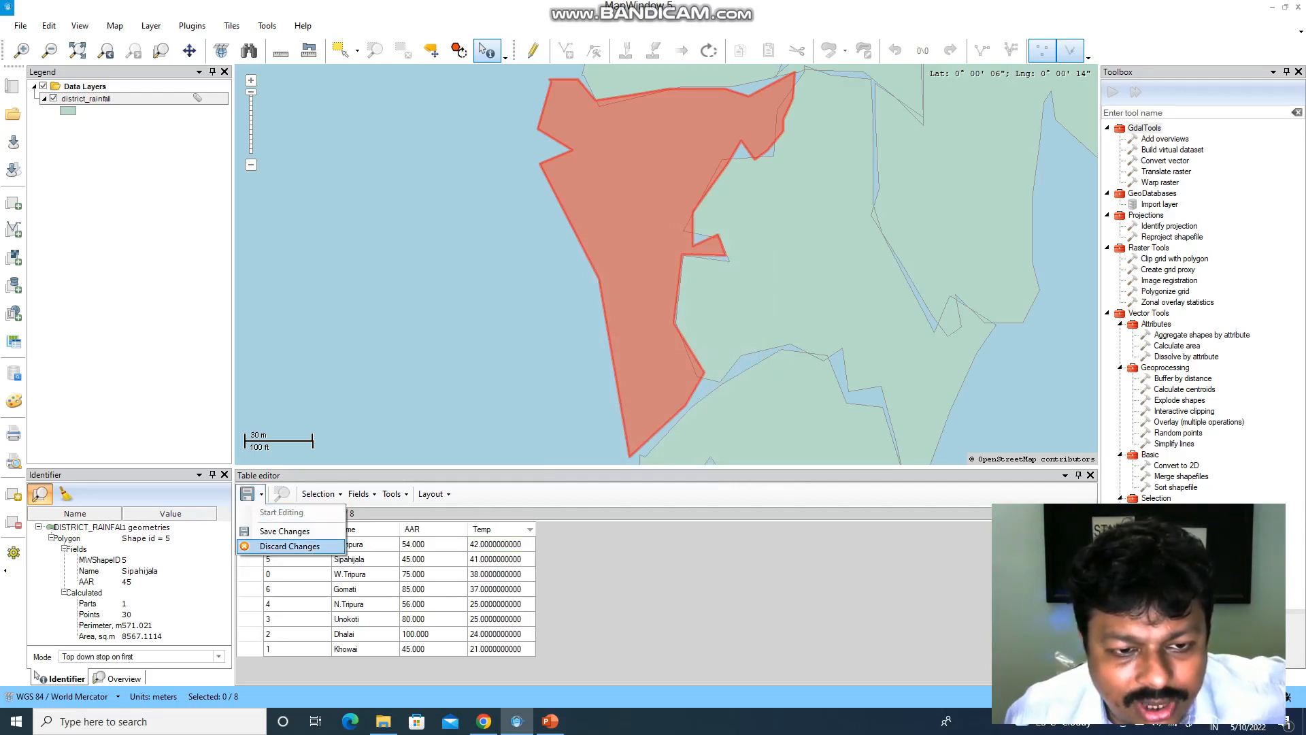
- Save the Temp edits, confirm stopping editing, and close the table editor
left_click(284, 531)
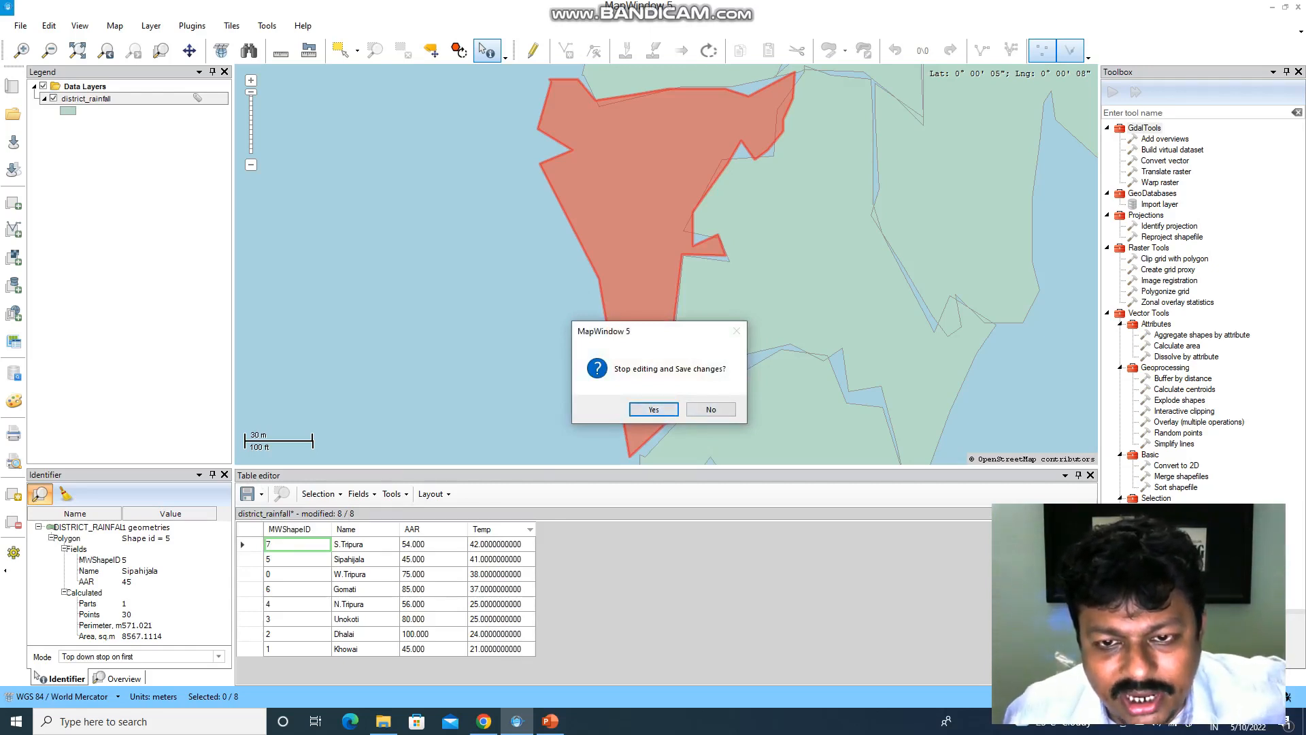
key("Return")
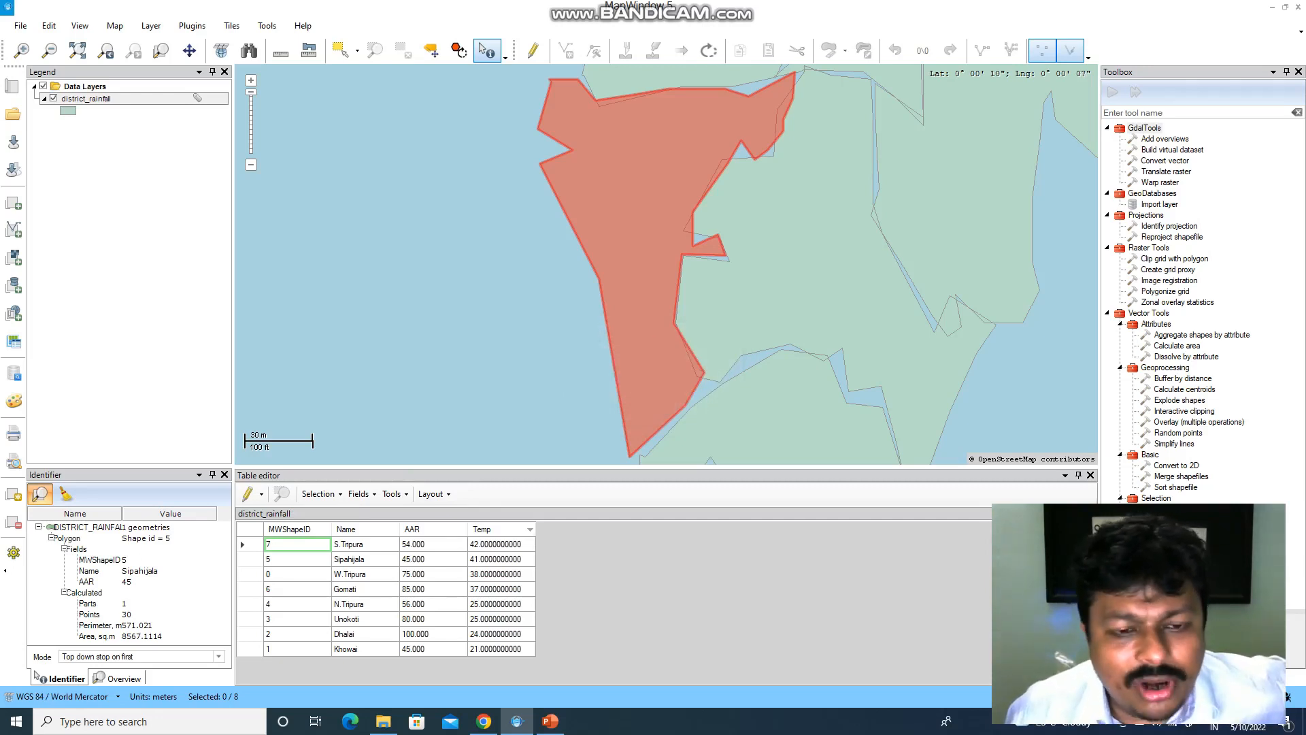
left_click(1090, 475)
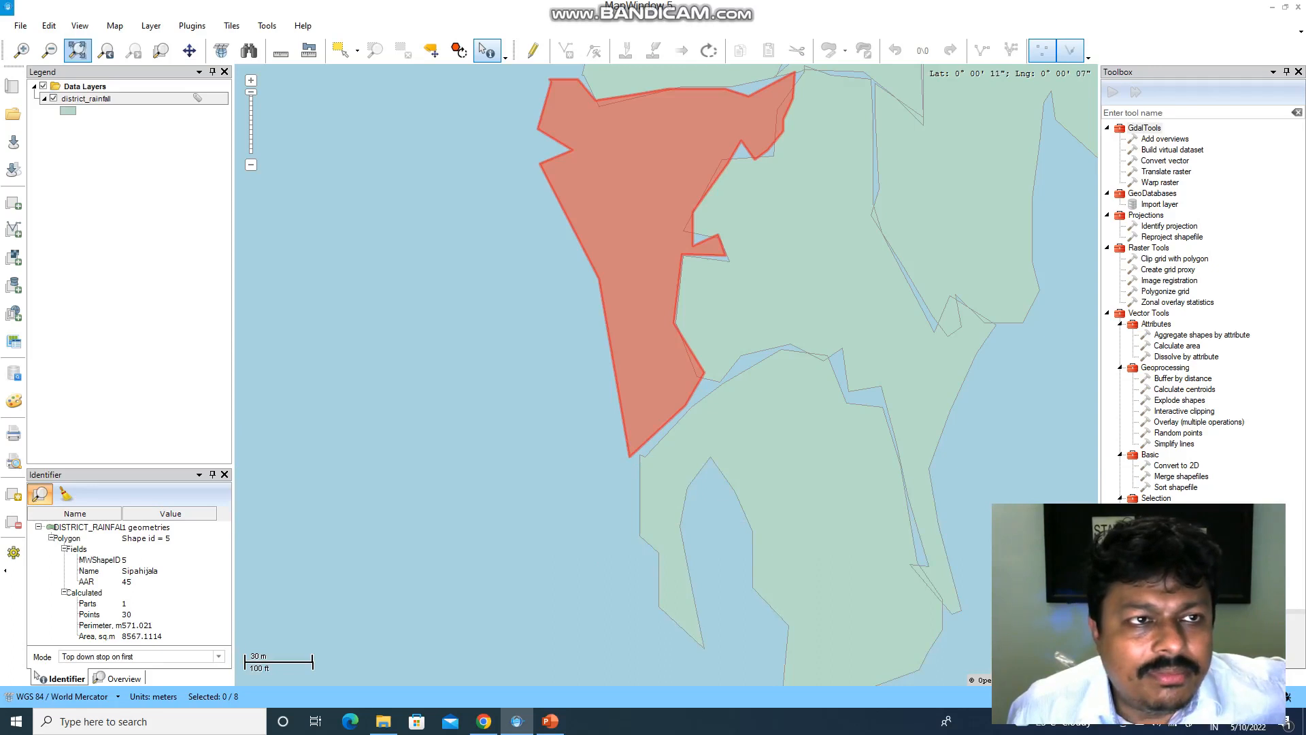
- Zoom to full extent and identify W.Tripura, Sipahijala and S.Tripura
left_click(77, 50)
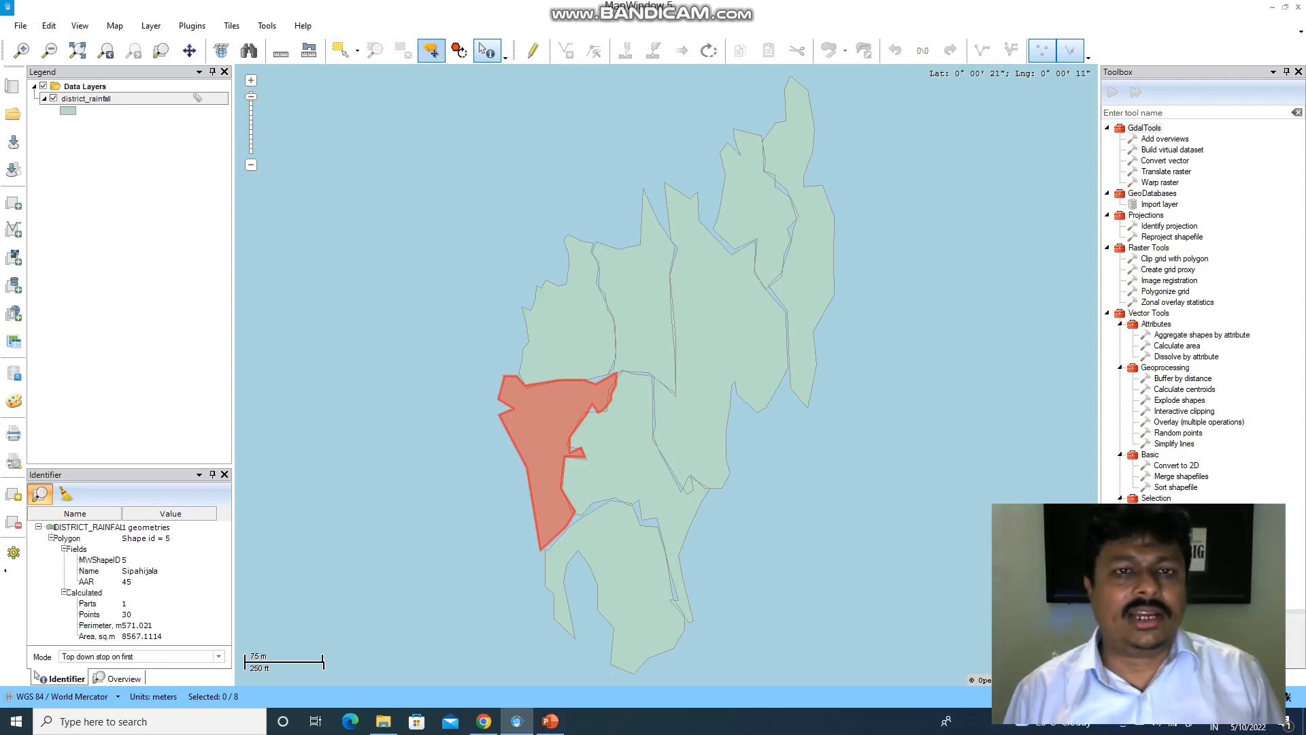
left_click(487, 51)
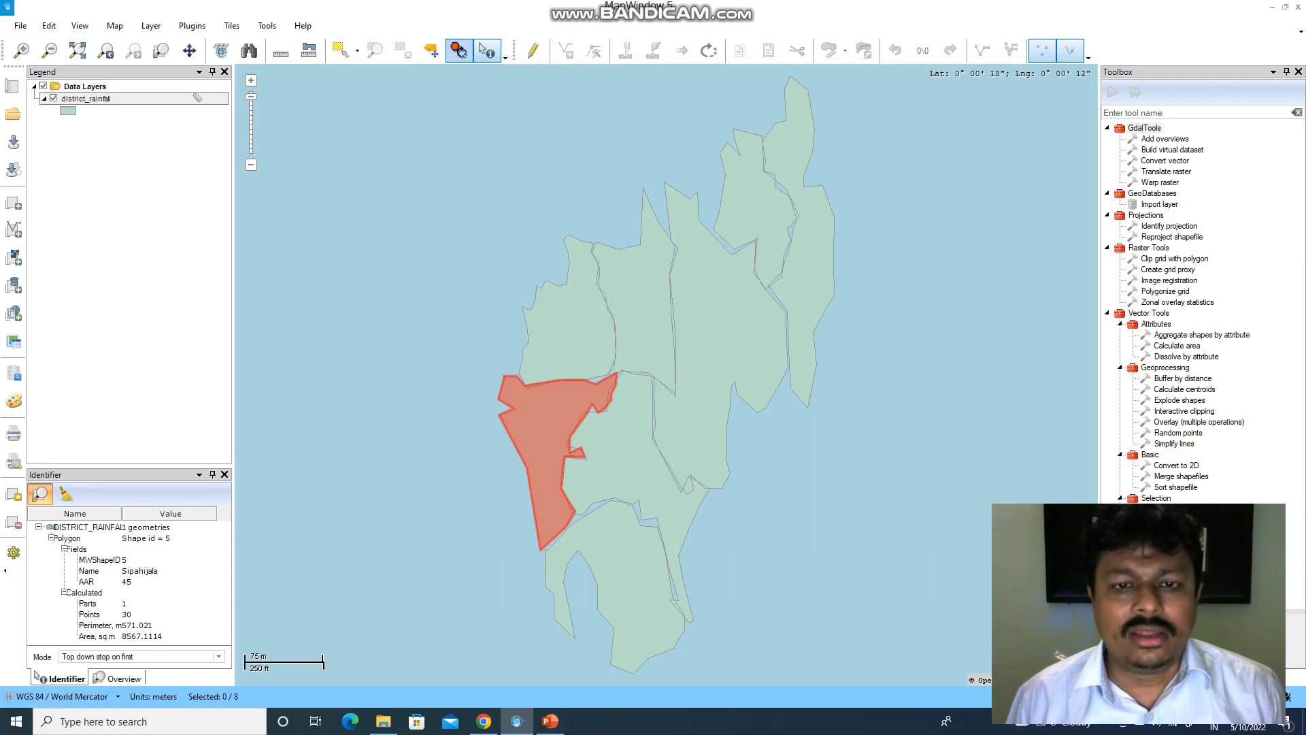
left_click(560, 344)
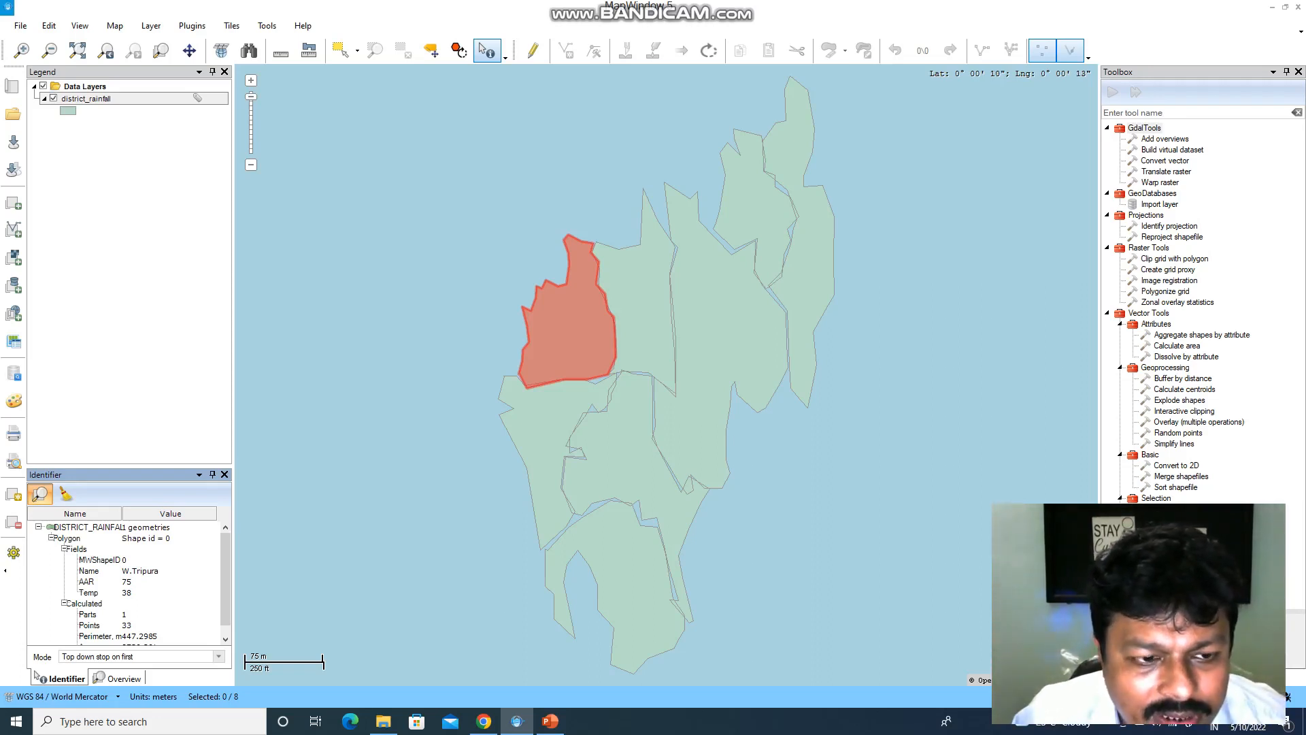
left_click(545, 442)
left_click(627, 568)
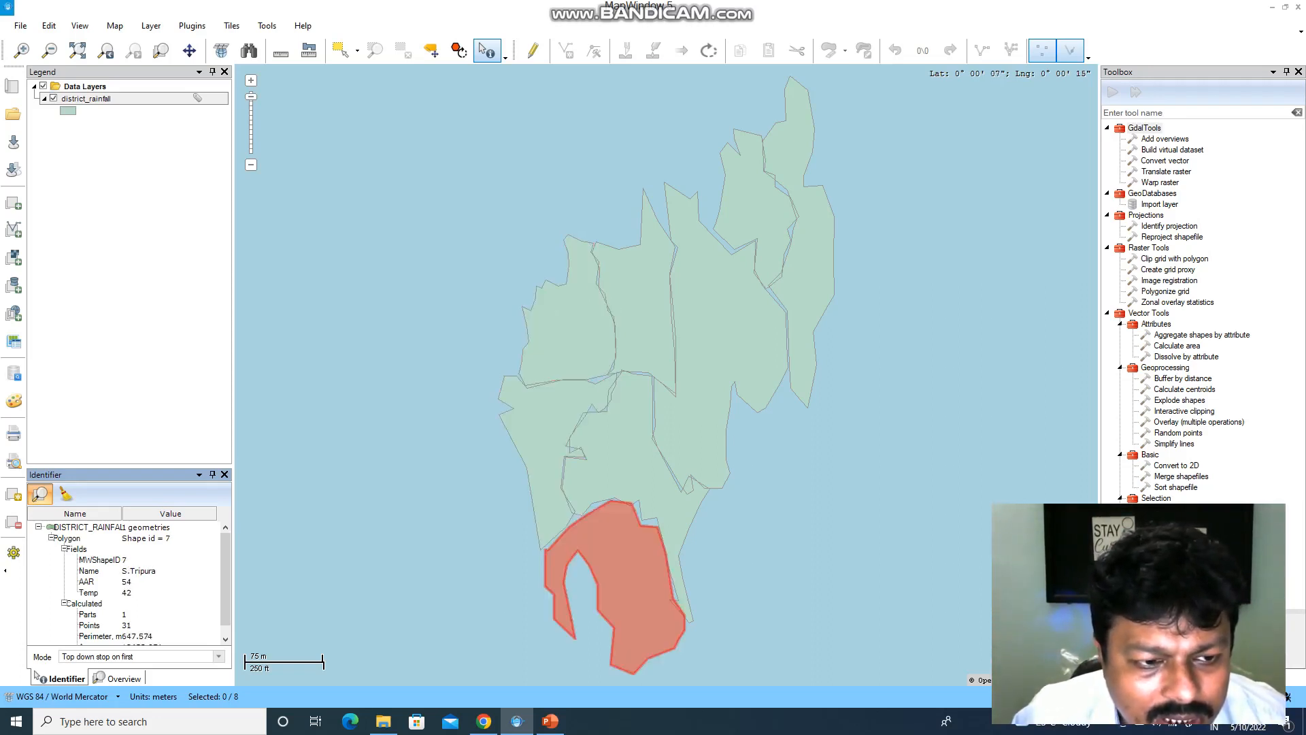
- Inspect the Gomati, Khowai and Dhalai attributes, then bring up the layer's Labels properties
left_click(618, 460)
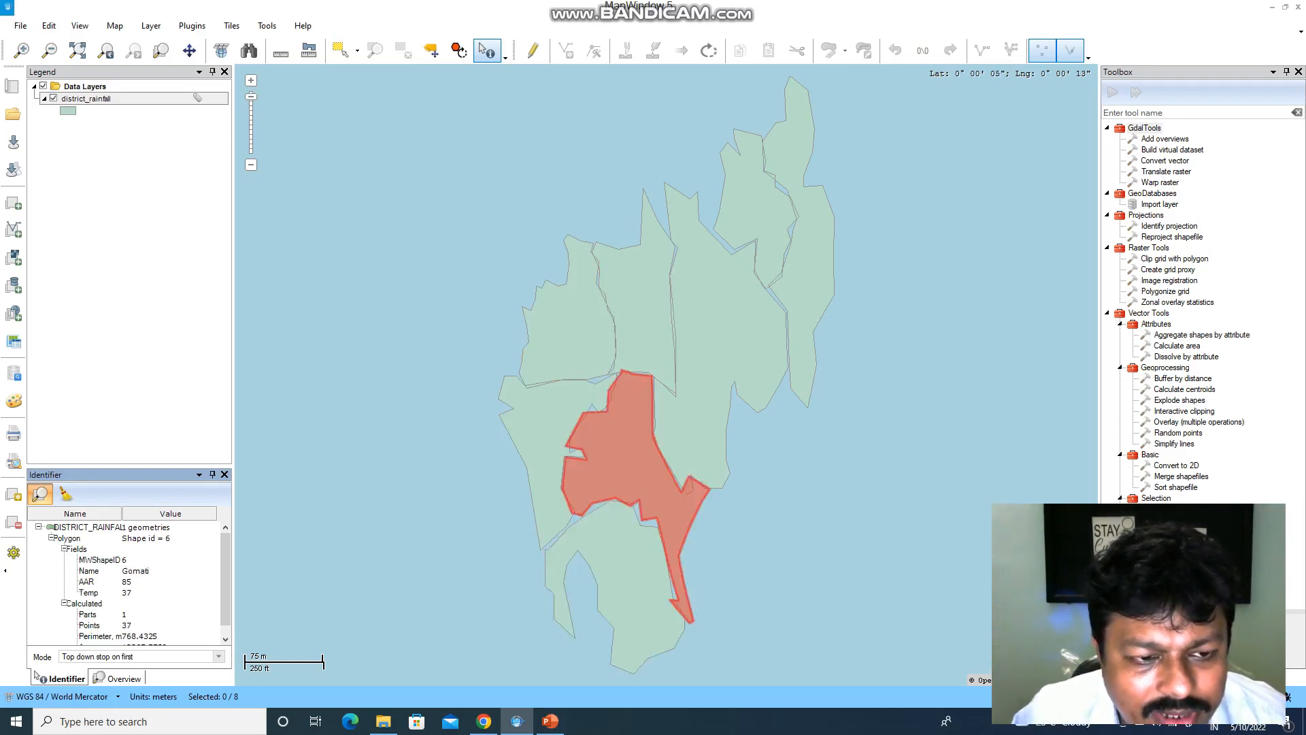
left_click(640, 310)
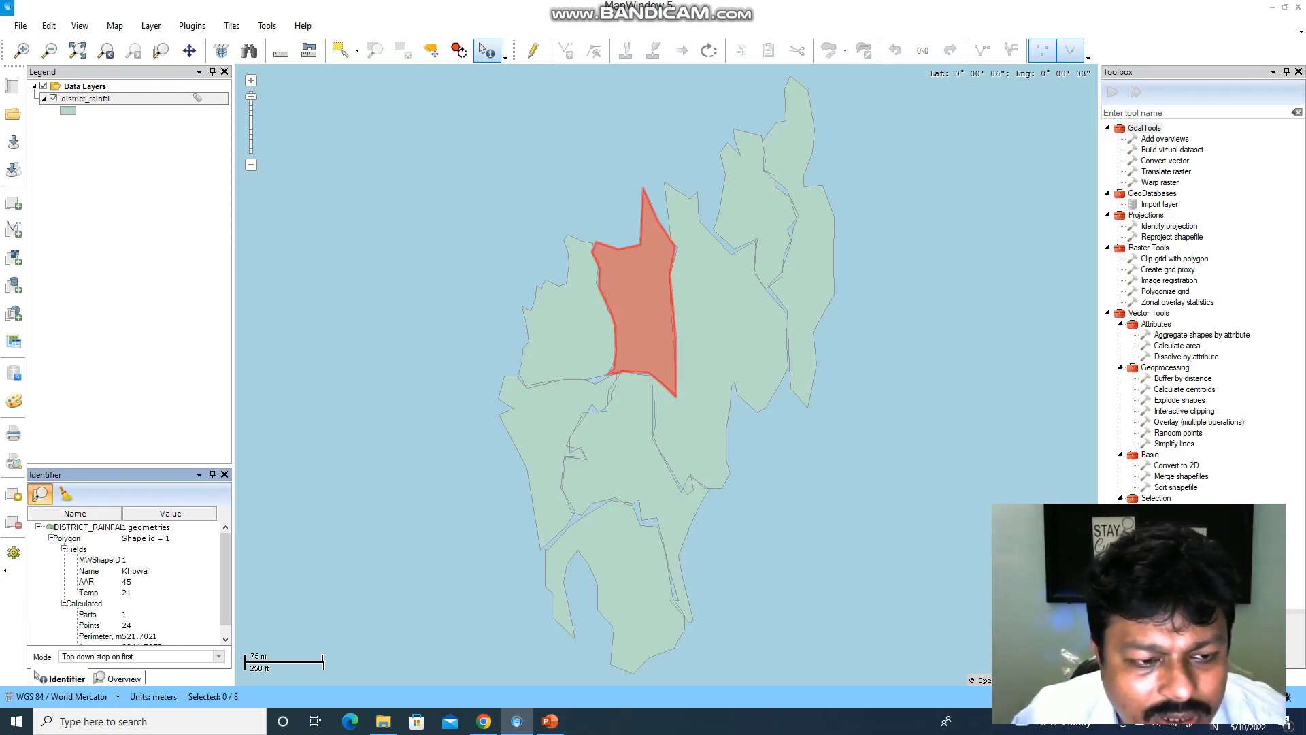
left_click(726, 335)
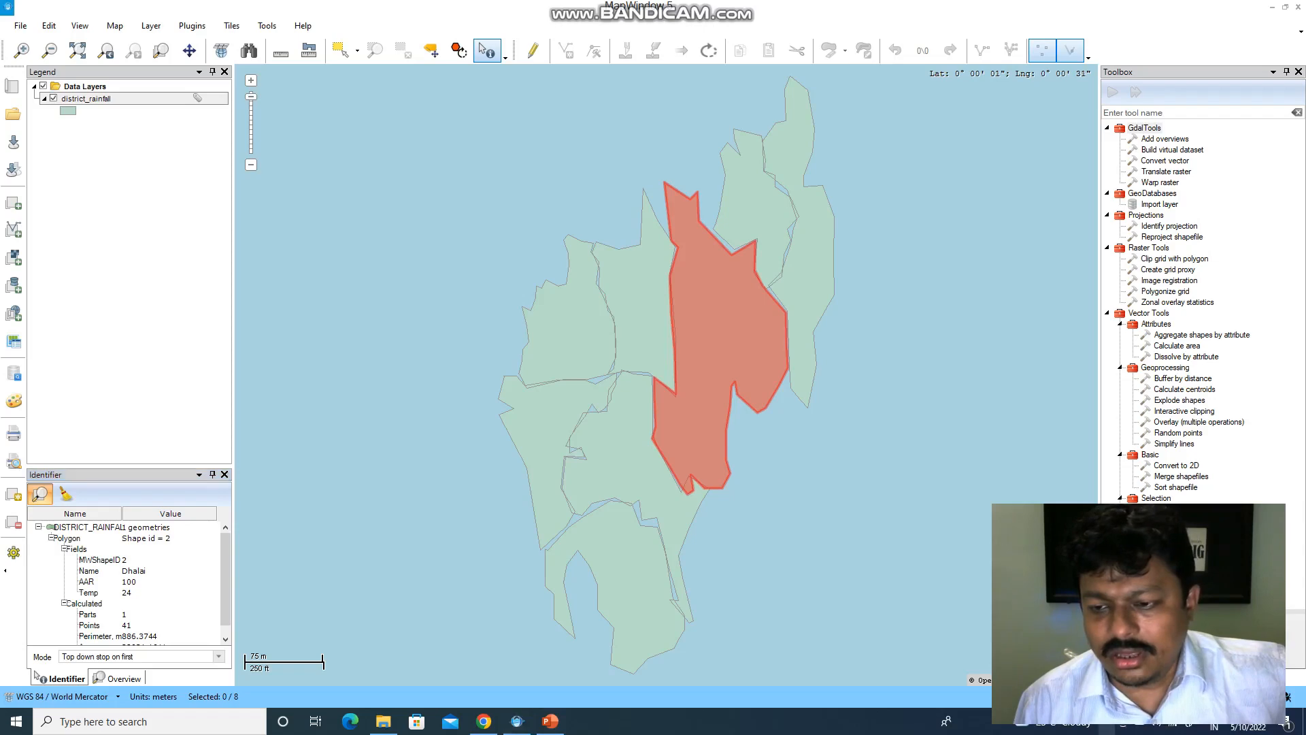
left_click(1139, 723)
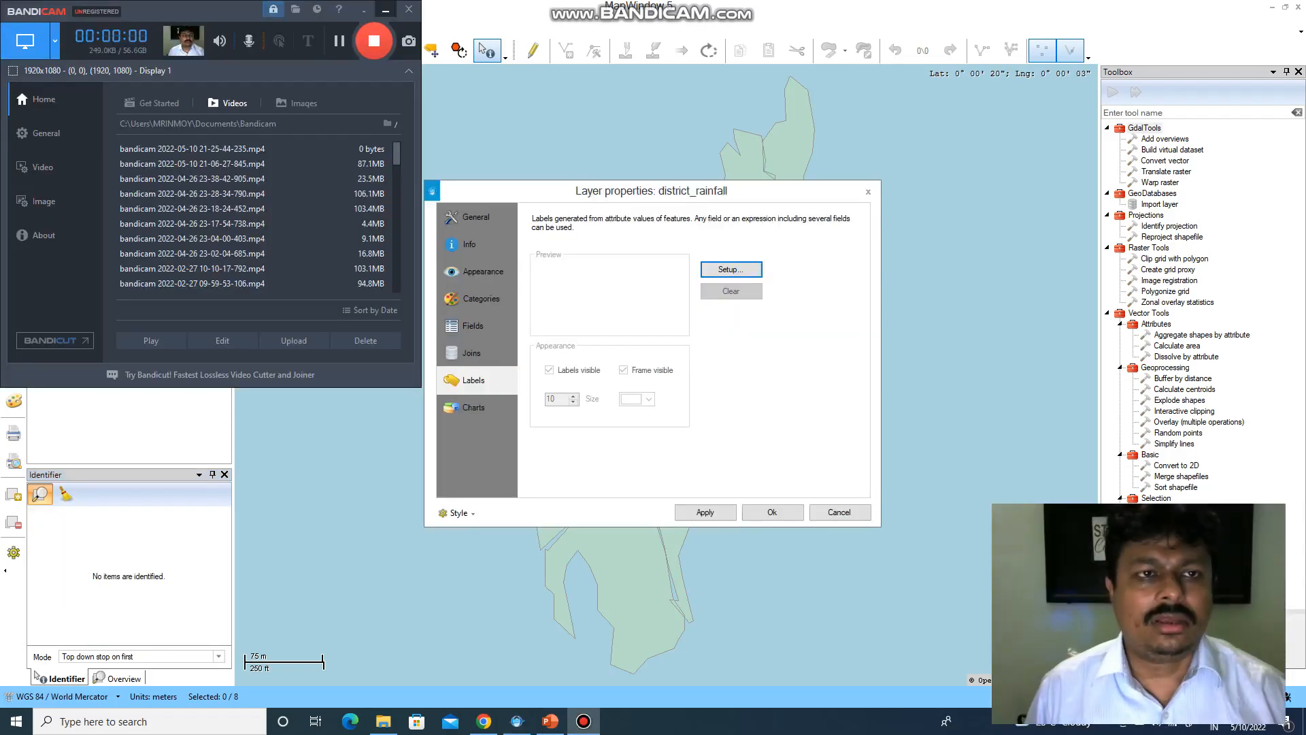
left_click(386, 9)
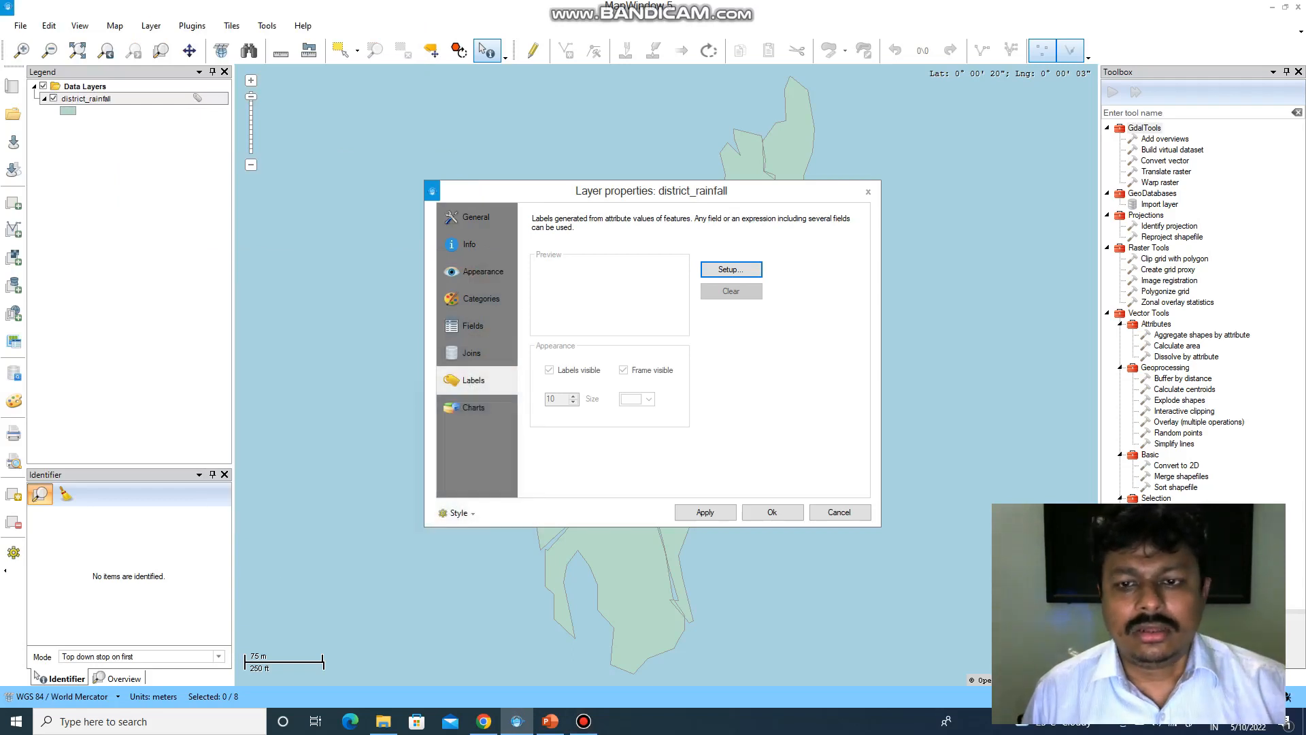
left_click(840, 512)
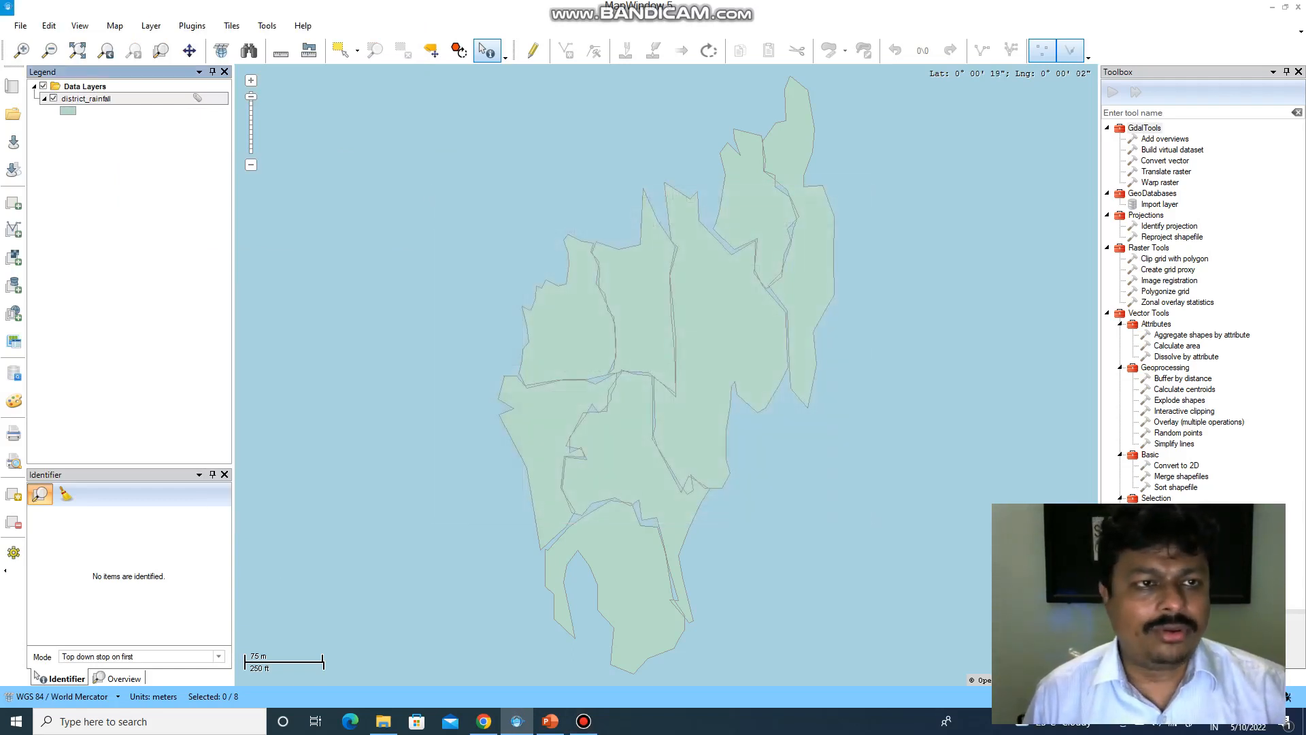
right_click(128, 99)
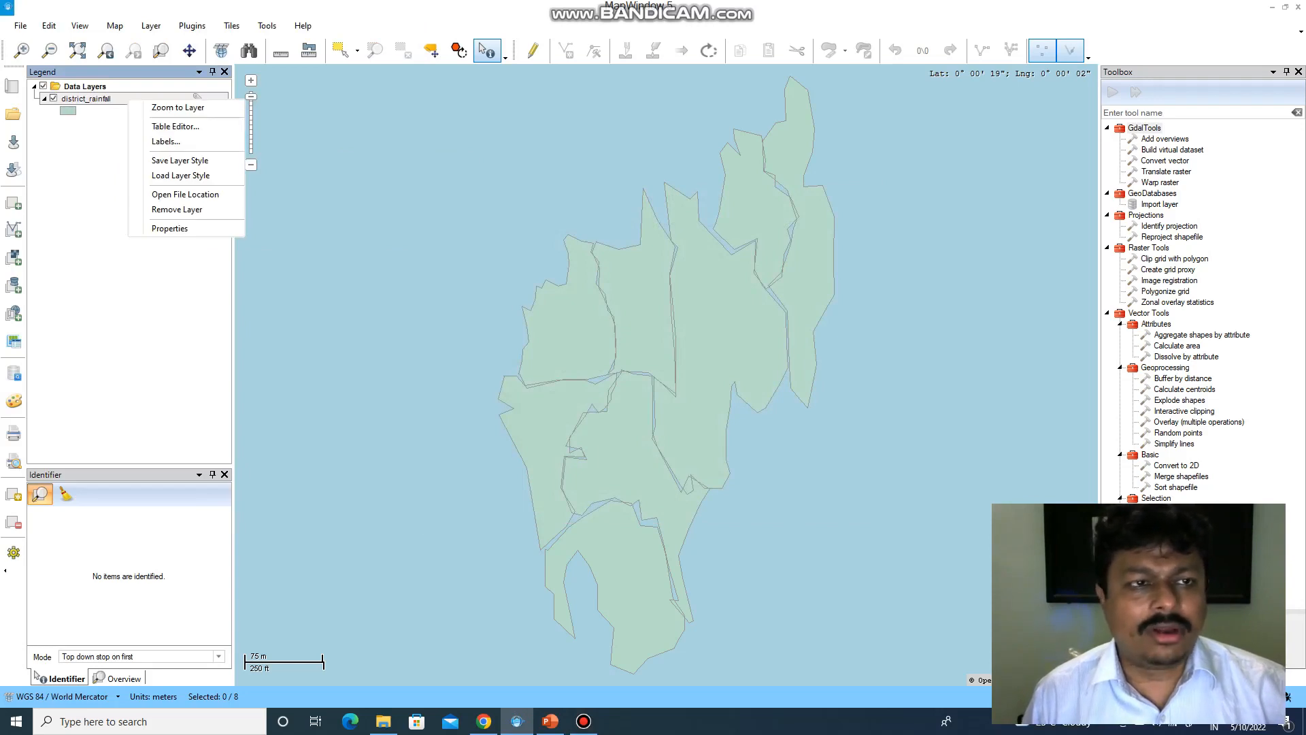
right_click(87, 100)
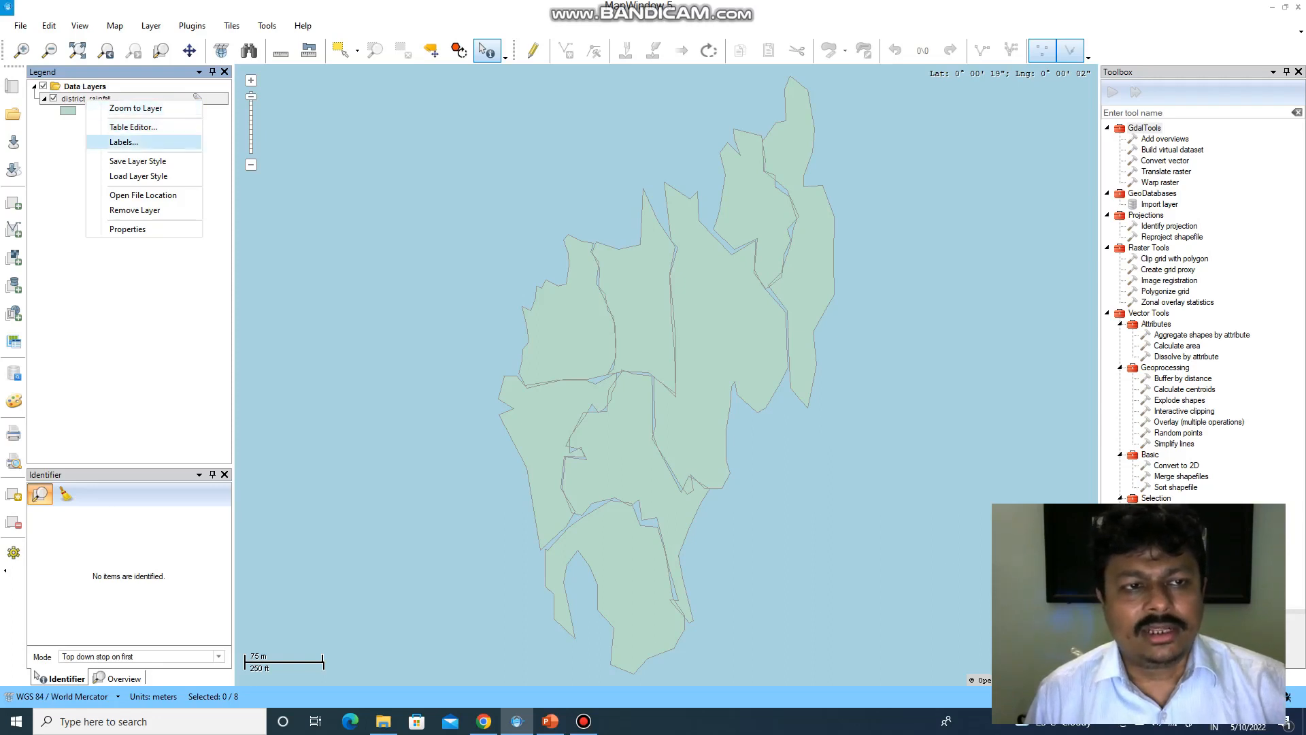
left_click(127, 228)
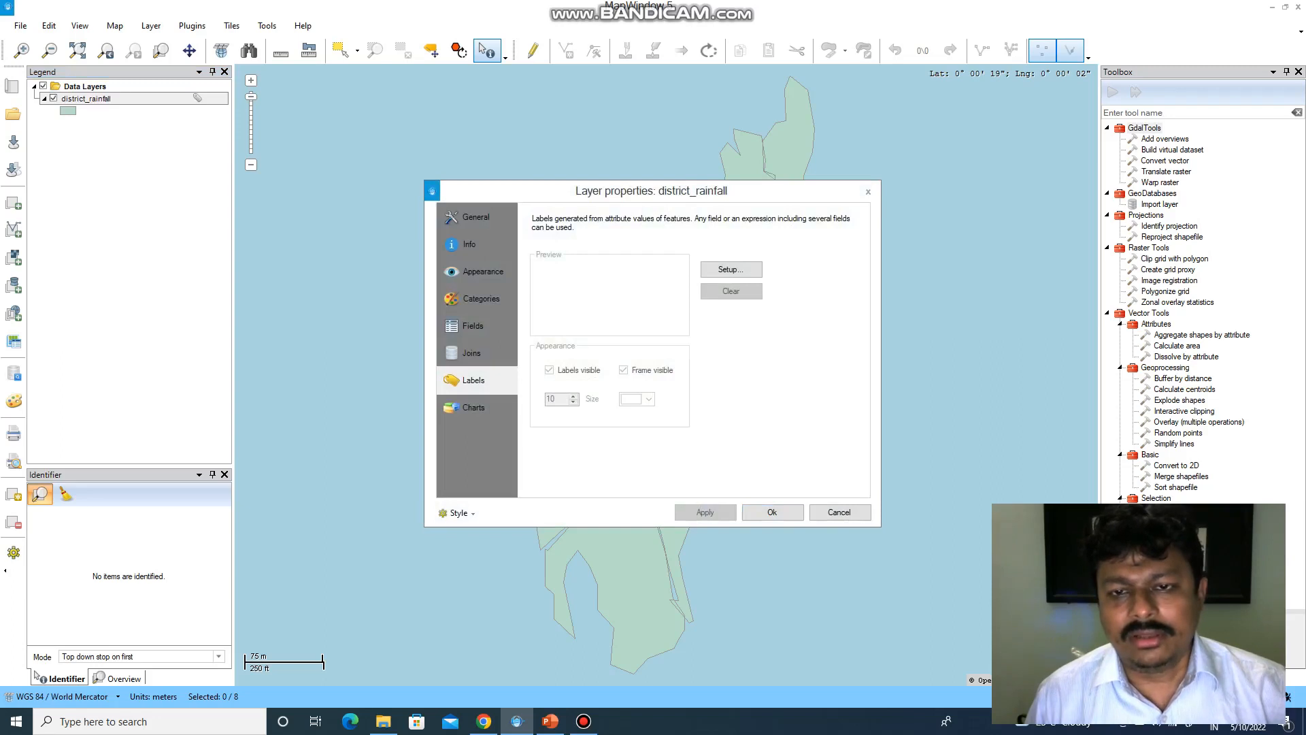
- In the label style setup, pick Name, then AAR as label field, leaving decimal places unchanged
left_click(730, 270)
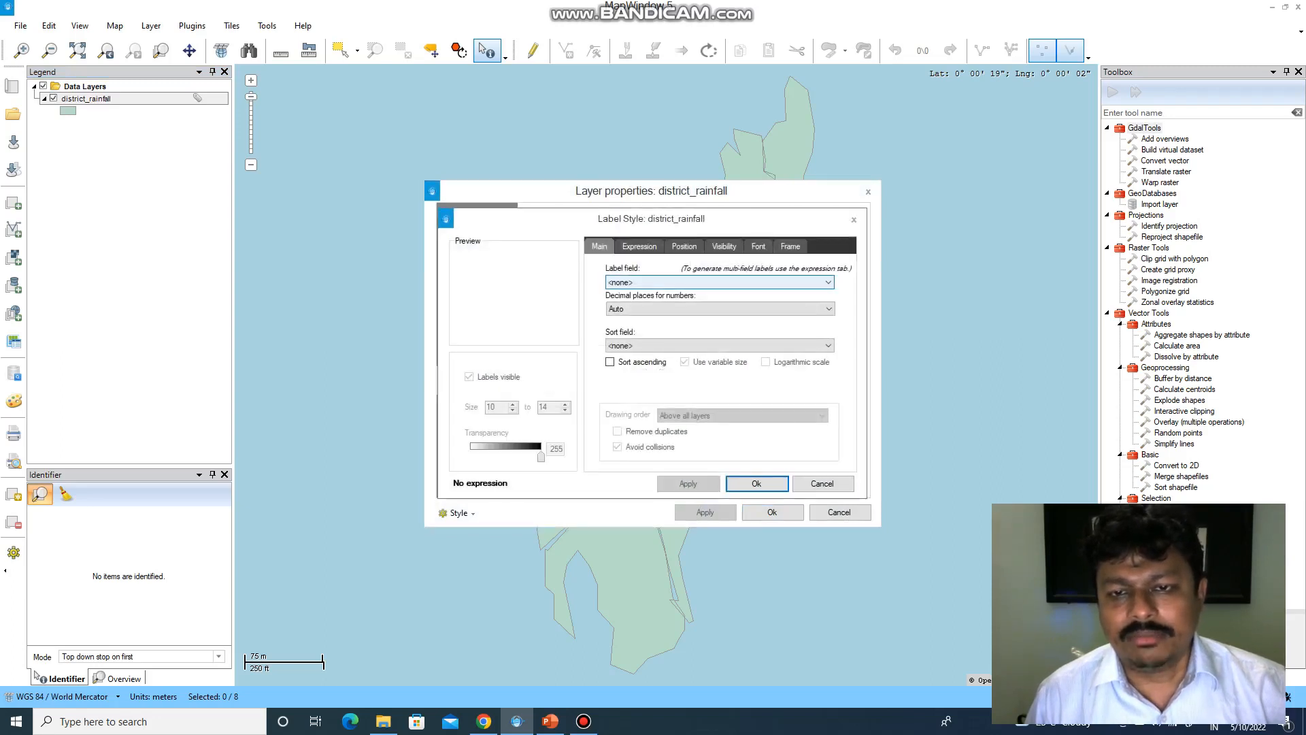
left_click(731, 282)
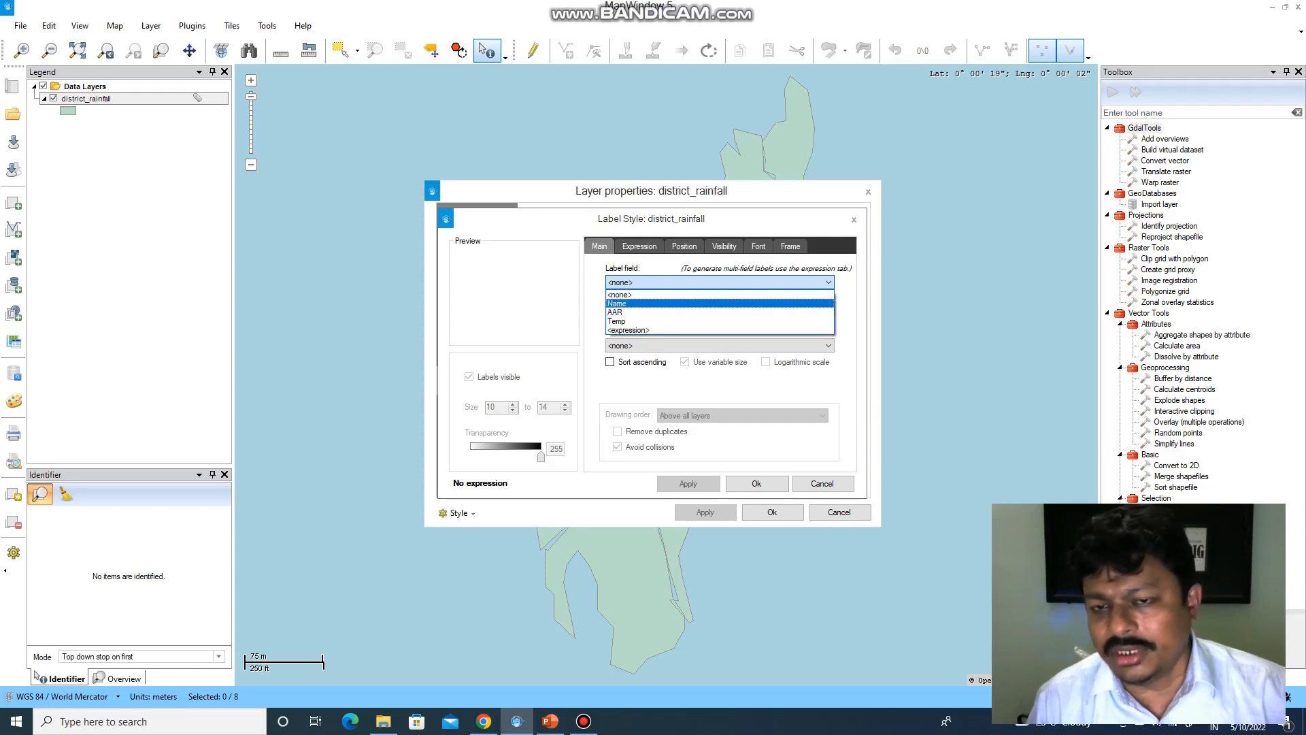
key("Return")
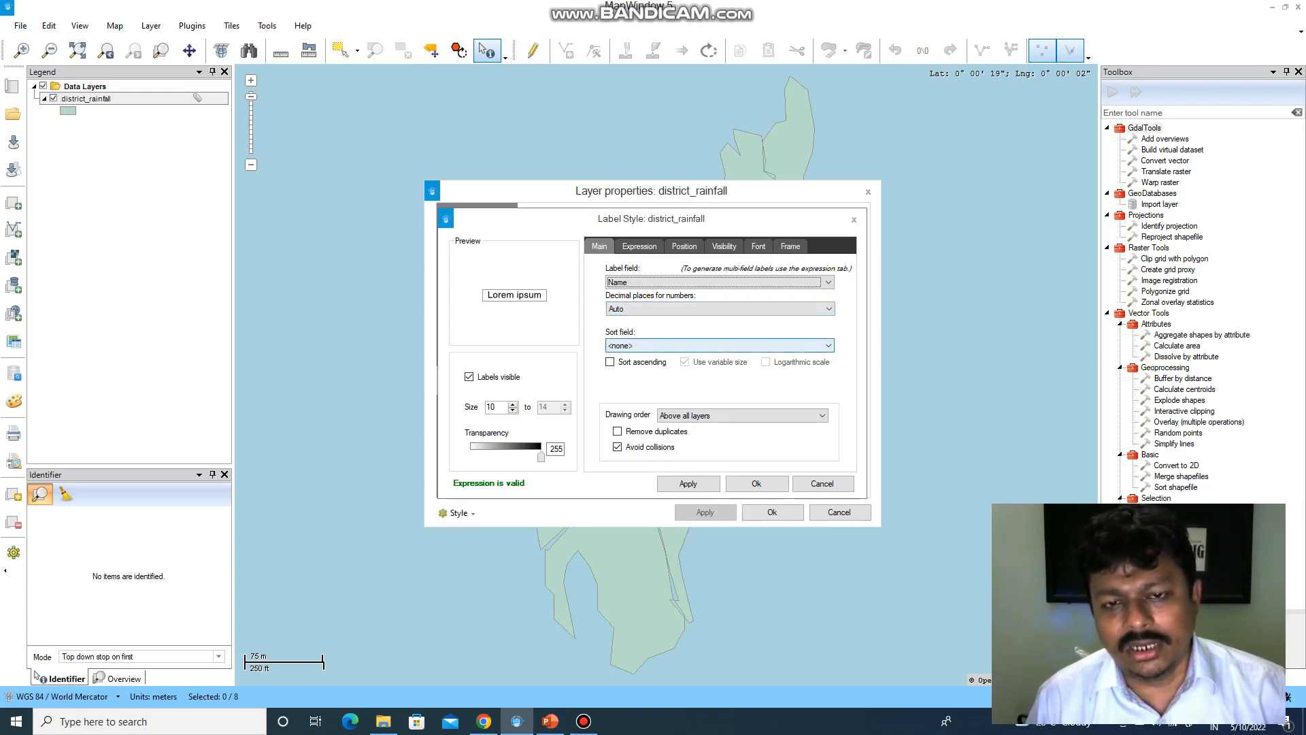
left_click(828, 283)
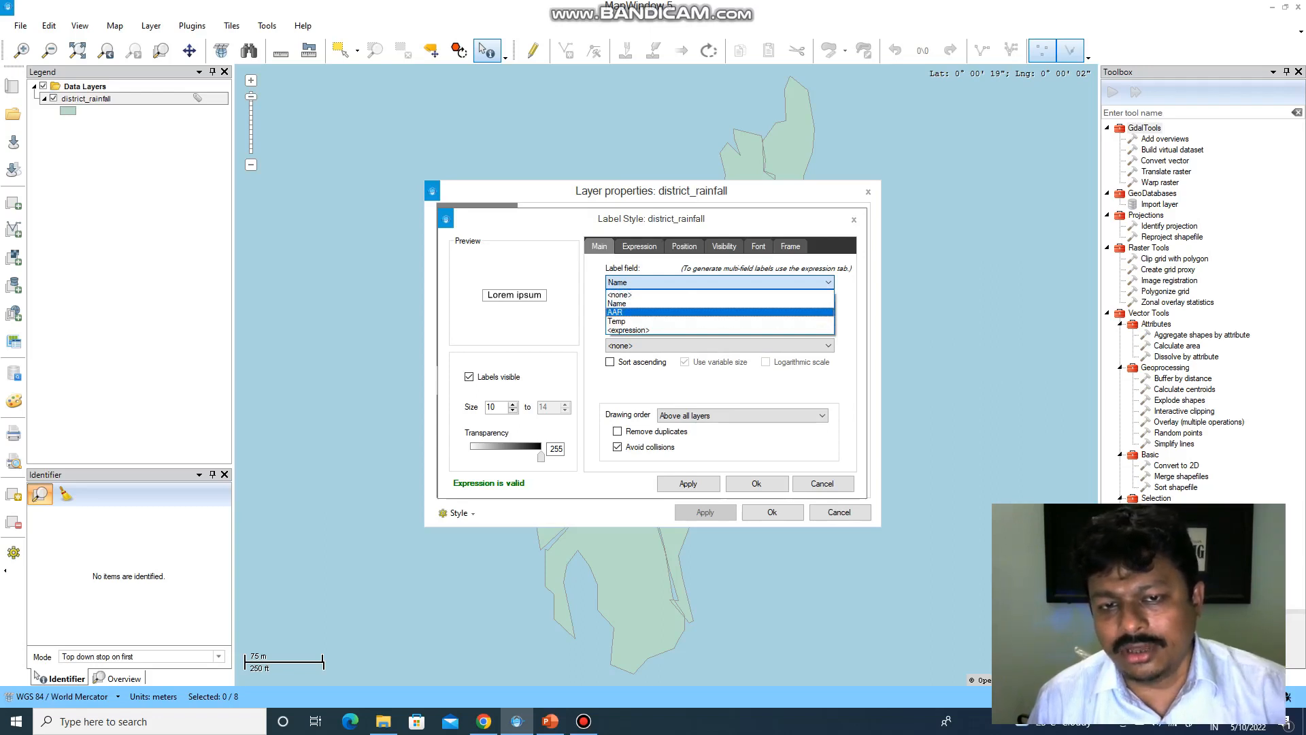
left_click(719, 312)
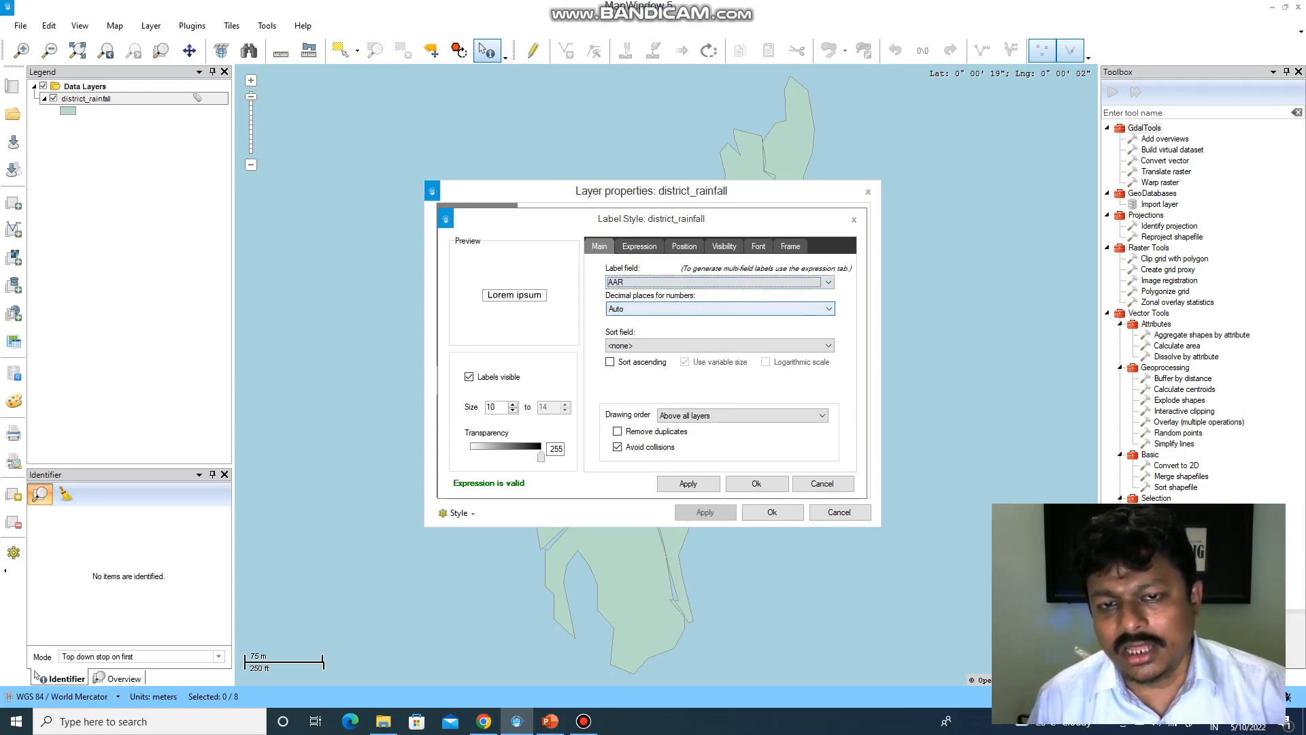
left_click(720, 309)
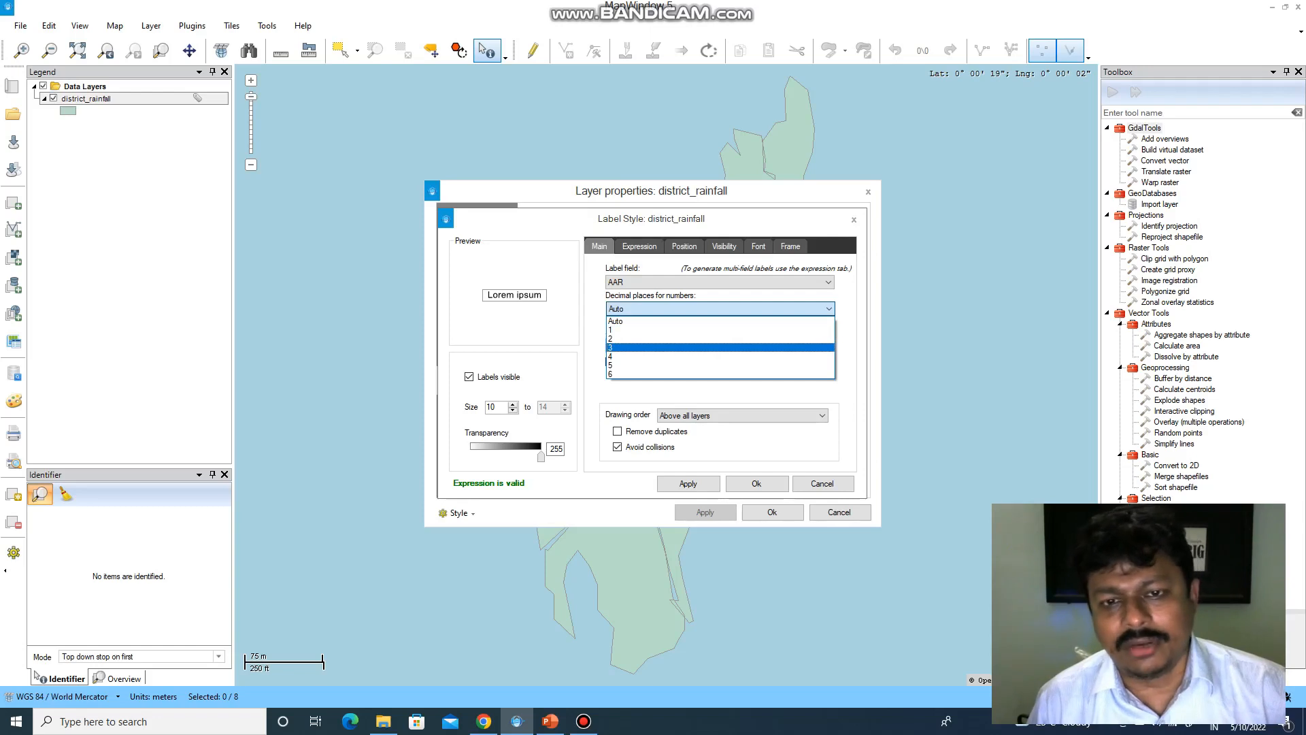
left_click(719, 392)
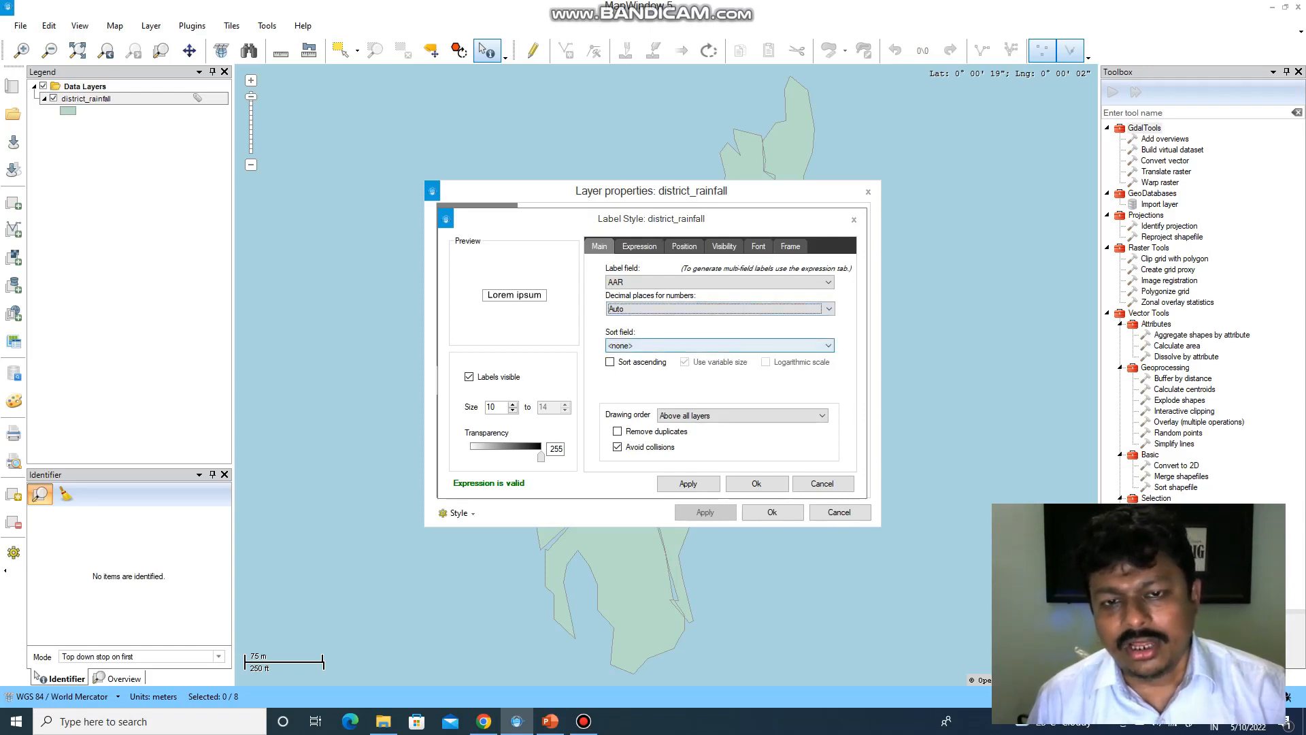
- Browse the sort field options and set the label field back to Name
left_click(720, 346)
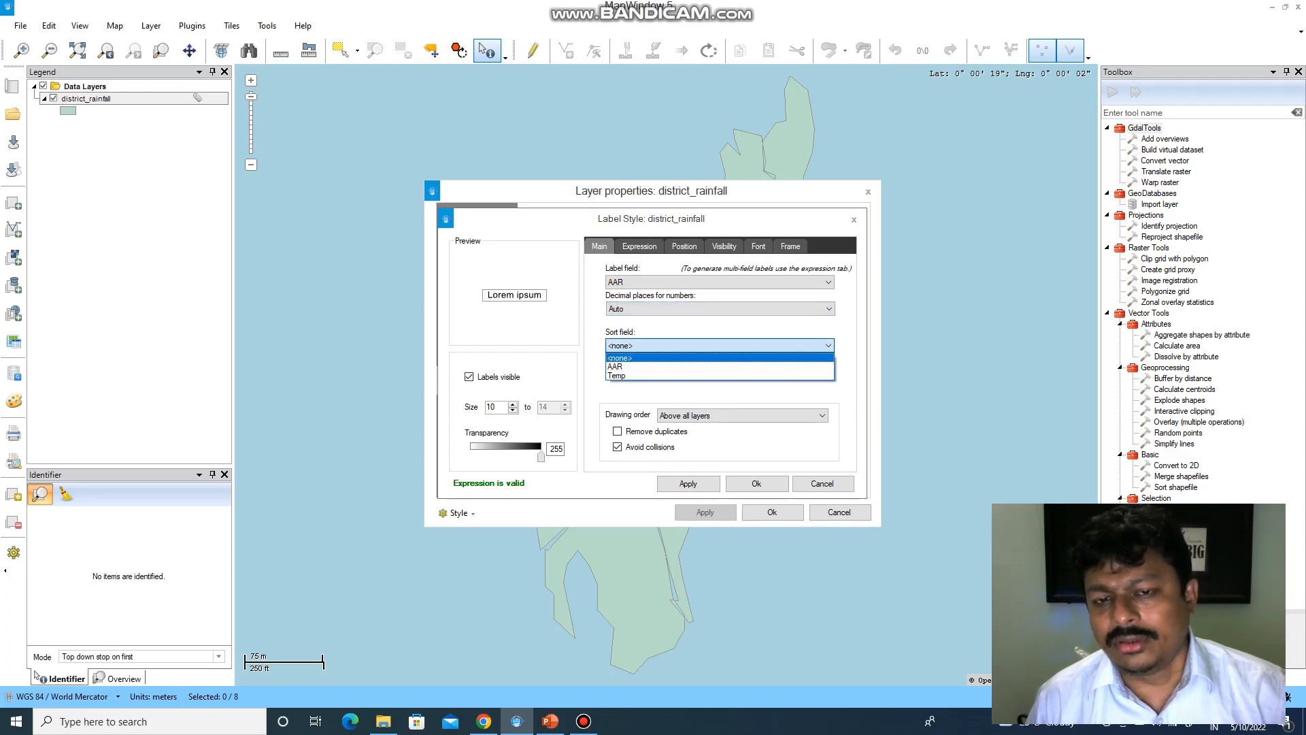
key("Down")
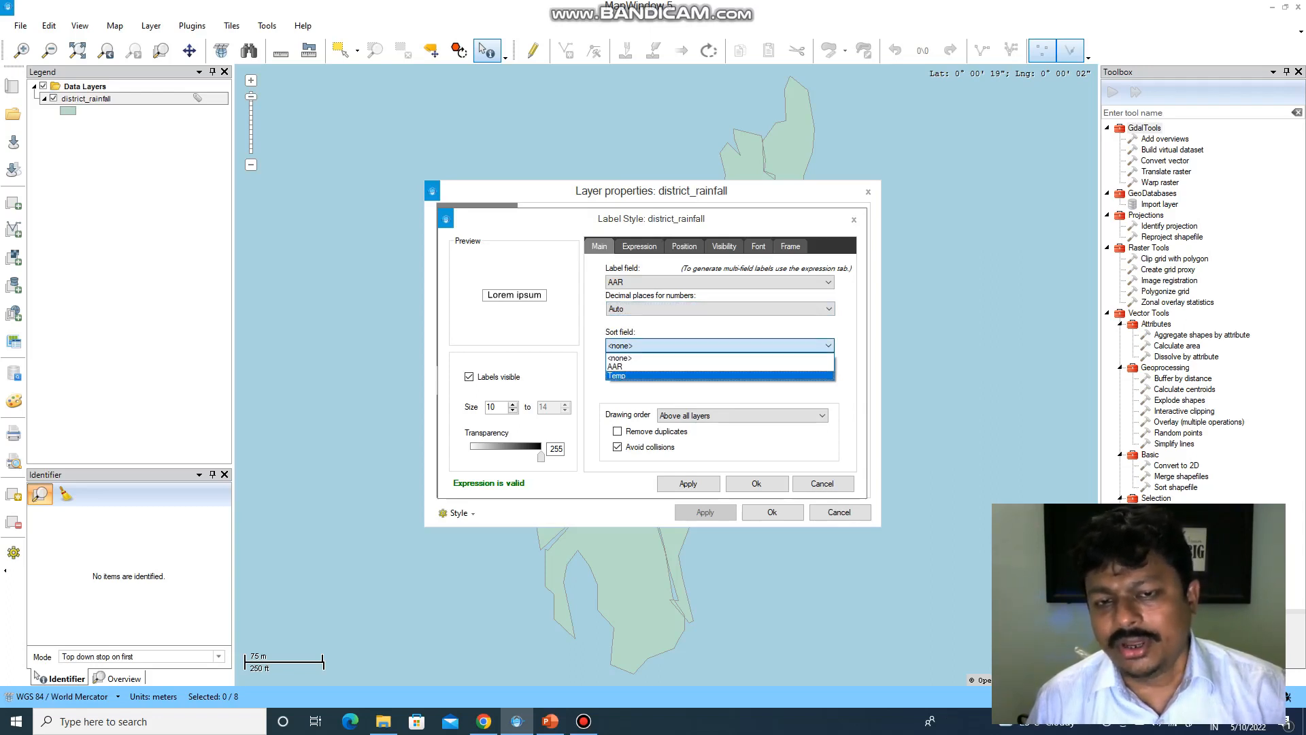
left_click(719, 345)
left_click(720, 282)
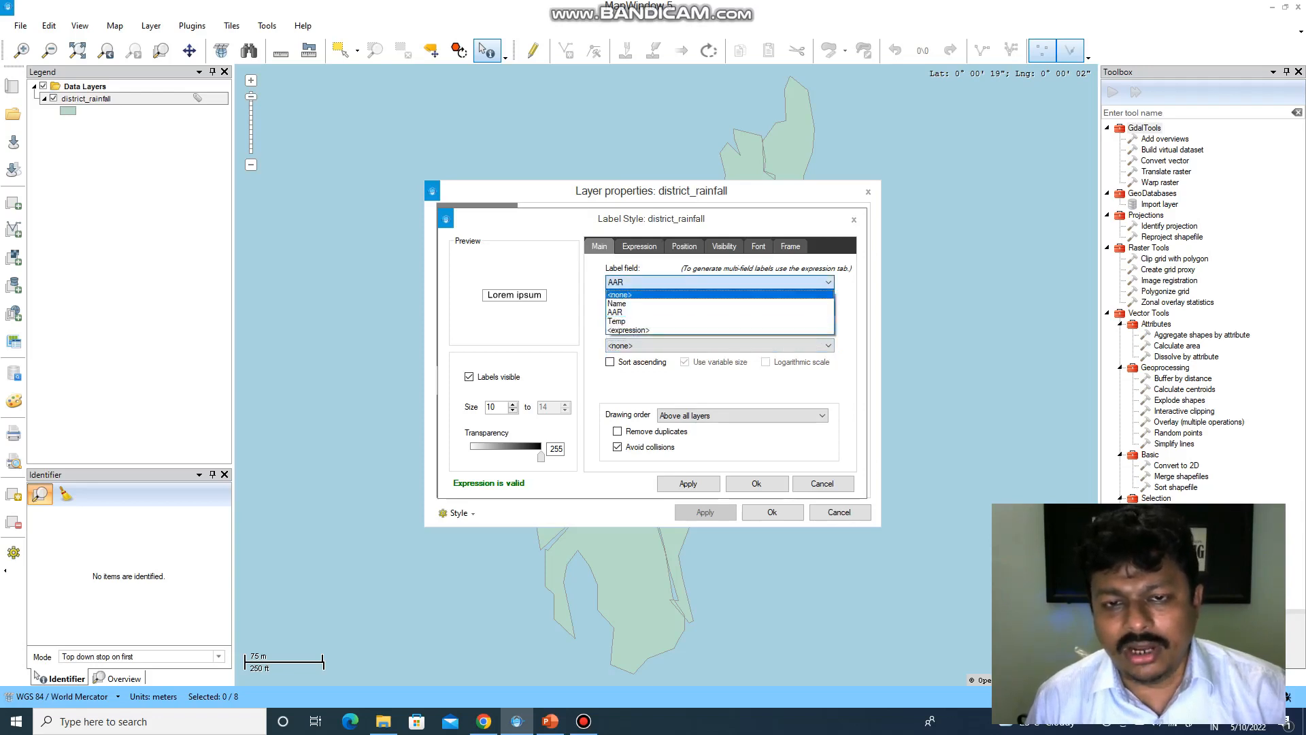
key("Down")
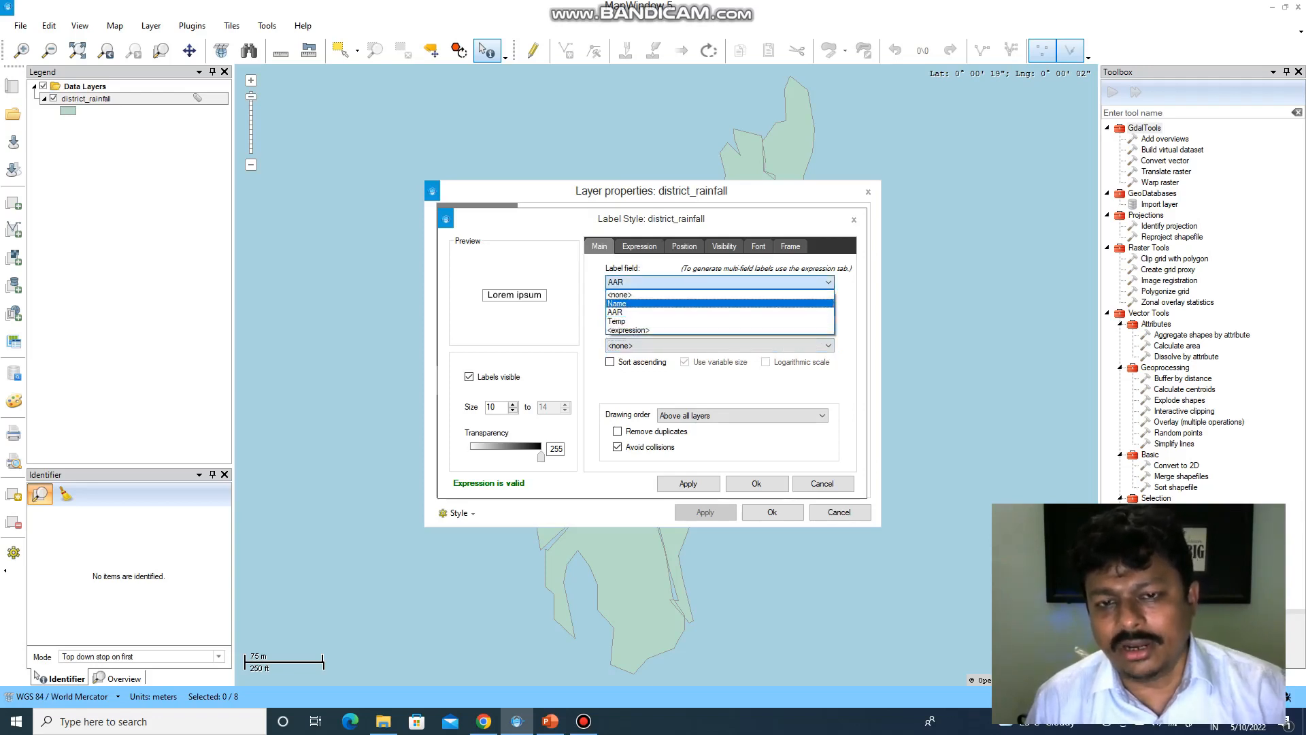
key("Return")
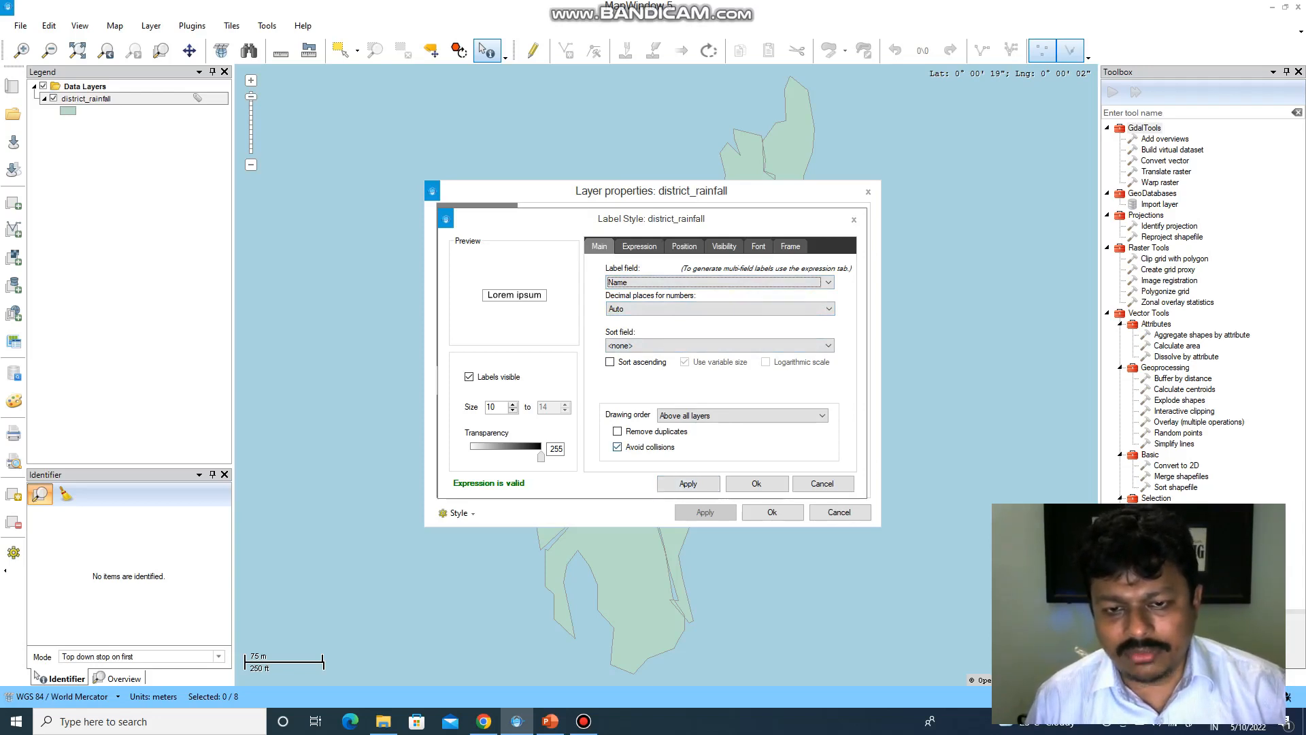
- Switch to the Expression tab to see the [Name] label expression and available fields
left_click(617, 446)
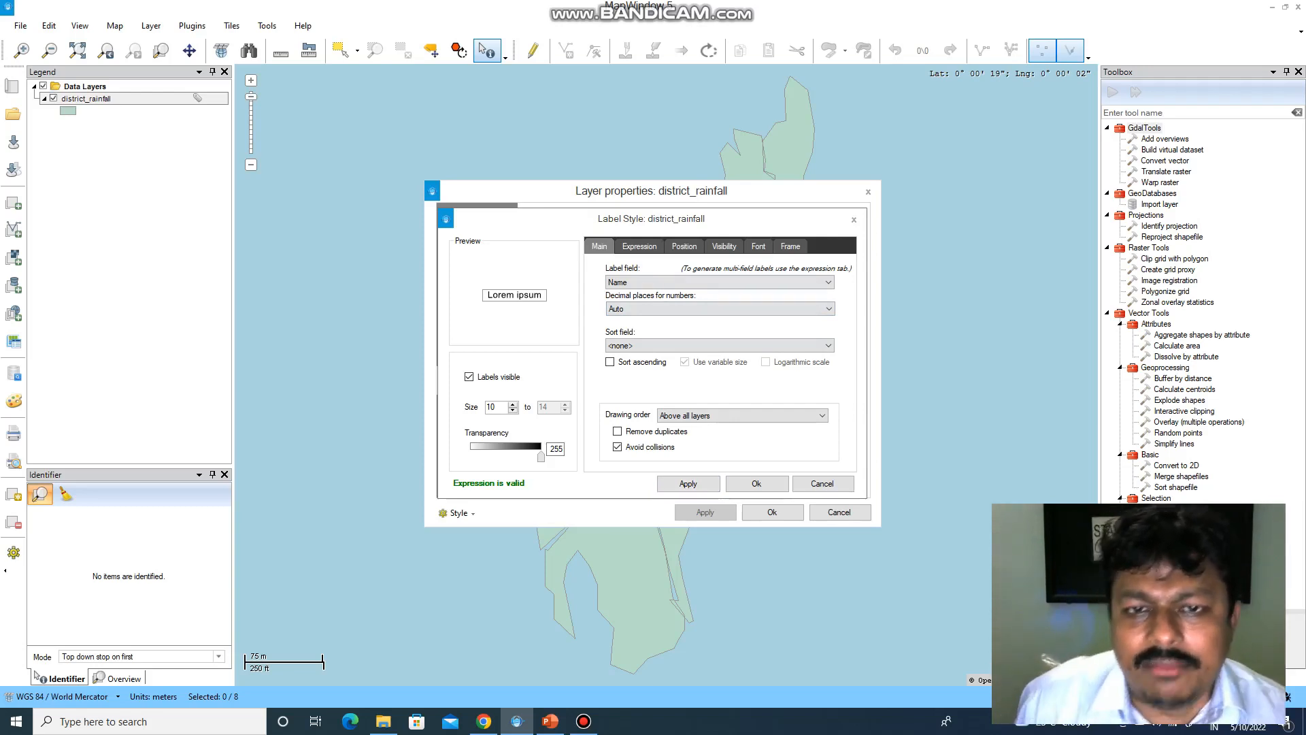
left_click(639, 246)
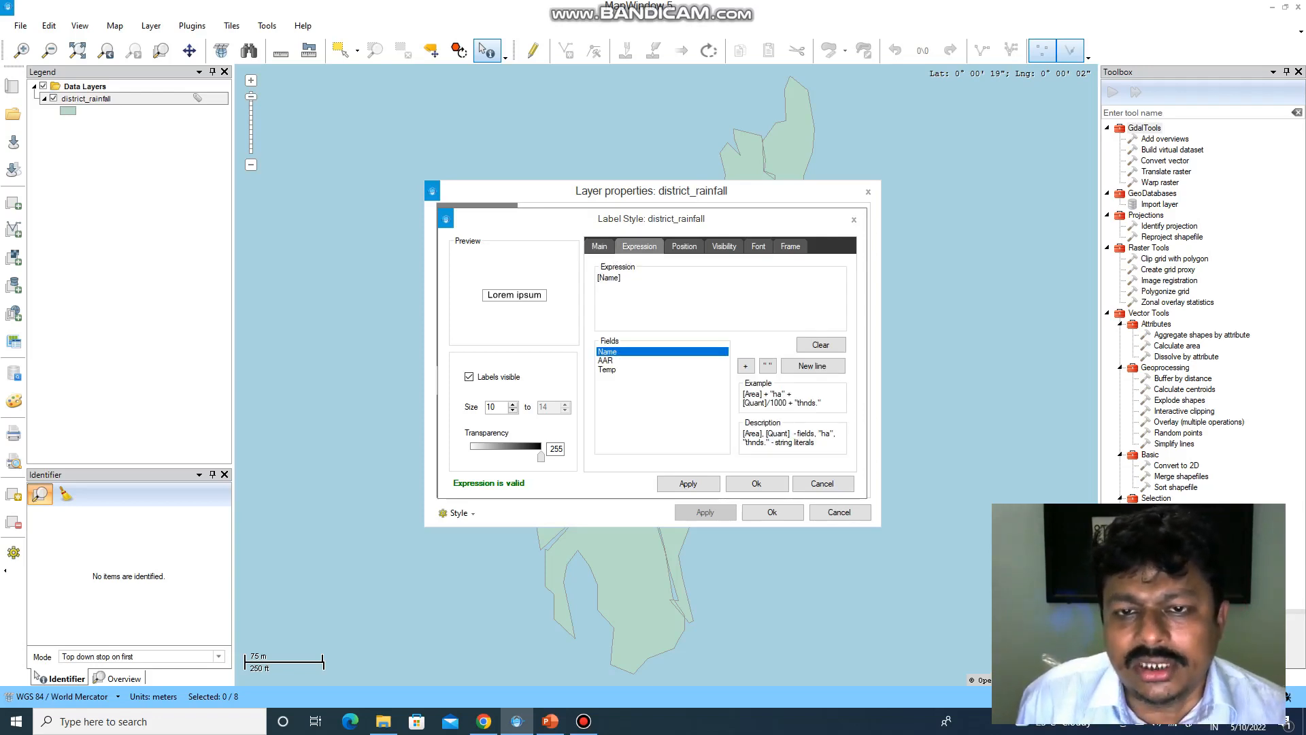
- Try several label alignments, settle on top-left, then view the label visibility options
left_click(684, 246)
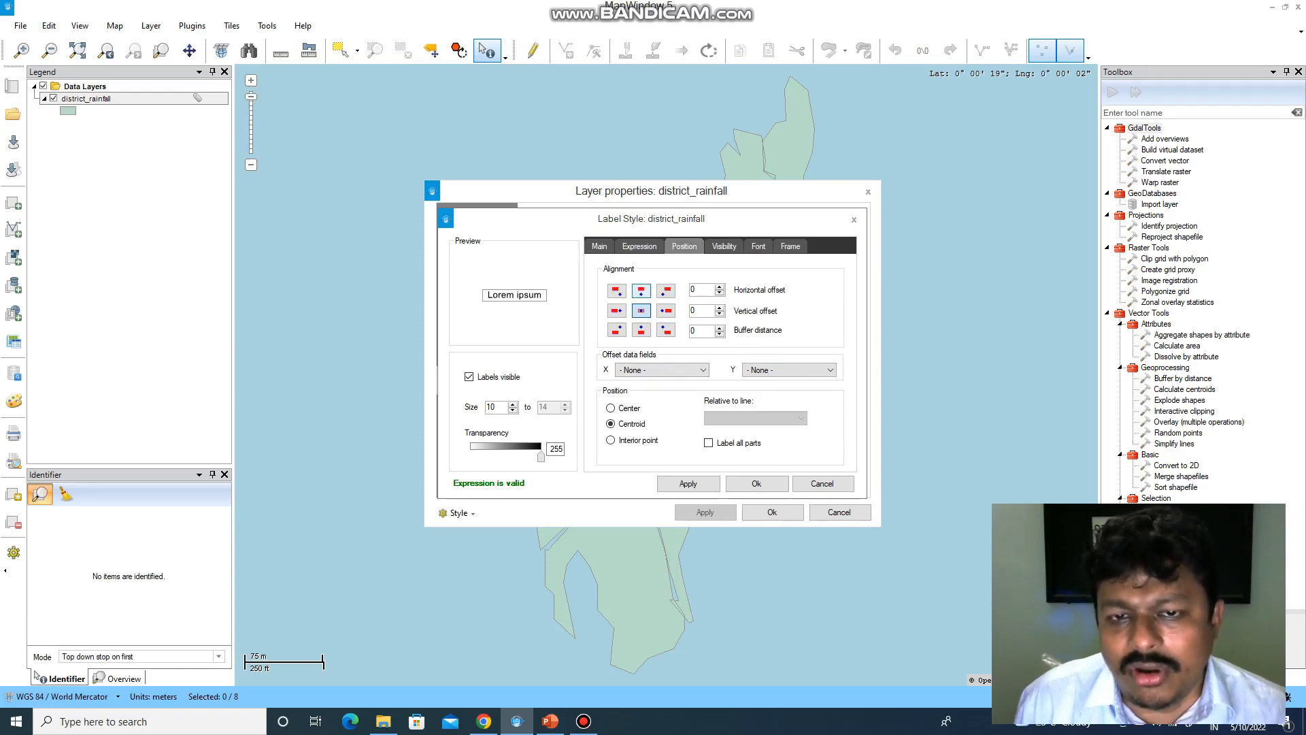
left_click(642, 291)
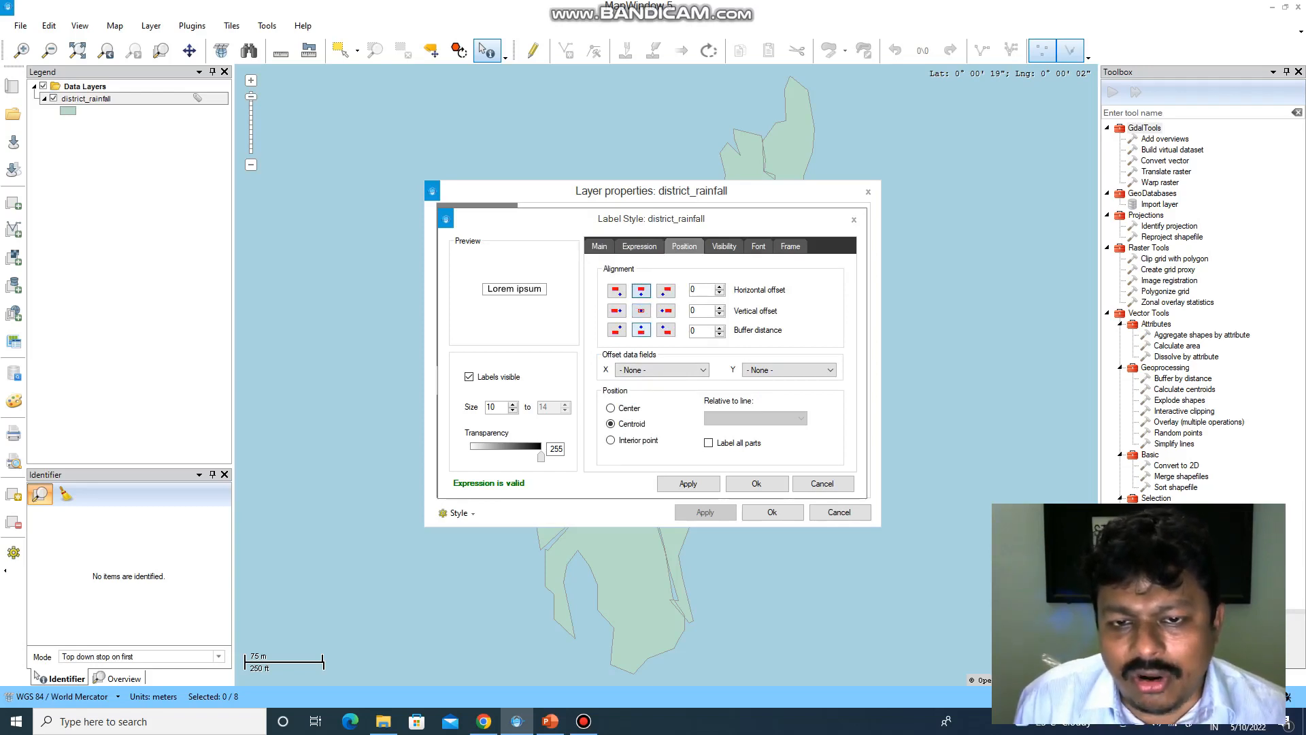
left_click(642, 330)
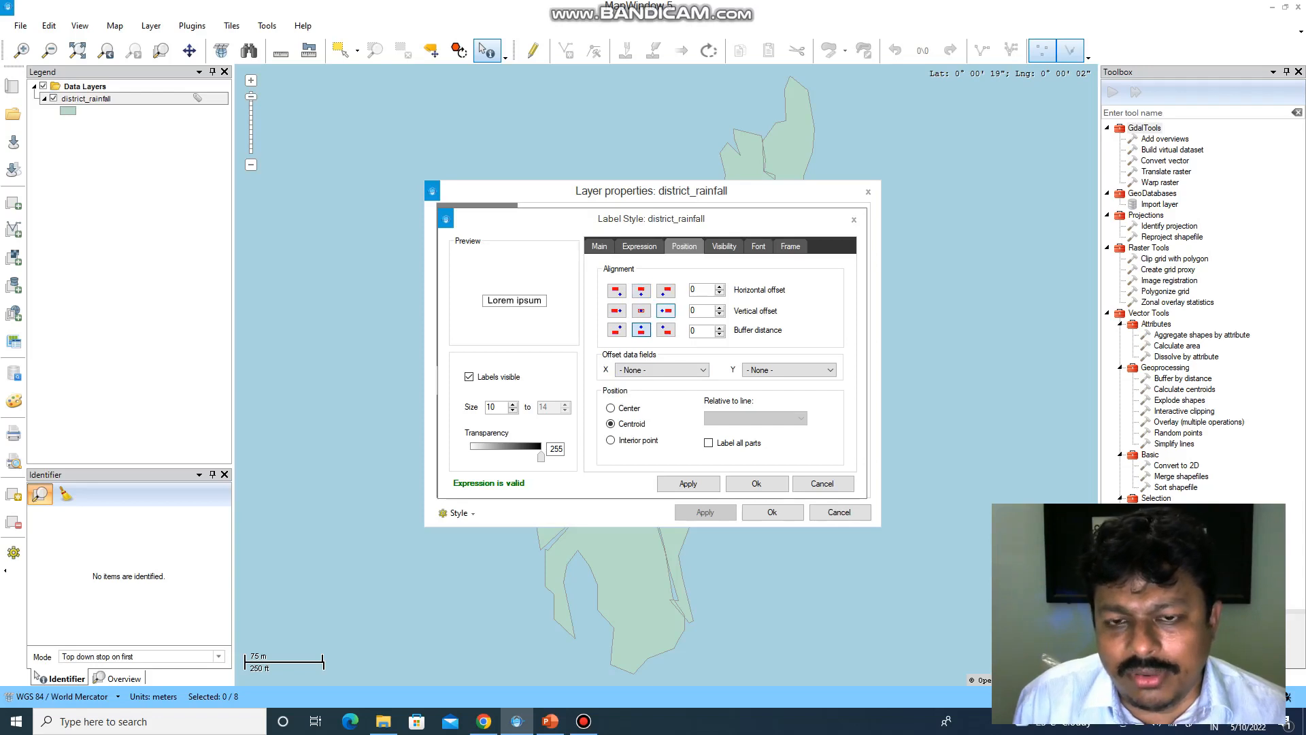
left_click(666, 310)
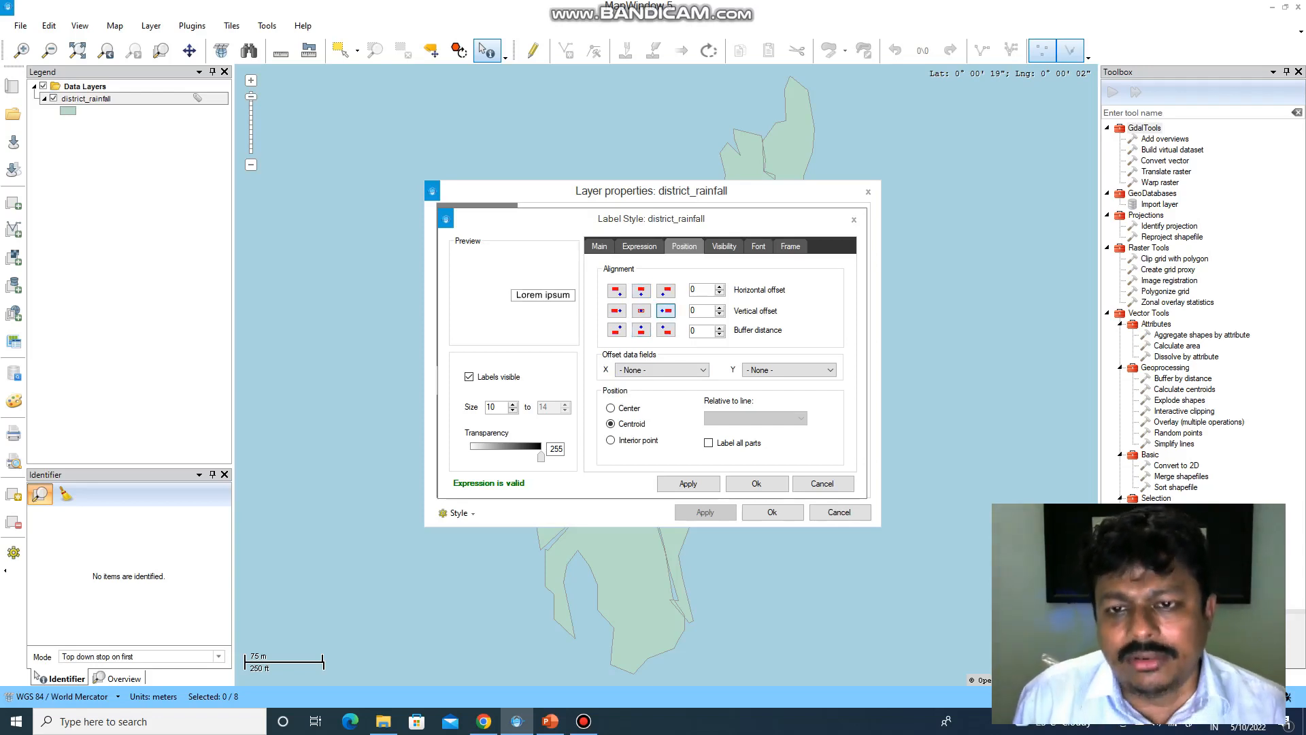
left_click(616, 311)
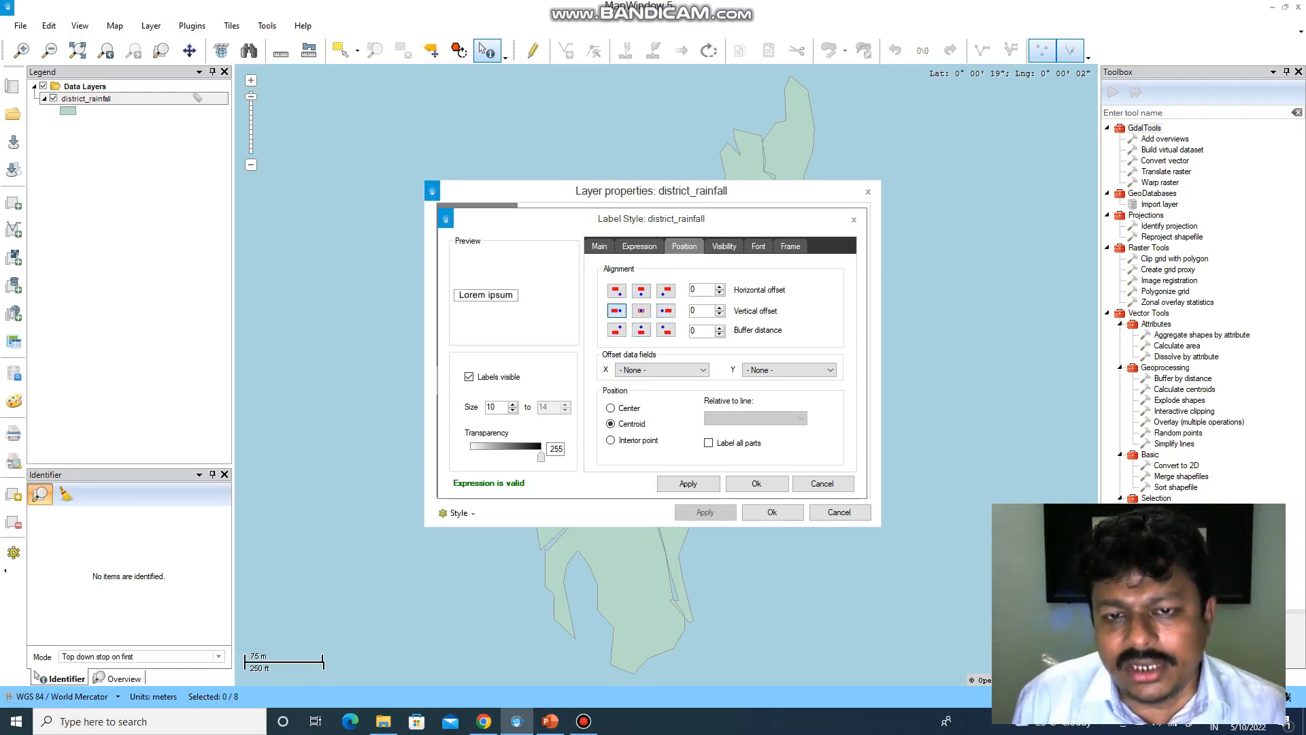
left_click(616, 291)
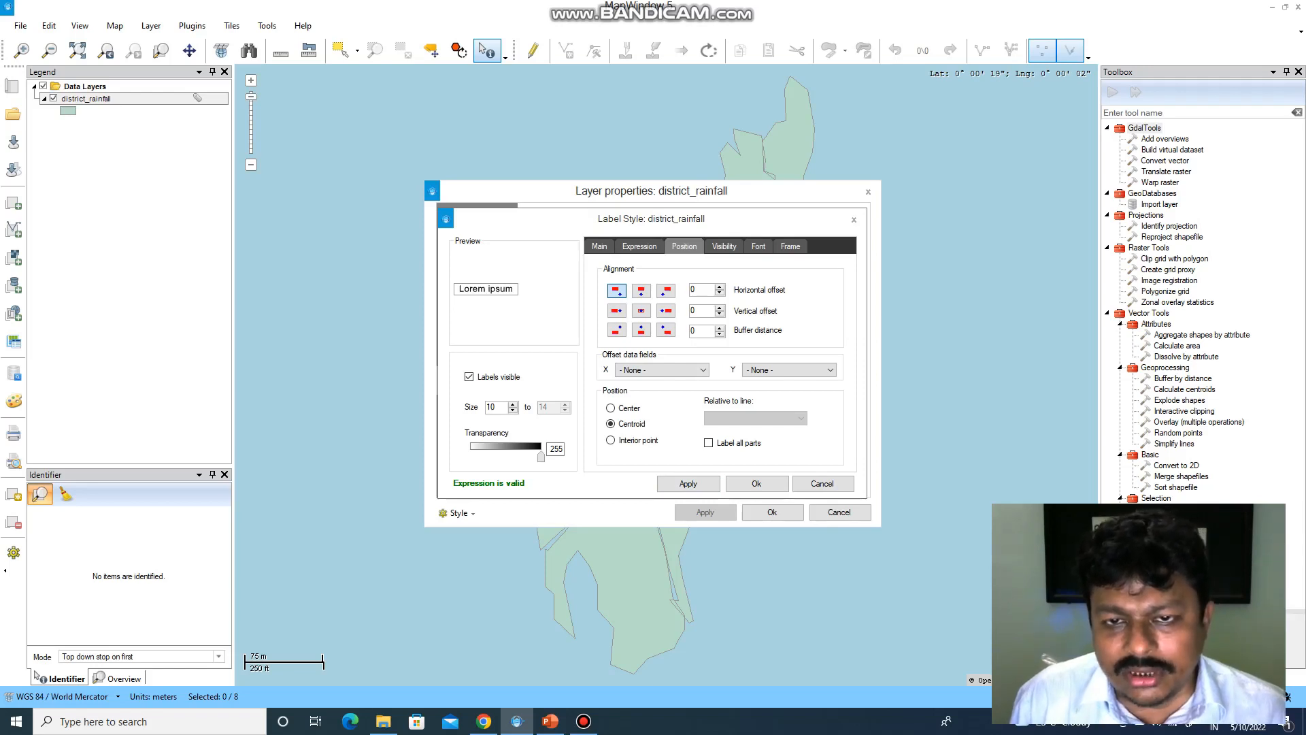
left_click(724, 247)
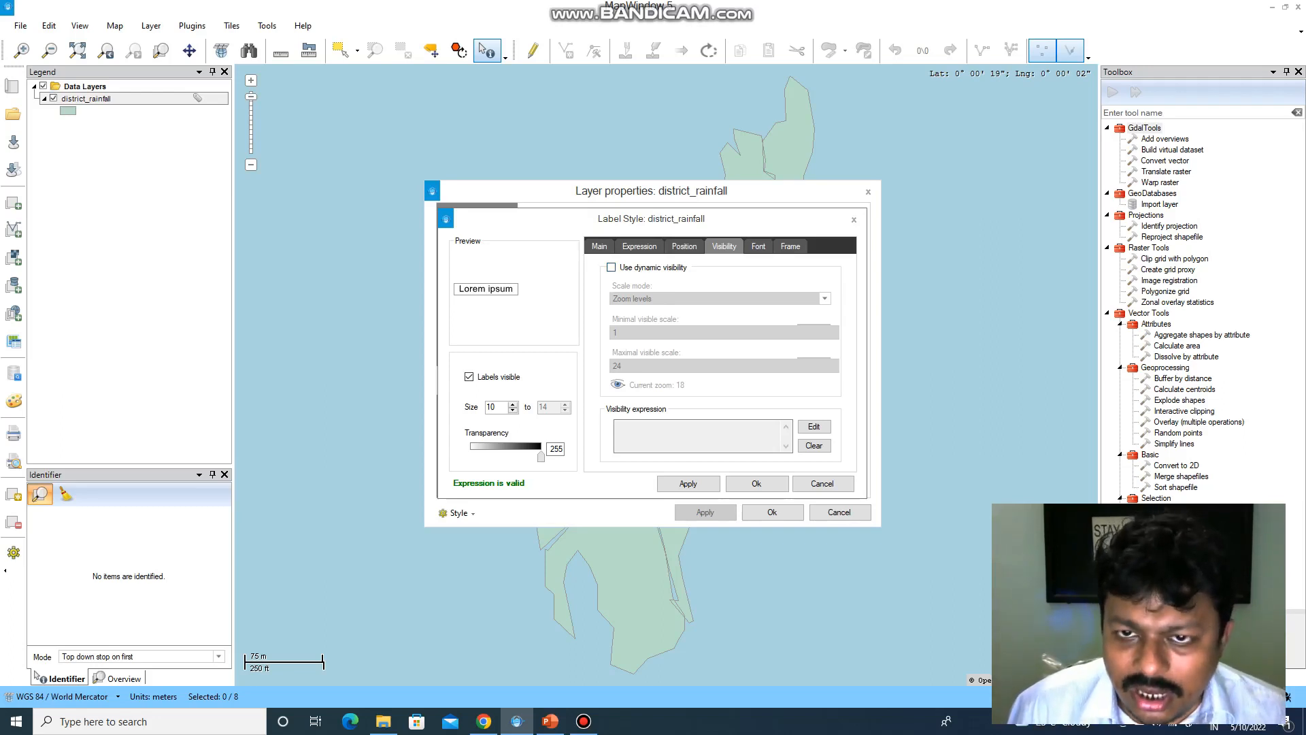
- Check the label font settings, keeping Arial with black text
left_click(758, 247)
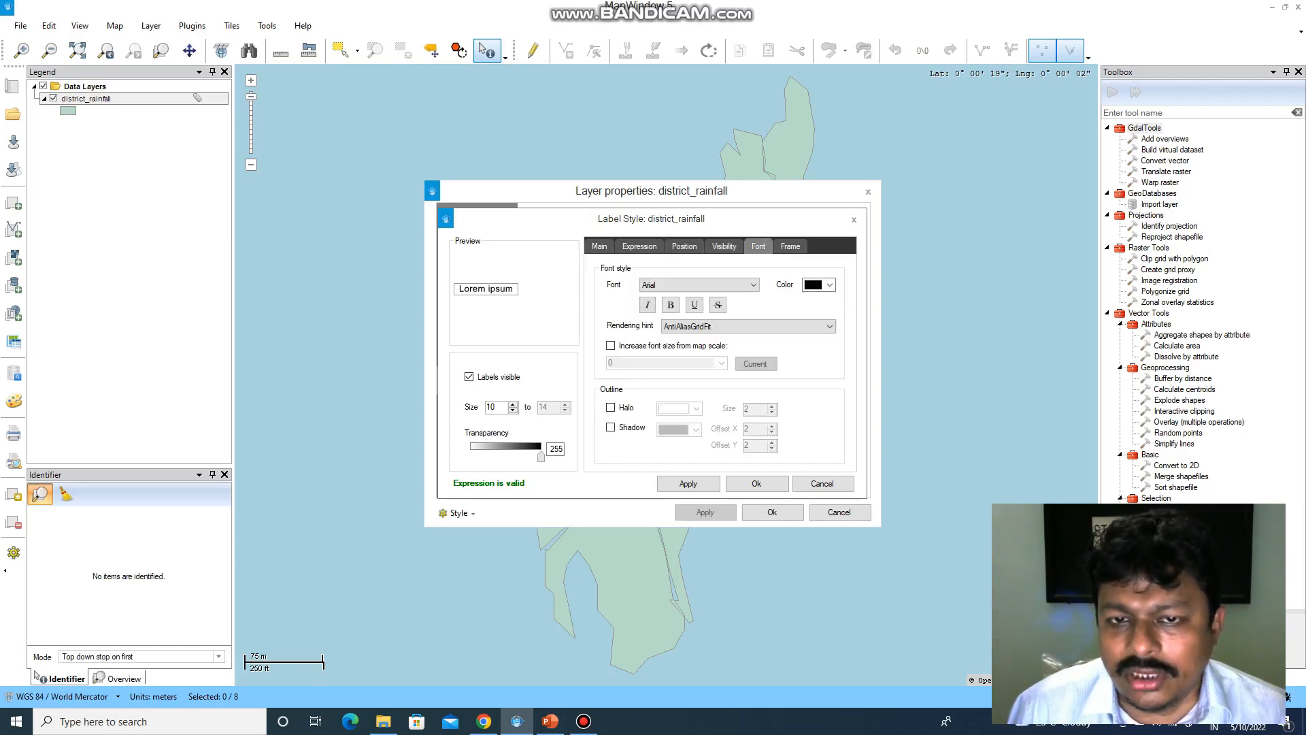
left_click(753, 285)
left_click(753, 285)
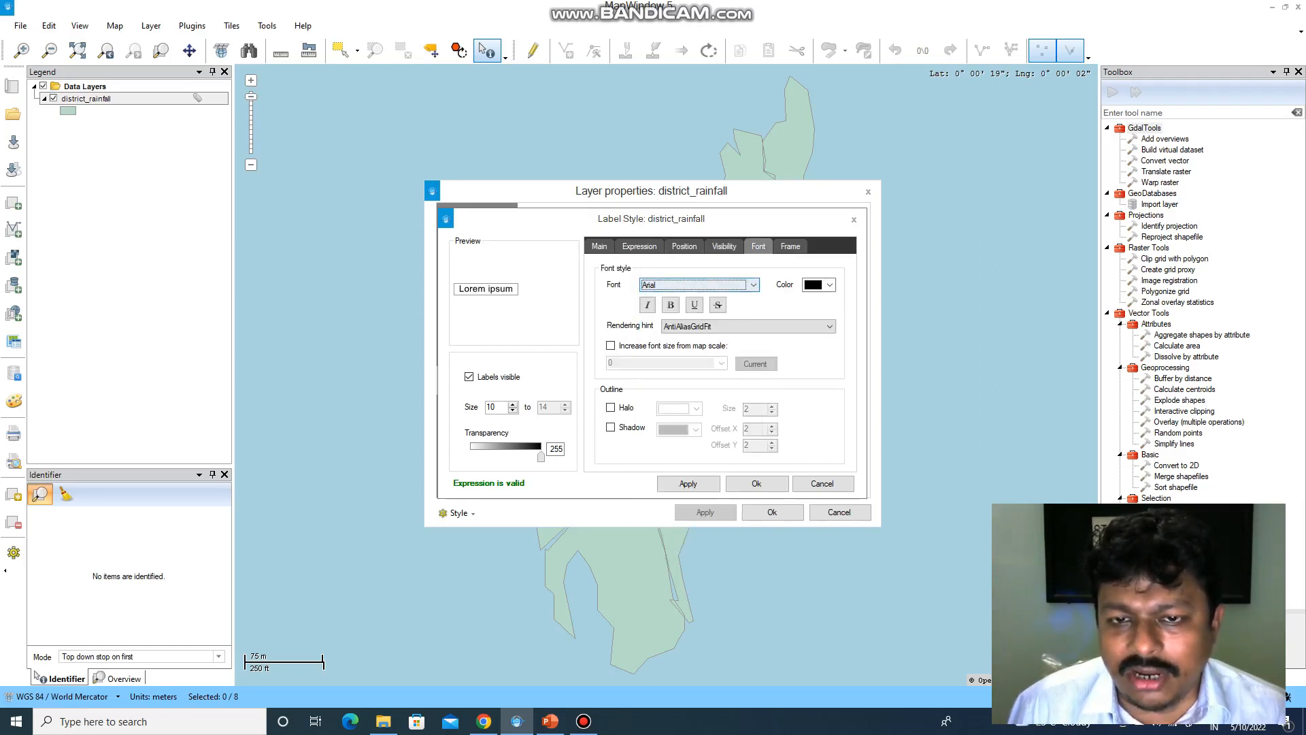
left_click(830, 285)
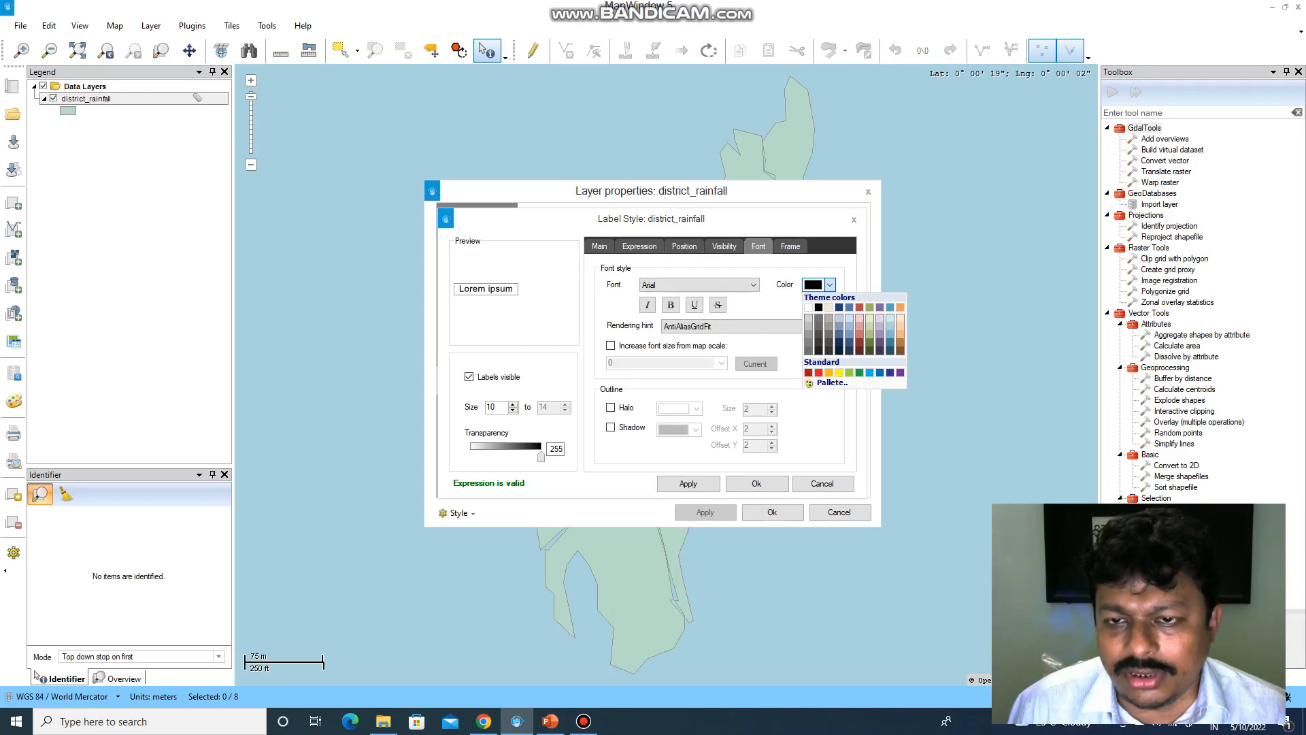
- Check the label frame settings, keeping the rectangular frame
left_click(790, 247)
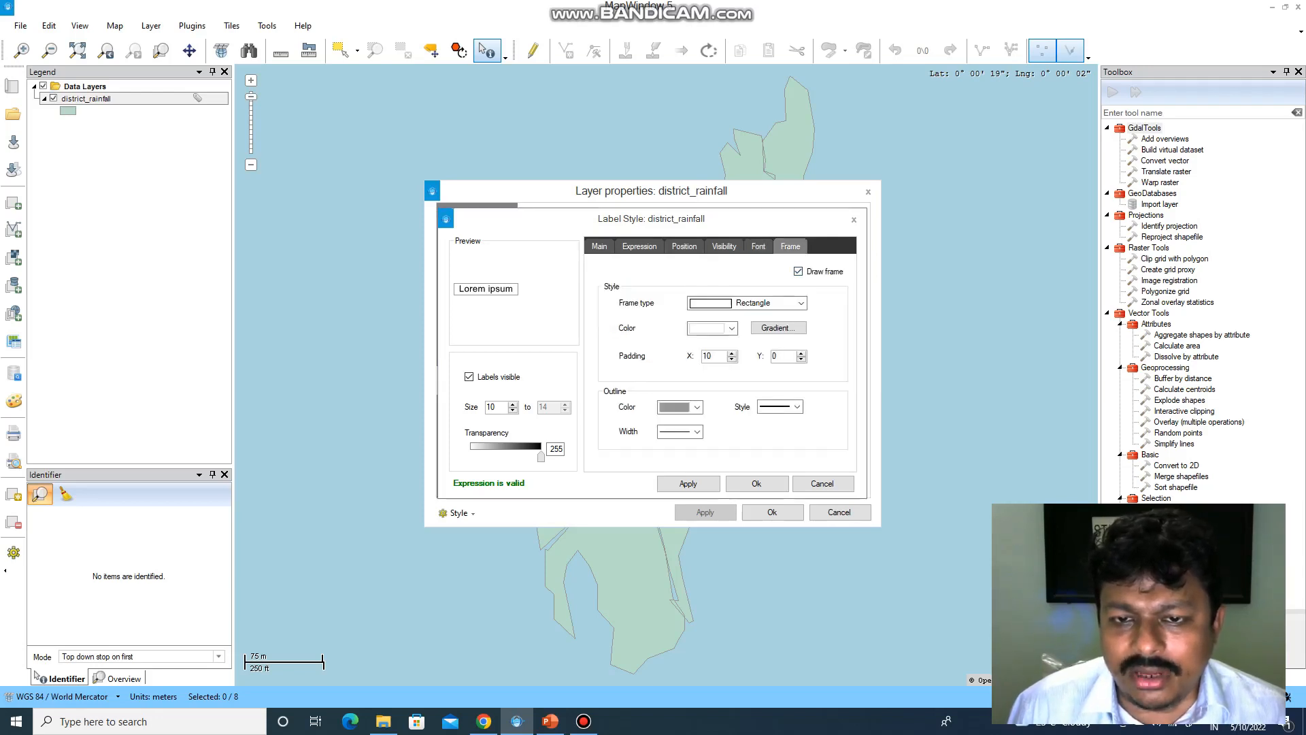
left_click(801, 303)
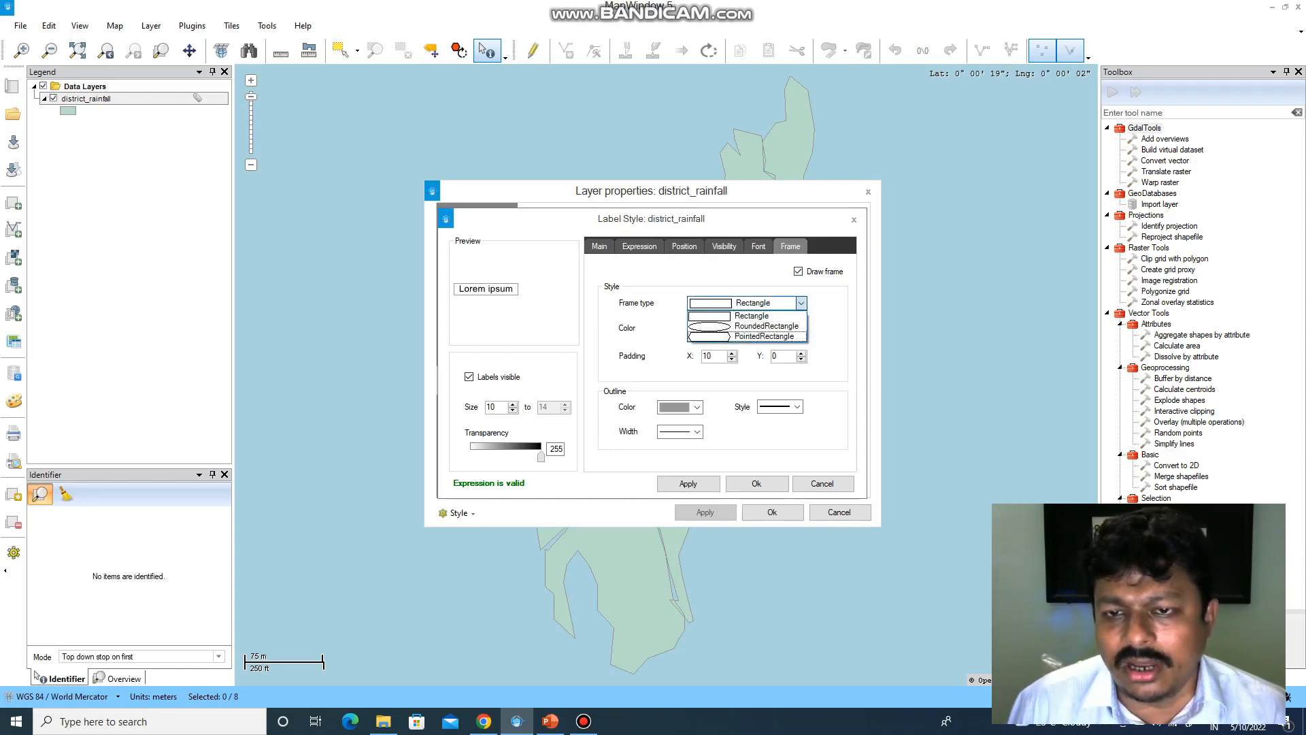
left_click(751, 315)
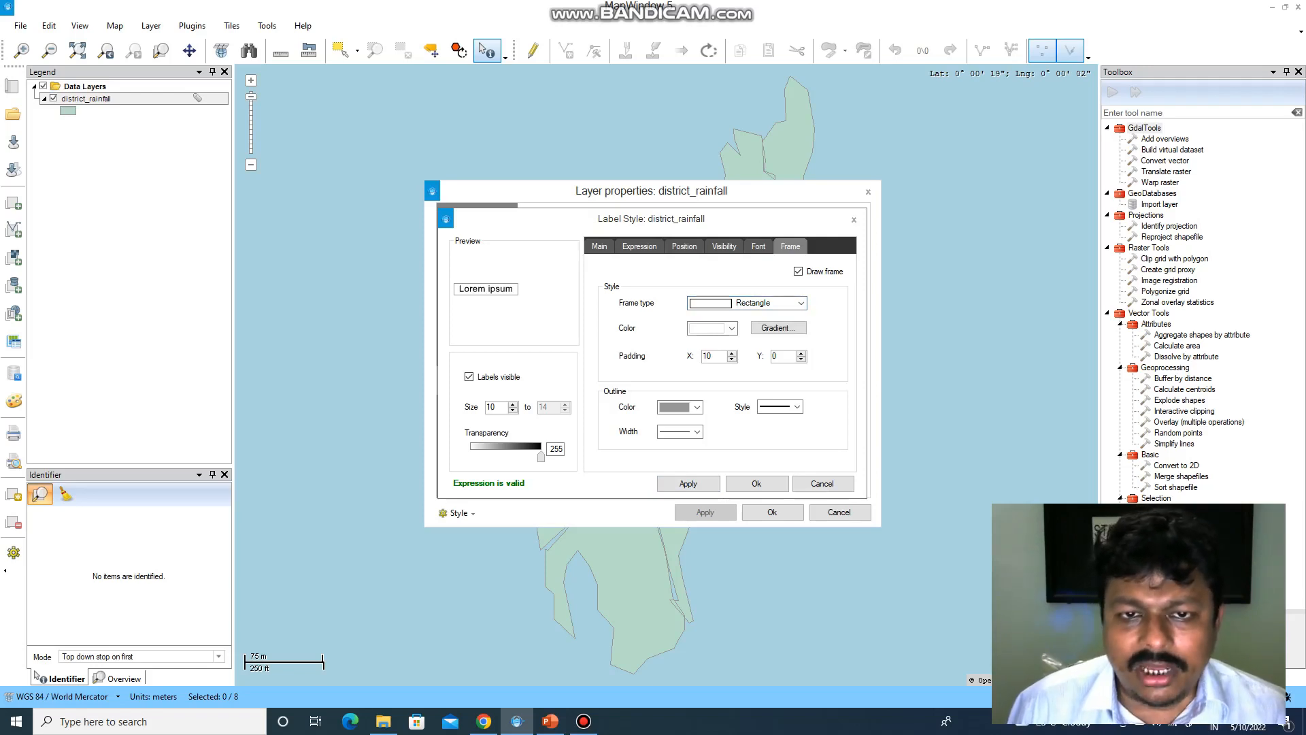
left_click(599, 246)
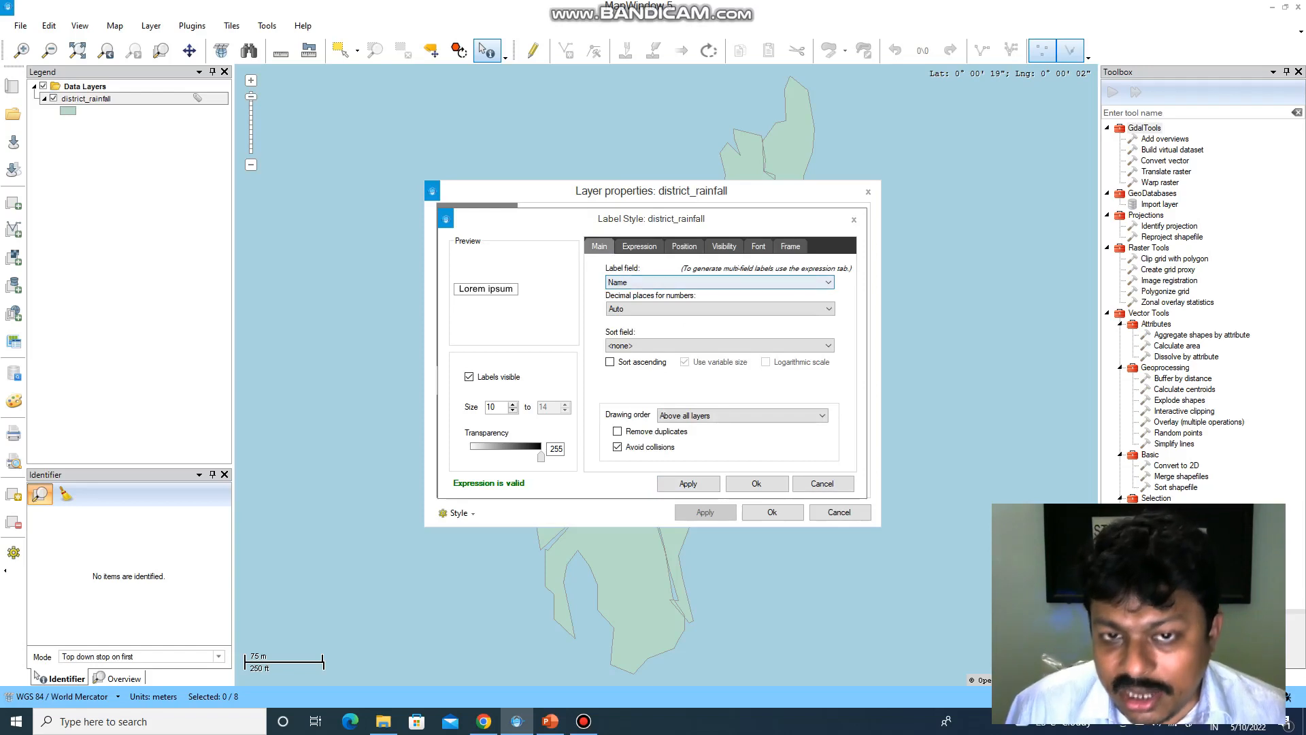
- Keep Name as the label field after reviewing the available fields
left_click(720, 282)
left_click(653, 304)
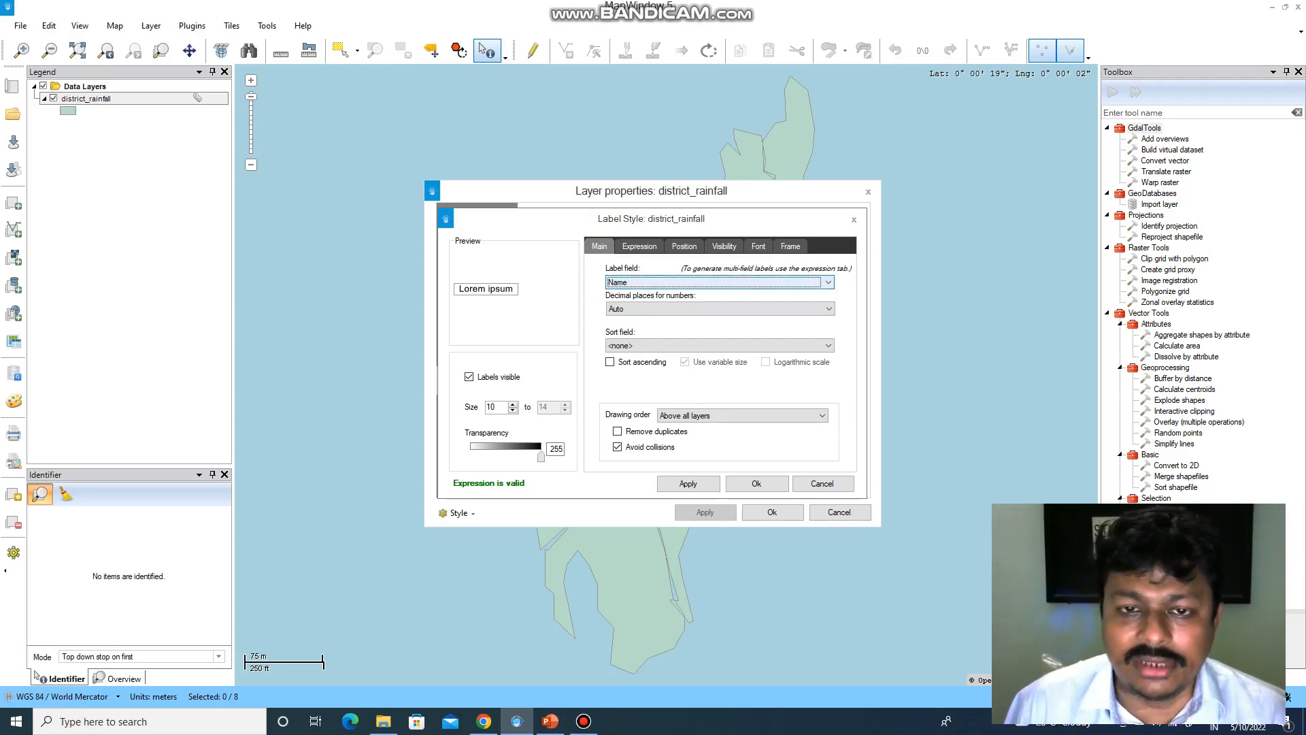
left_click(719, 282)
left_click(719, 283)
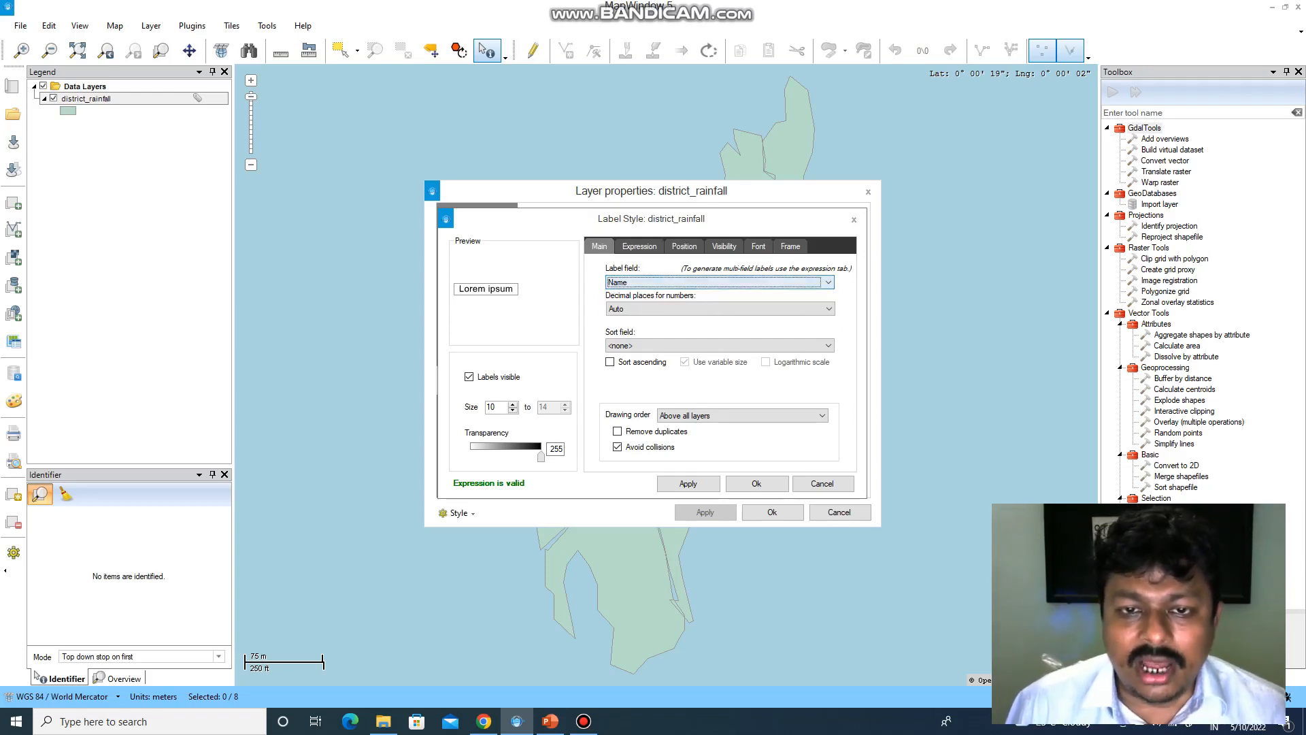
left_click(719, 282)
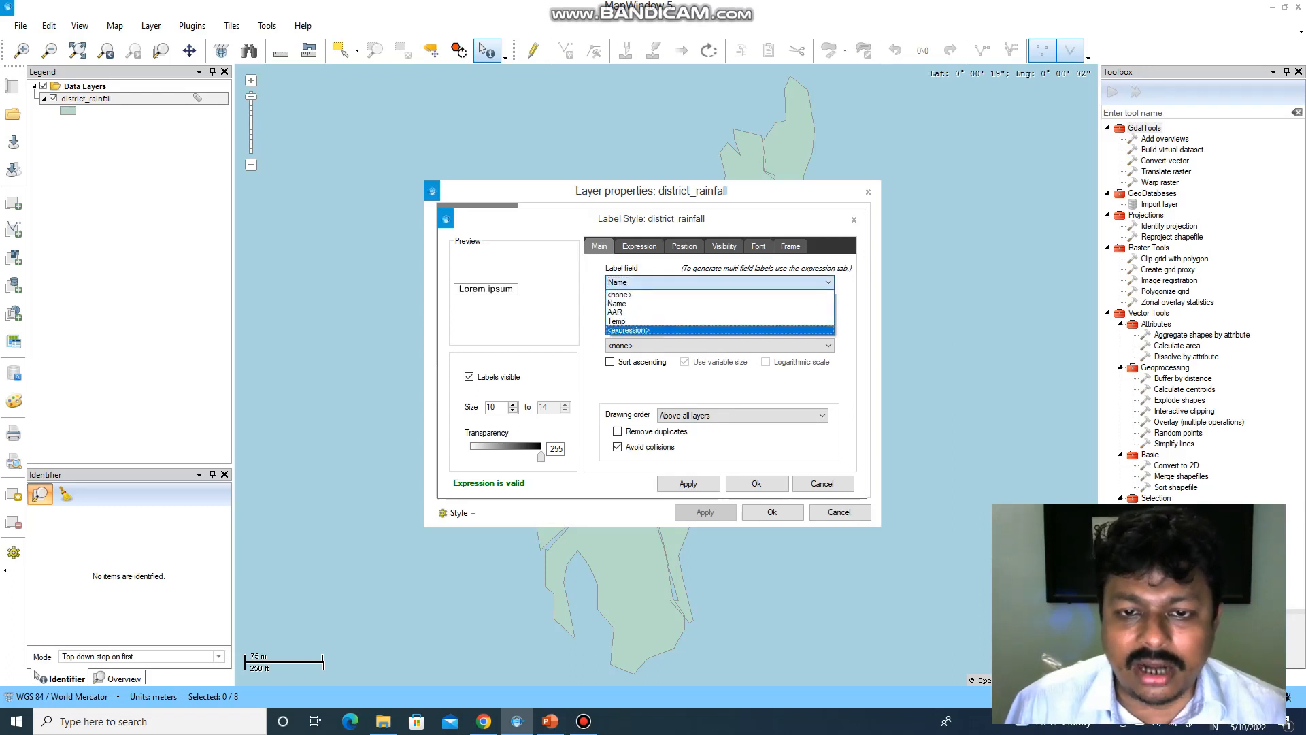
left_click(720, 303)
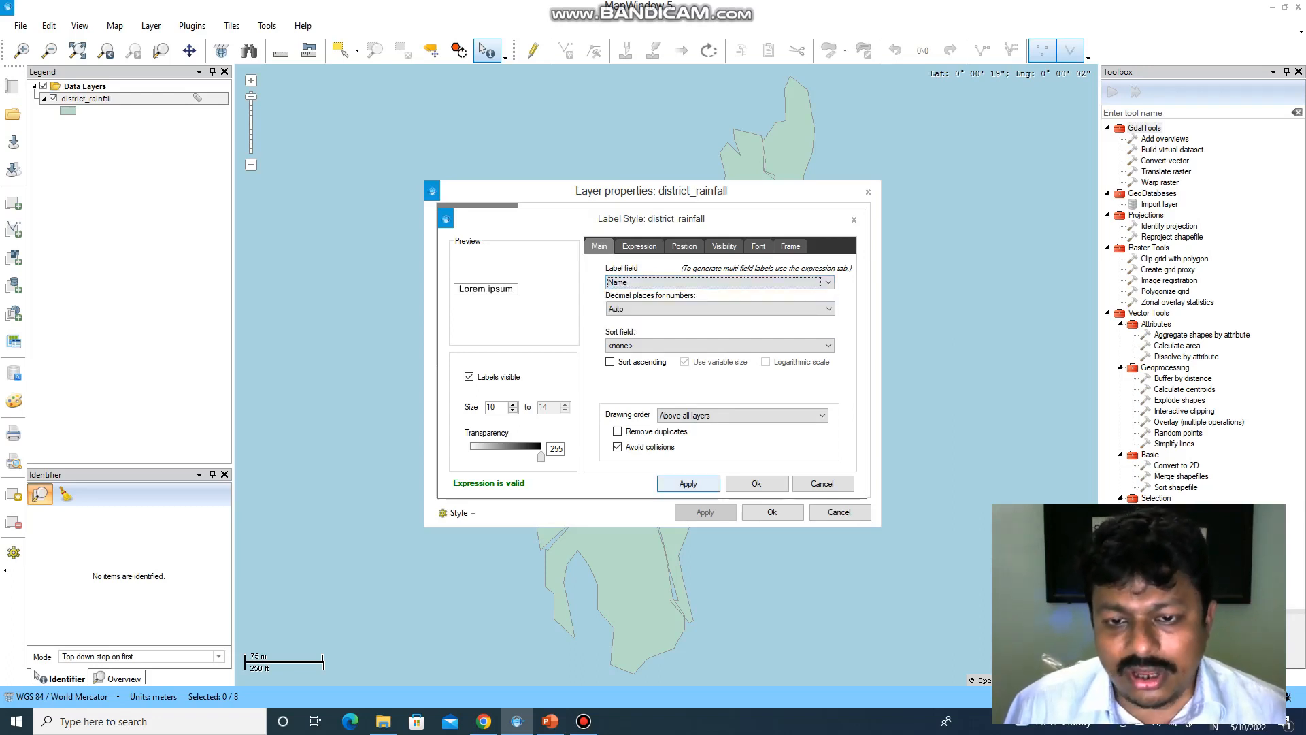
- Apply the label style and confirm both dialogs so district names appear on the map
left_click(688, 483)
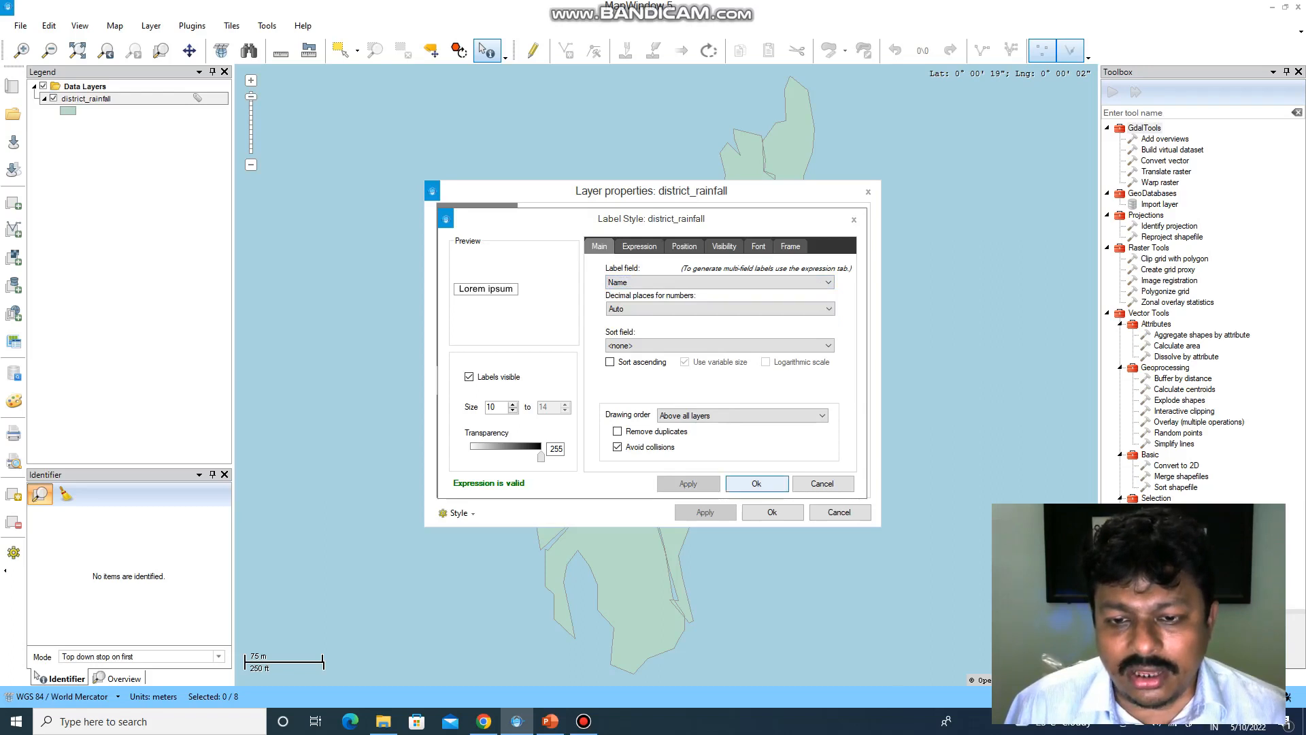
left_click(756, 483)
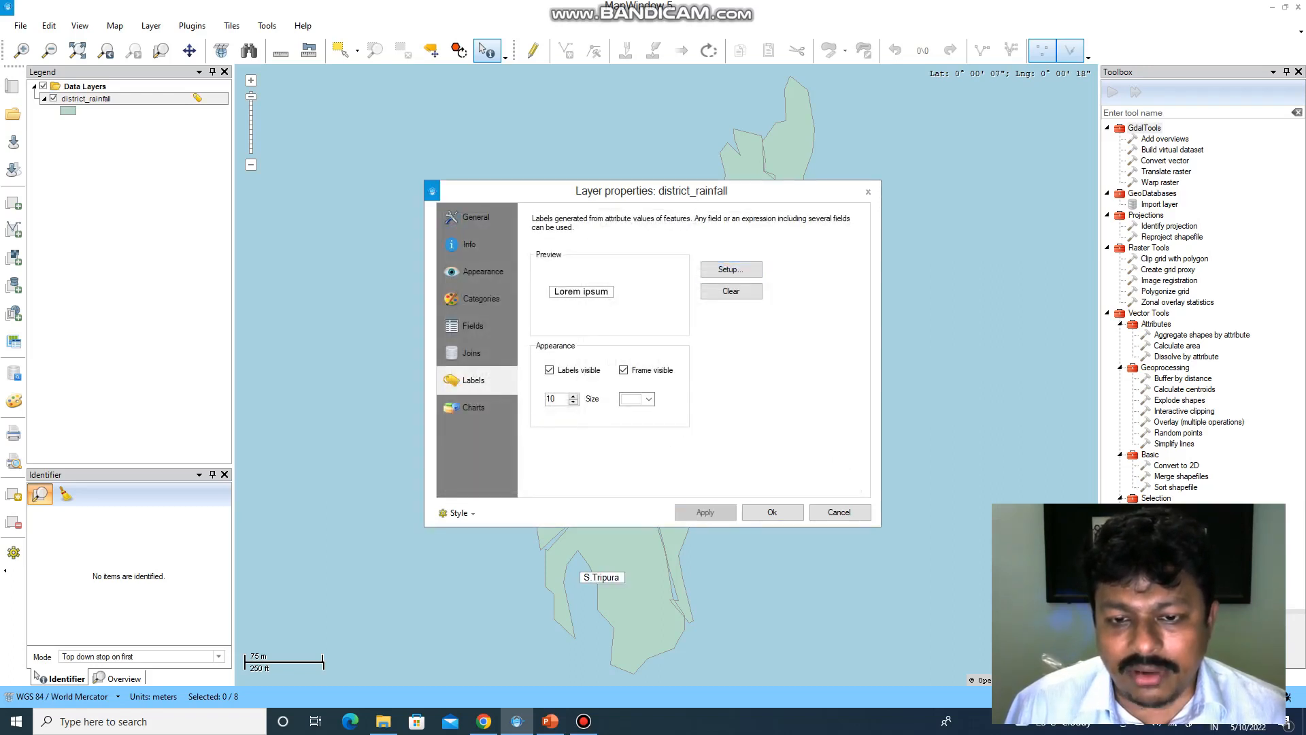
left_click(772, 511)
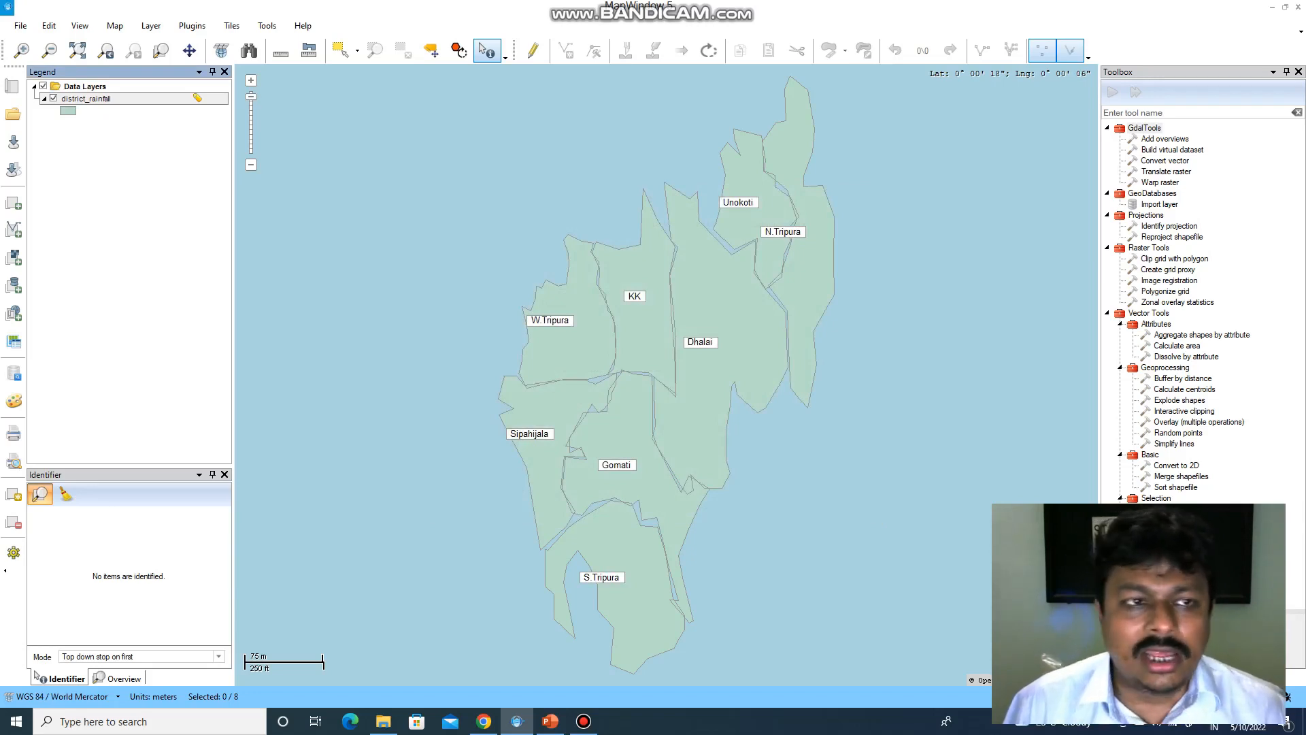
- Open the district_rainfall attribute table and select the KK district's record
right_click(82, 99)
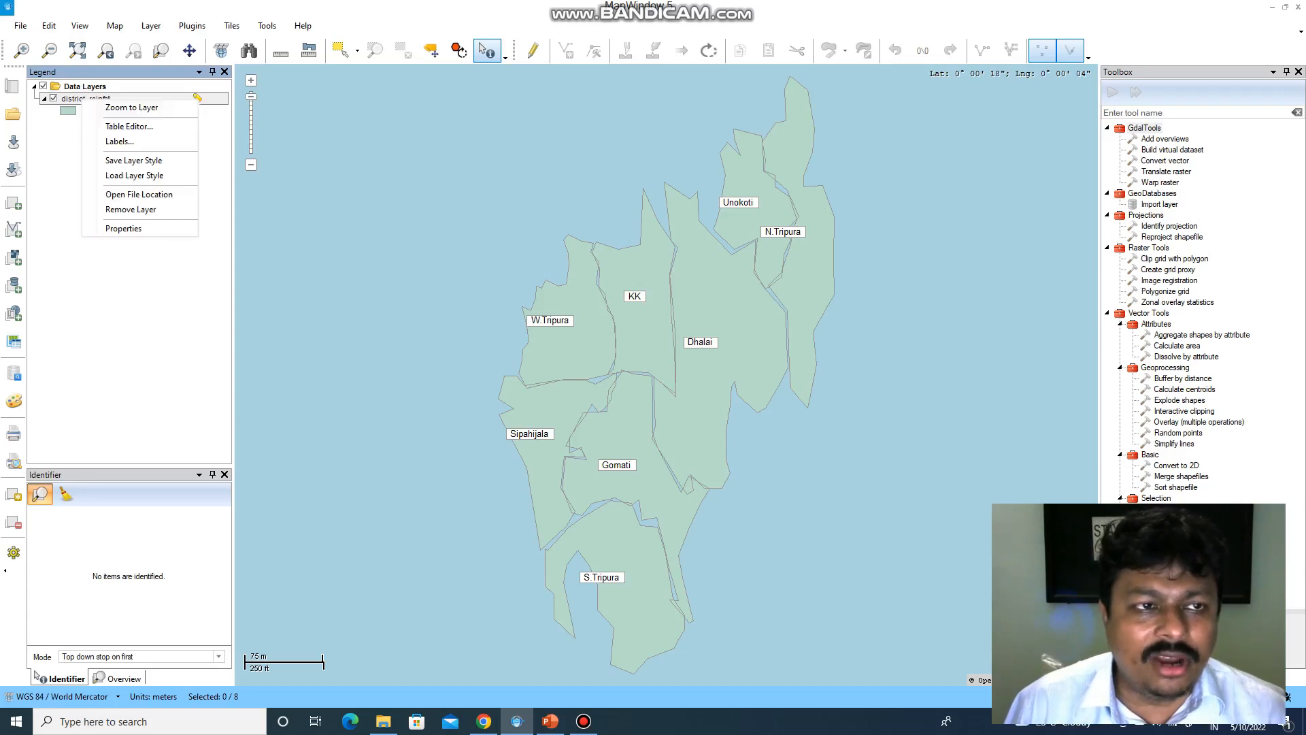
left_click(129, 127)
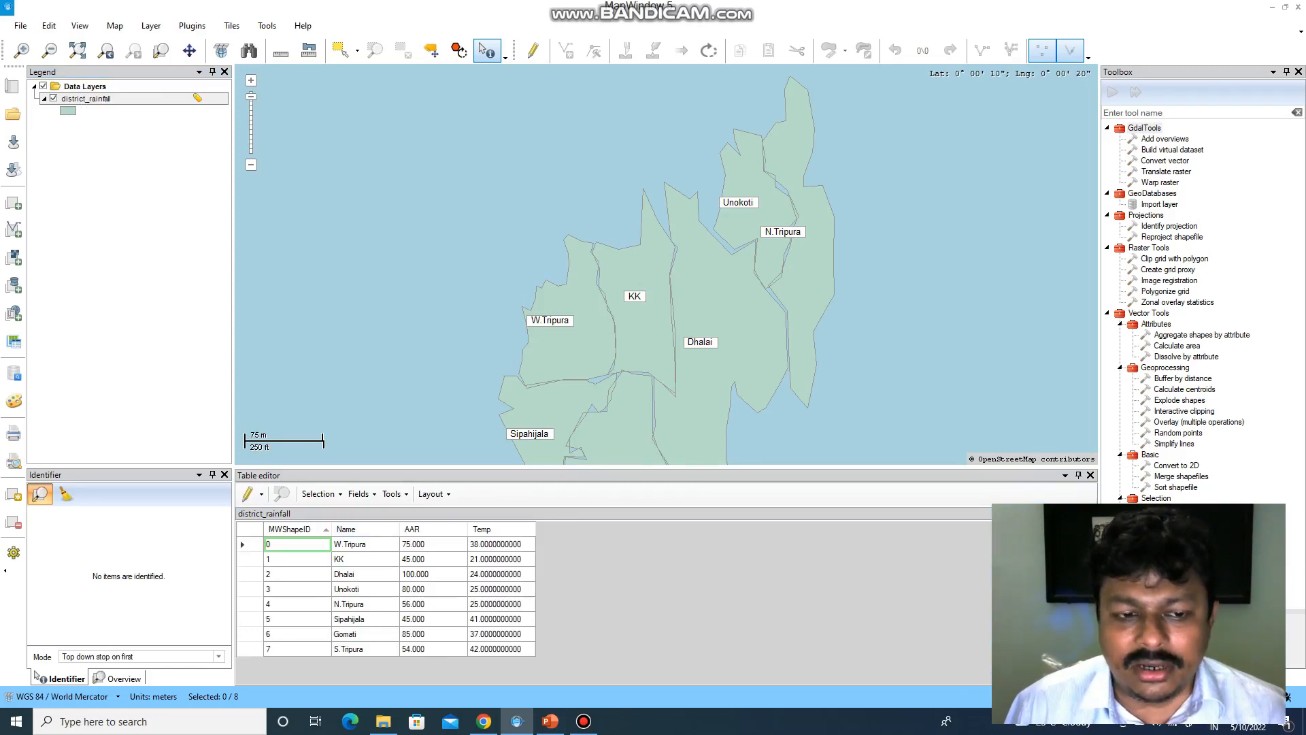
left_click(365, 544)
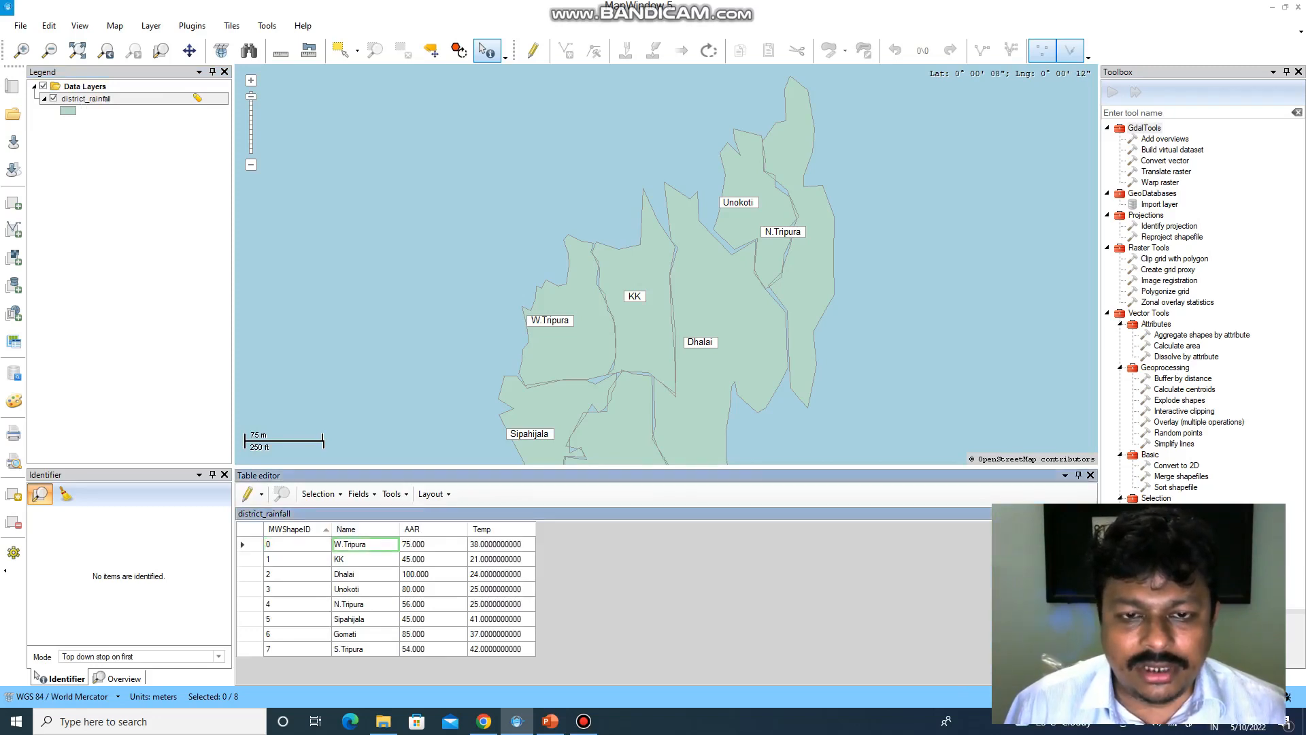
left_click(250, 545)
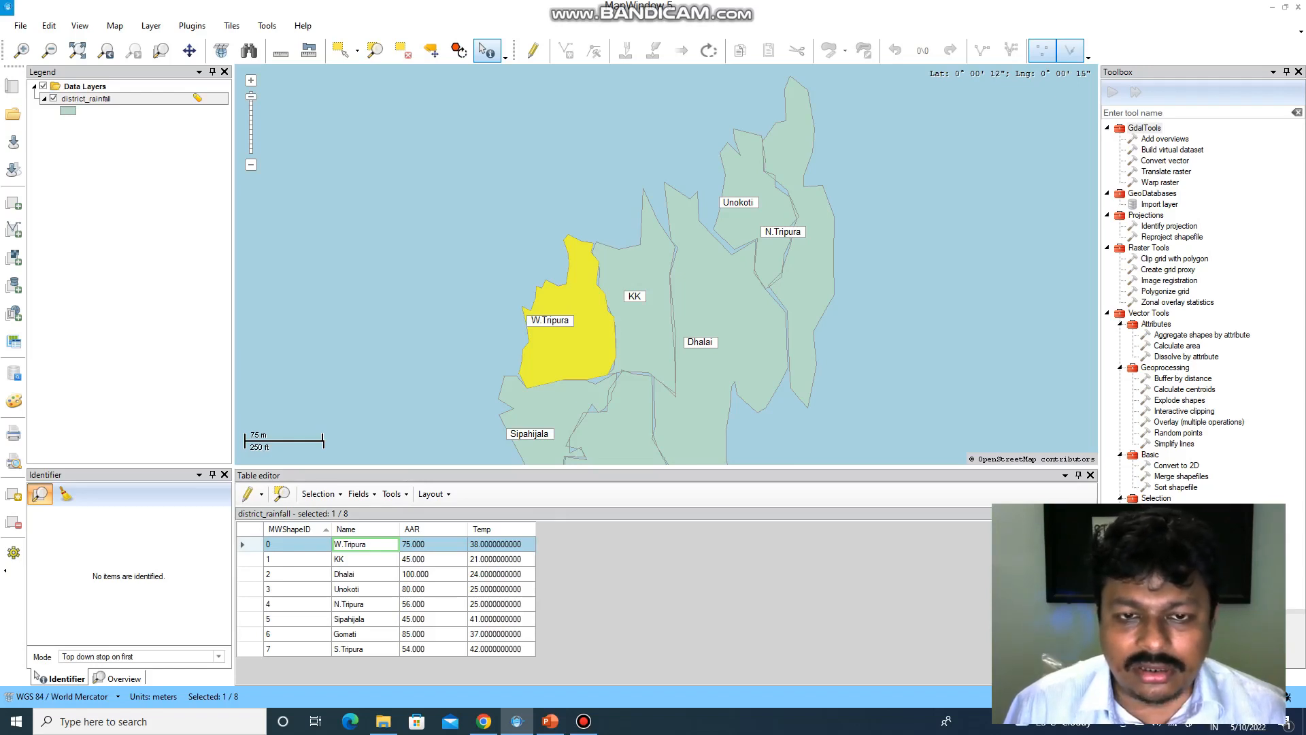
left_click(249, 559)
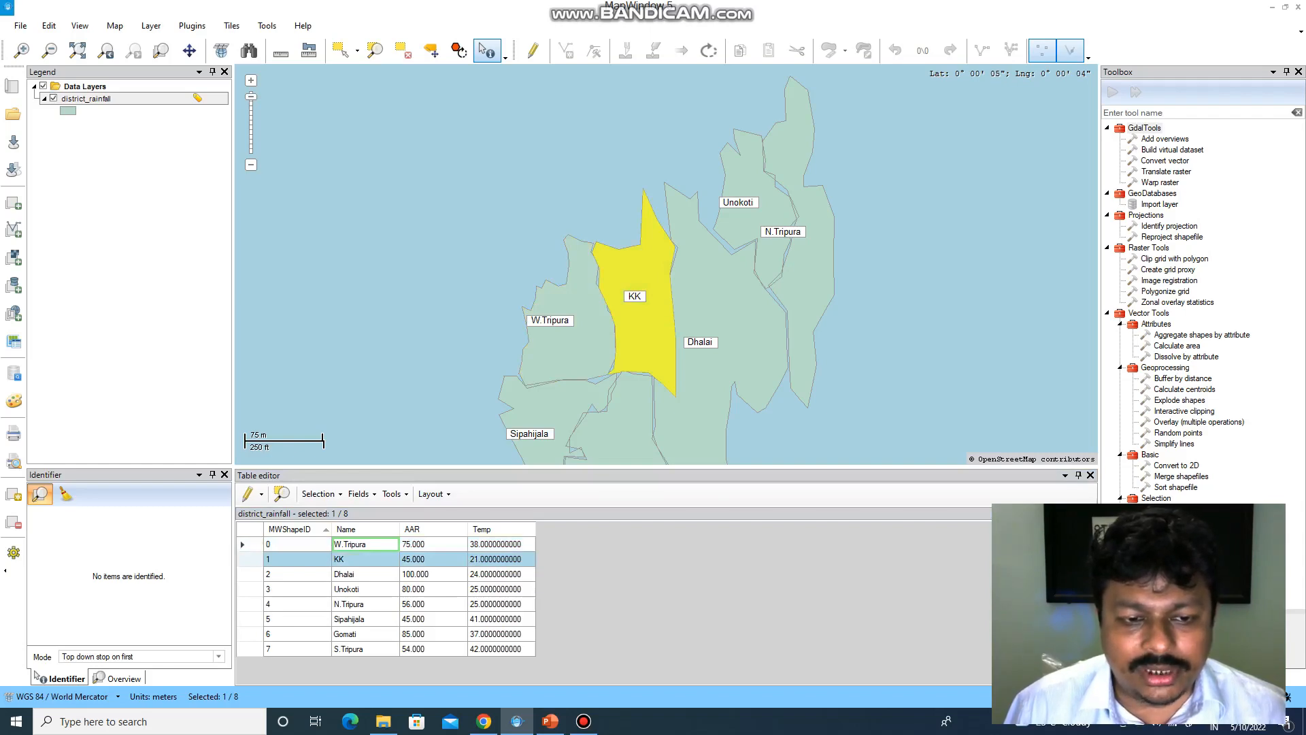
left_click(583, 721)
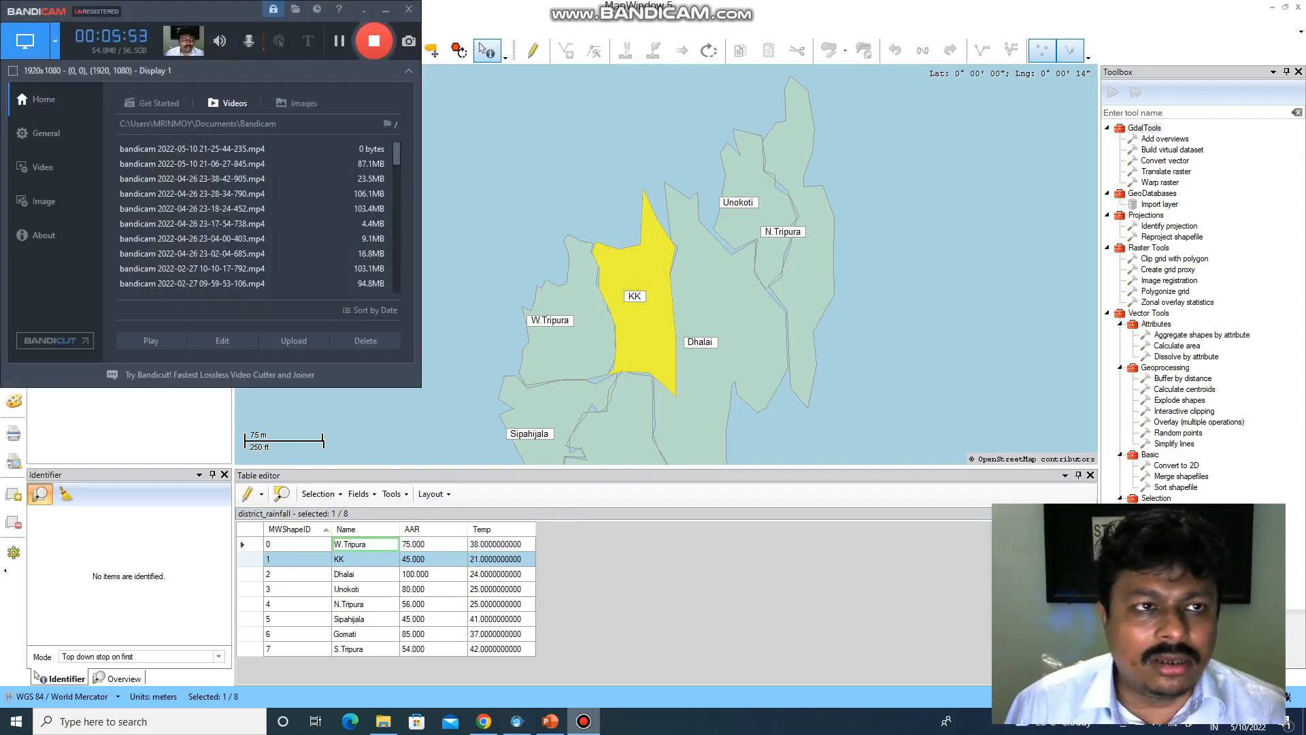
left_click(584, 721)
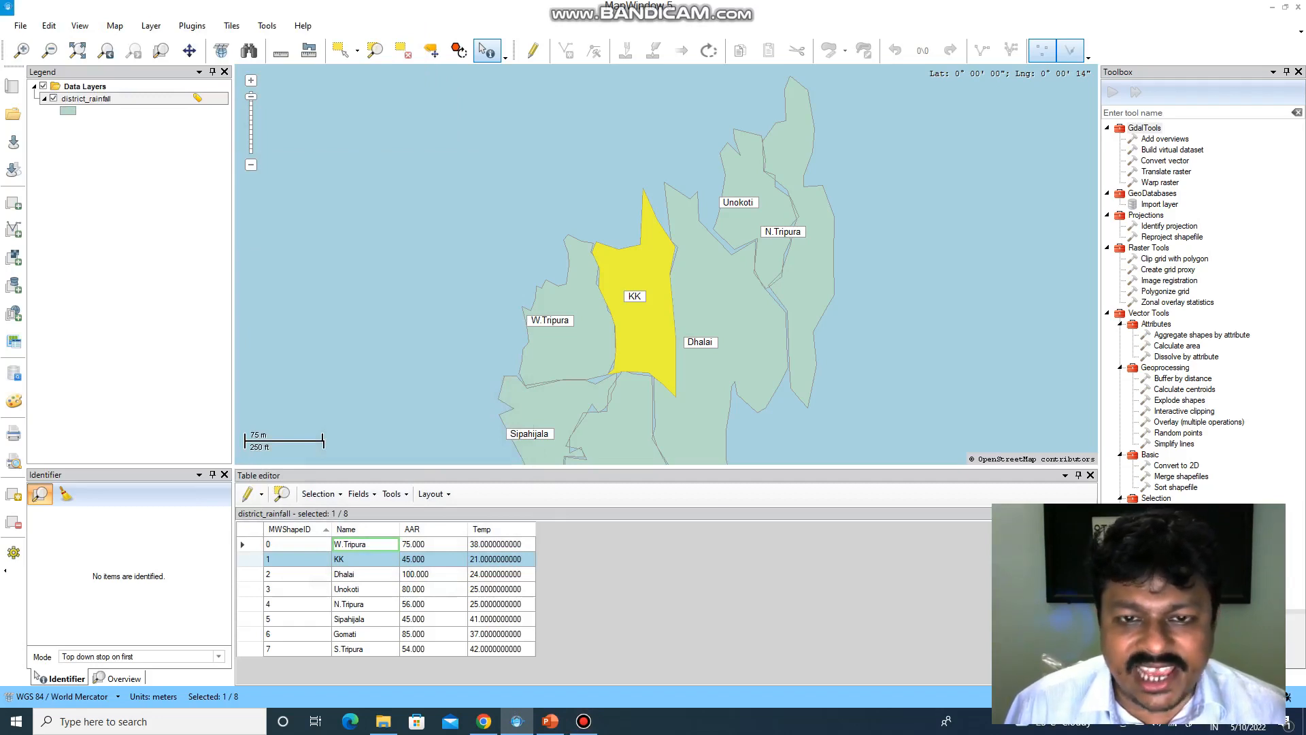
left_click(365, 559)
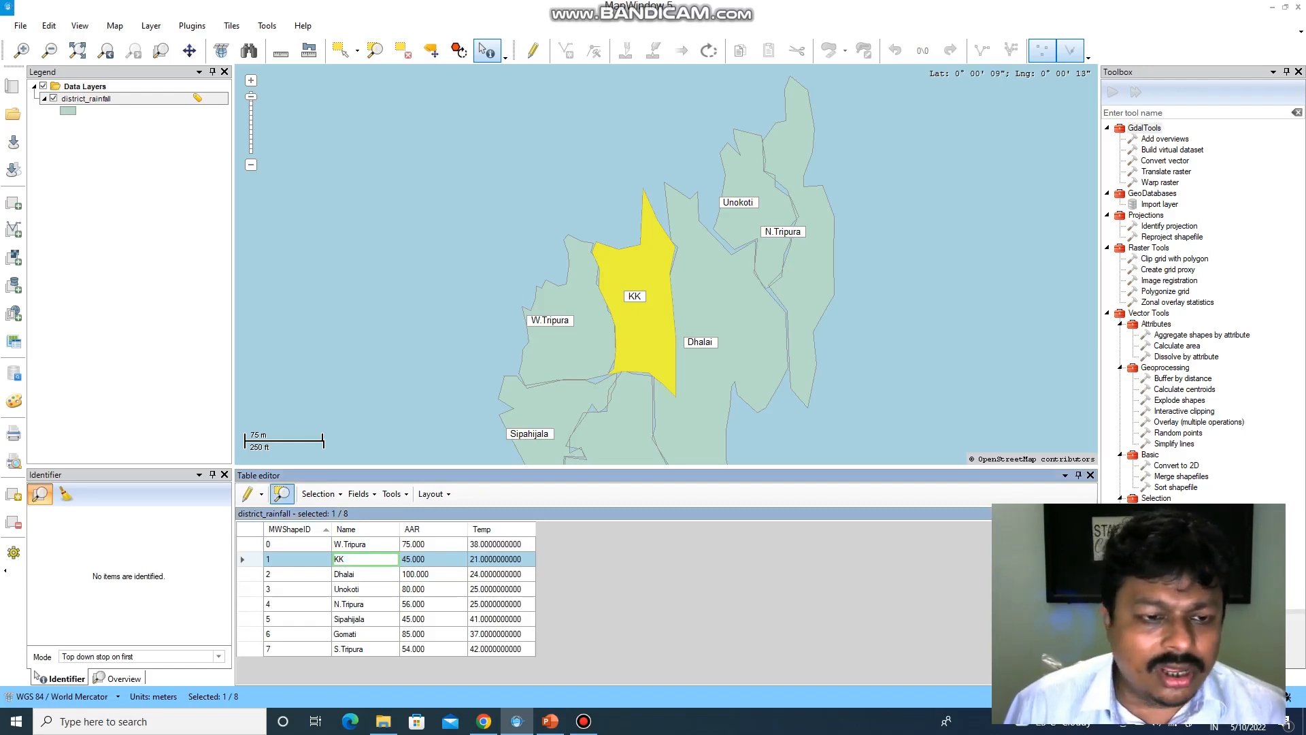
- Start editing the district_rainfall attribute table at the KK name cell
left_click(261, 494)
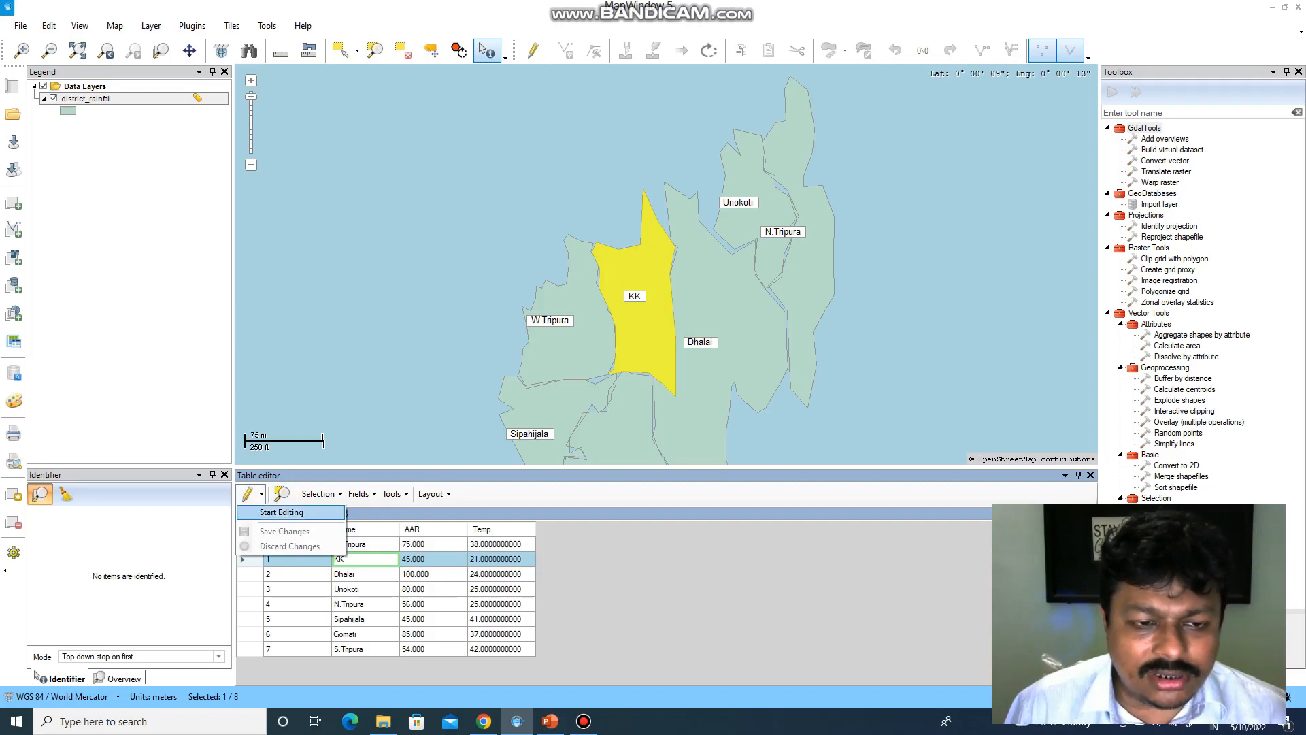
left_click(281, 512)
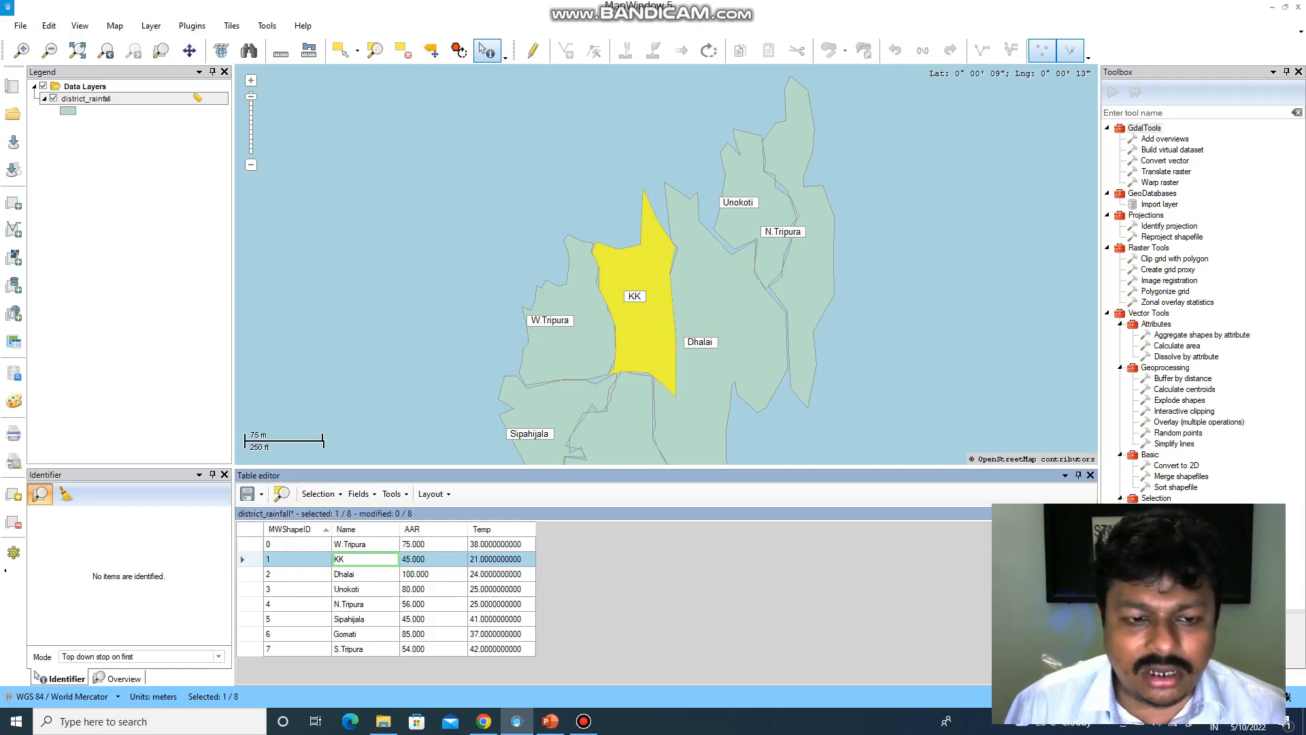
double_click(365, 559)
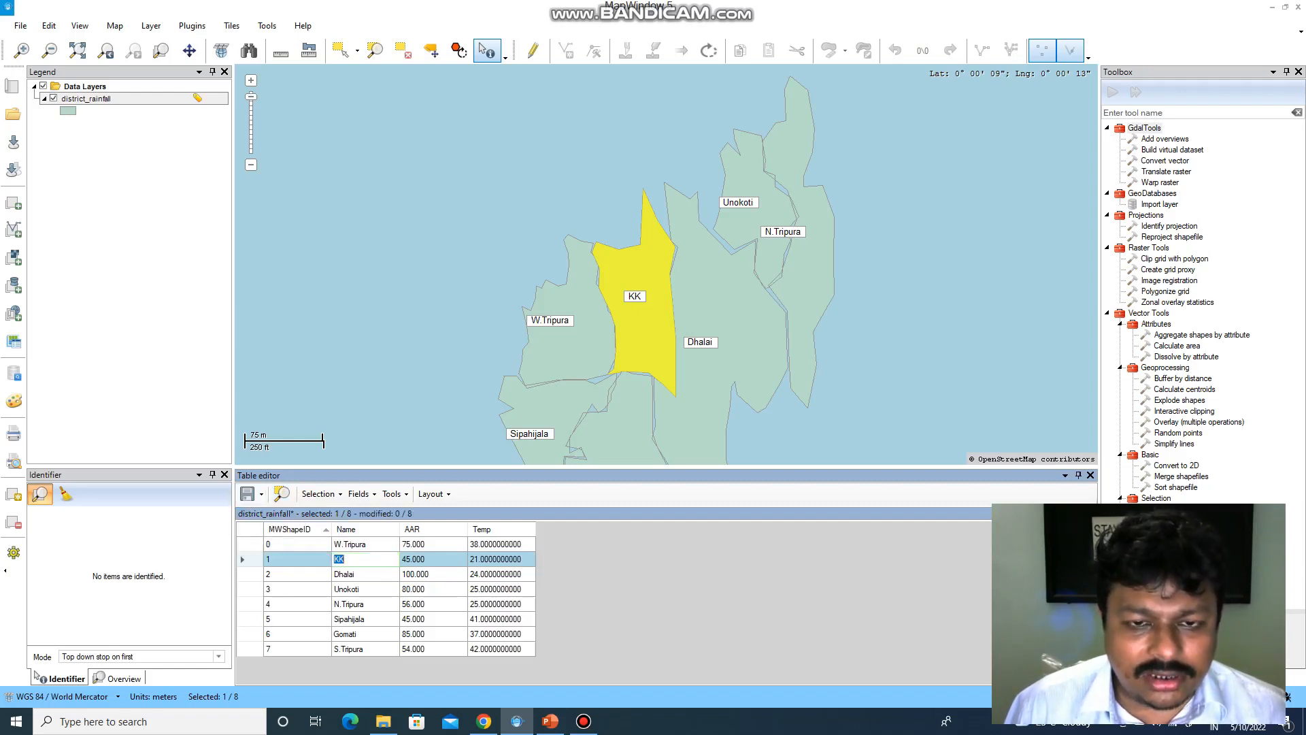
left_click(365, 560)
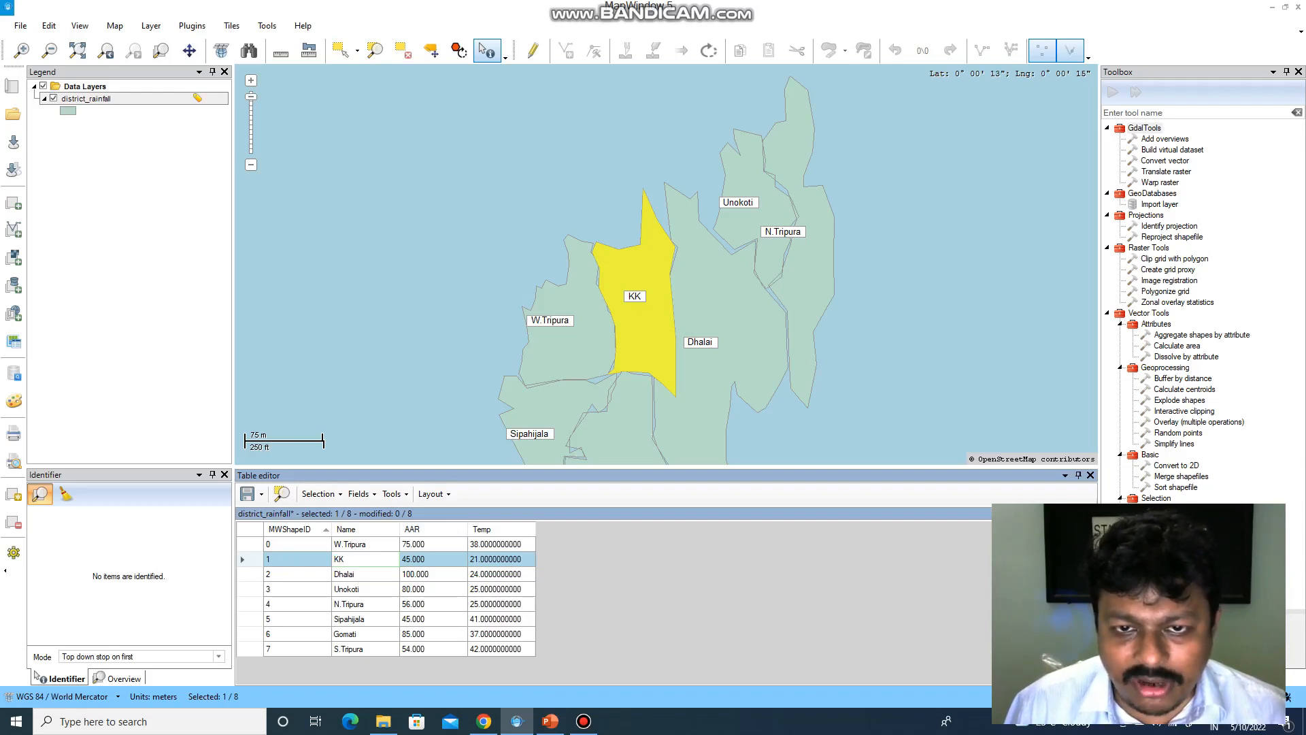
- Clear the selection so no district is highlighted (0 of 8 selected)
left_click(320, 494)
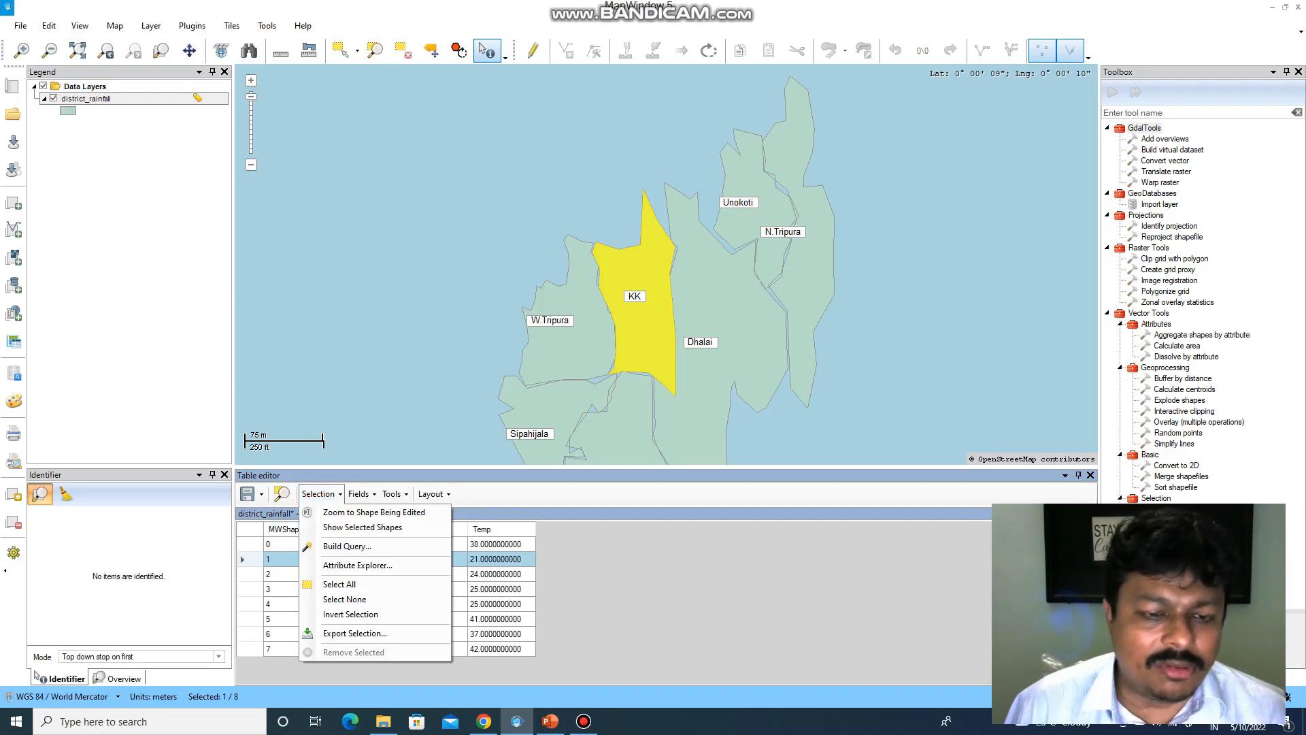
left_click(320, 494)
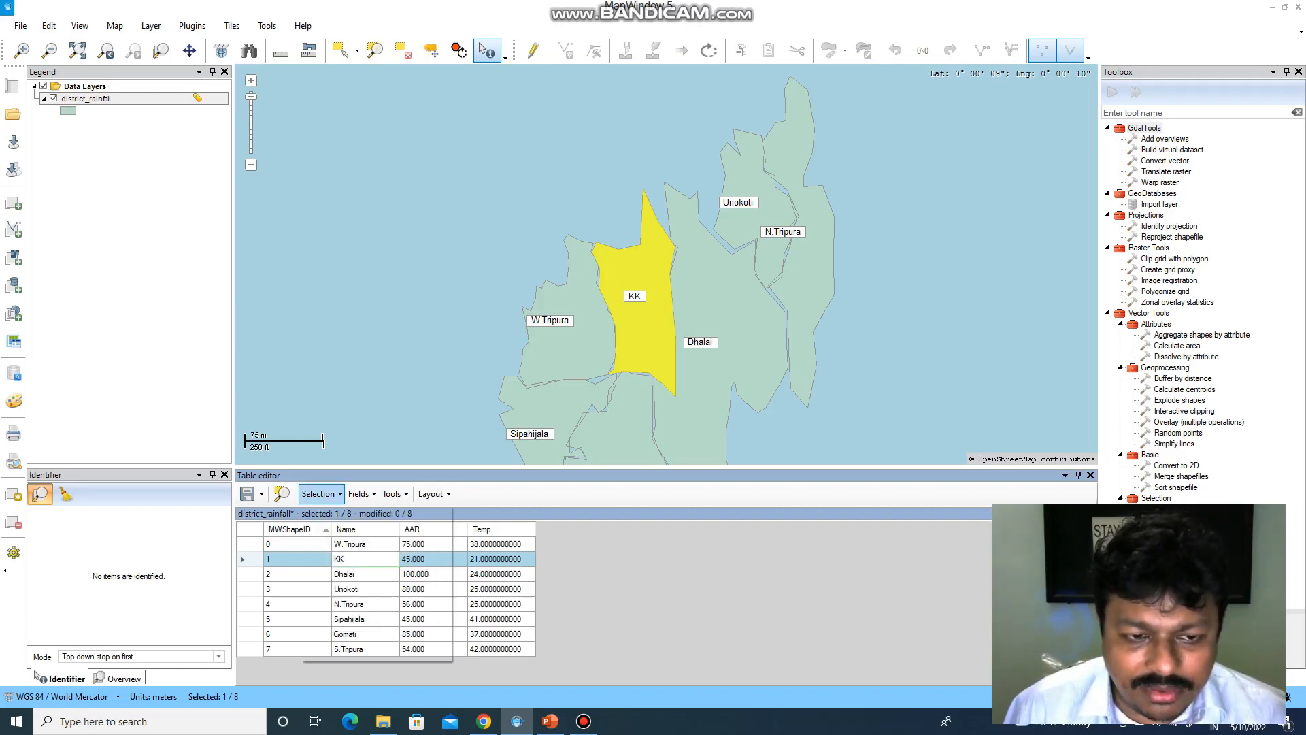
left_click(320, 494)
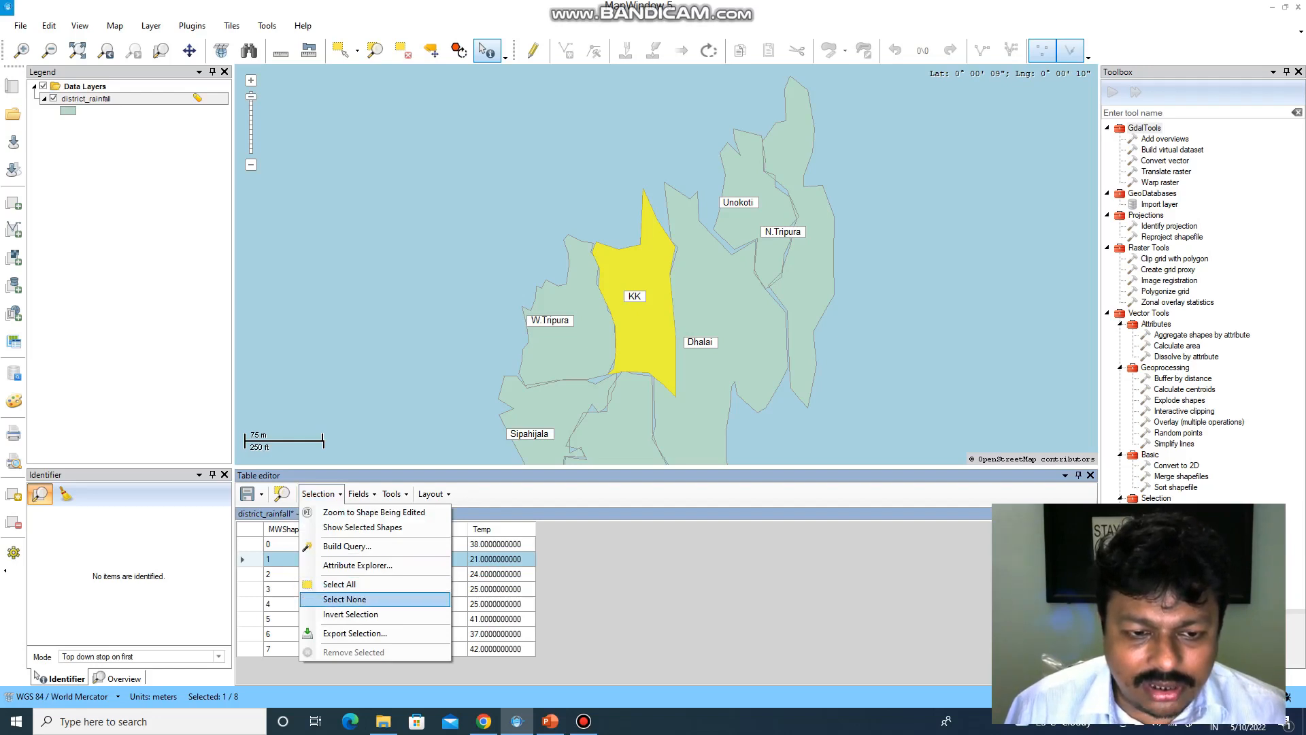
left_click(345, 599)
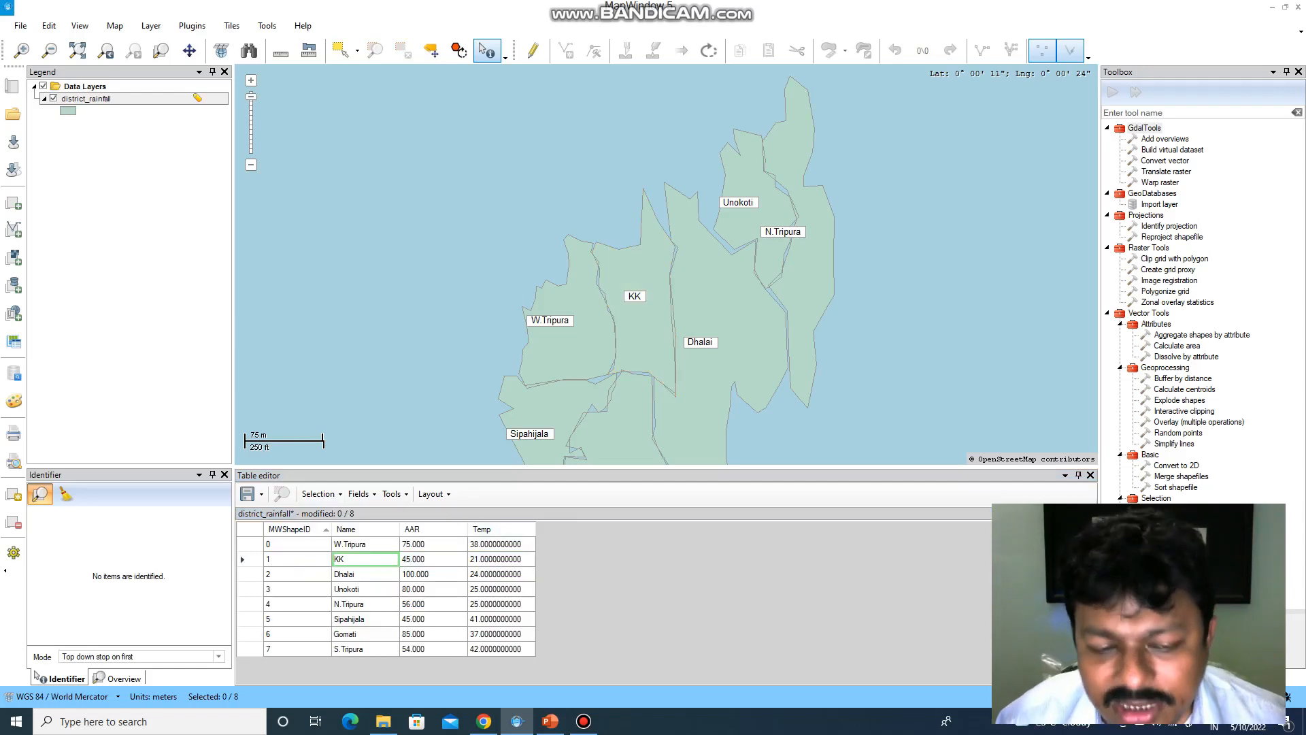
- Enter Khowai as the KK district's name, then save and stop editing
double_click(361, 559)
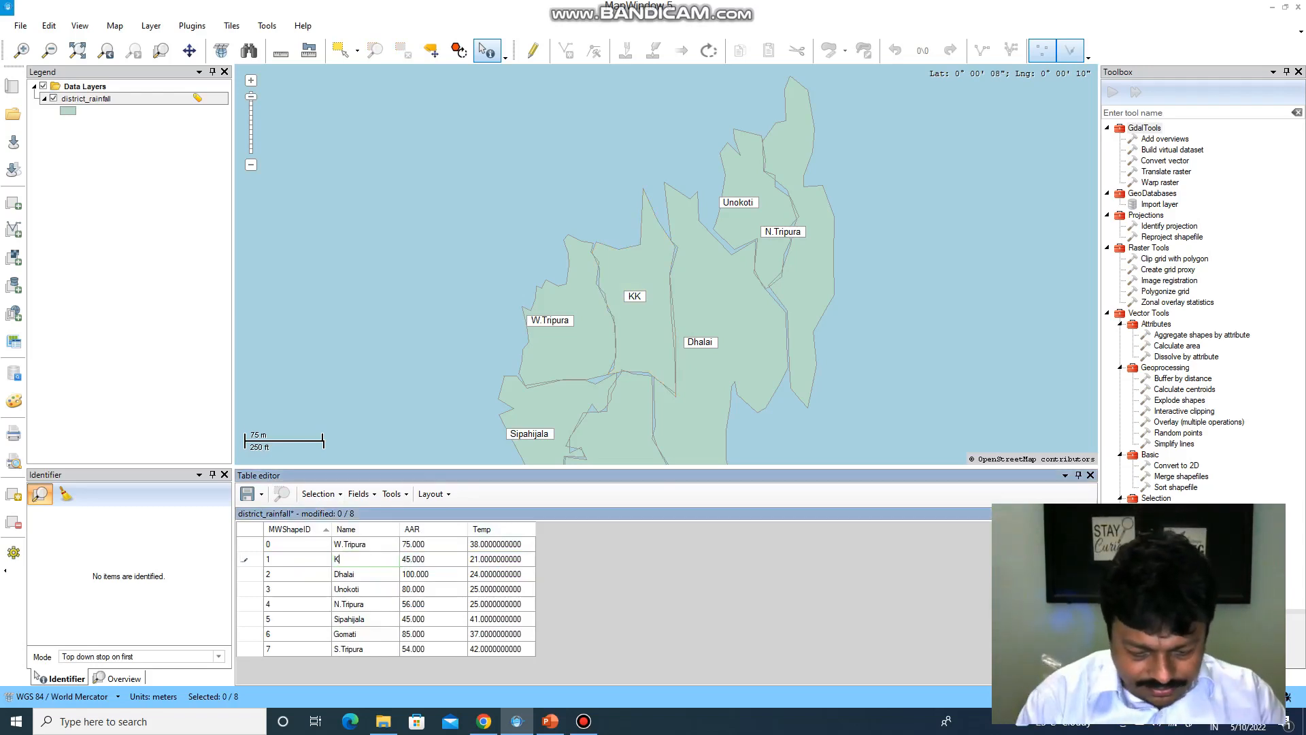
type("howai")
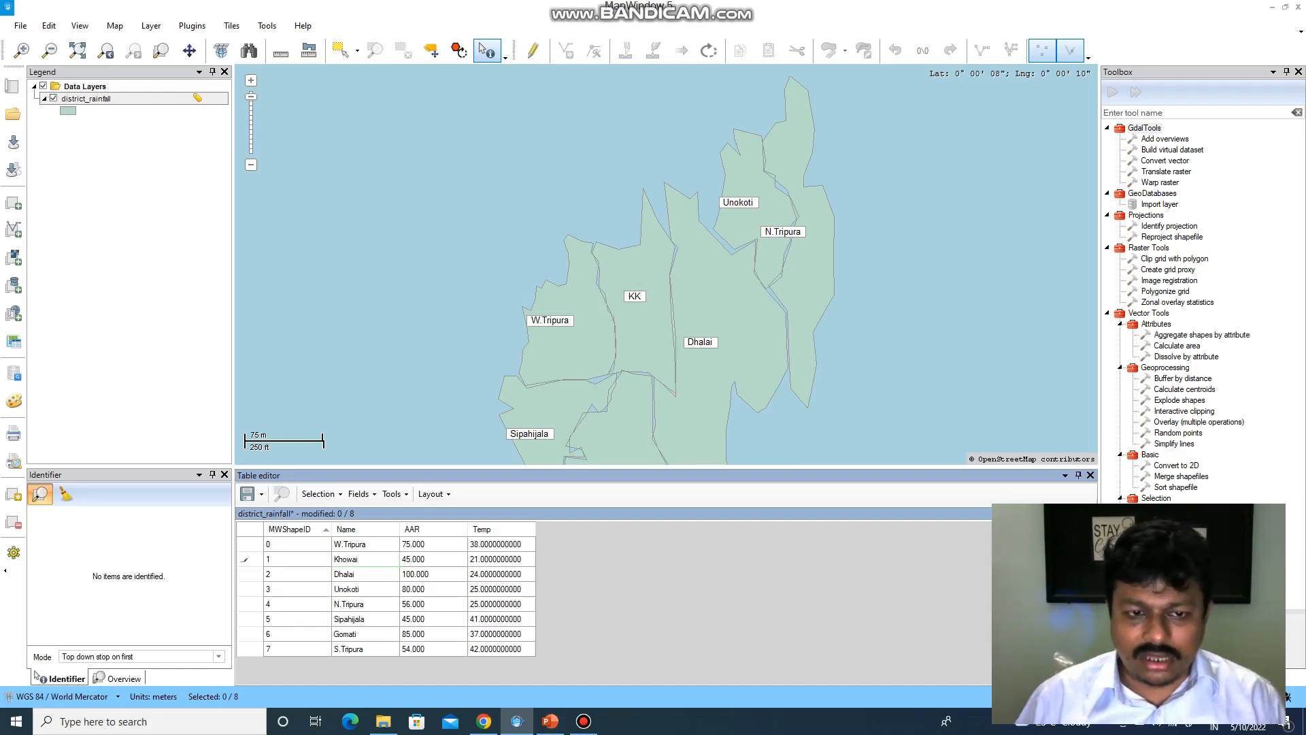
left_click(261, 494)
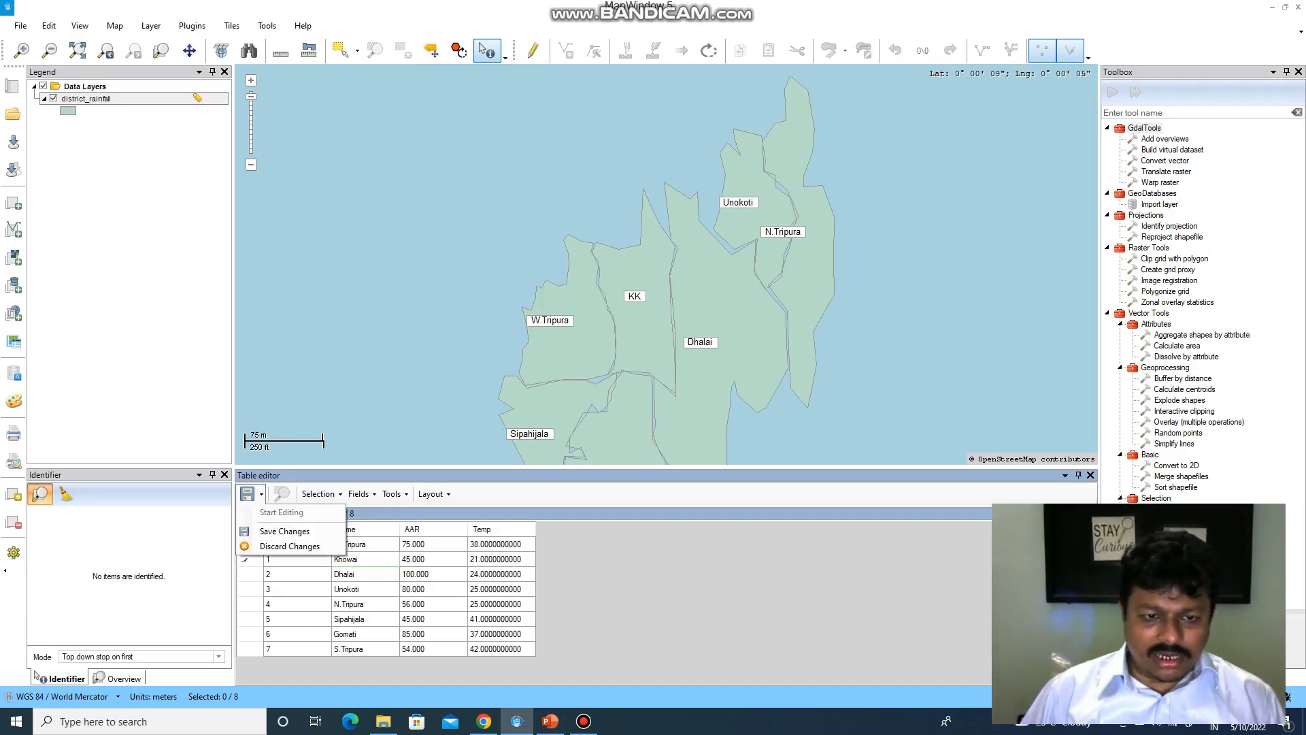
key("Return")
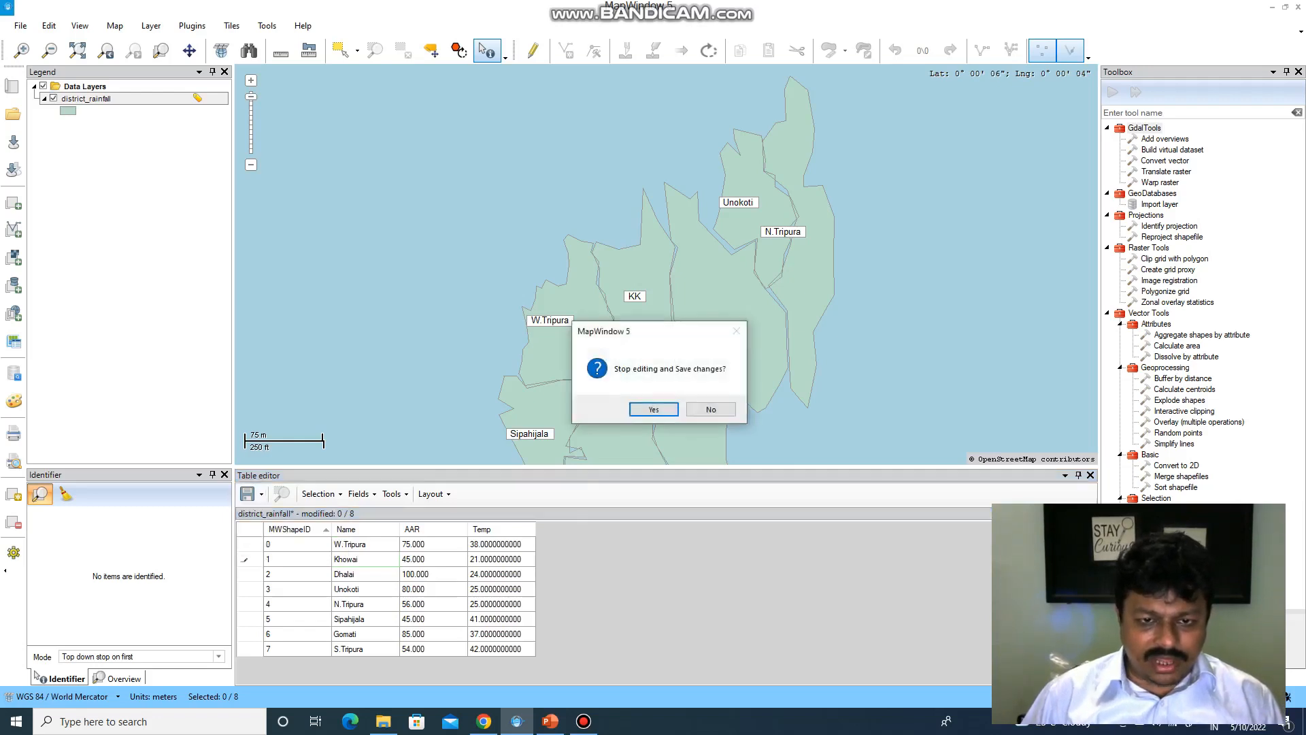
key("Return")
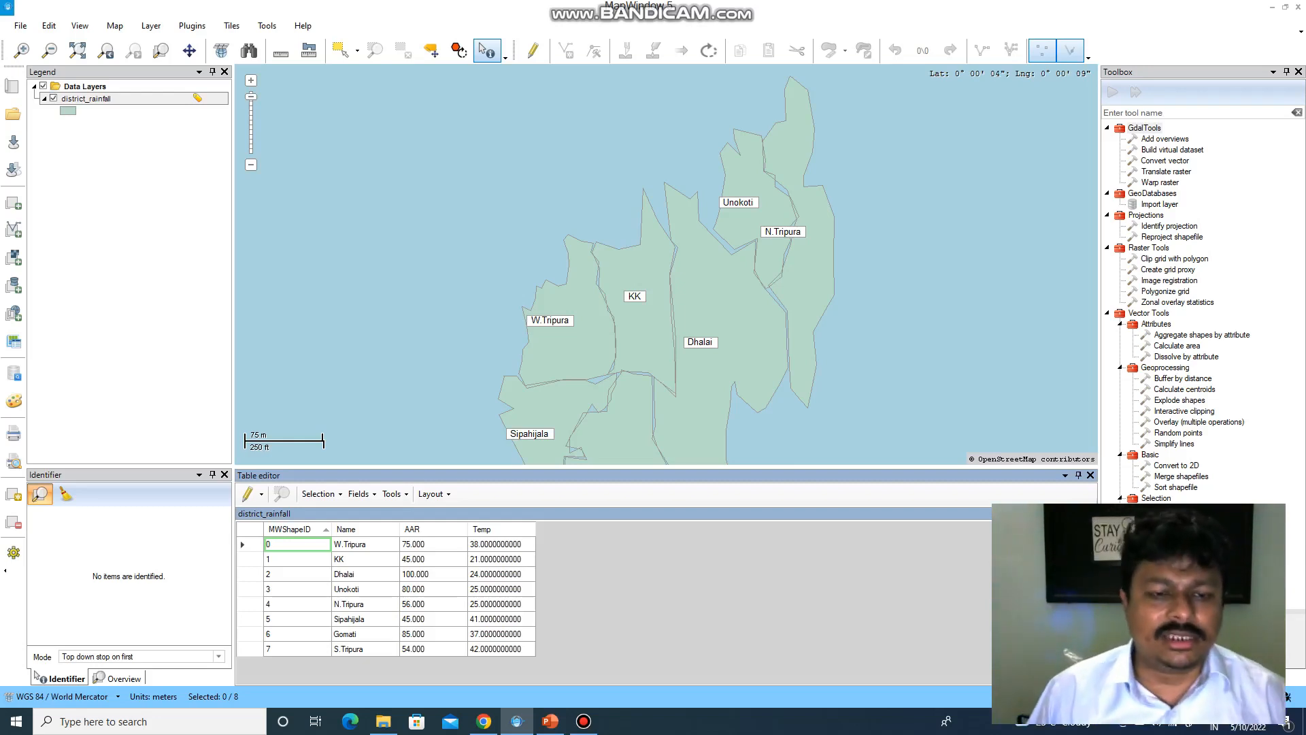
left_click(365, 559)
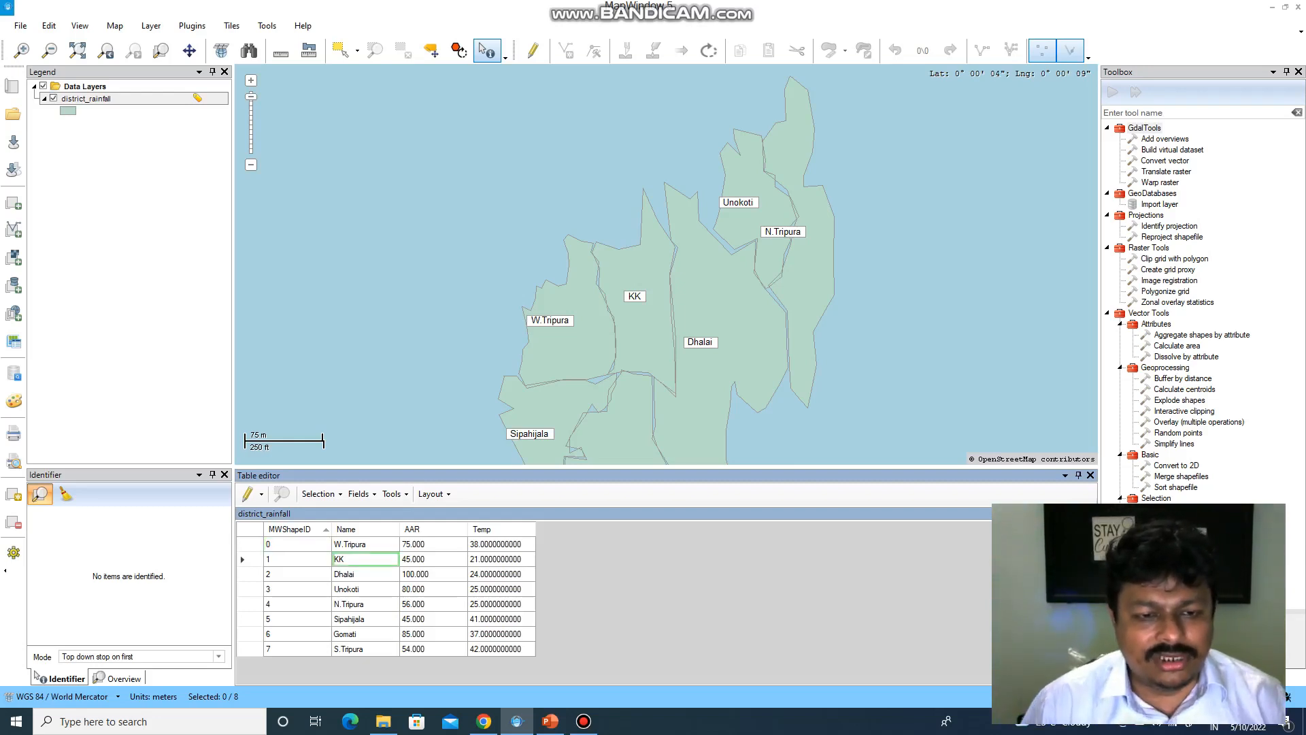
left_click(261, 494)
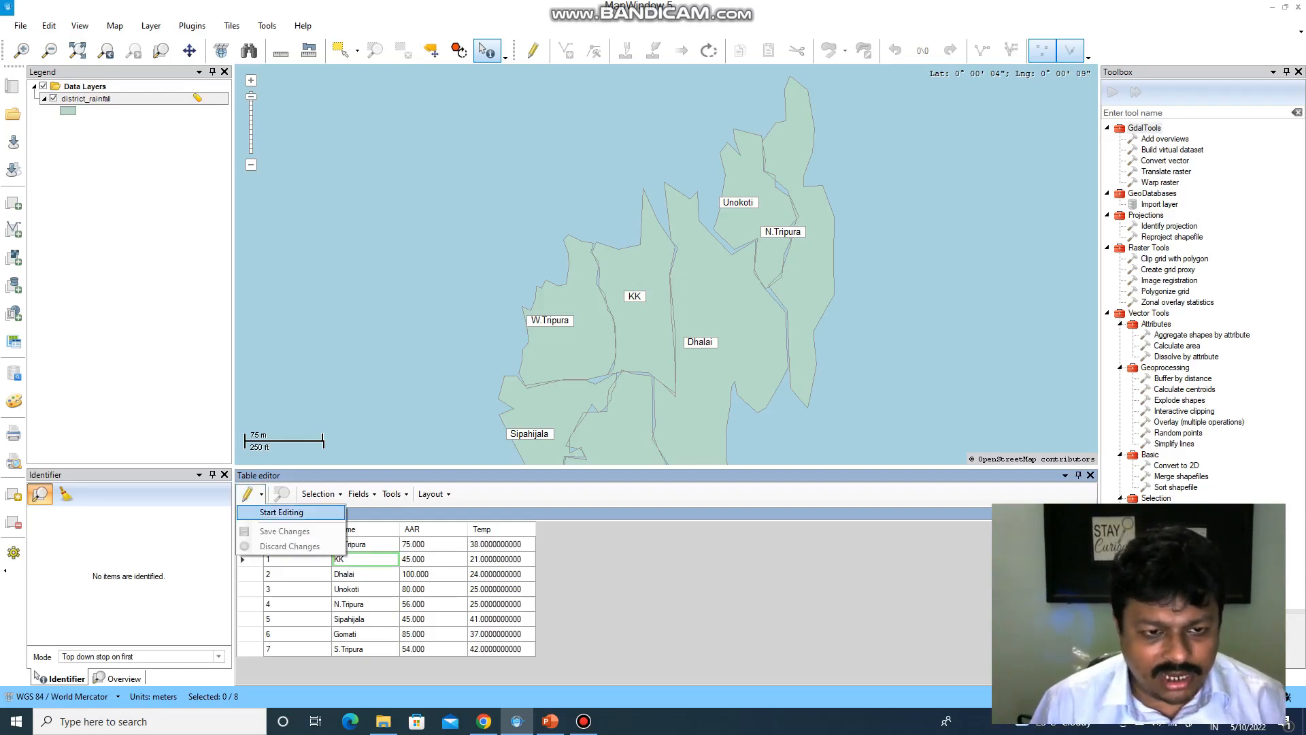
left_click(281, 512)
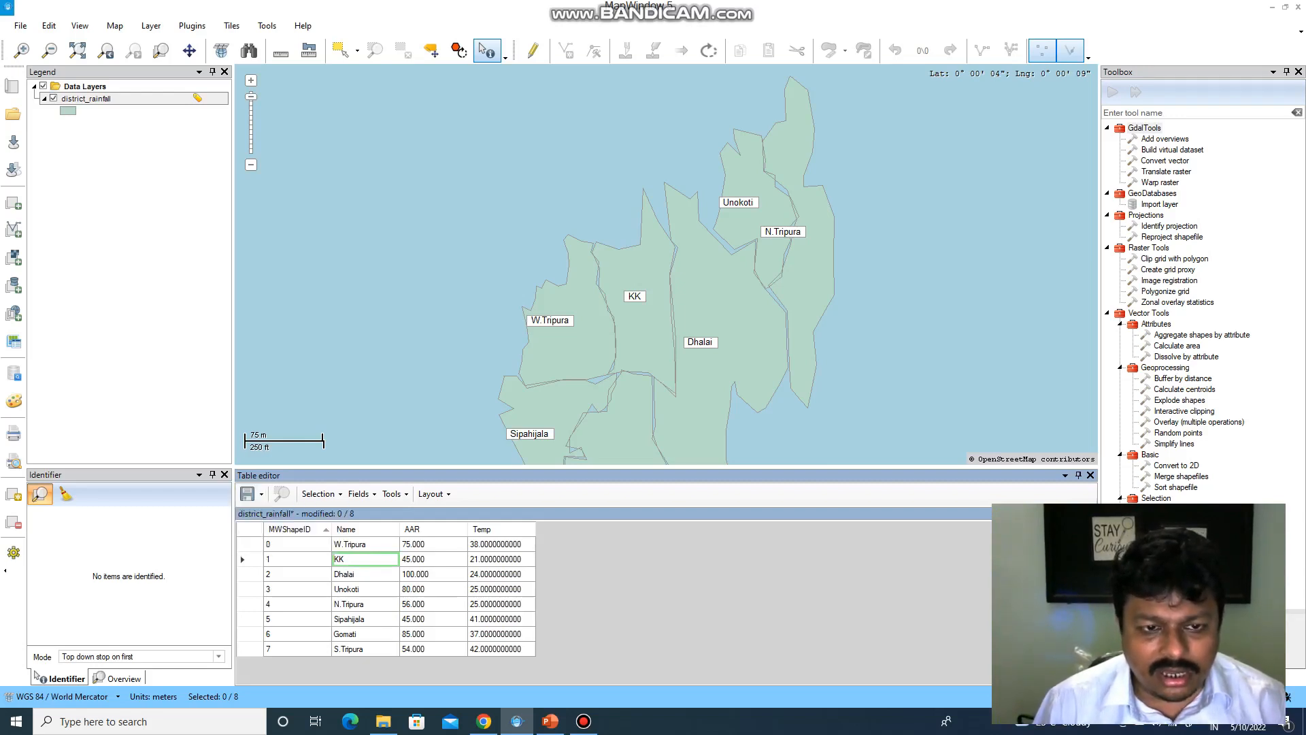
double_click(365, 559)
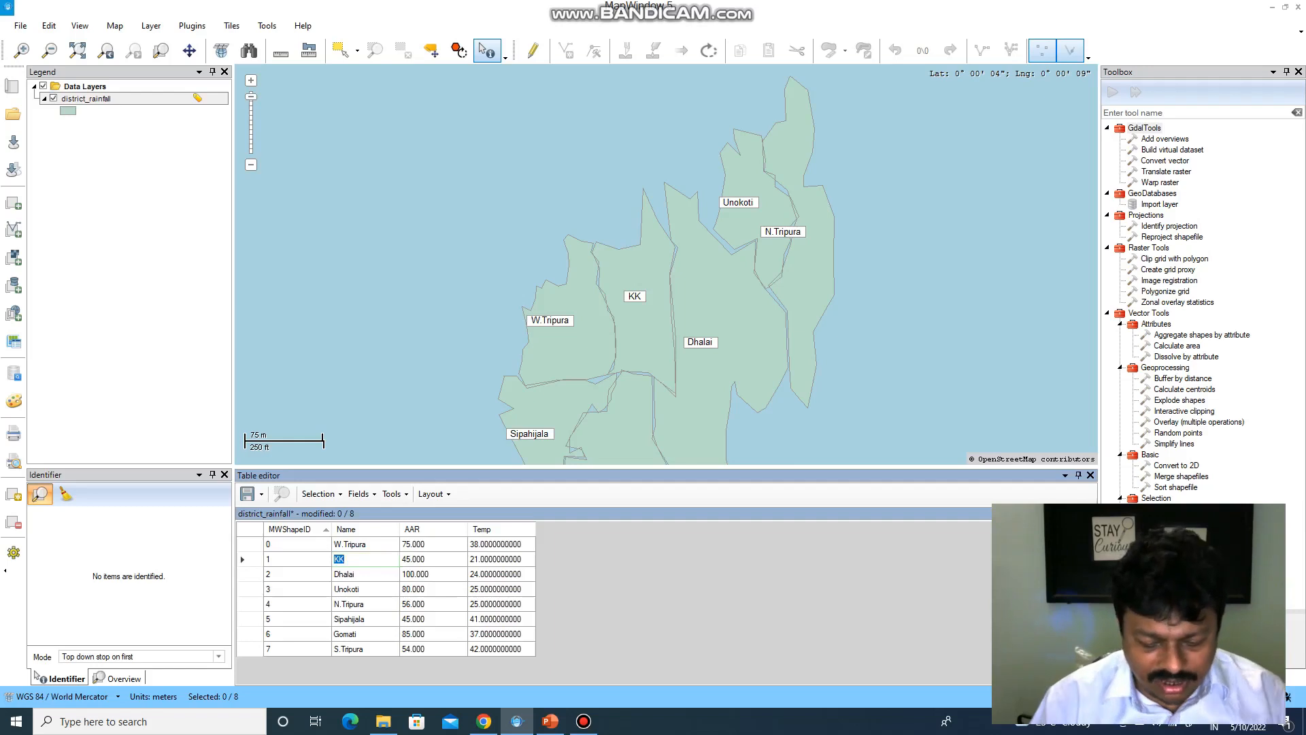
type("H")
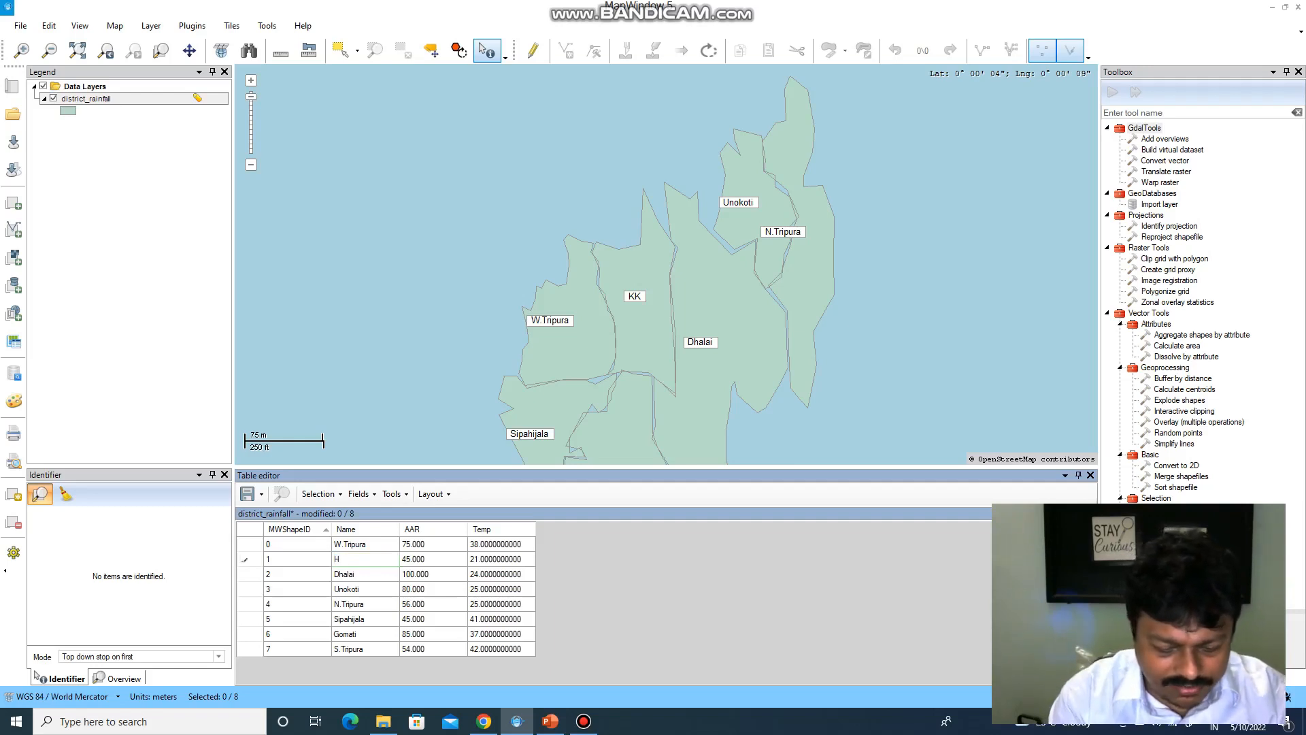
key("BackSpace")
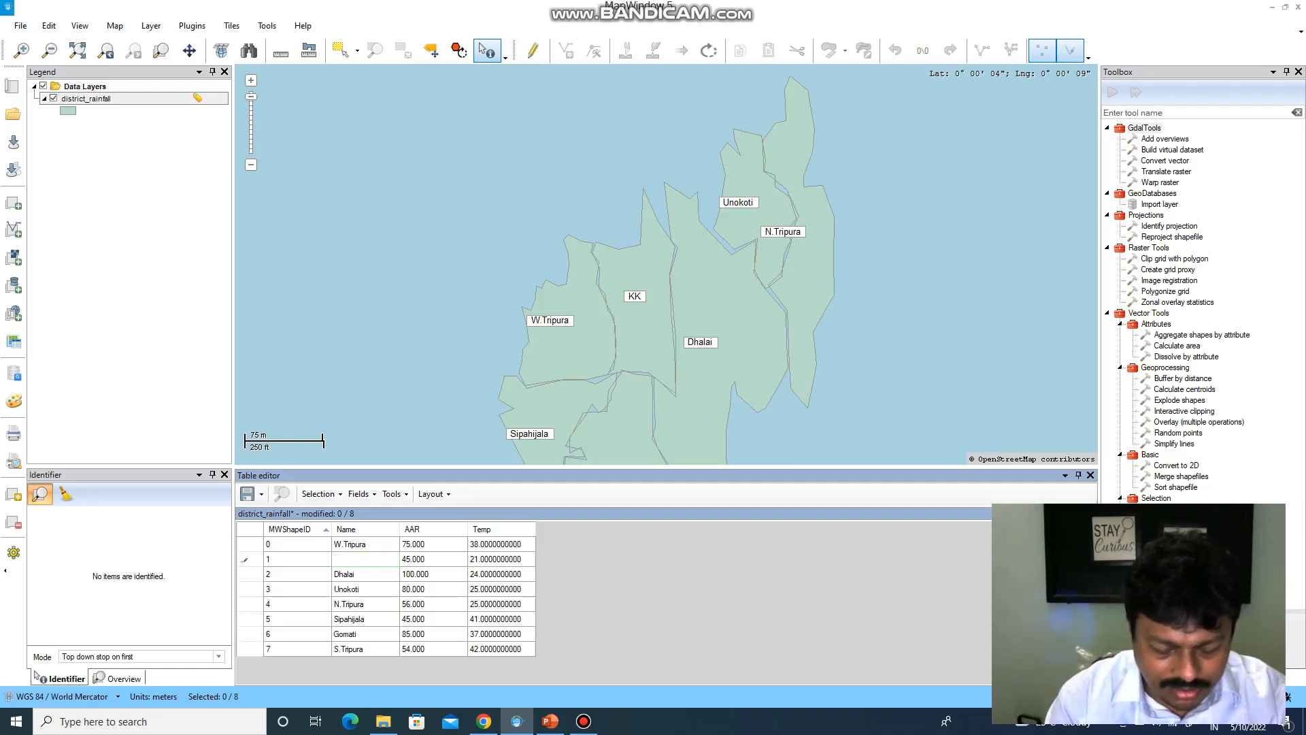
type("Kho")
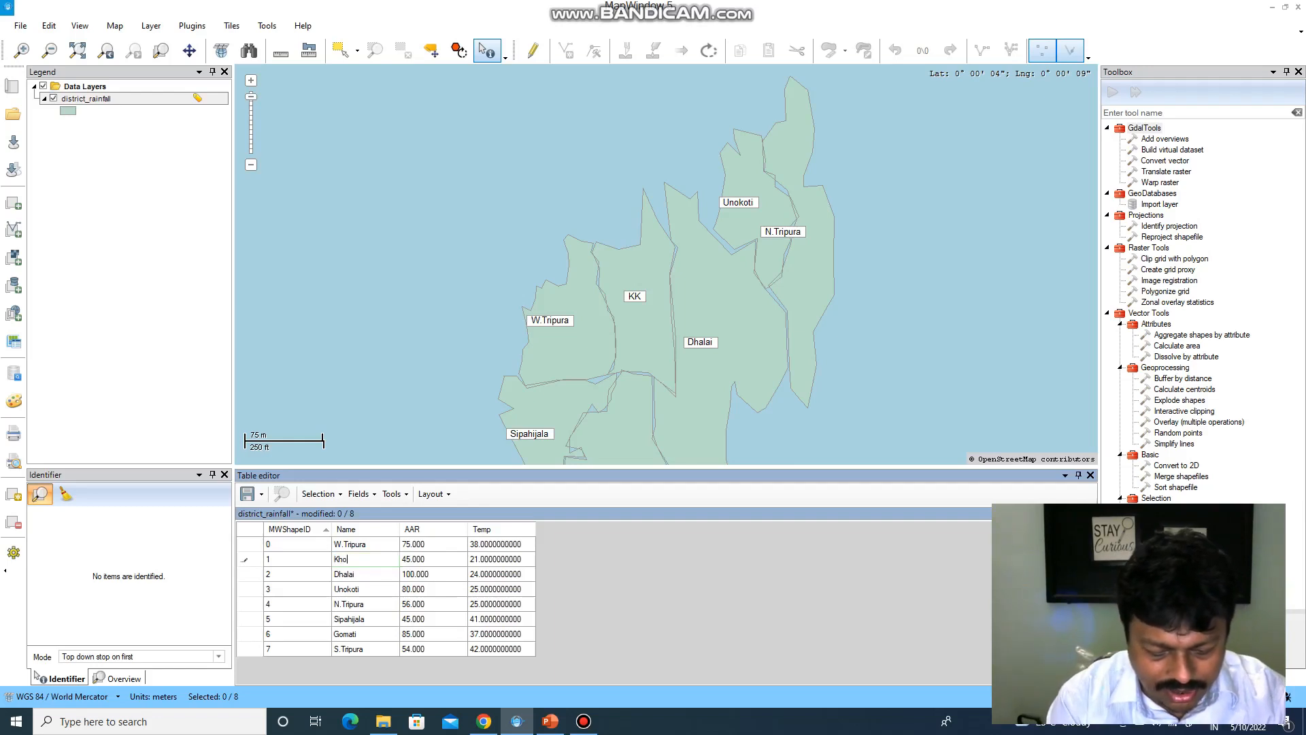
type("ai")
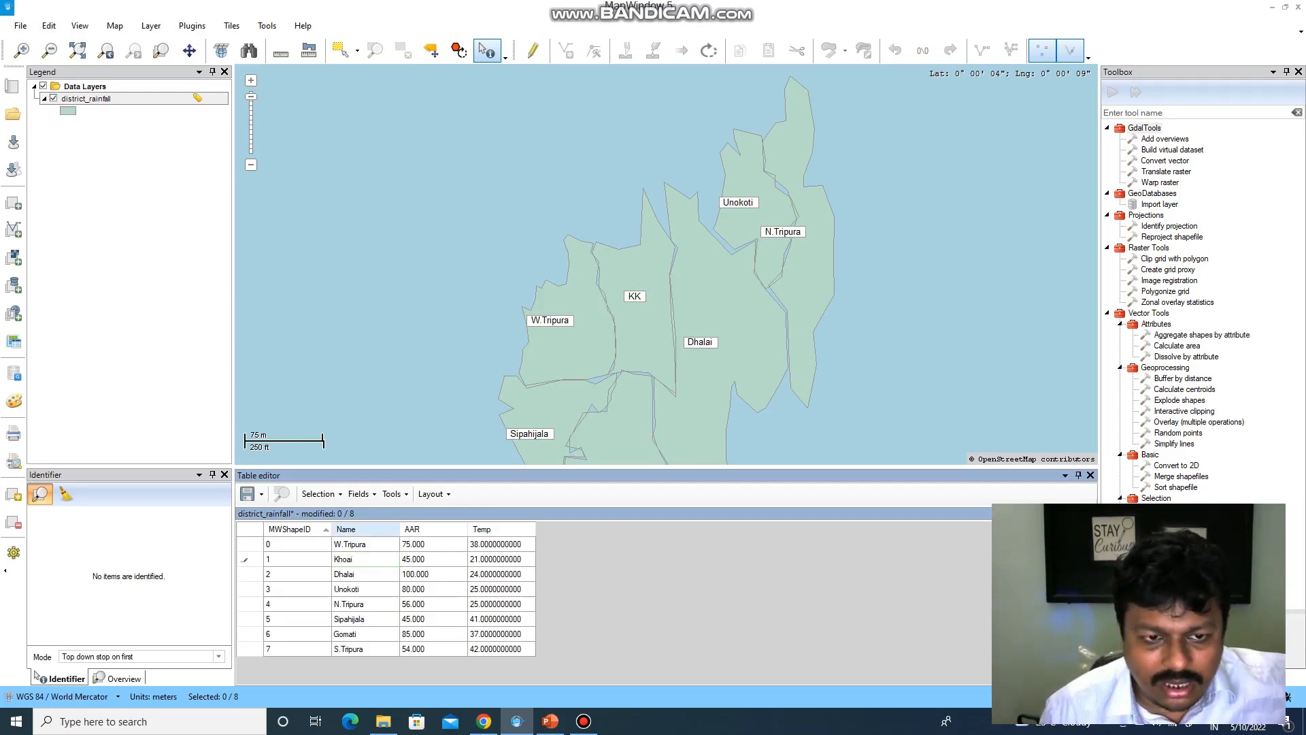
left_click(297, 530)
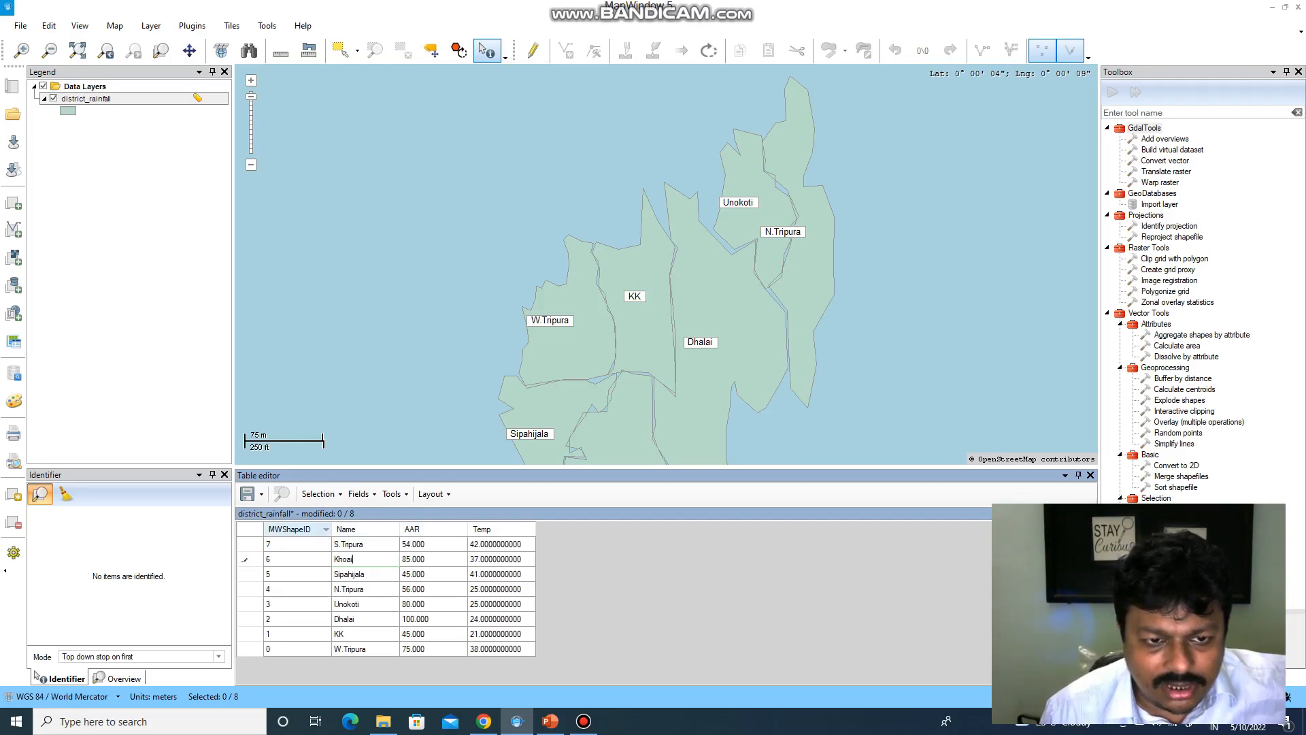
left_click(297, 530)
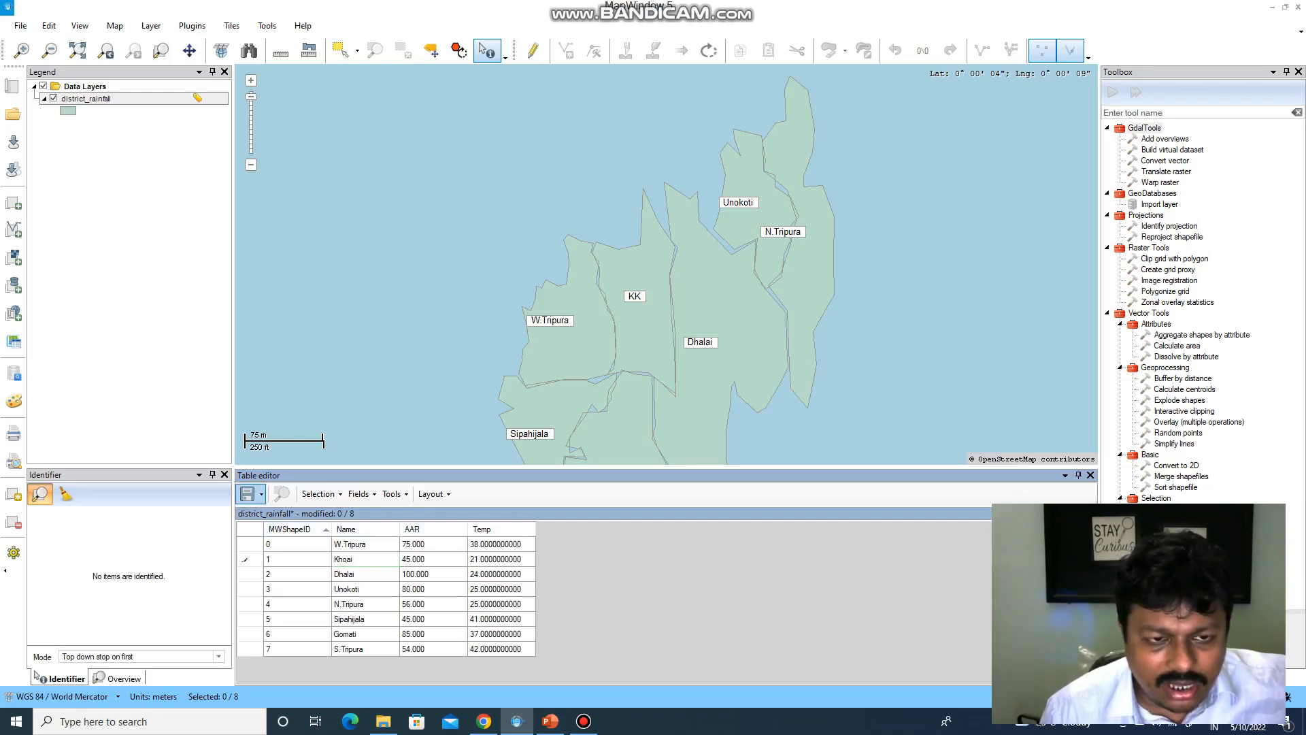
left_click(261, 494)
left_click(284, 531)
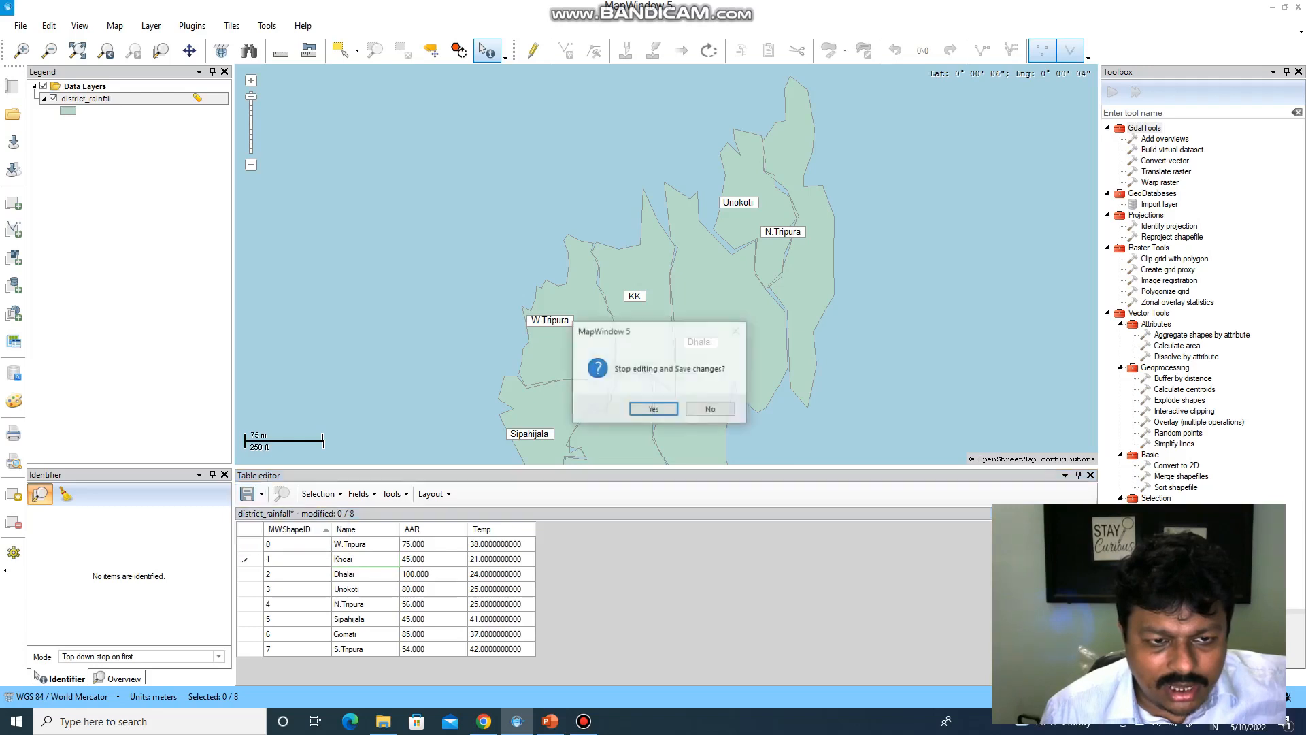
key("Return")
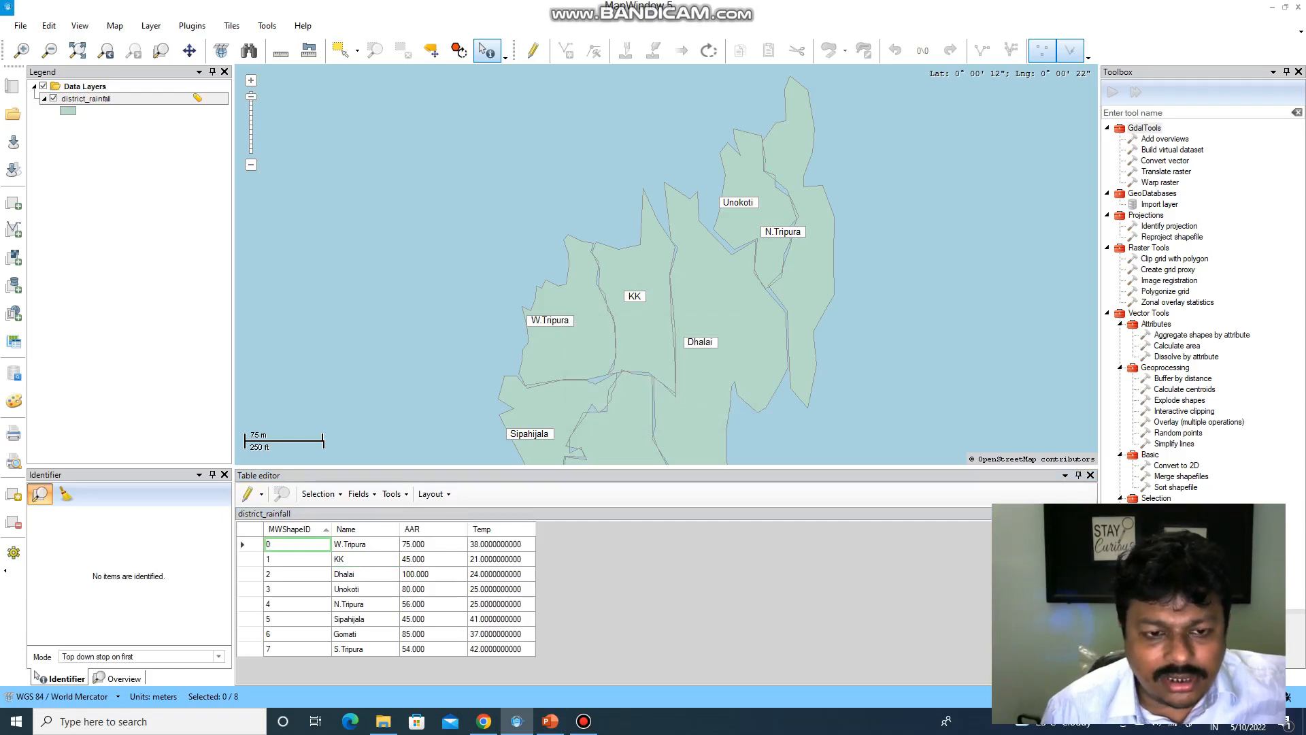
- Start editing the table and enter Khoai as the KK district's name
left_click(366, 559)
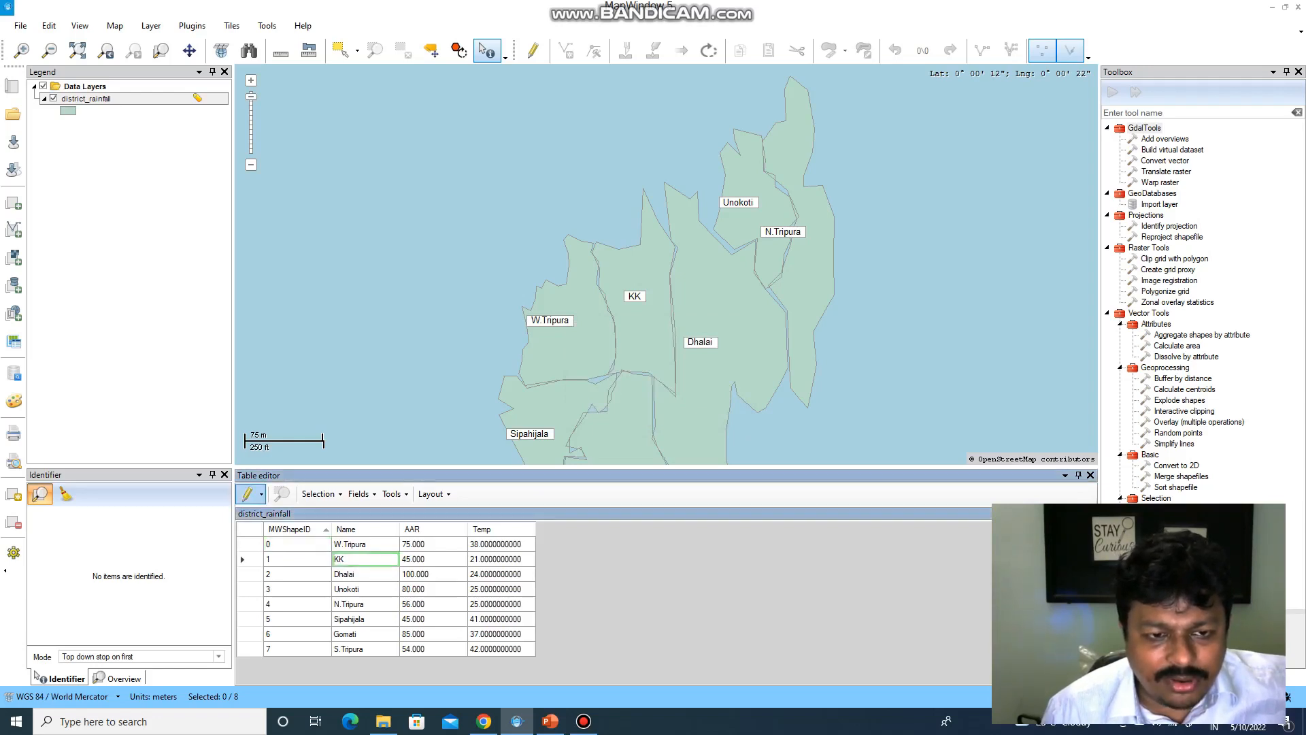
left_click(262, 494)
left_click(275, 513)
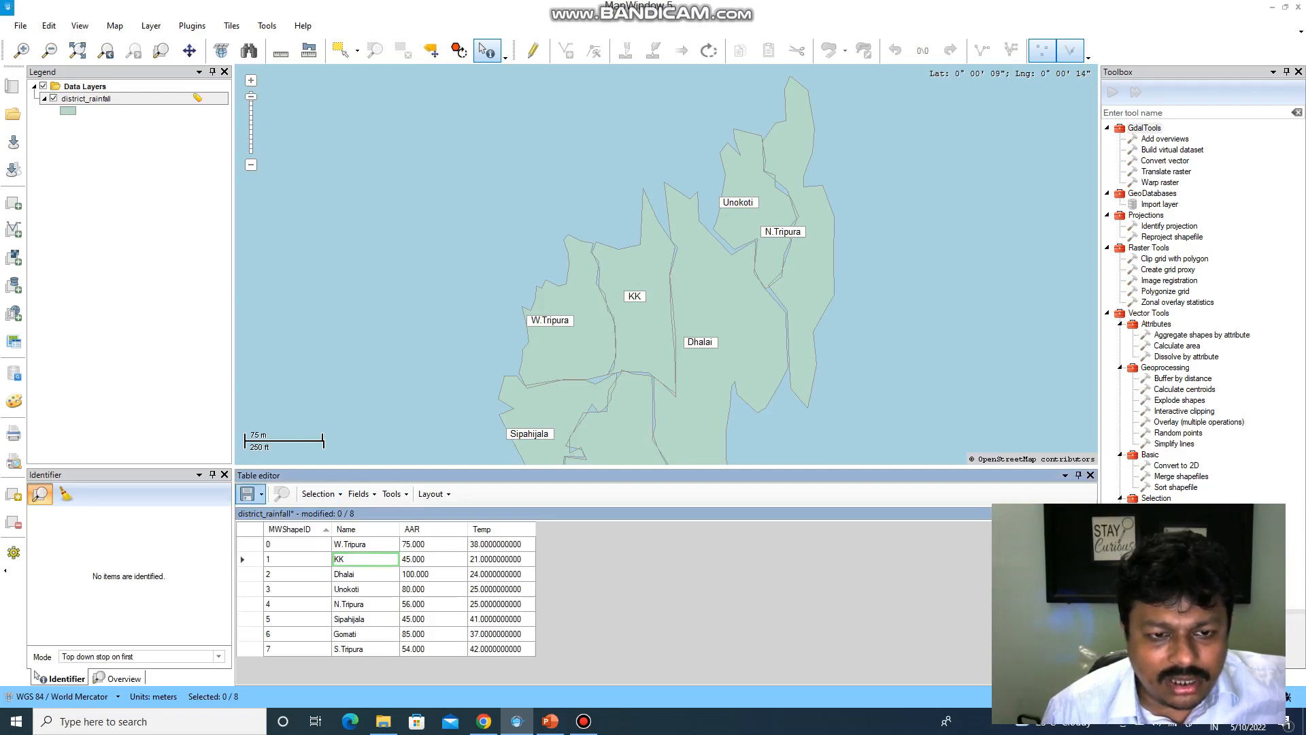
left_click(366, 559)
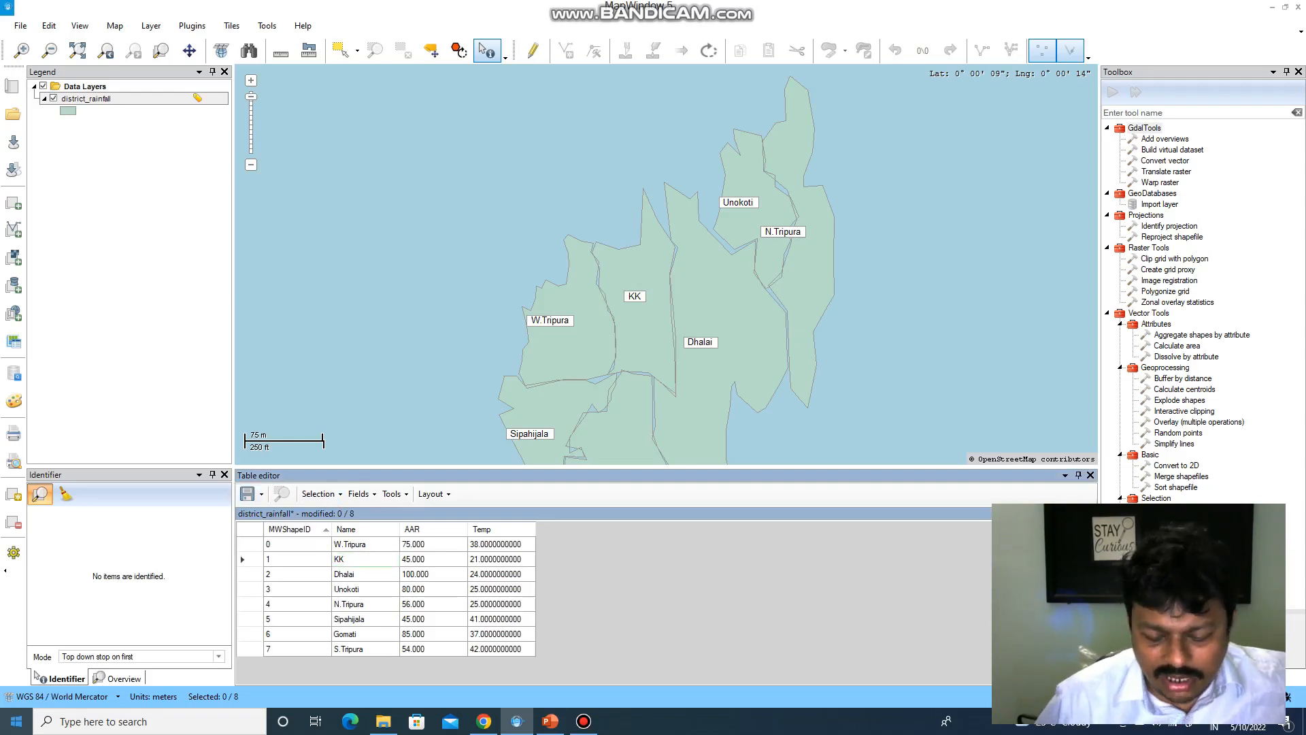
type("hoai")
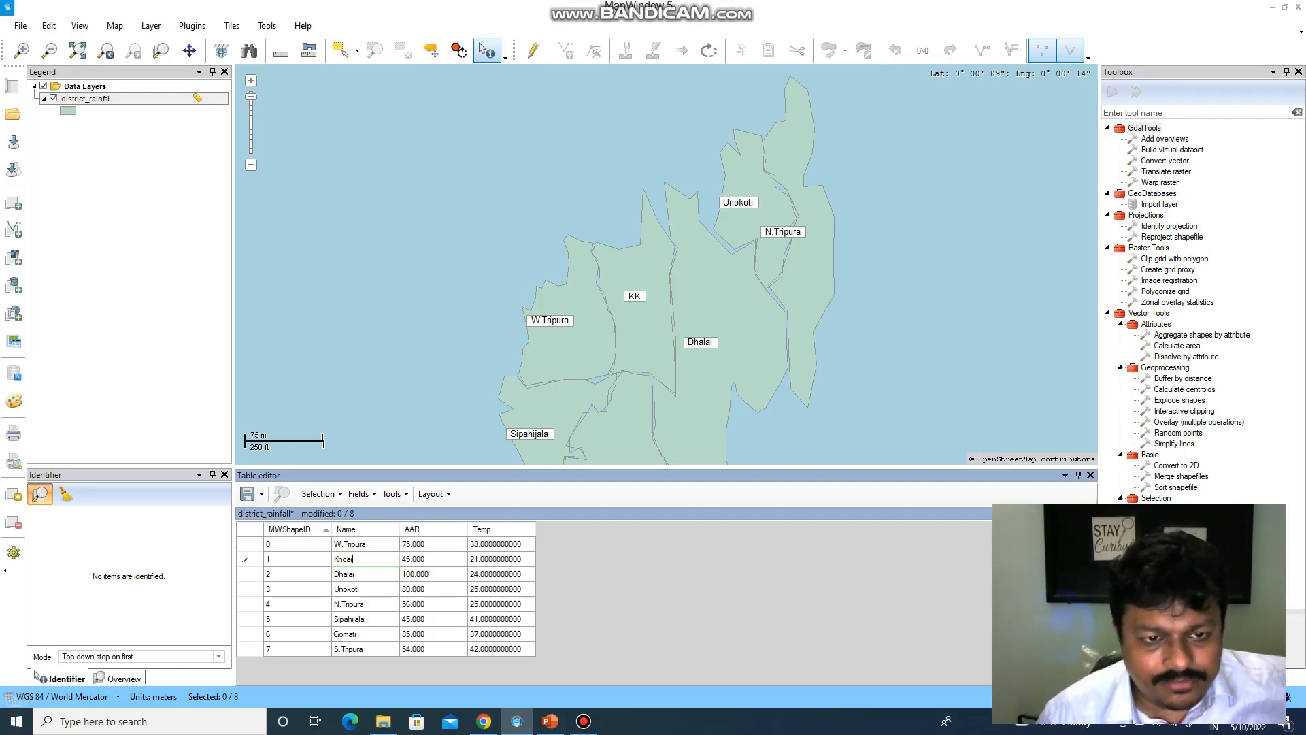
- Save the table changes and stop editing
left_click(318, 494)
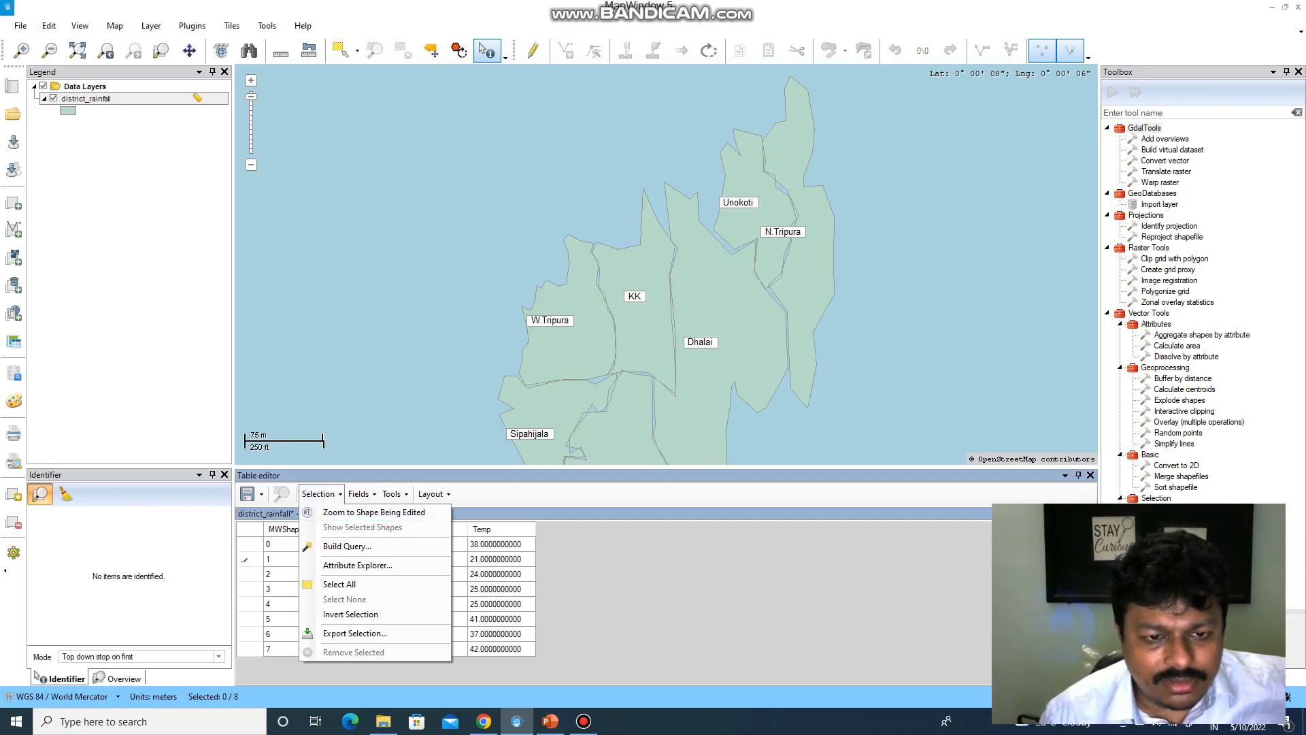
key("Escape")
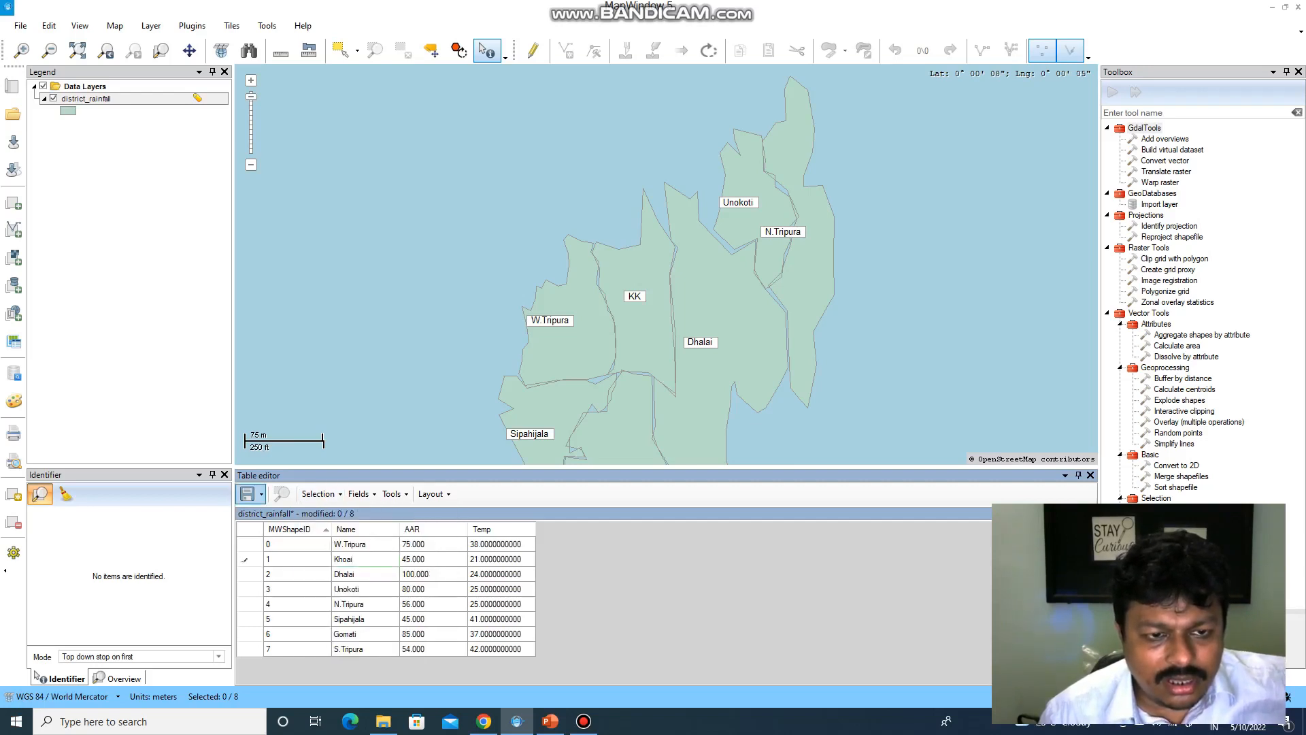
left_click(260, 494)
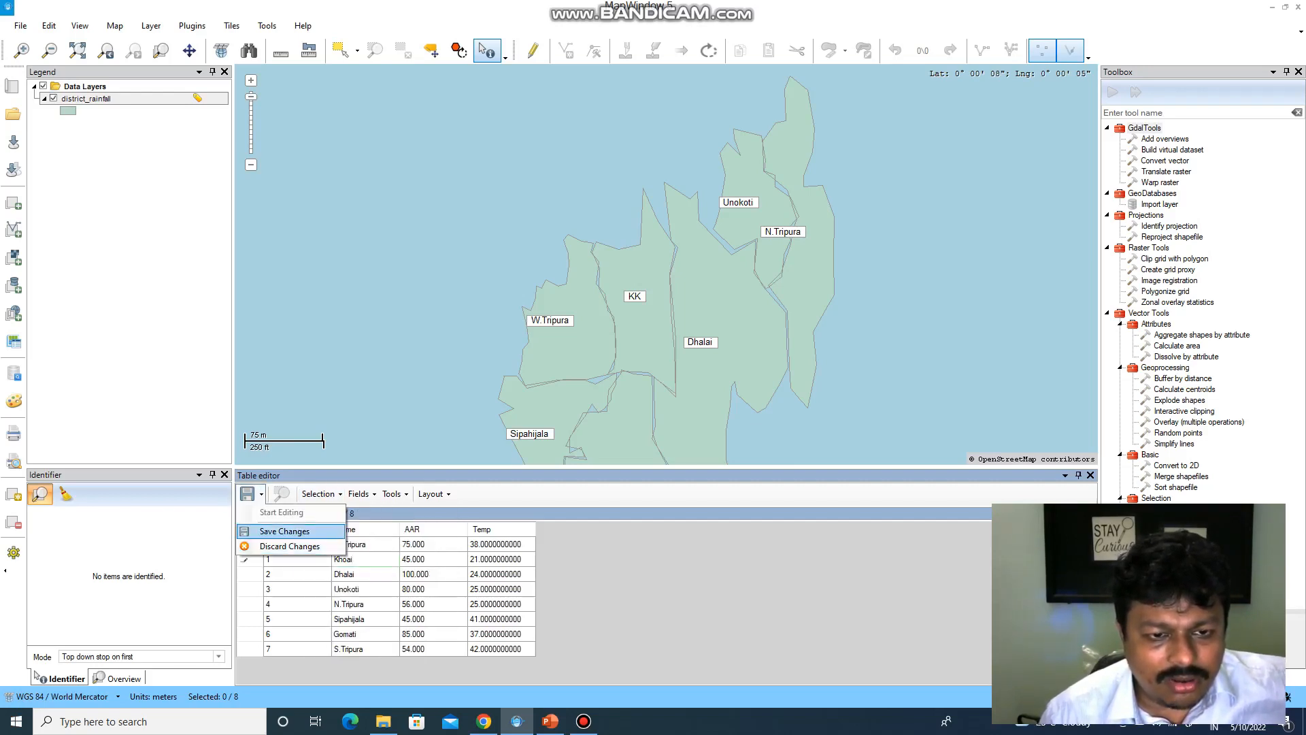
left_click(284, 531)
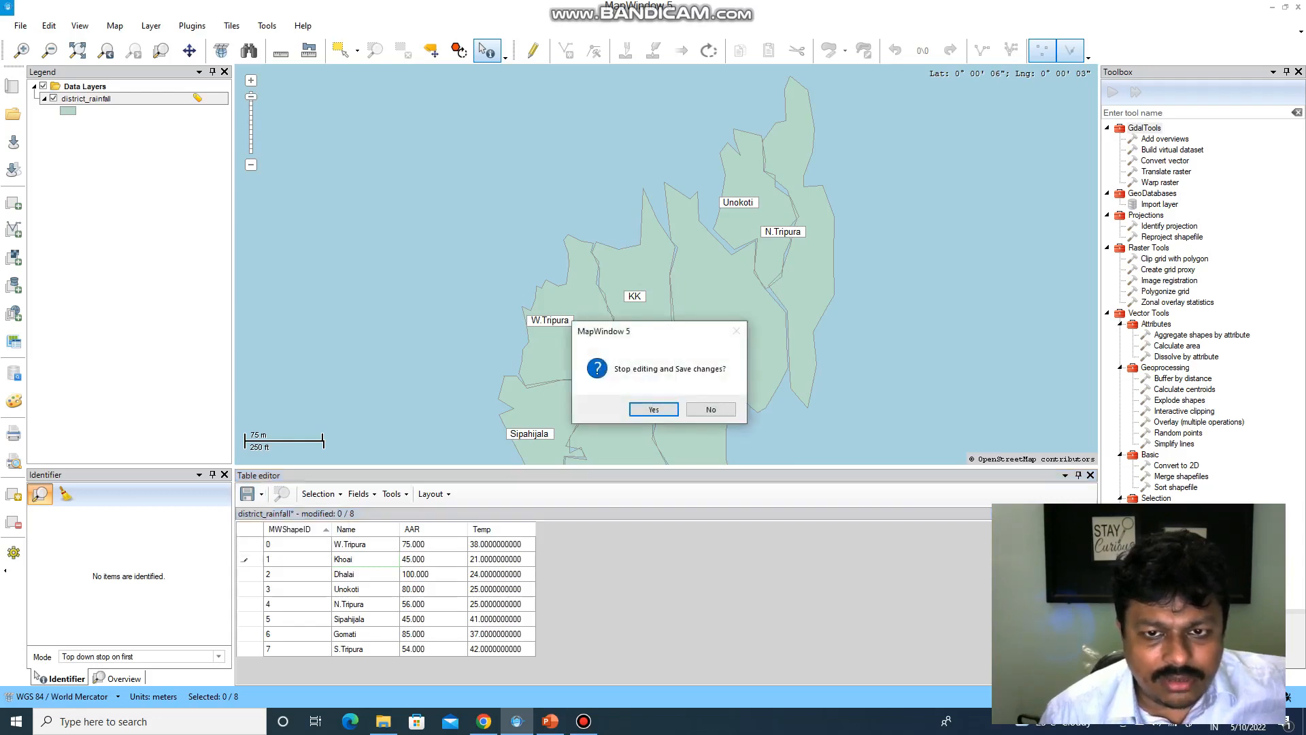
key("Return")
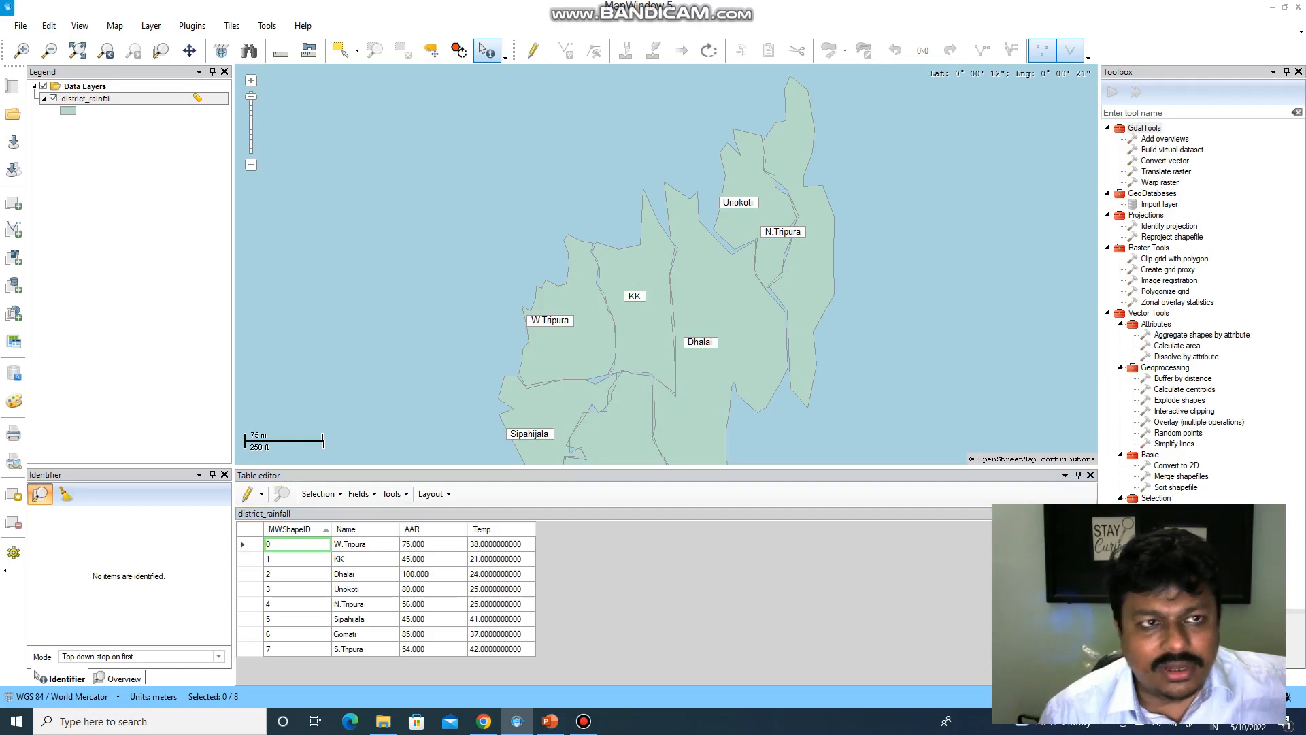
- Select the KK row, start editing, and retype its name as Khoai
left_click(365, 559)
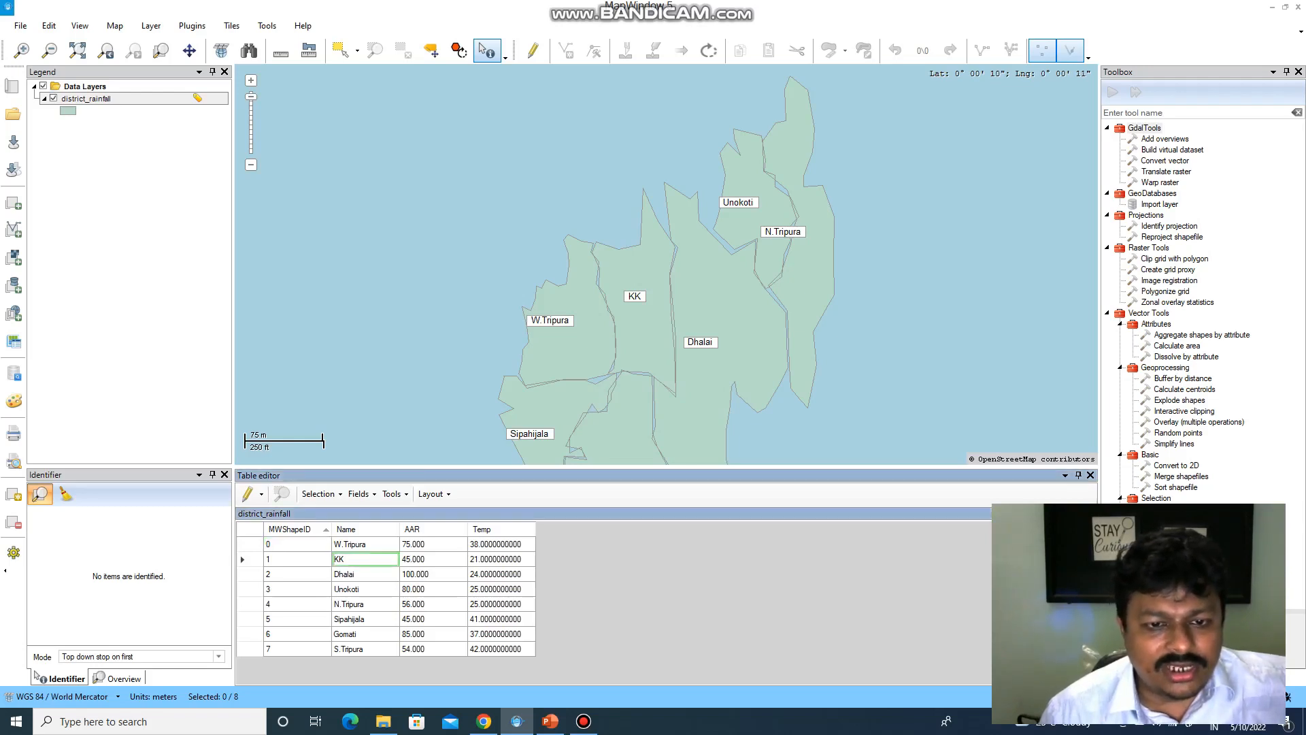
left_click(249, 559)
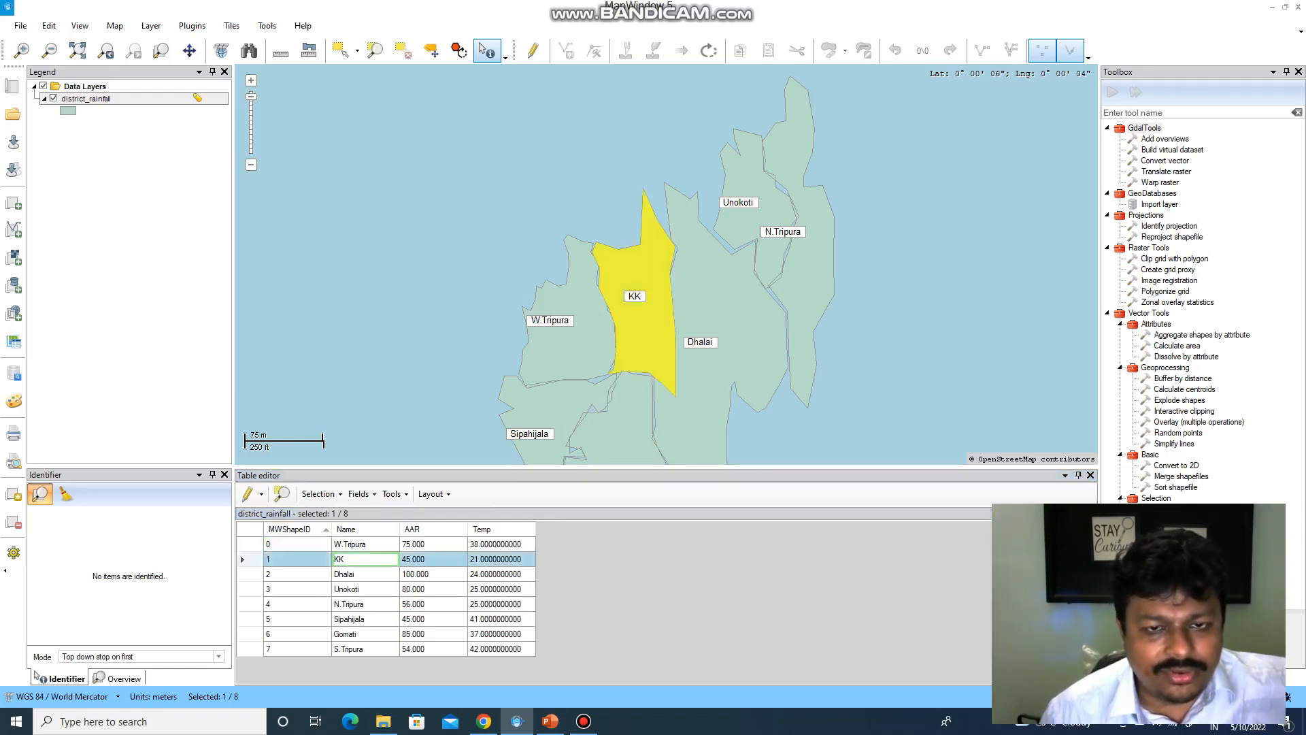
left_click(261, 493)
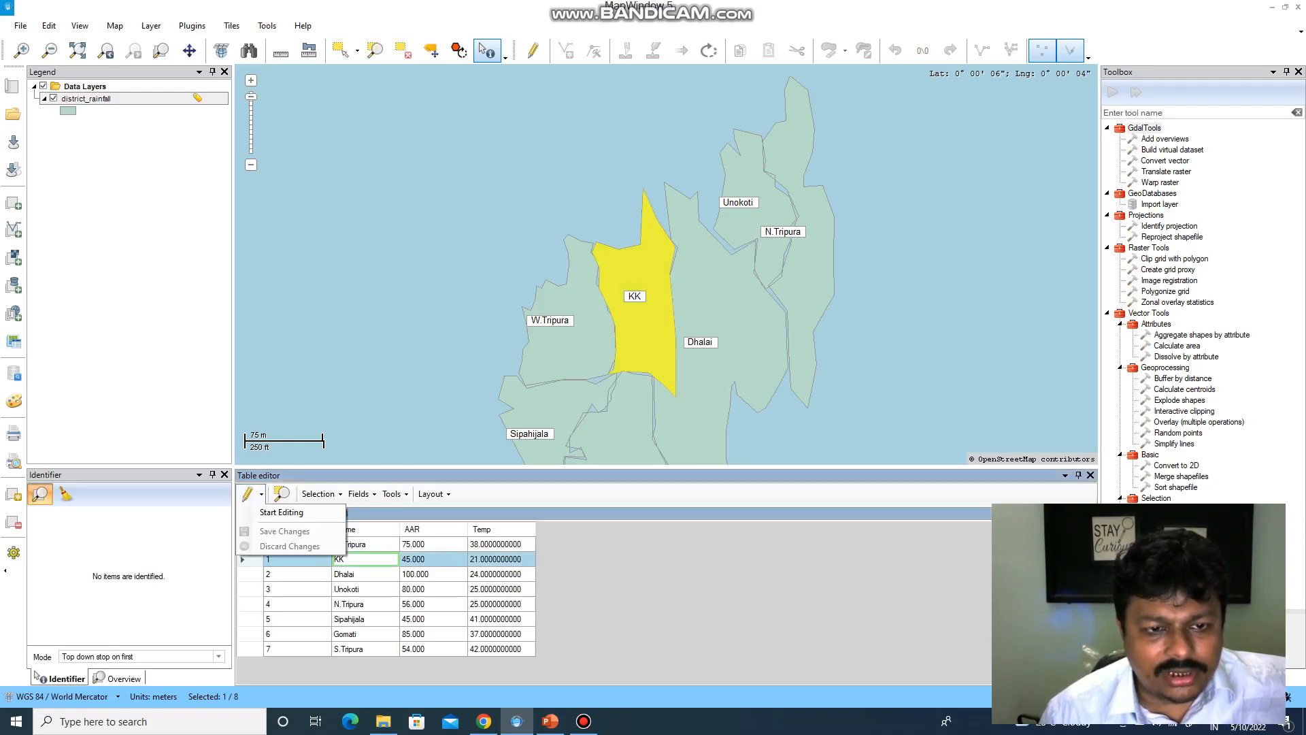
left_click(282, 512)
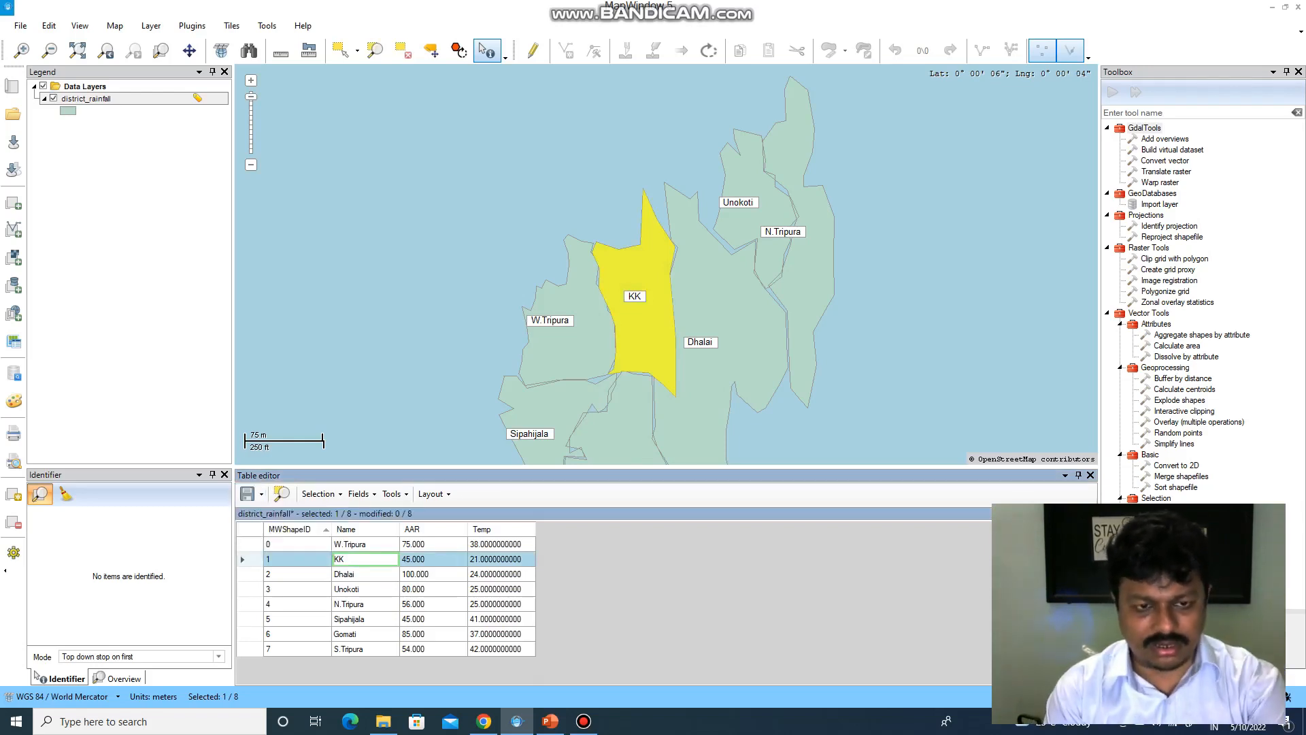
type("KK")
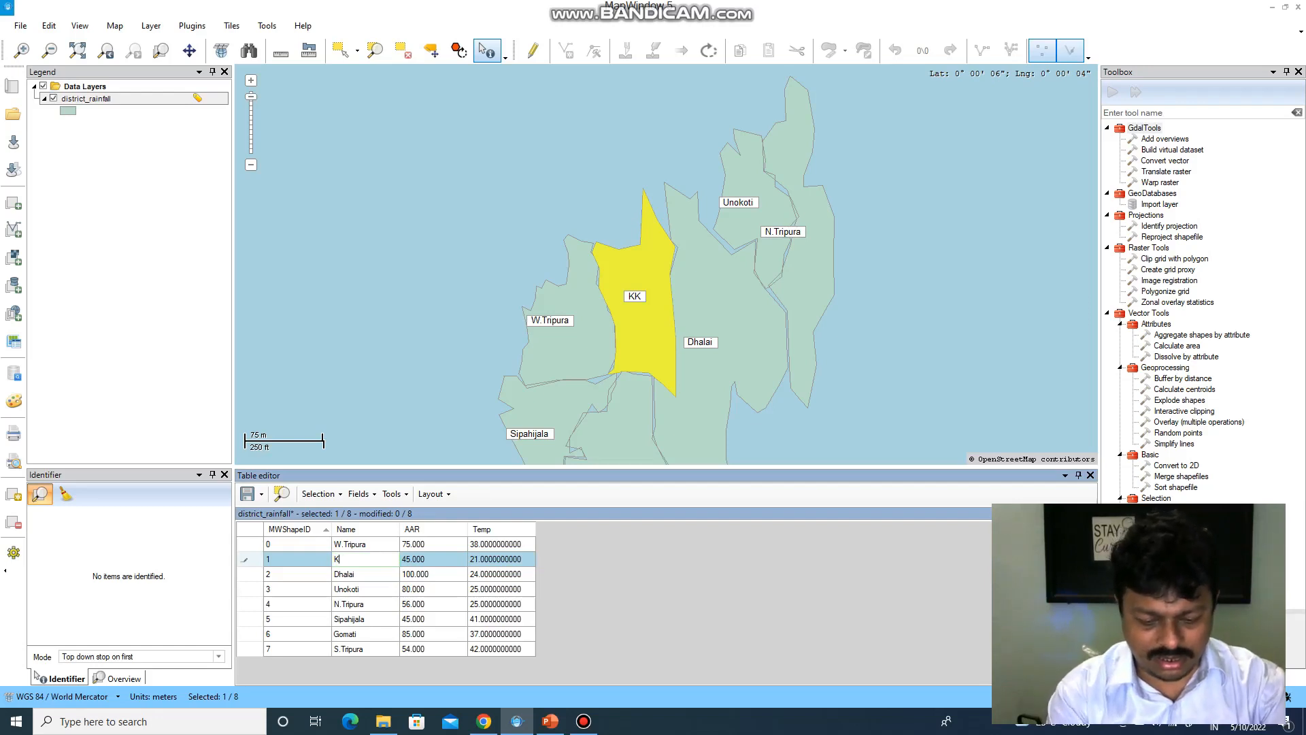
type("hoai")
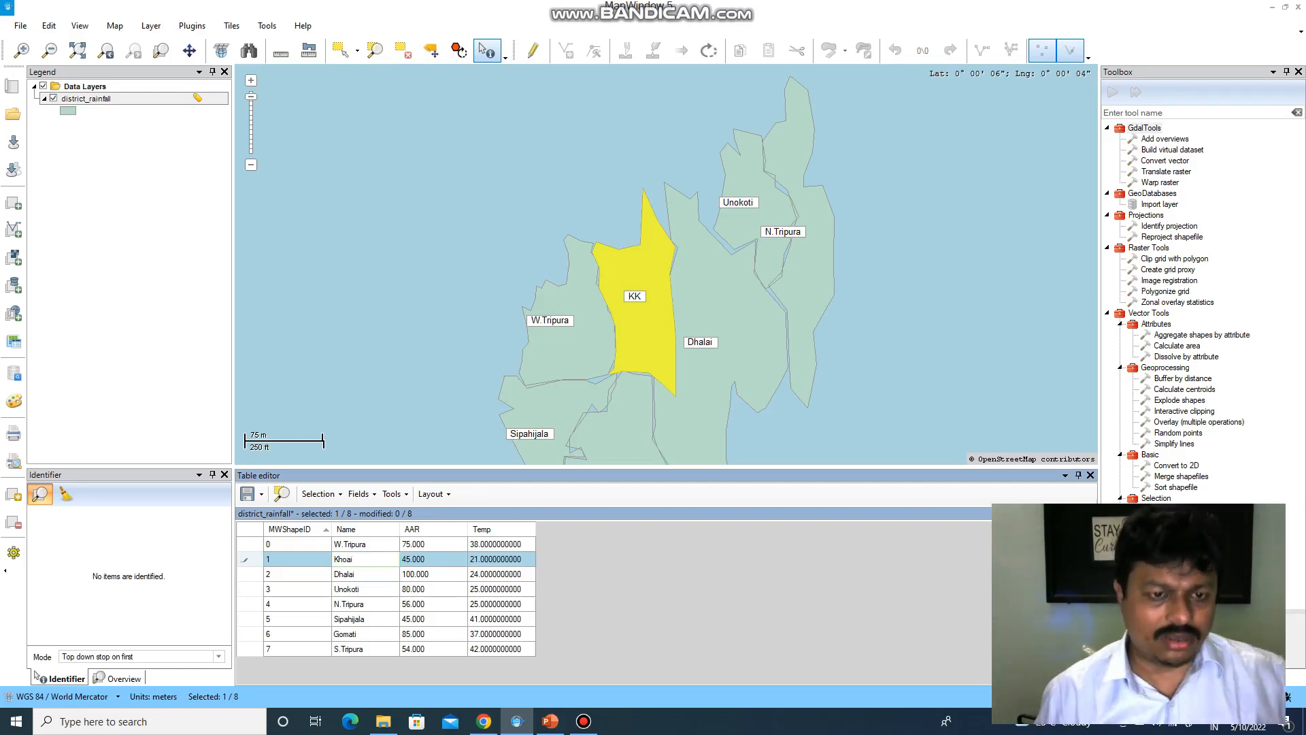
- Zoom the map to the selected district and show only the selected row
left_click(394, 495)
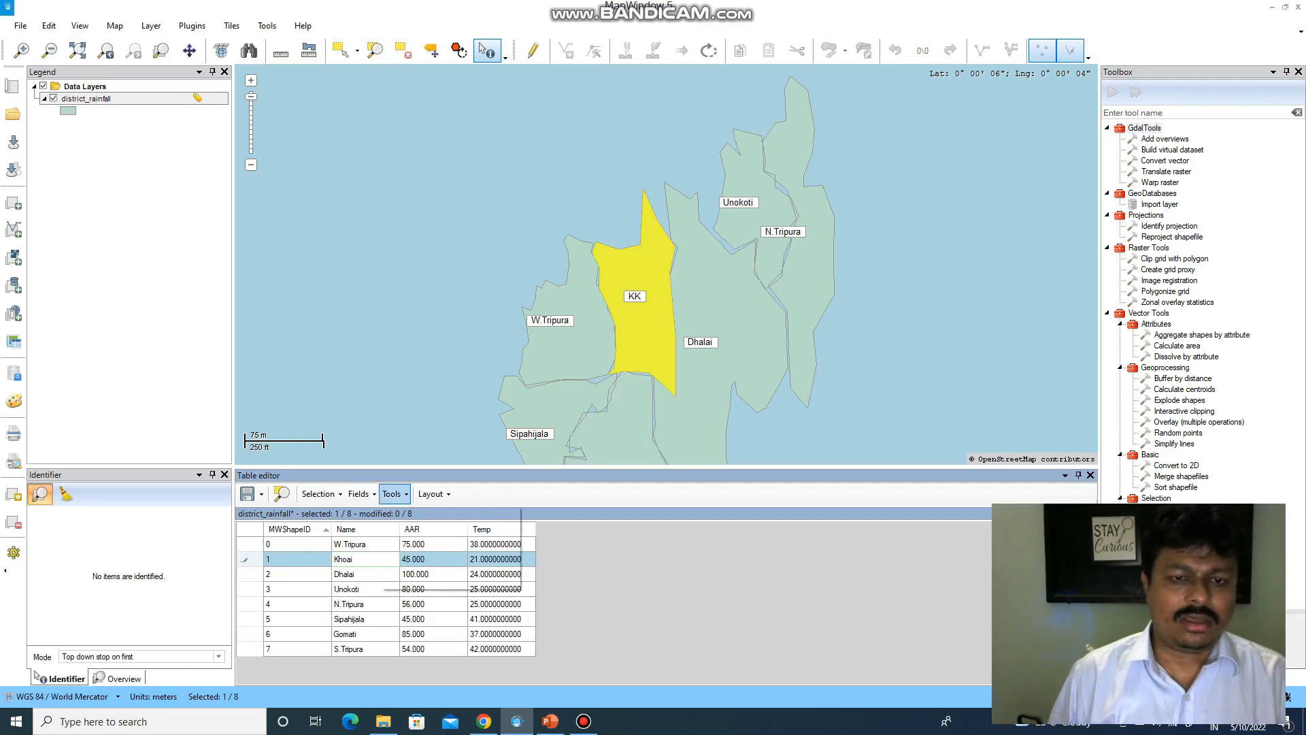
left_click(434, 494)
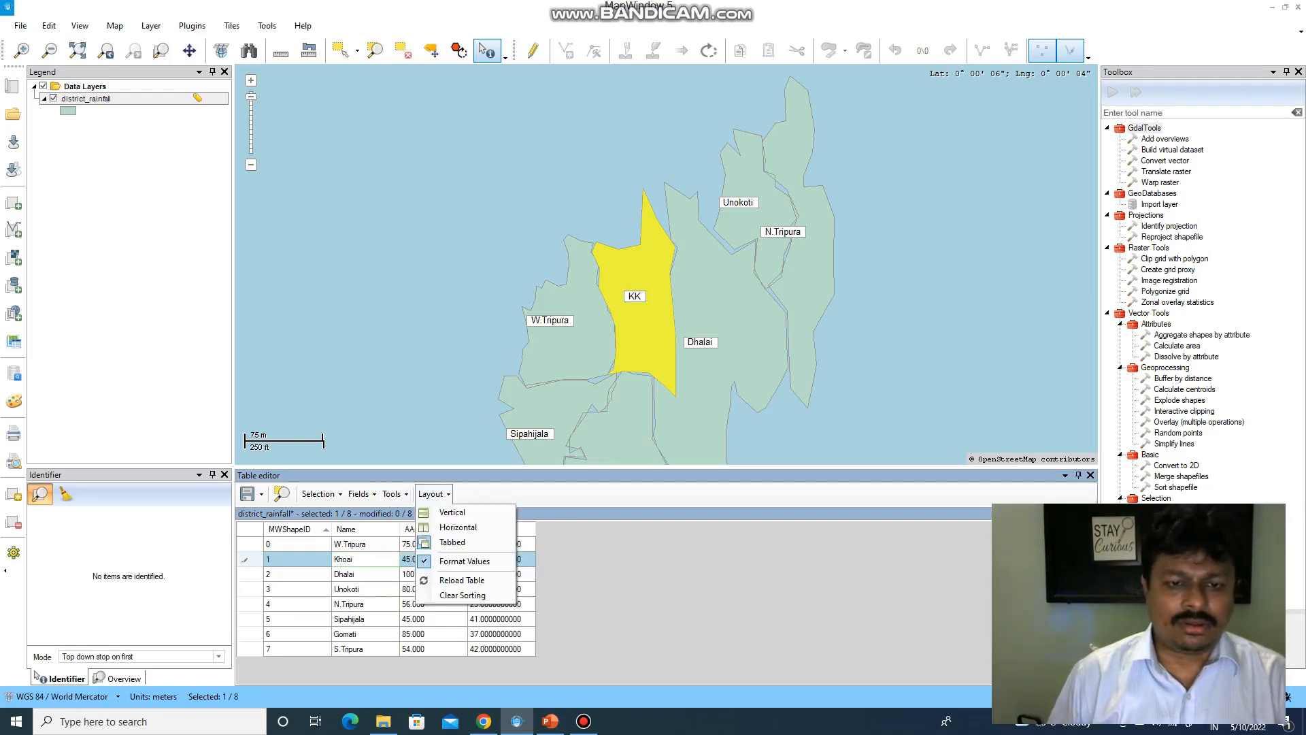
left_click(433, 494)
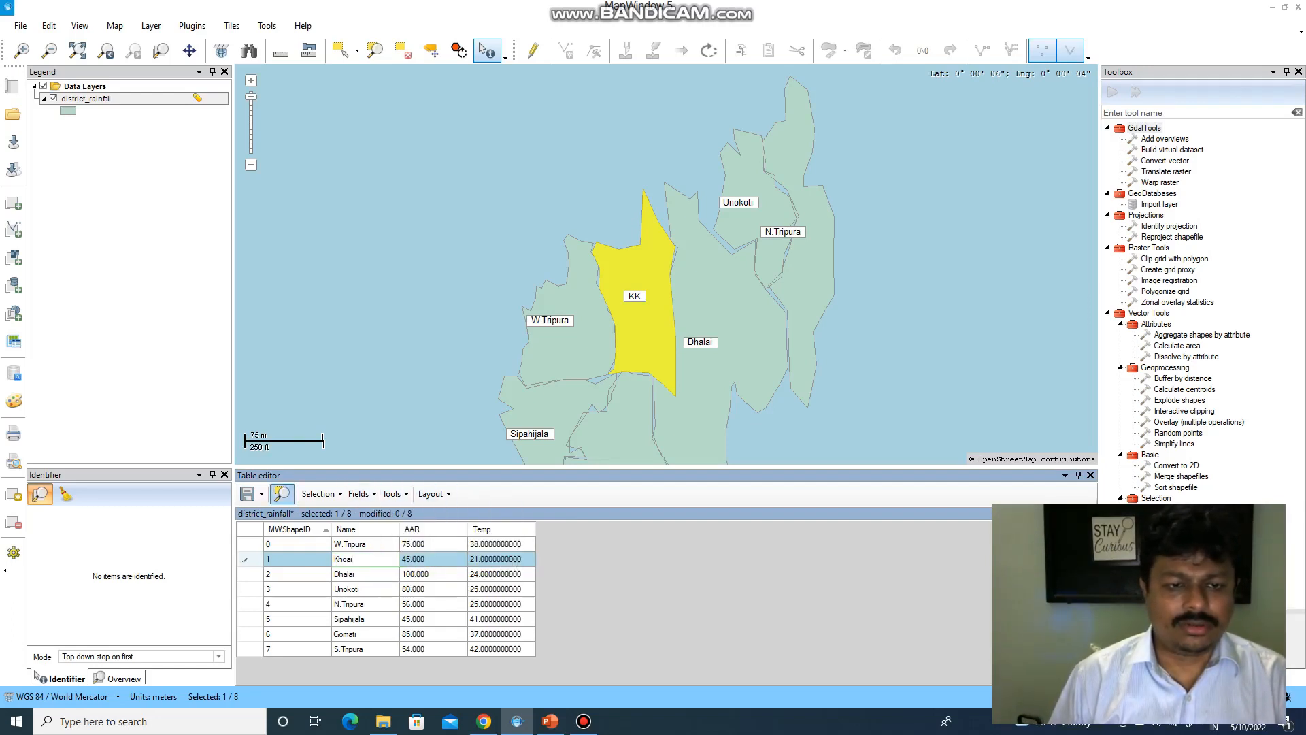
left_click(282, 494)
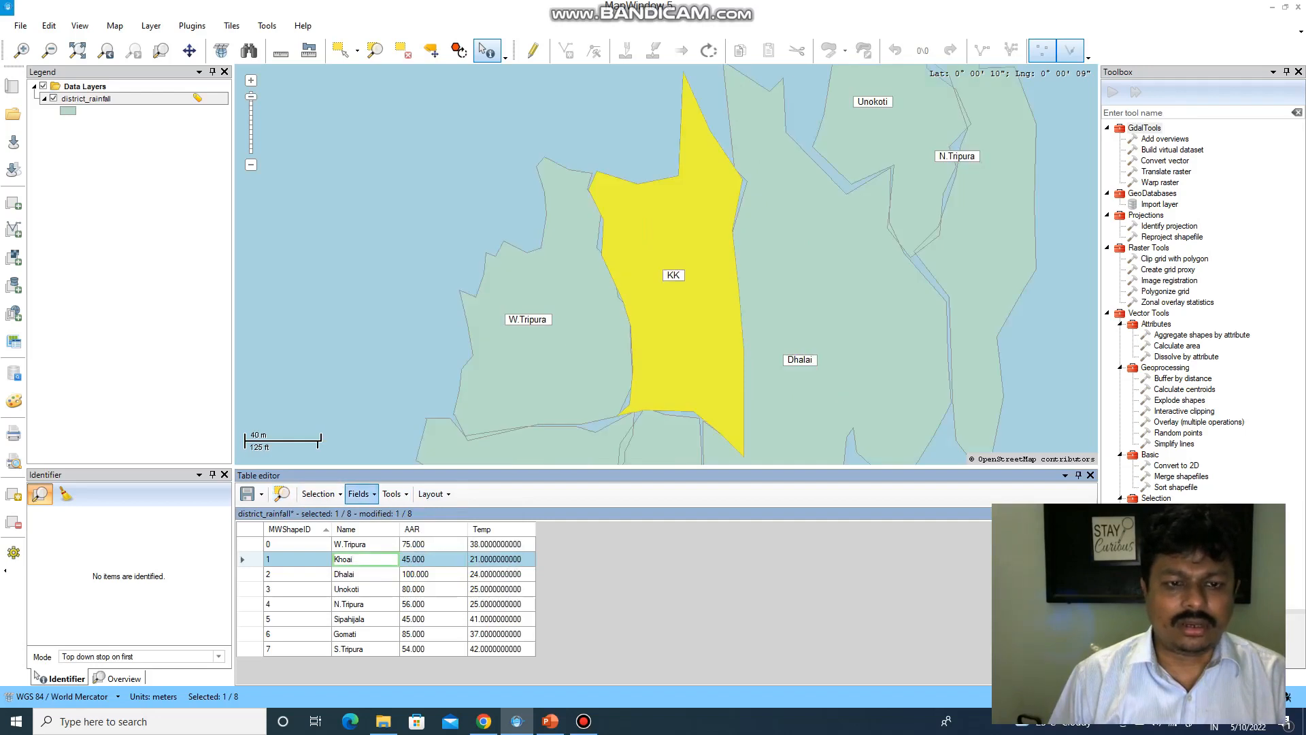
left_click(318, 494)
key("Up")
key("Up")
key("Up")
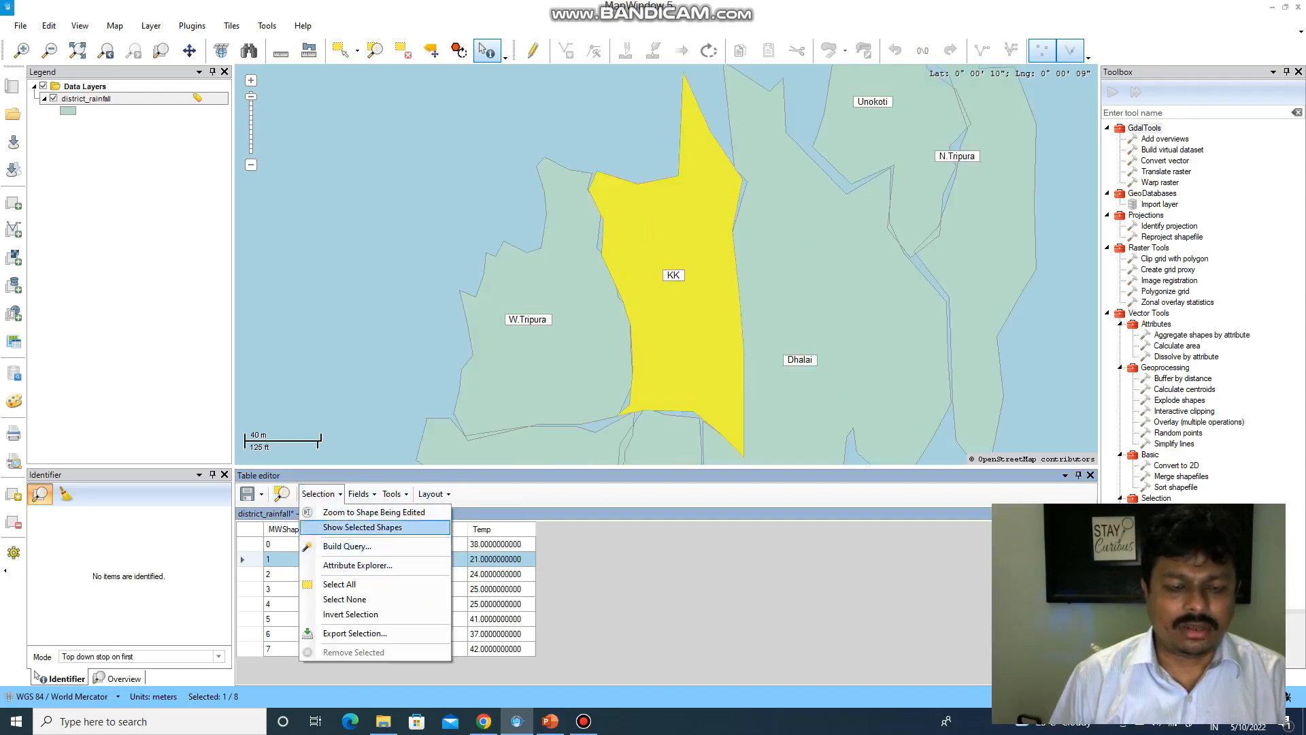
key("Down")
key("Return")
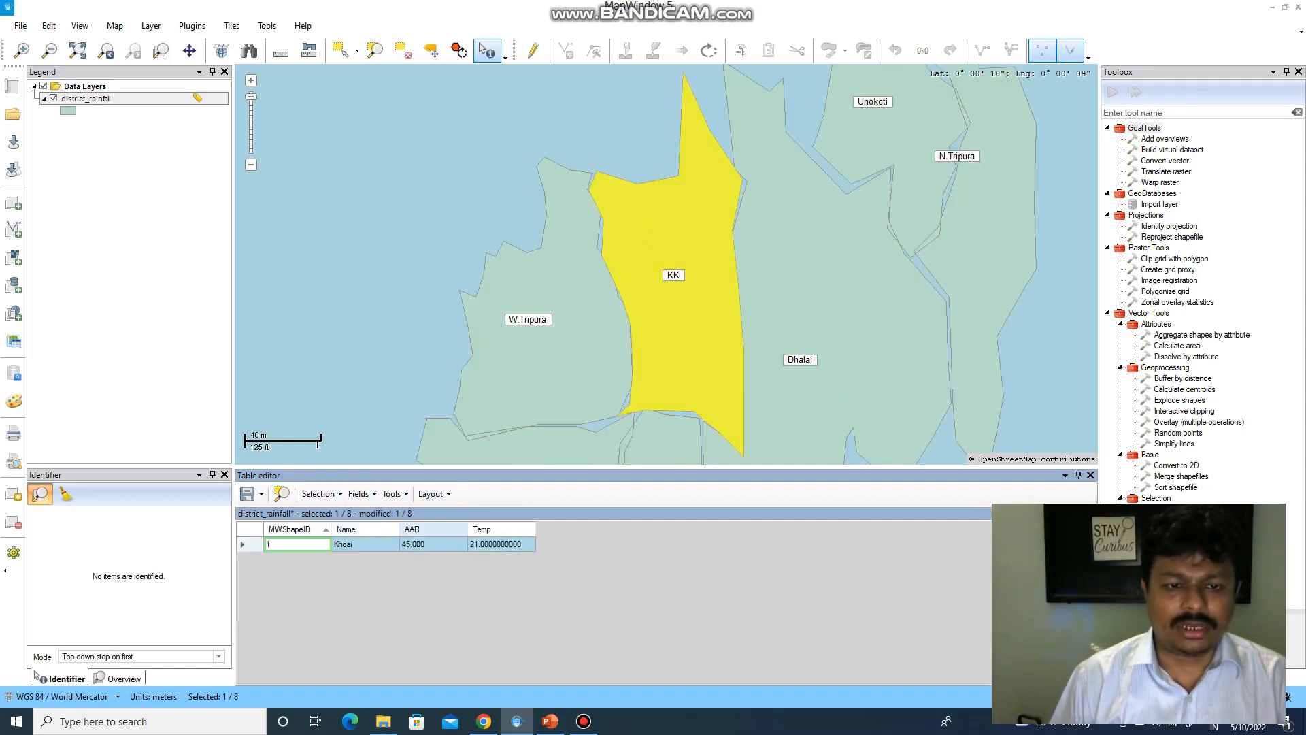
- Save the Khoai rename and stop editing
left_click(252, 494)
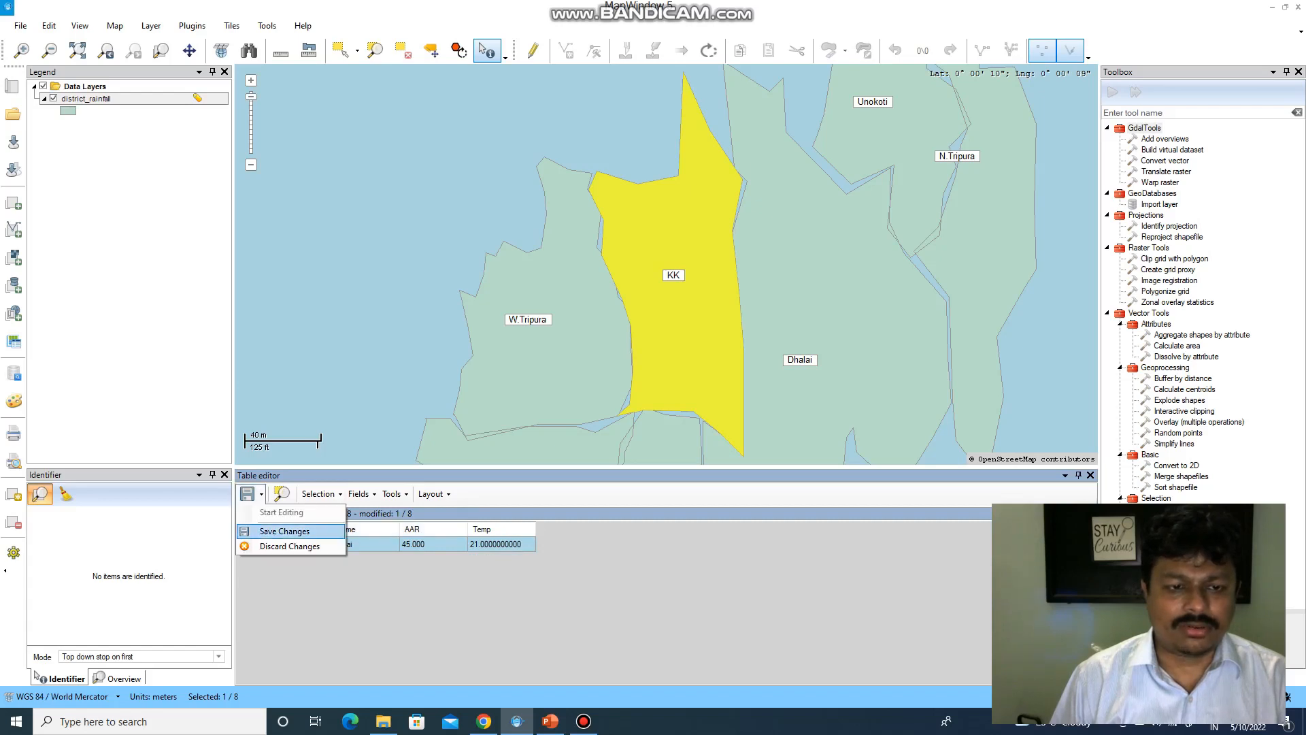
left_click(285, 531)
left_click(654, 409)
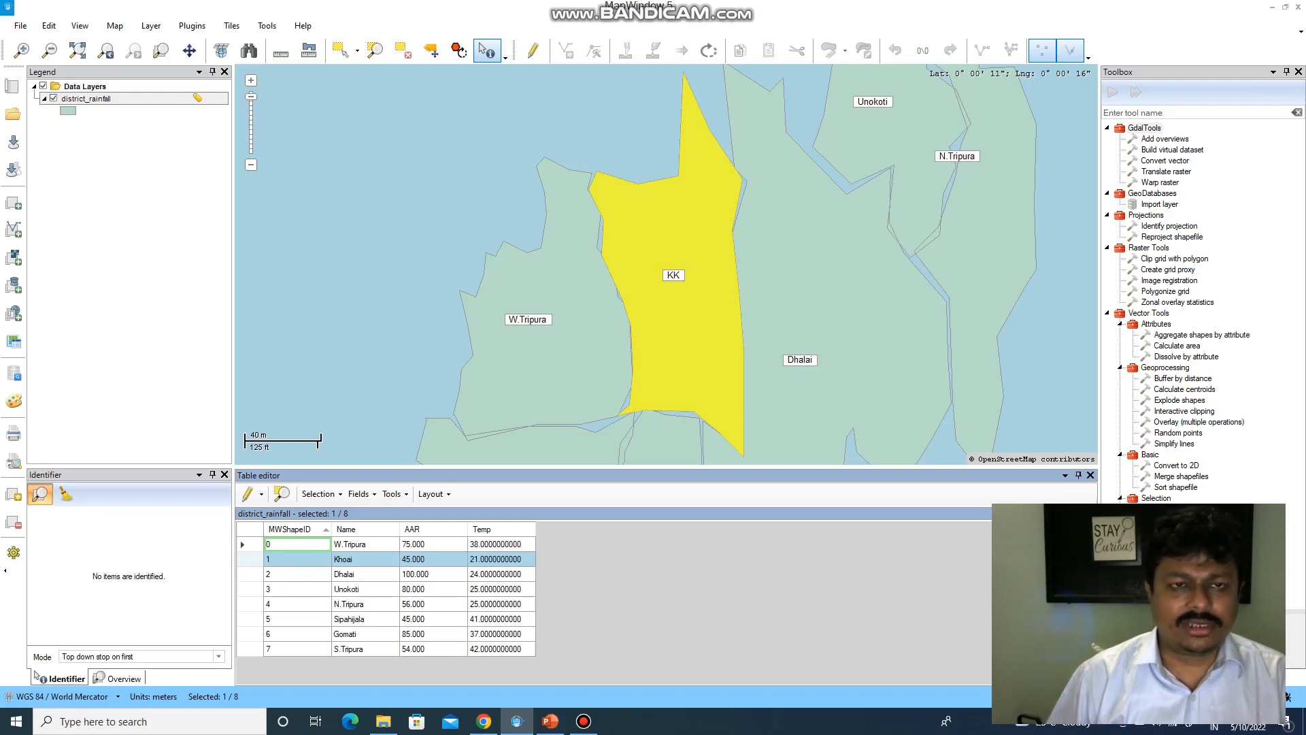
- Identify the Khoai district on the map, showing Name Khoai, AAR 45, Temp 21
left_click(320, 494)
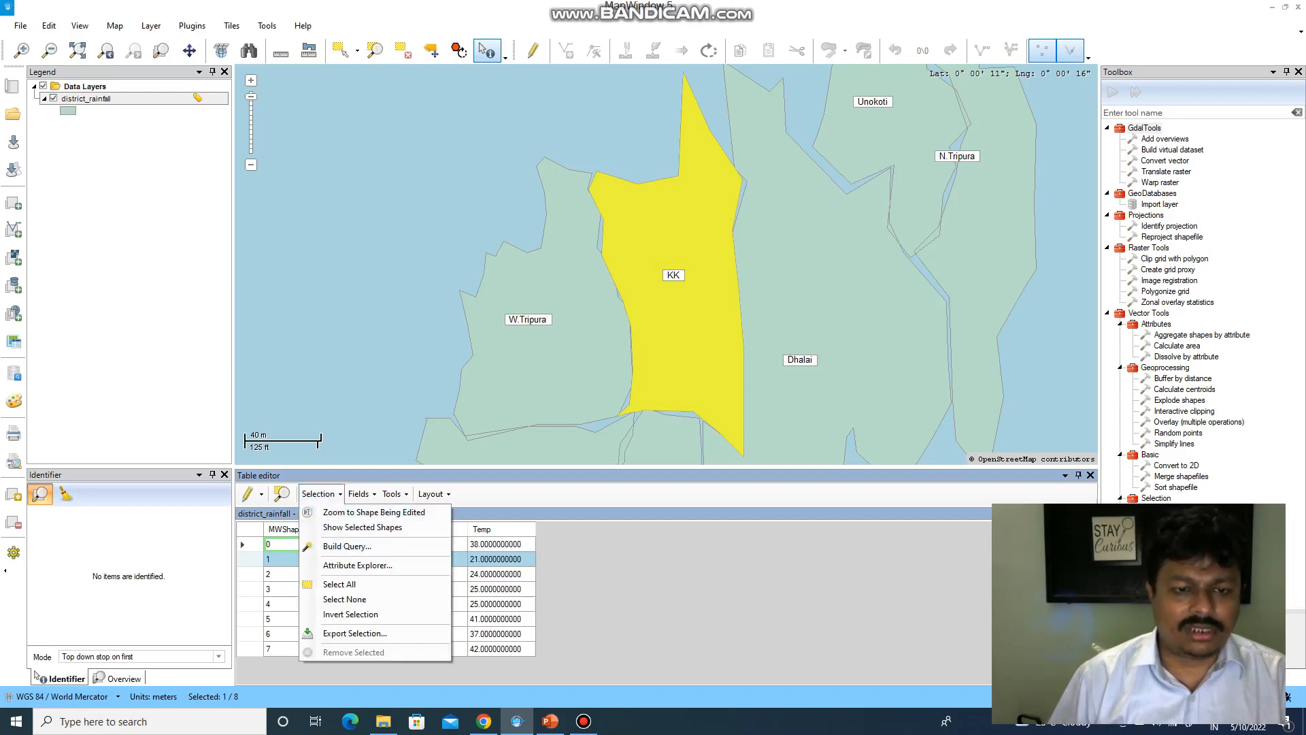
left_click(320, 494)
left_click(319, 494)
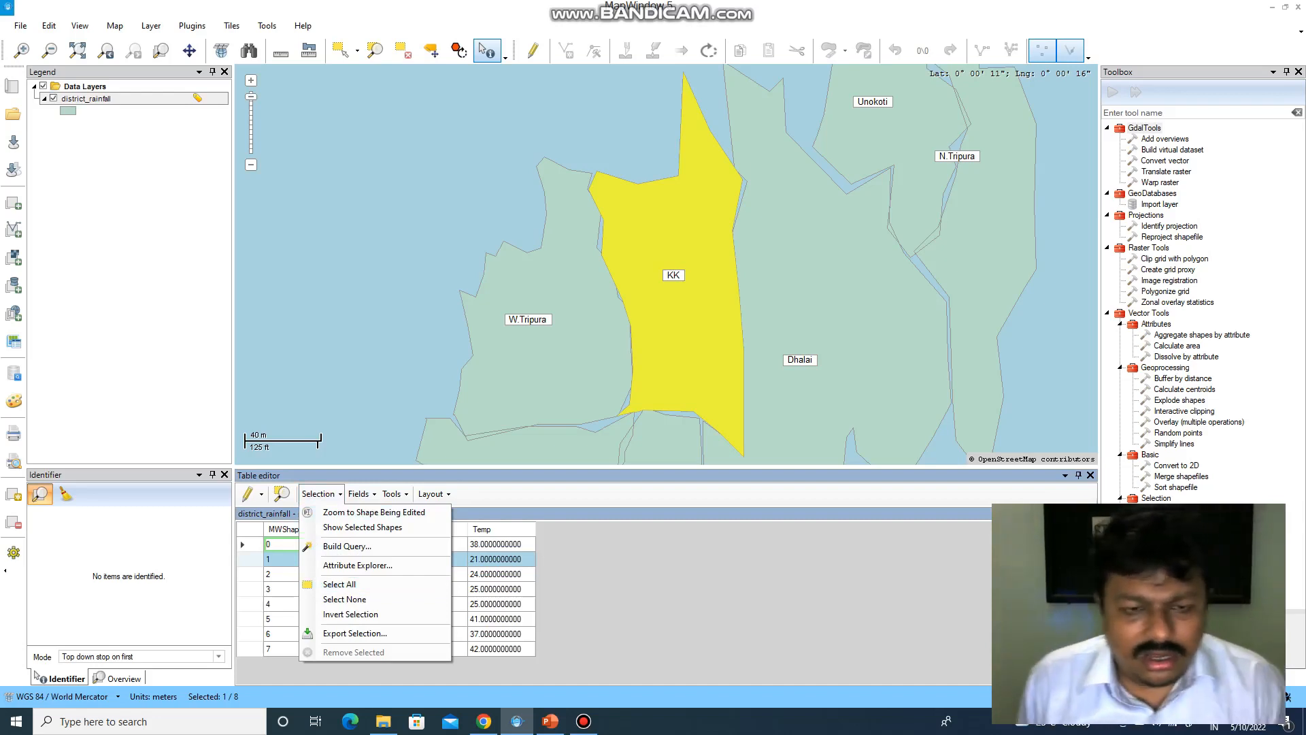
key("Escape")
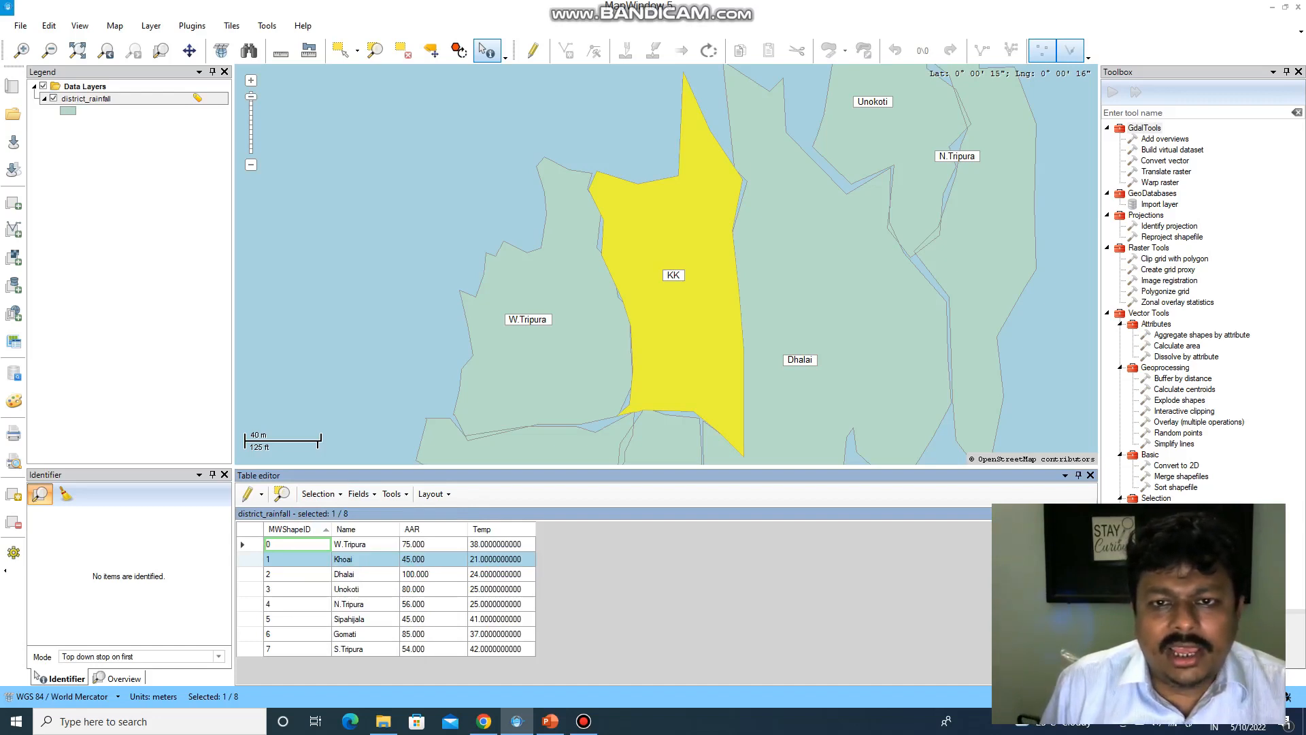
left_click(487, 51)
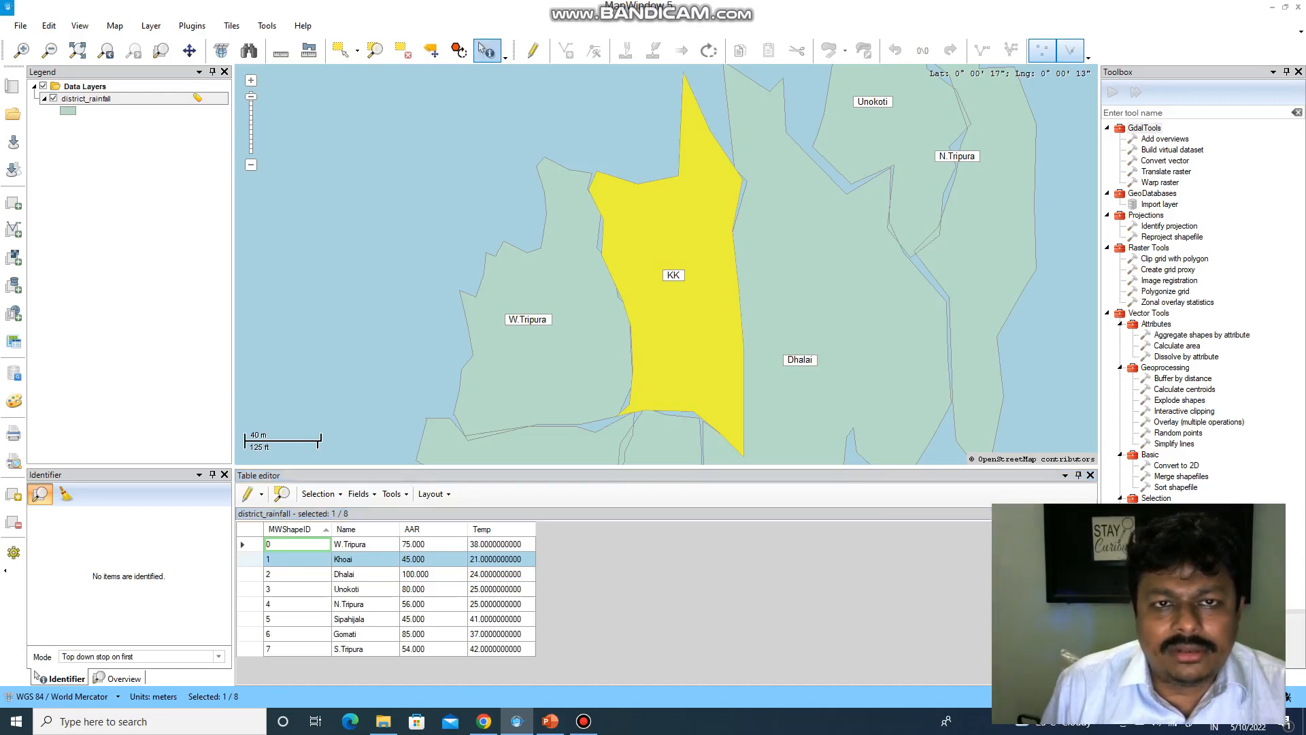
left_click(684, 248)
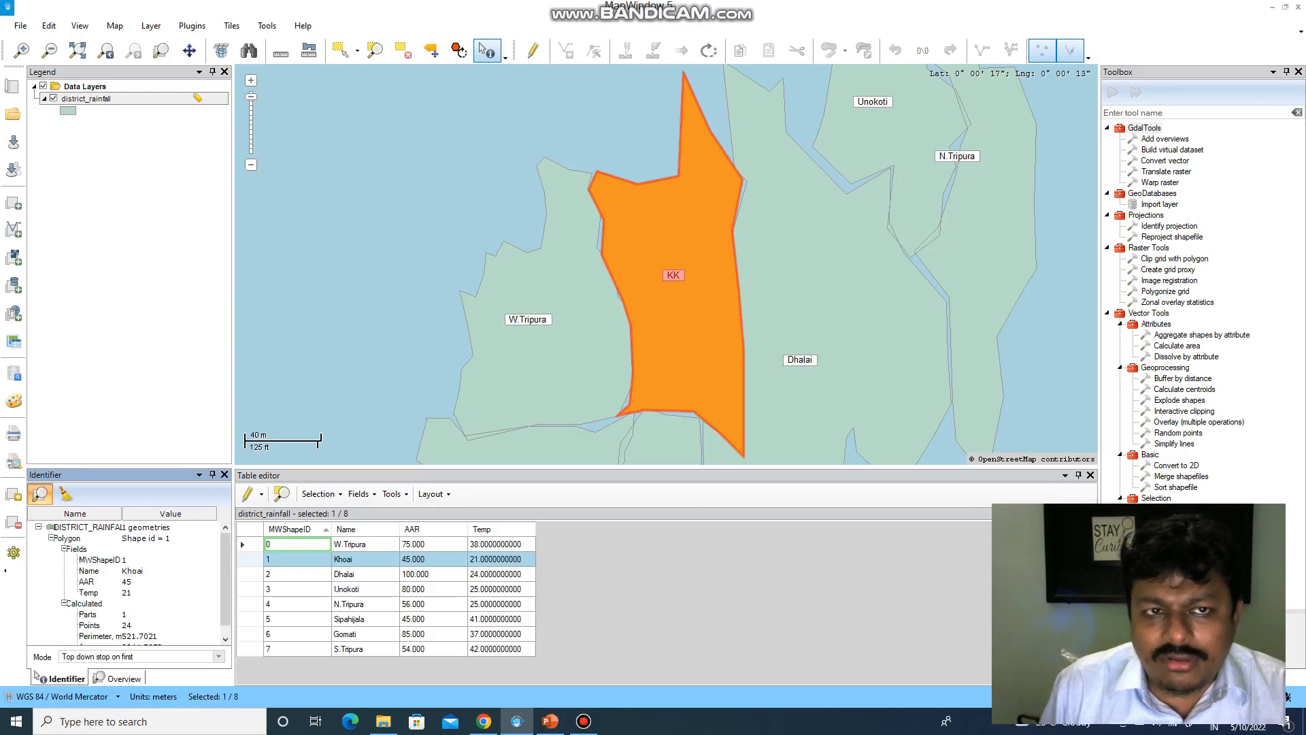
- Change the district_rainfall label field from Name to AAR and apply it
right_click(77, 101)
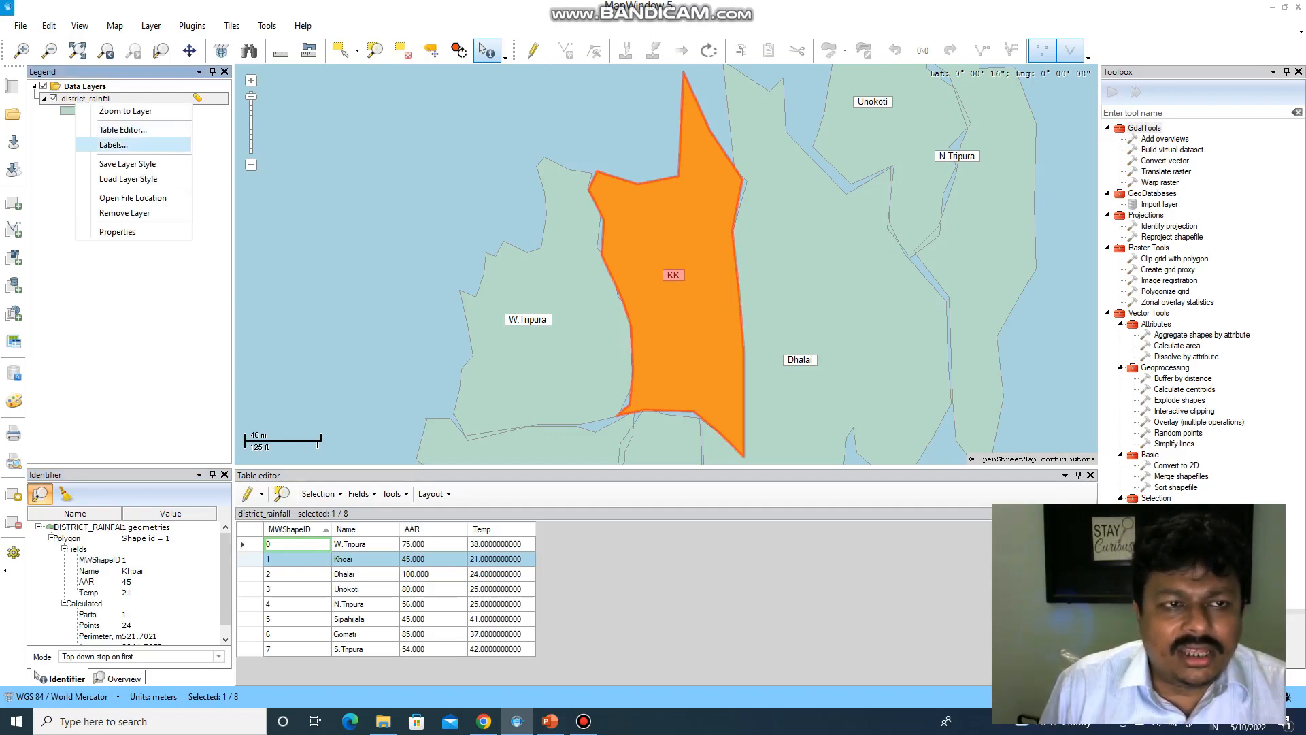
left_click(117, 231)
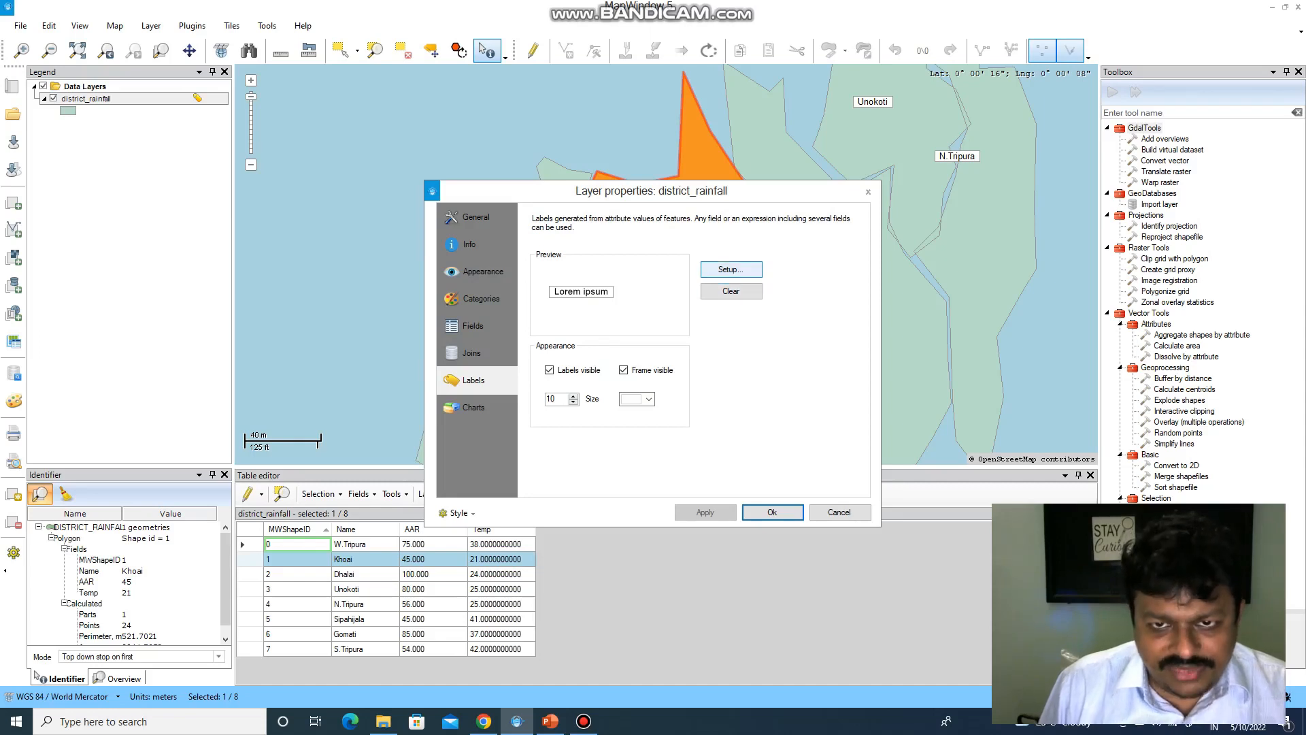
left_click(731, 270)
left_click(732, 282)
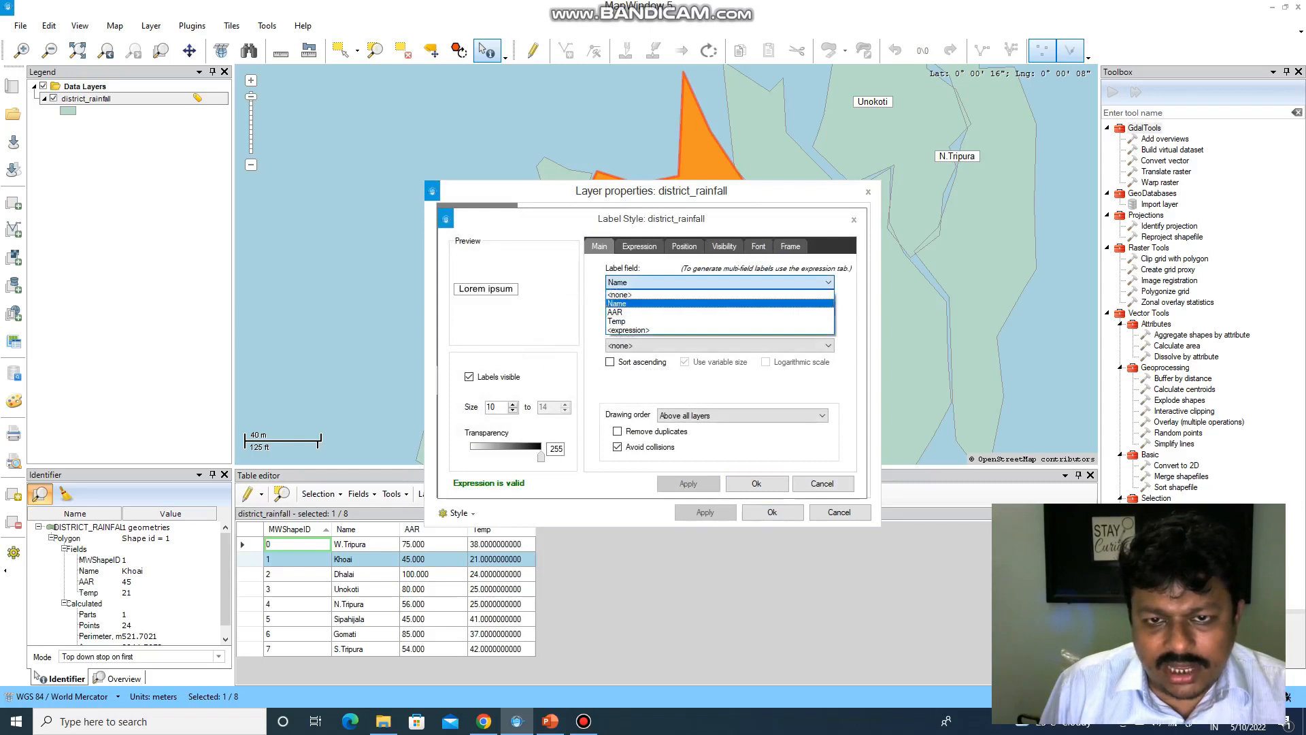
left_click(616, 311)
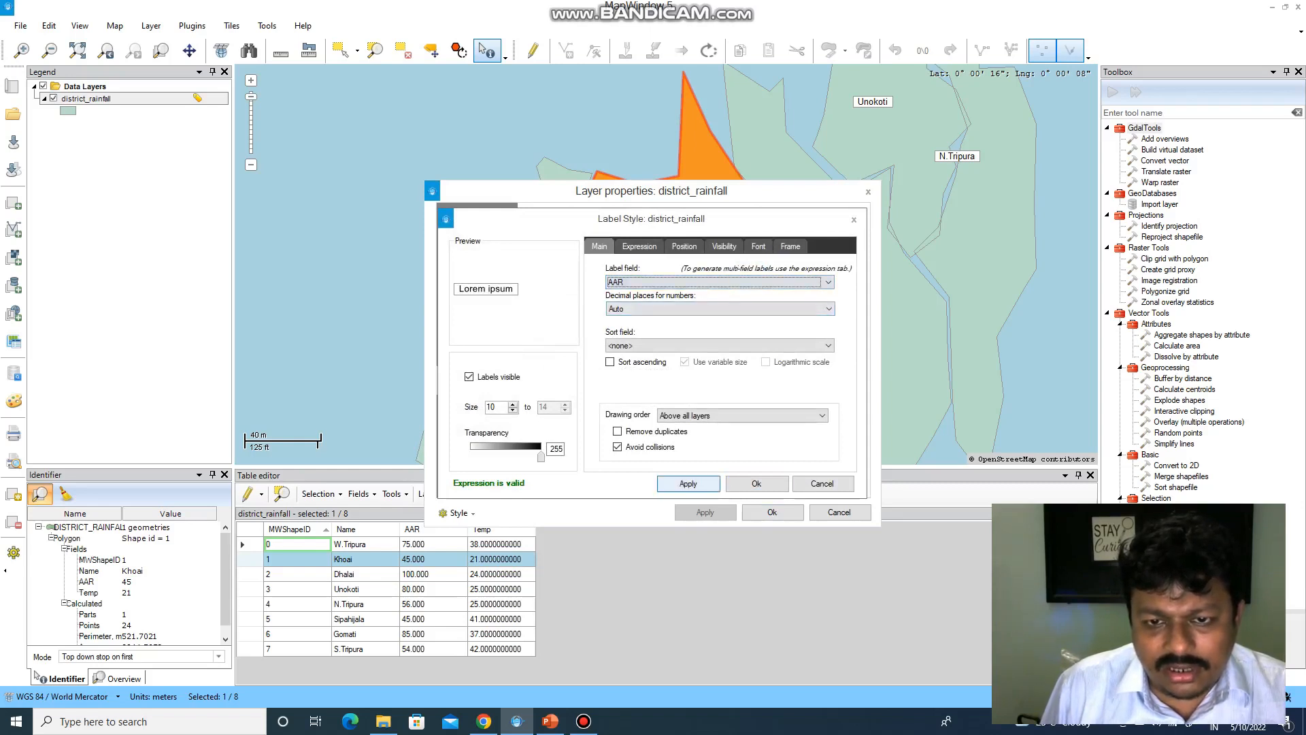
left_click(688, 484)
left_click(756, 484)
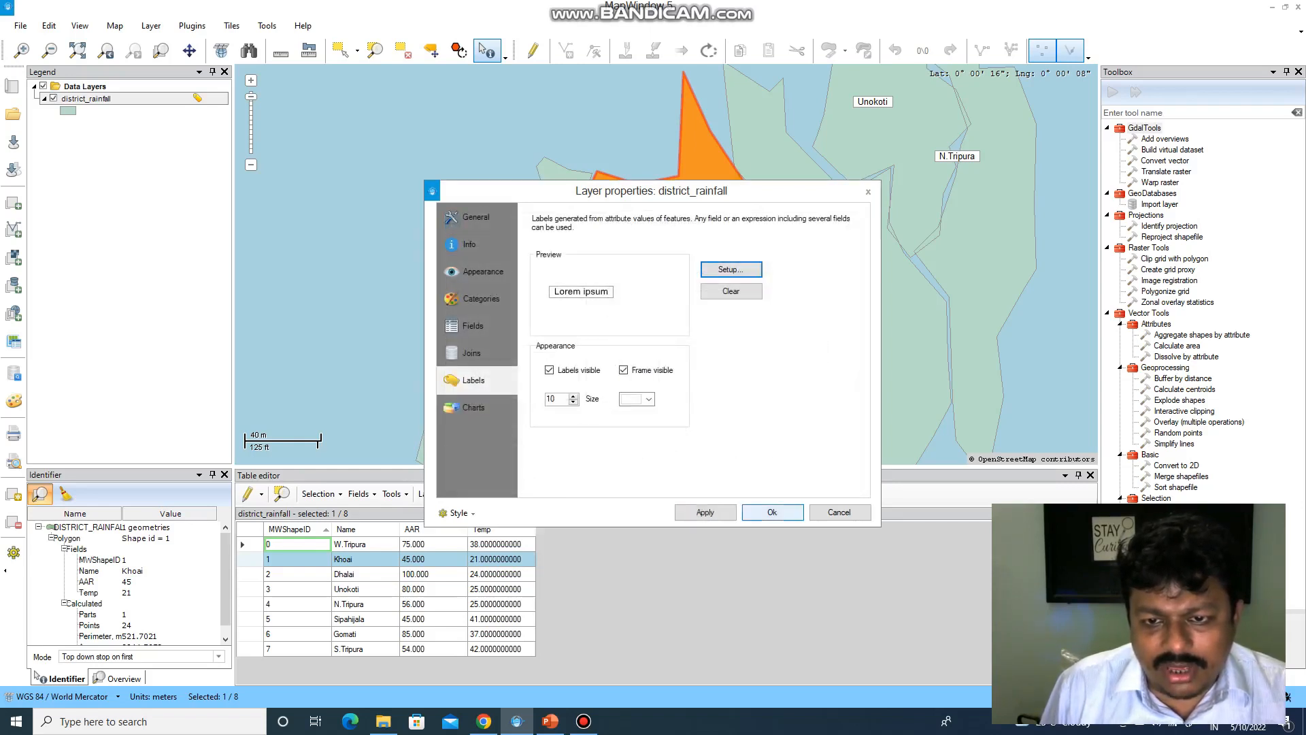
left_click(704, 512)
left_click(772, 512)
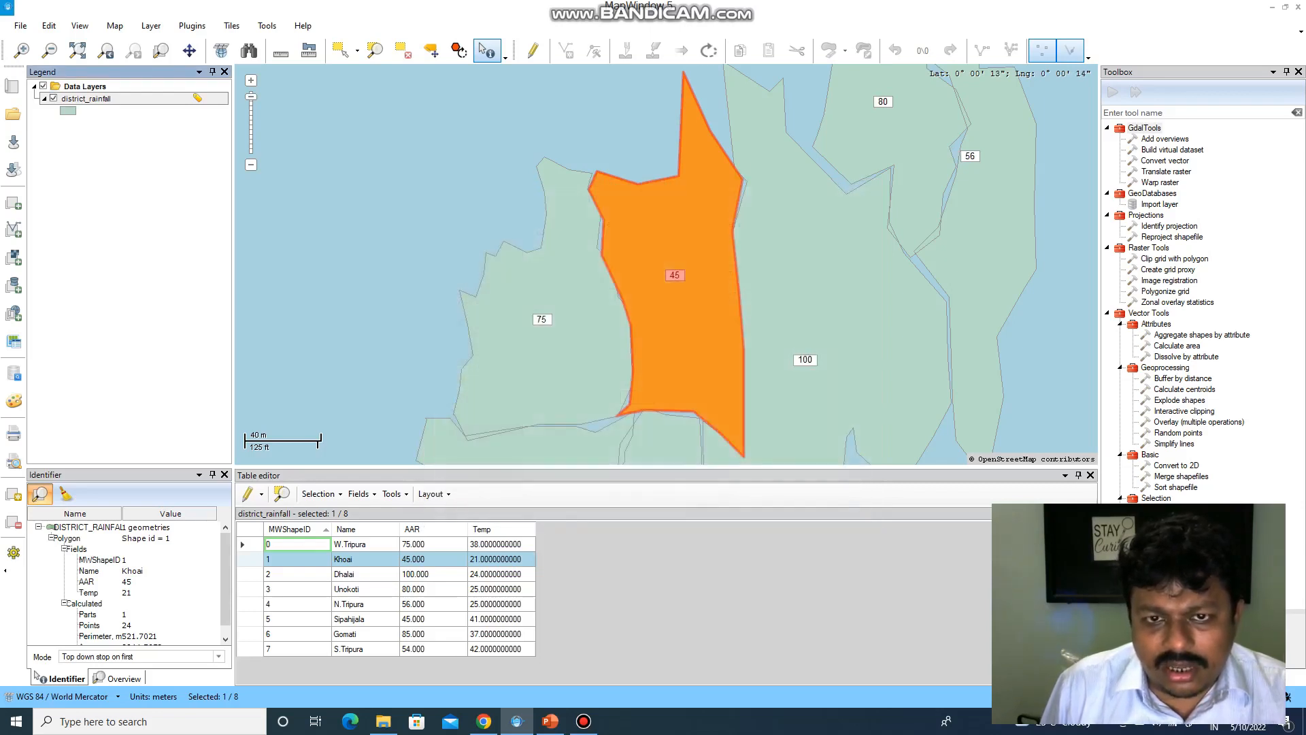
- Switch the district_rainfall label field from AAR to Name and apply it
right_click(135, 98)
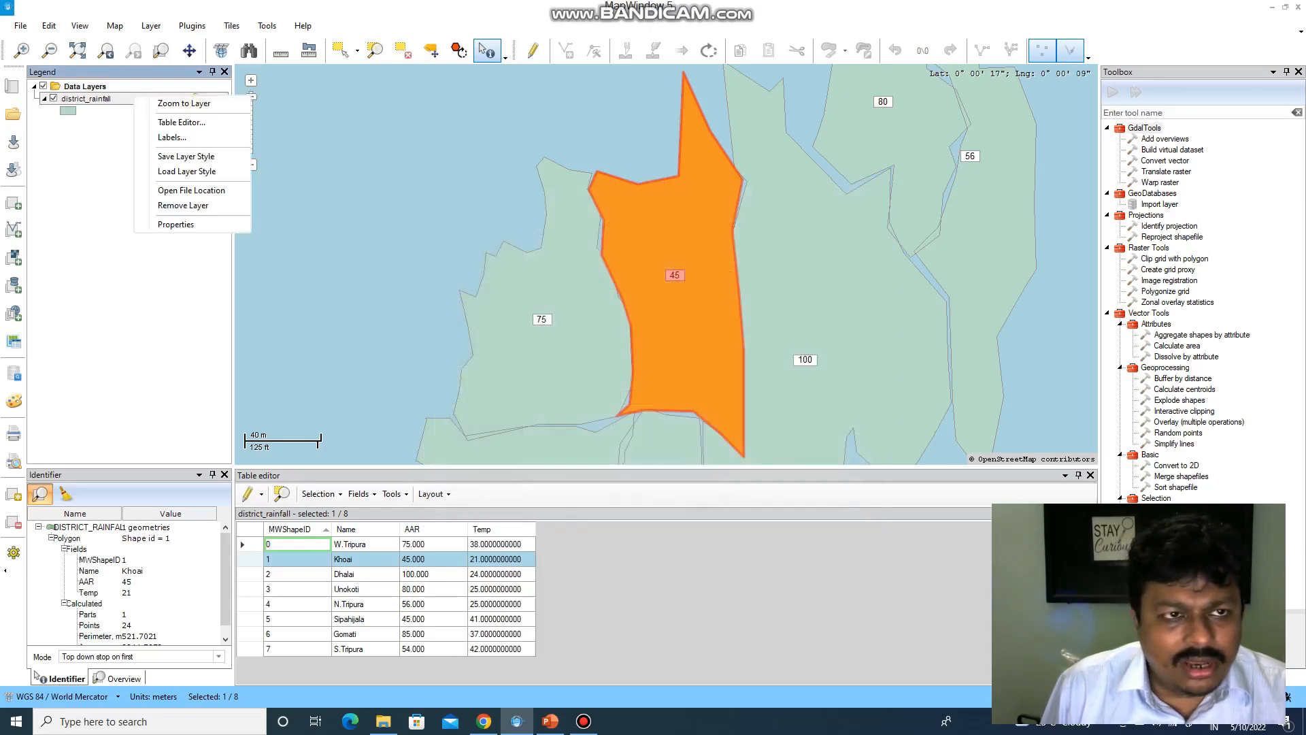
left_click(172, 136)
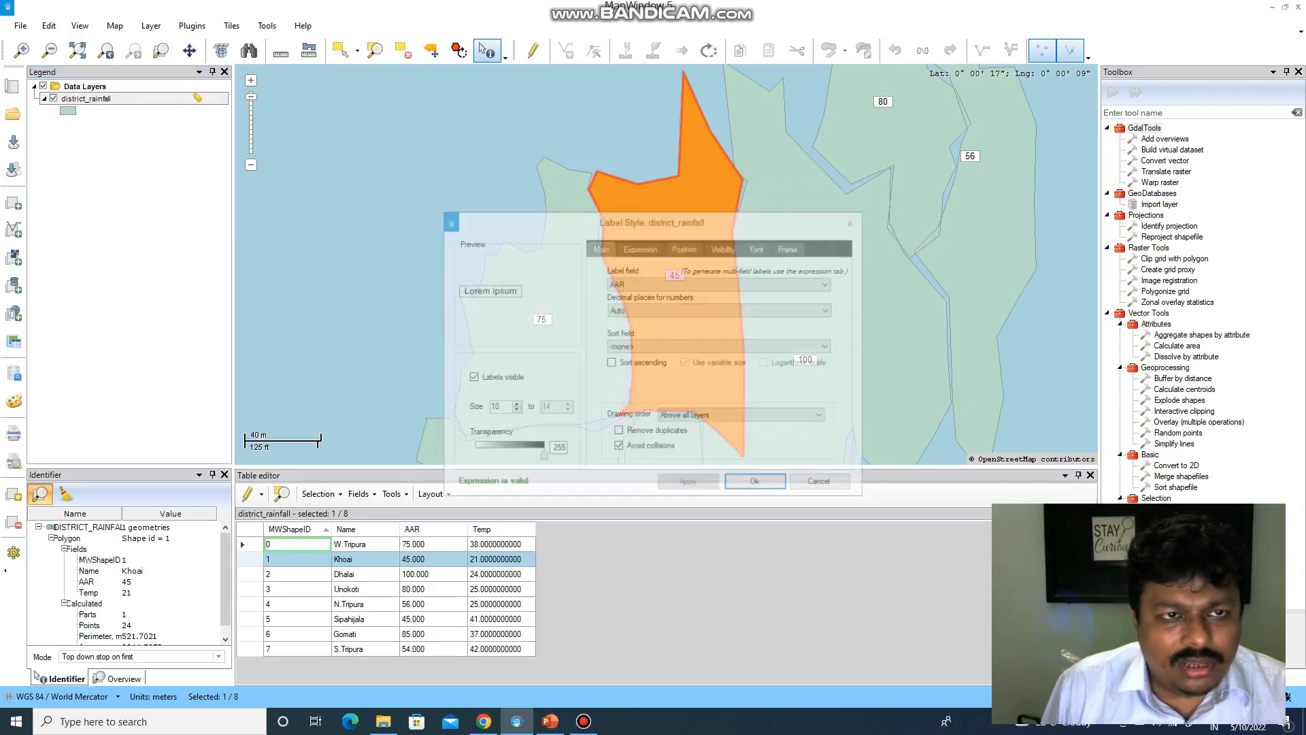
left_click(721, 282)
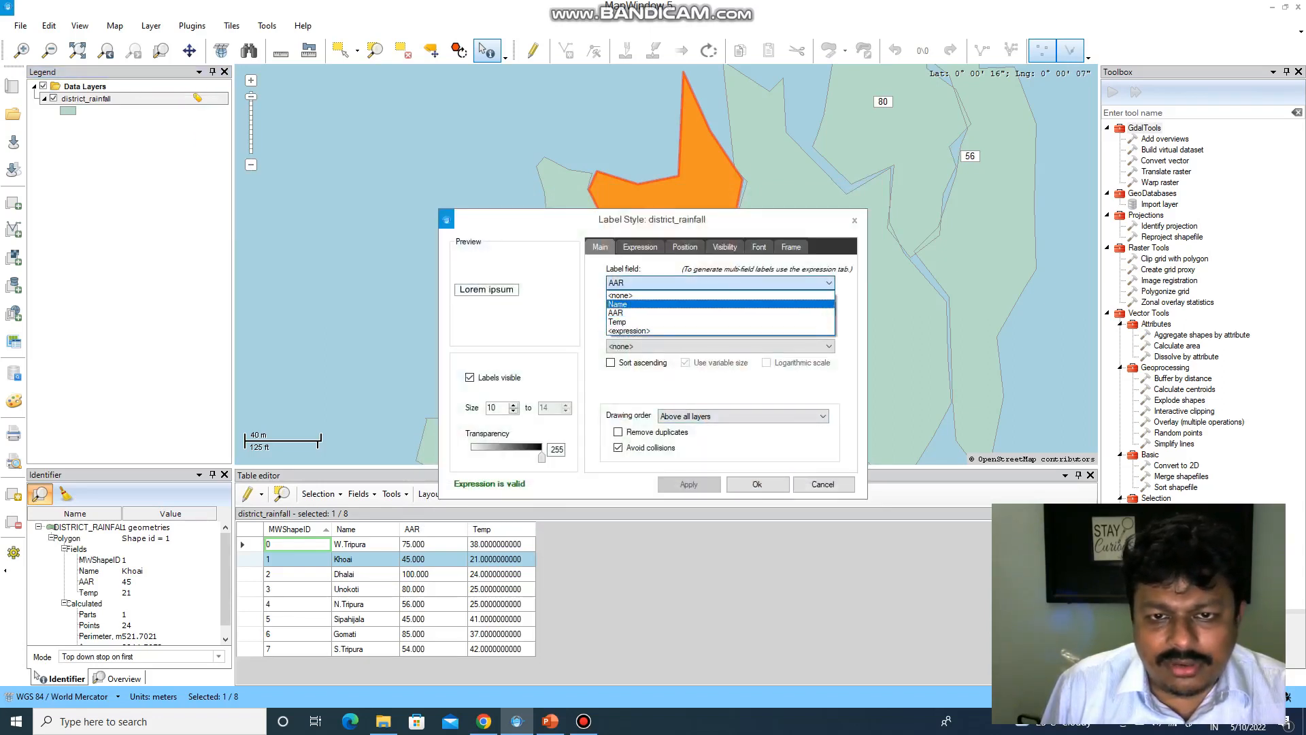
left_click(720, 303)
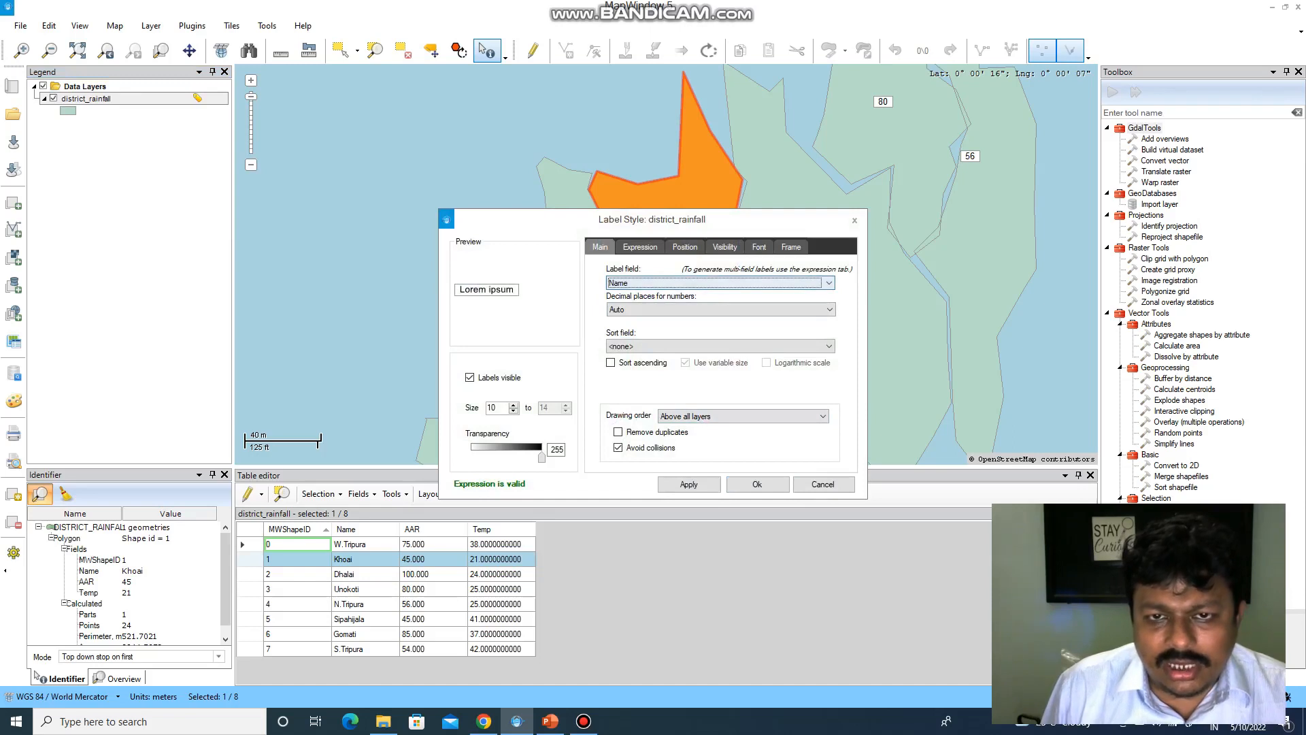
left_click(689, 484)
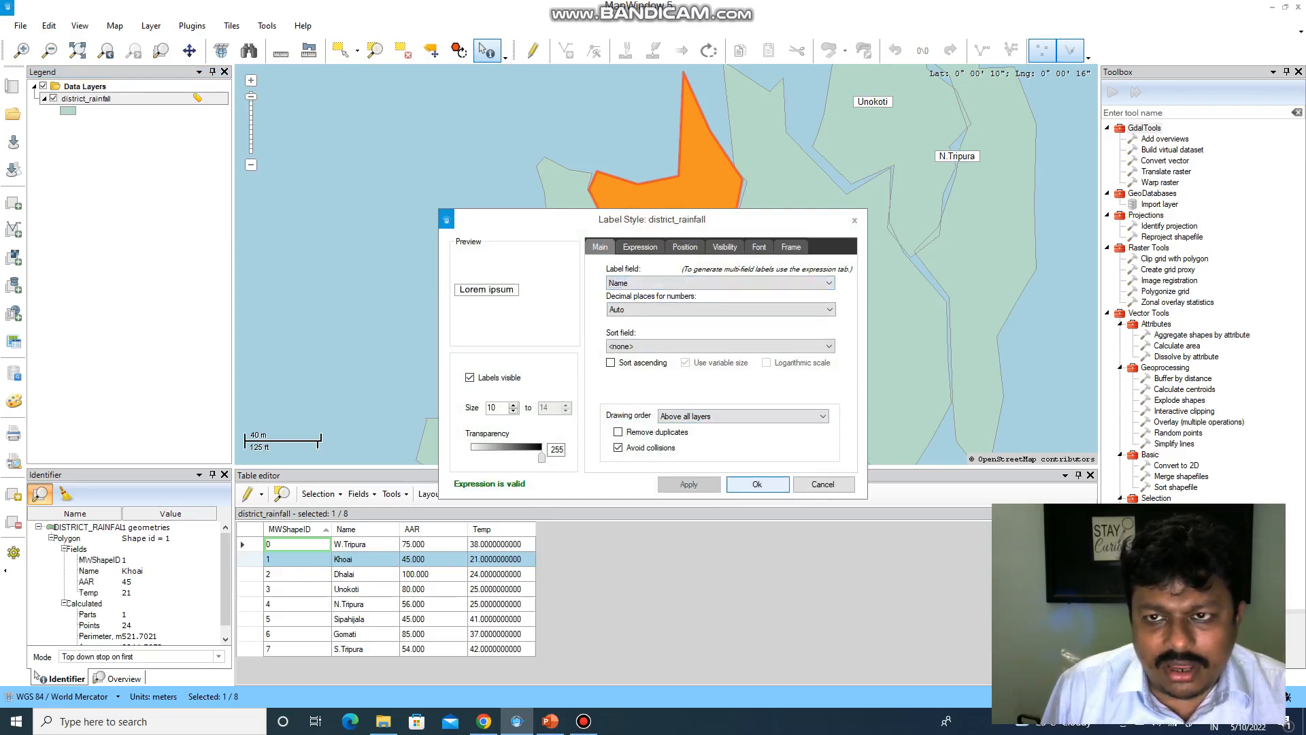
left_click(756, 483)
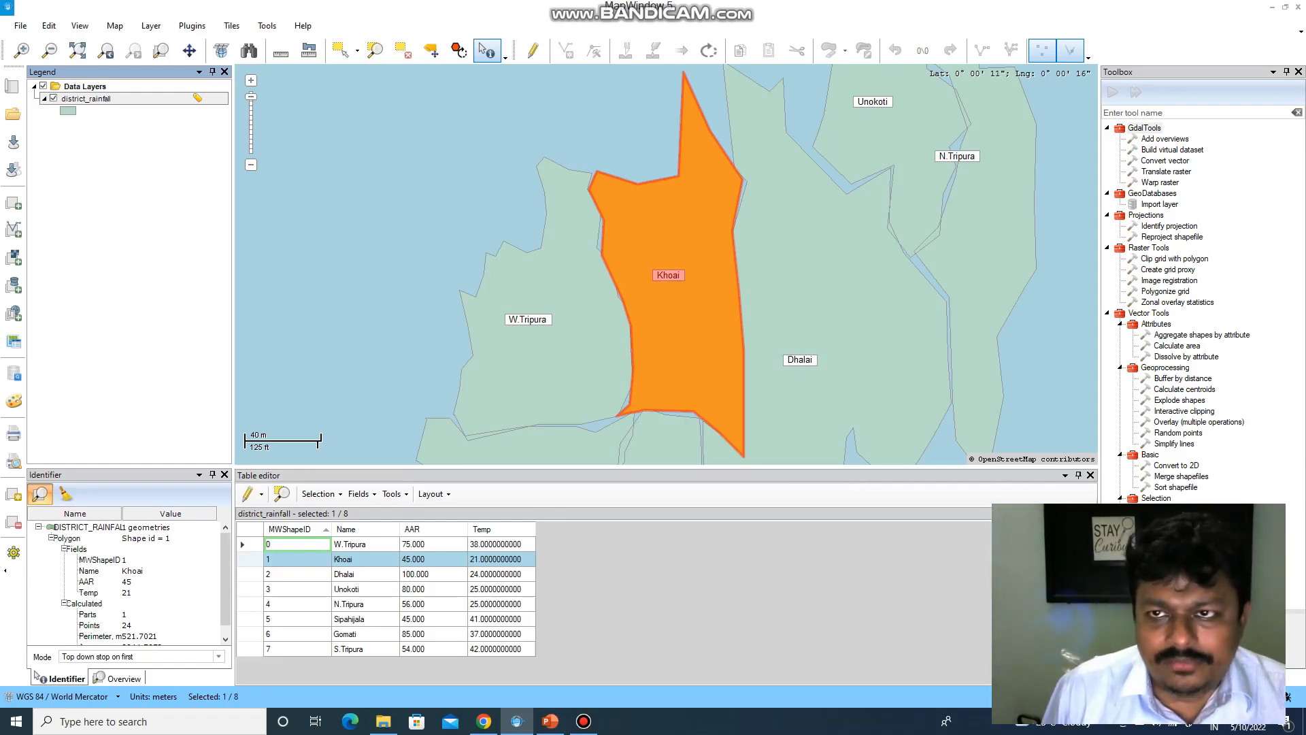
left_click(584, 721)
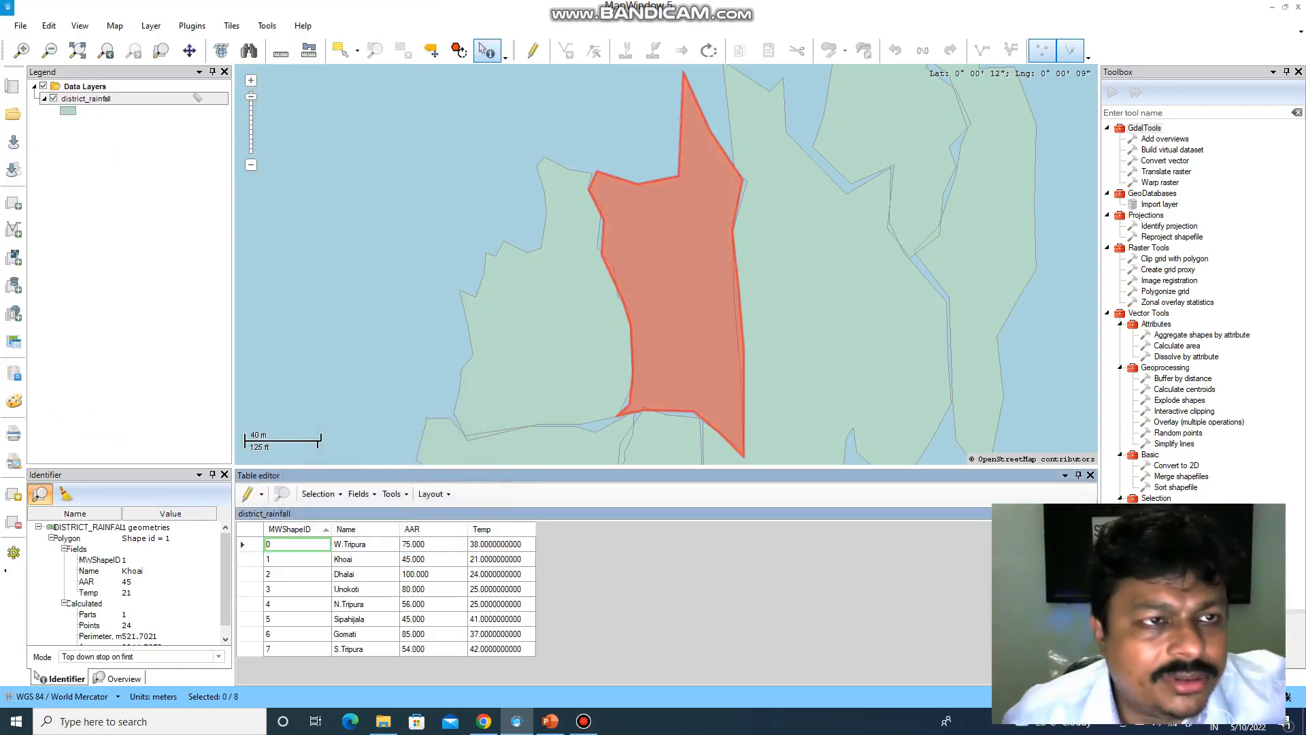
- Relabel district_rainfall by Name so names like Unokoti and N.Tripura appear
right_click(123, 108)
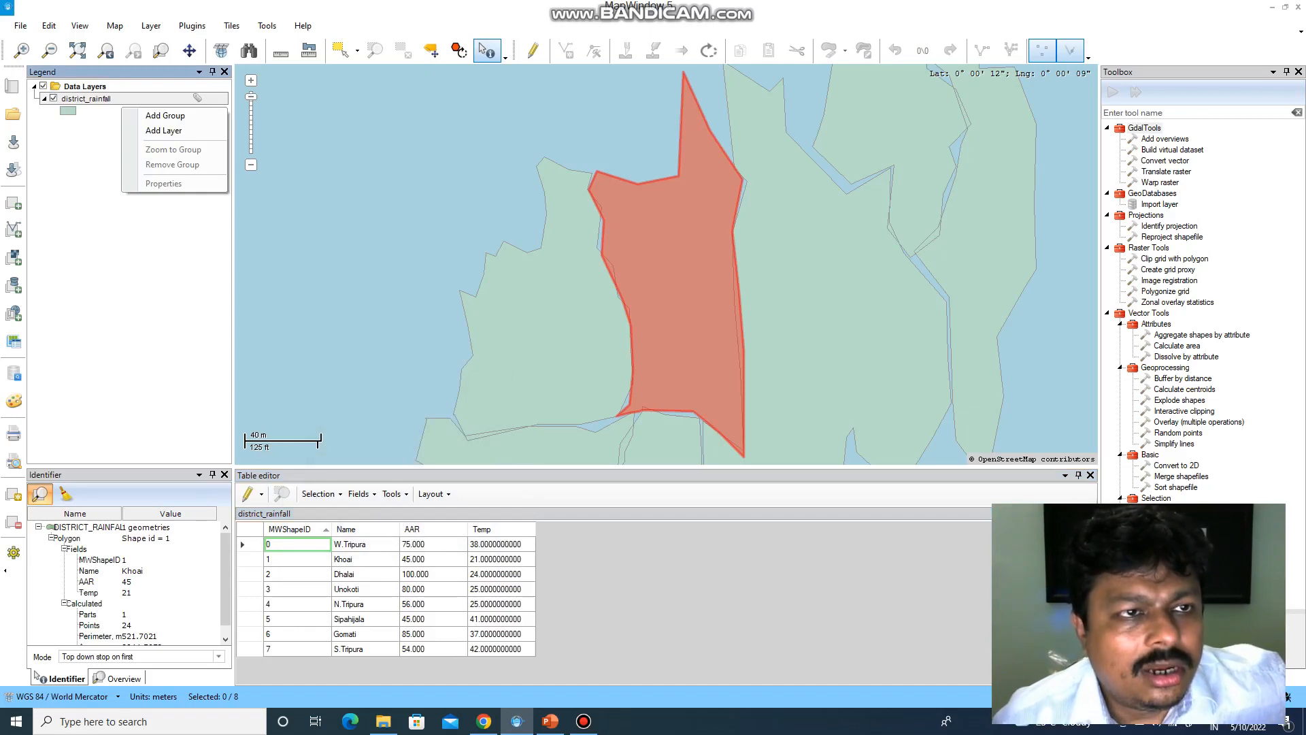
right_click(107, 99)
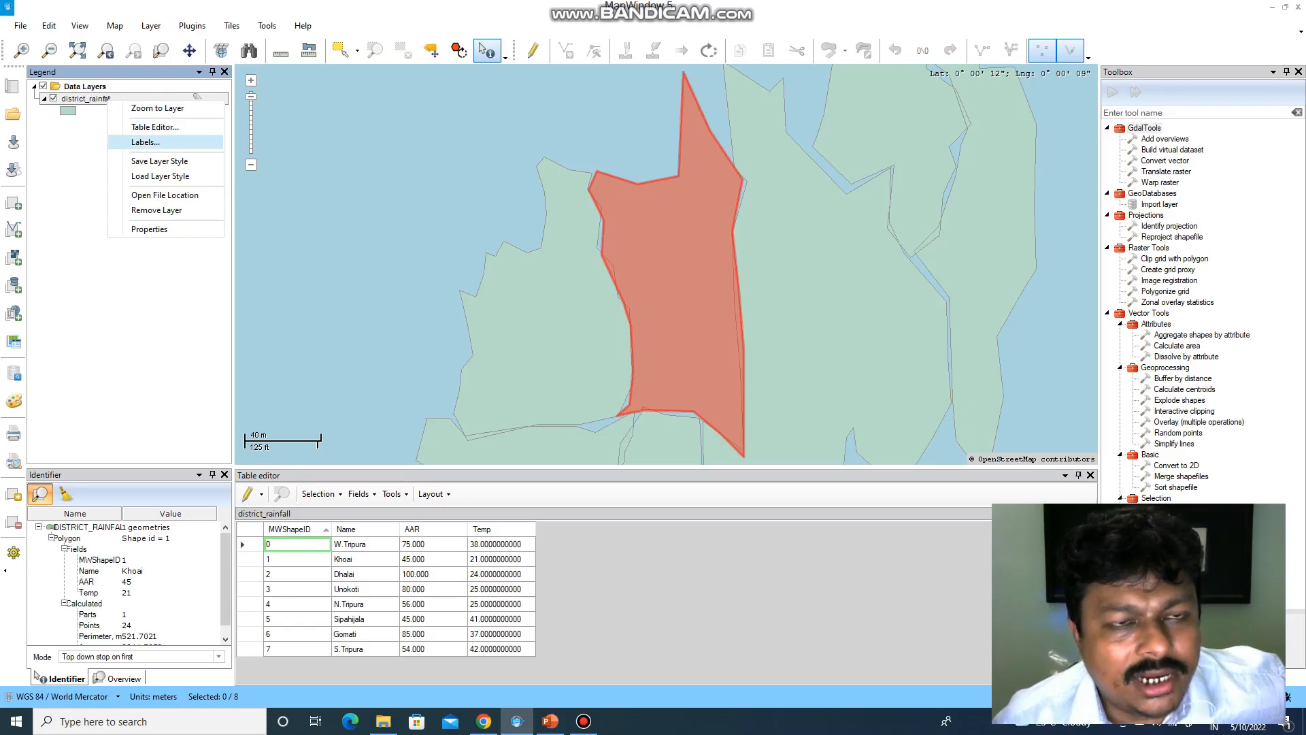
left_click(145, 142)
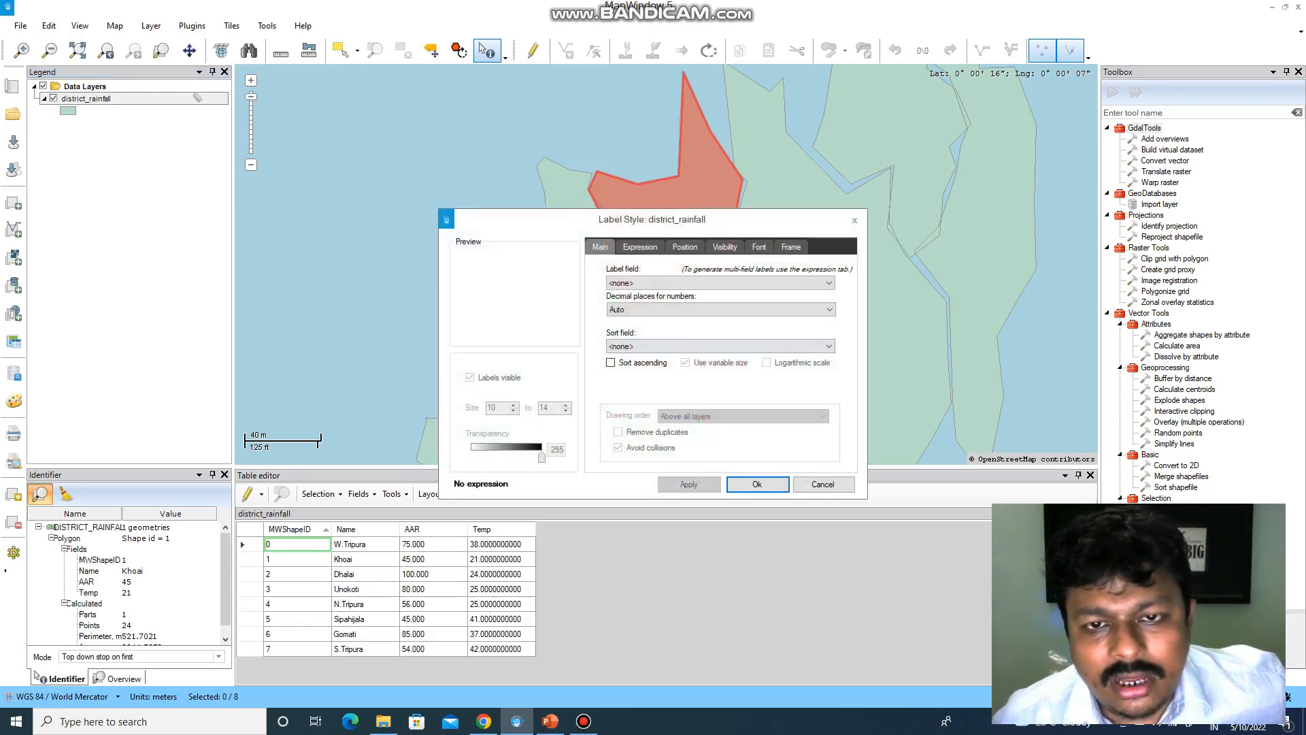
left_click(719, 283)
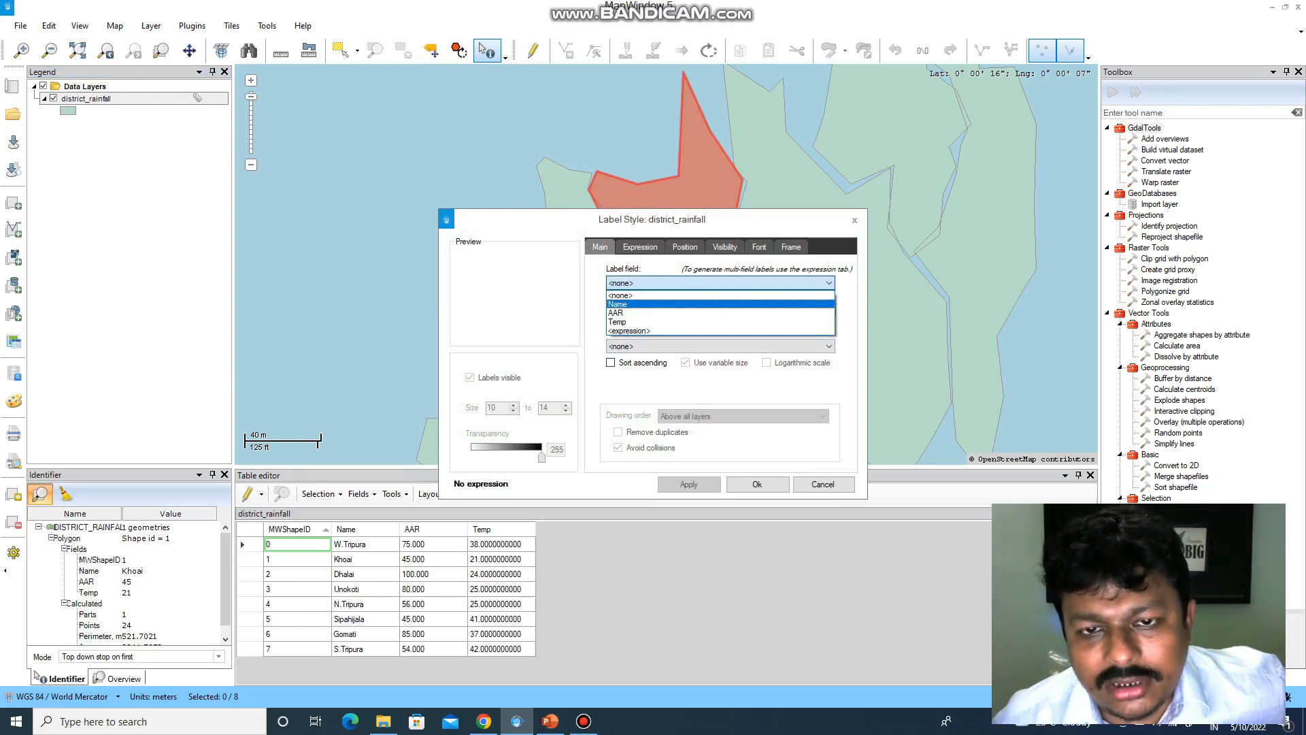
key("Return")
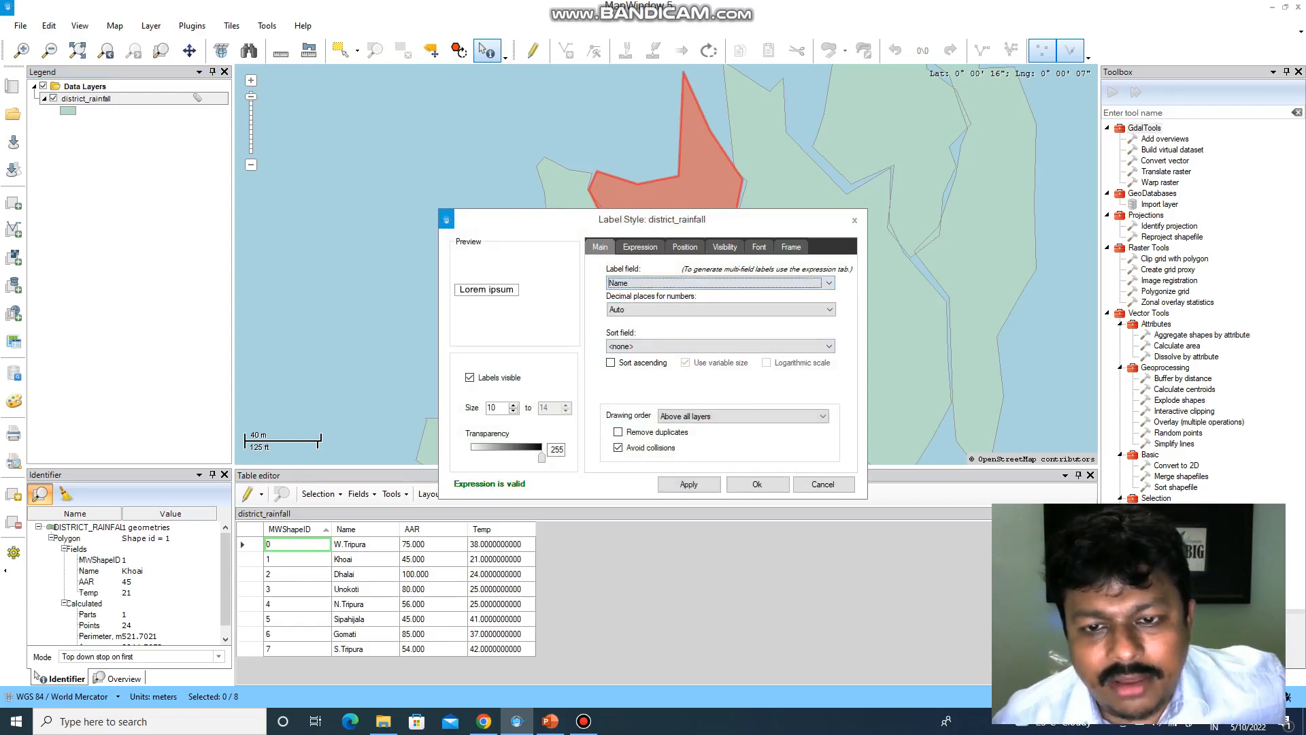
left_click(688, 484)
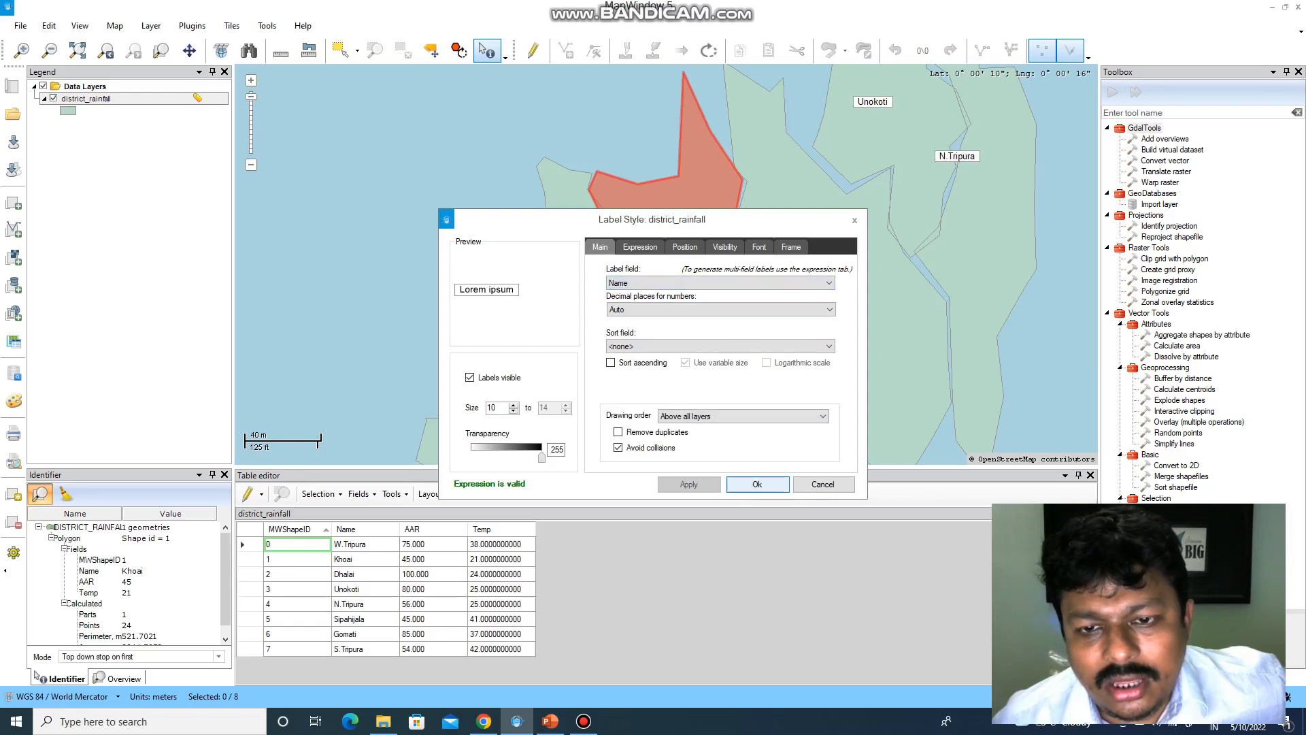
key("Return")
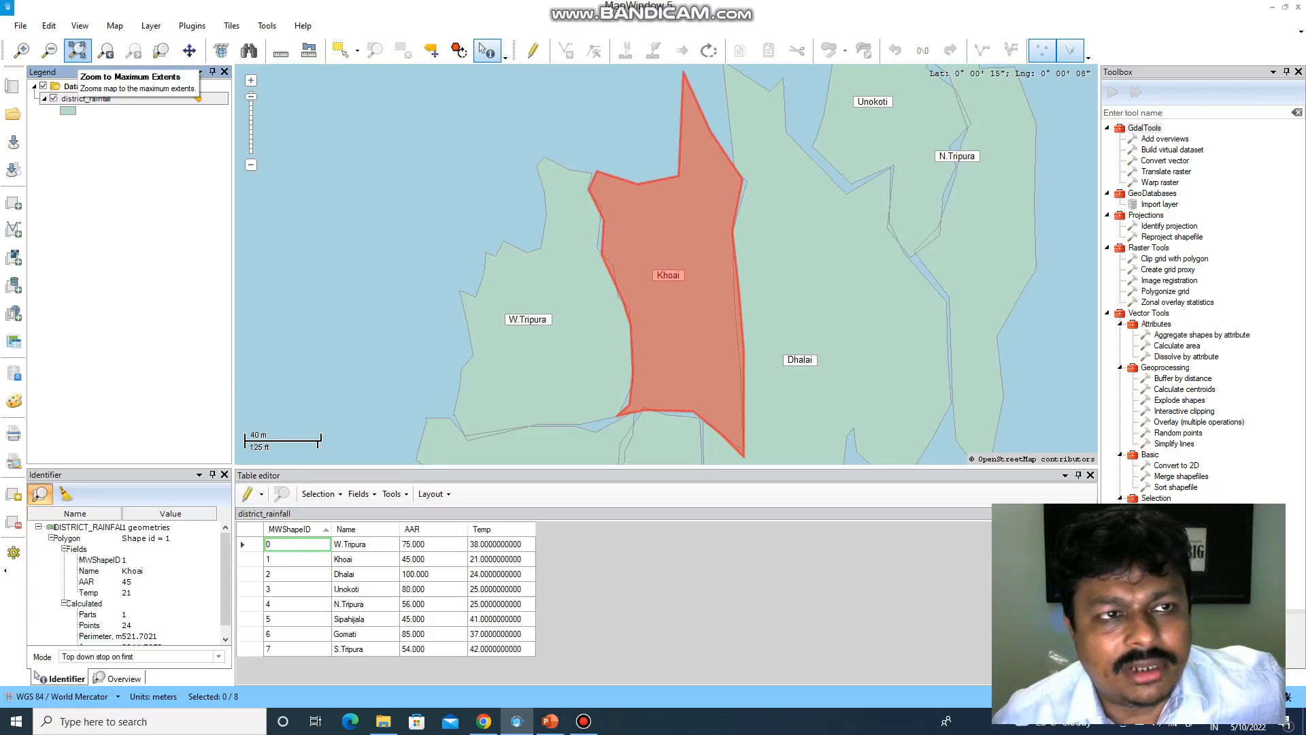
- Close the attribute table and zoom to show all Tripura districts
left_click(77, 51)
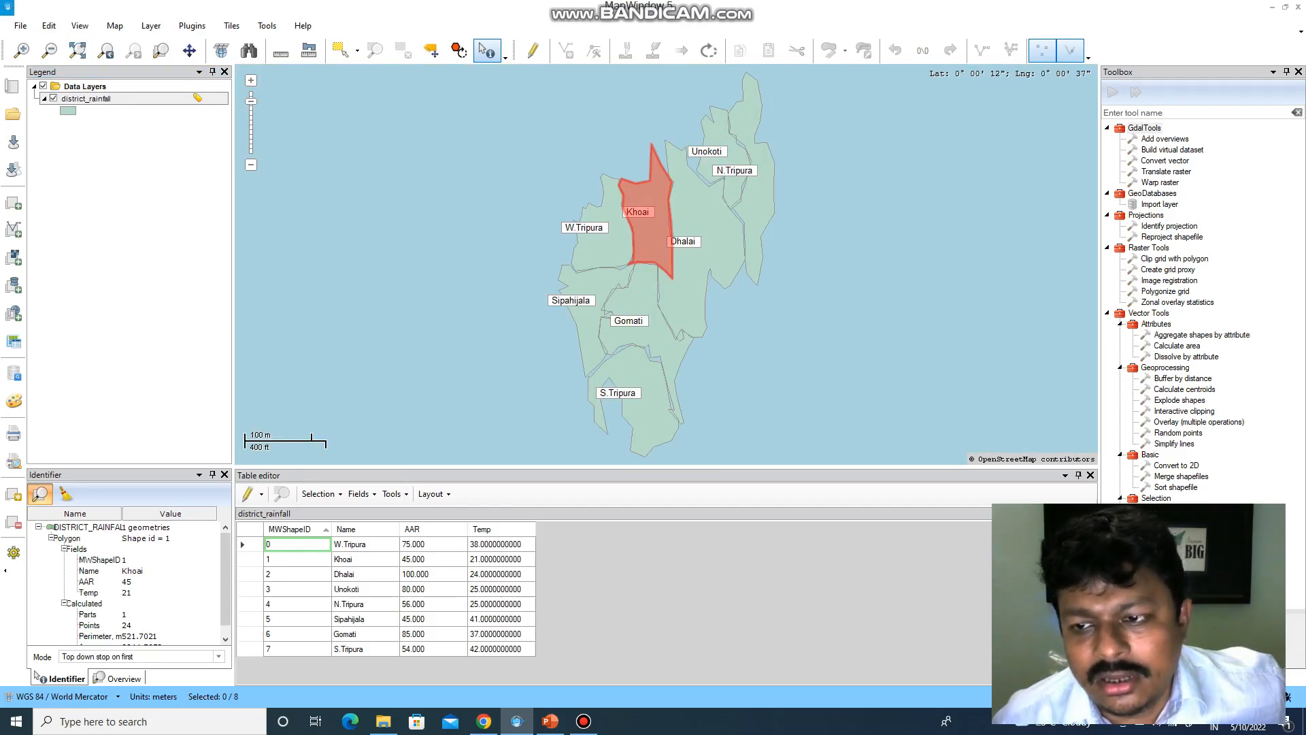
left_click(1090, 475)
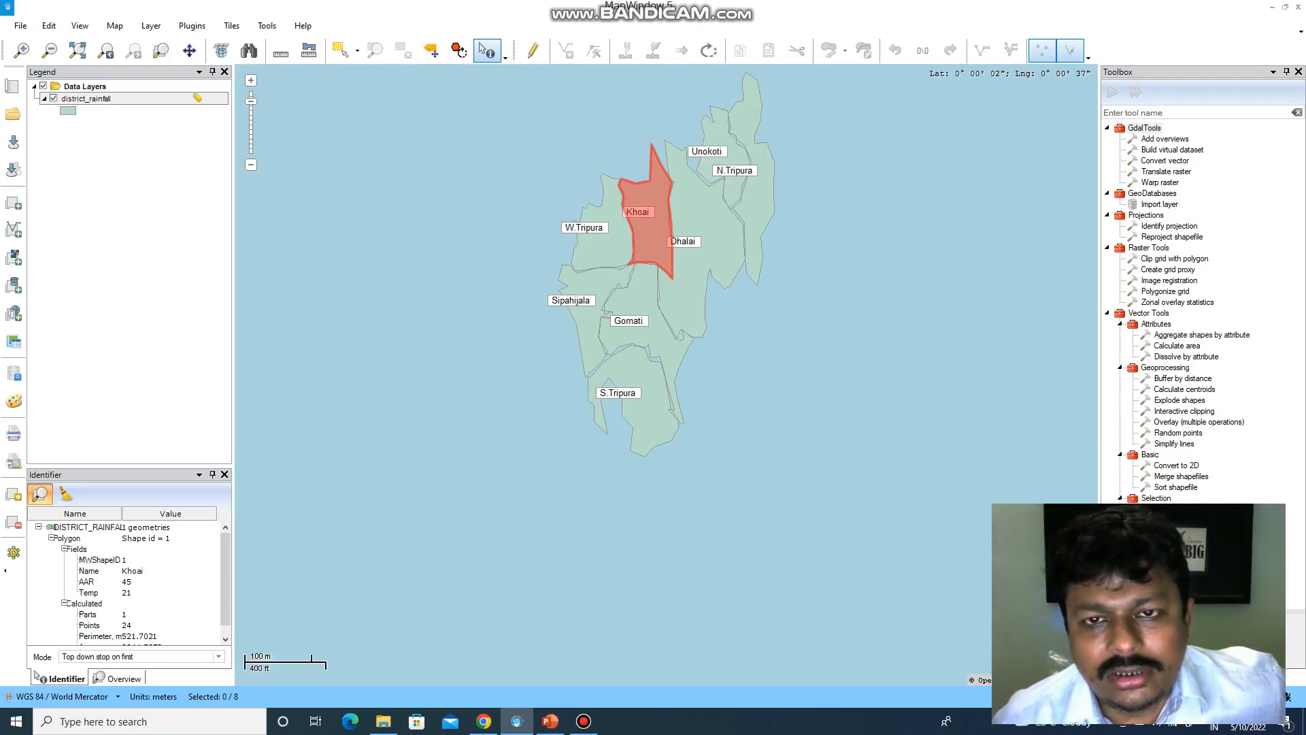
left_click(77, 50)
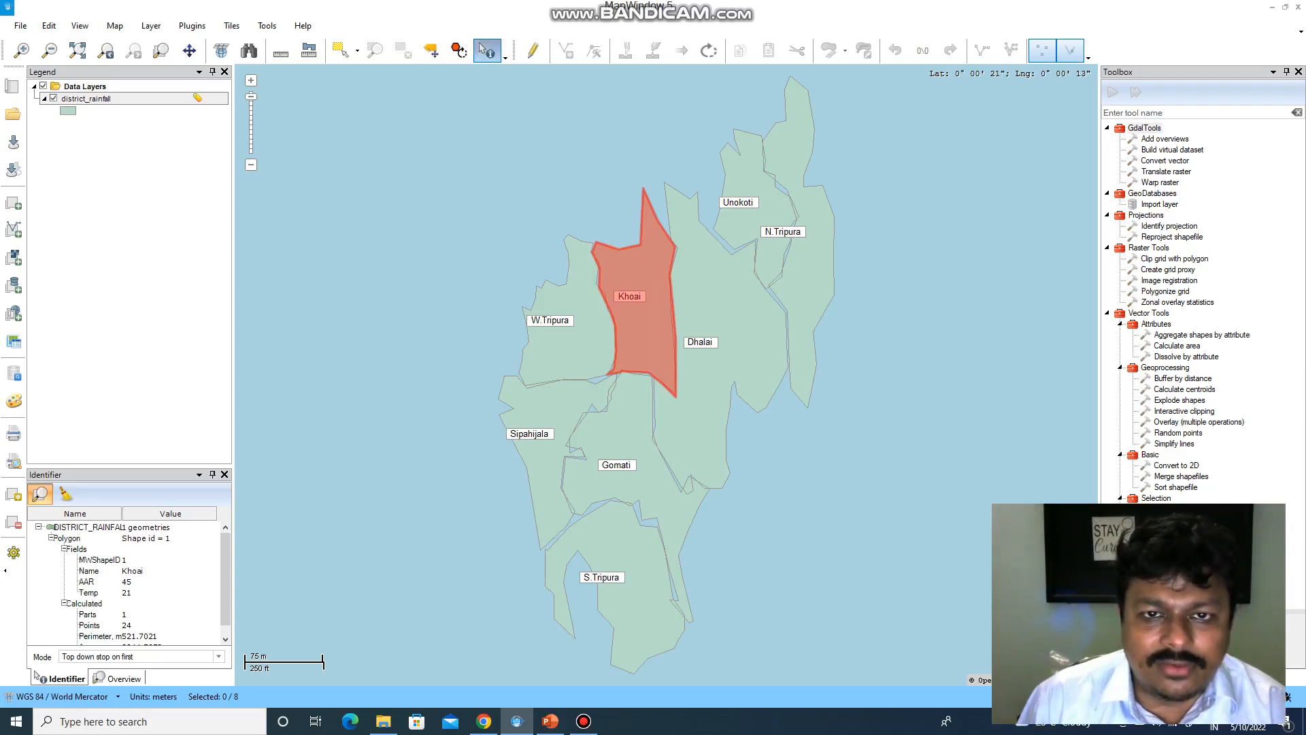
- Identify the W.Tripura, Sipahijala and Gomati districts to inspect their attributes
left_click(568, 333)
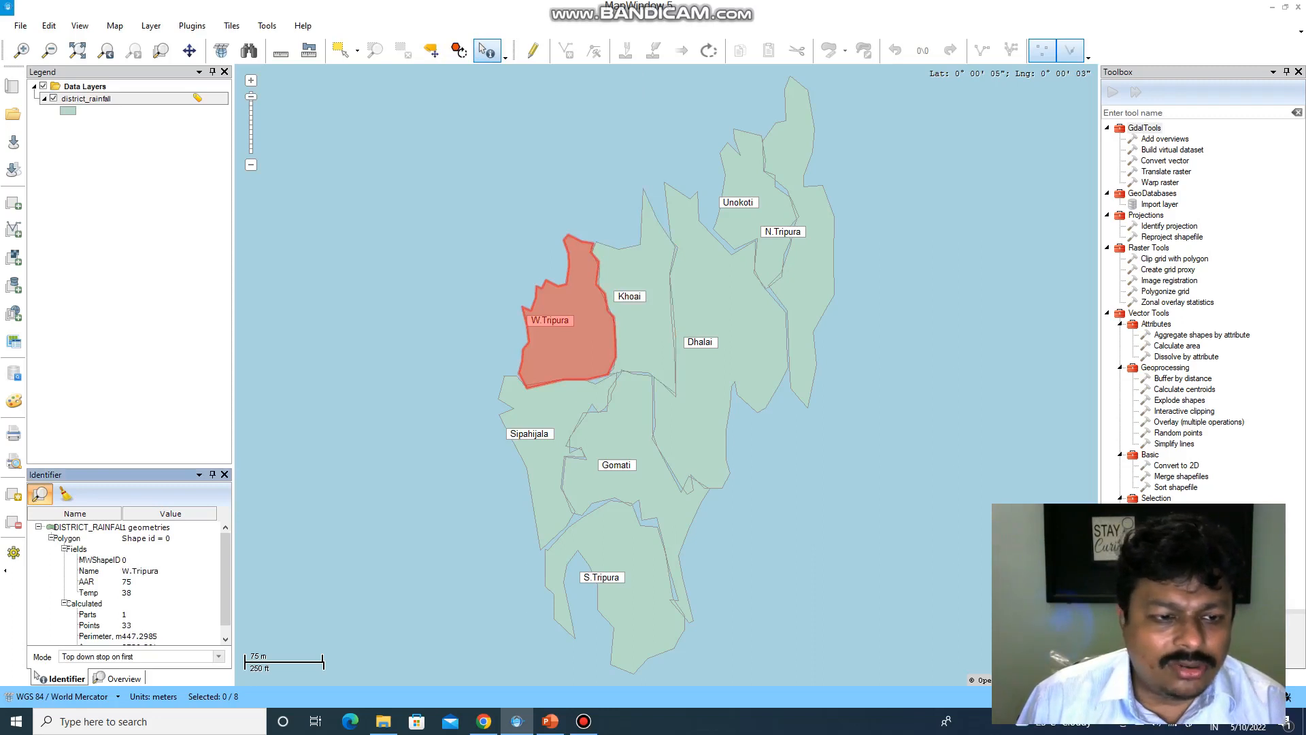
left_click(548, 429)
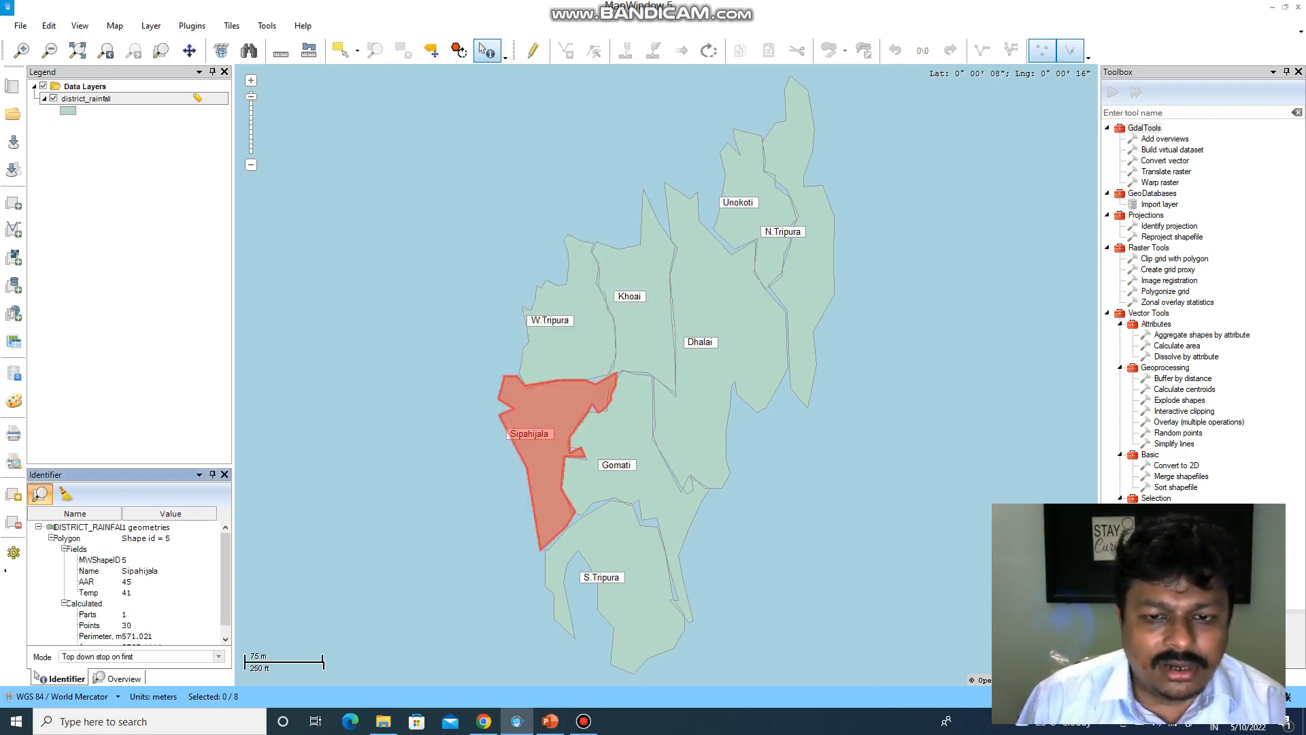
left_click(607, 441)
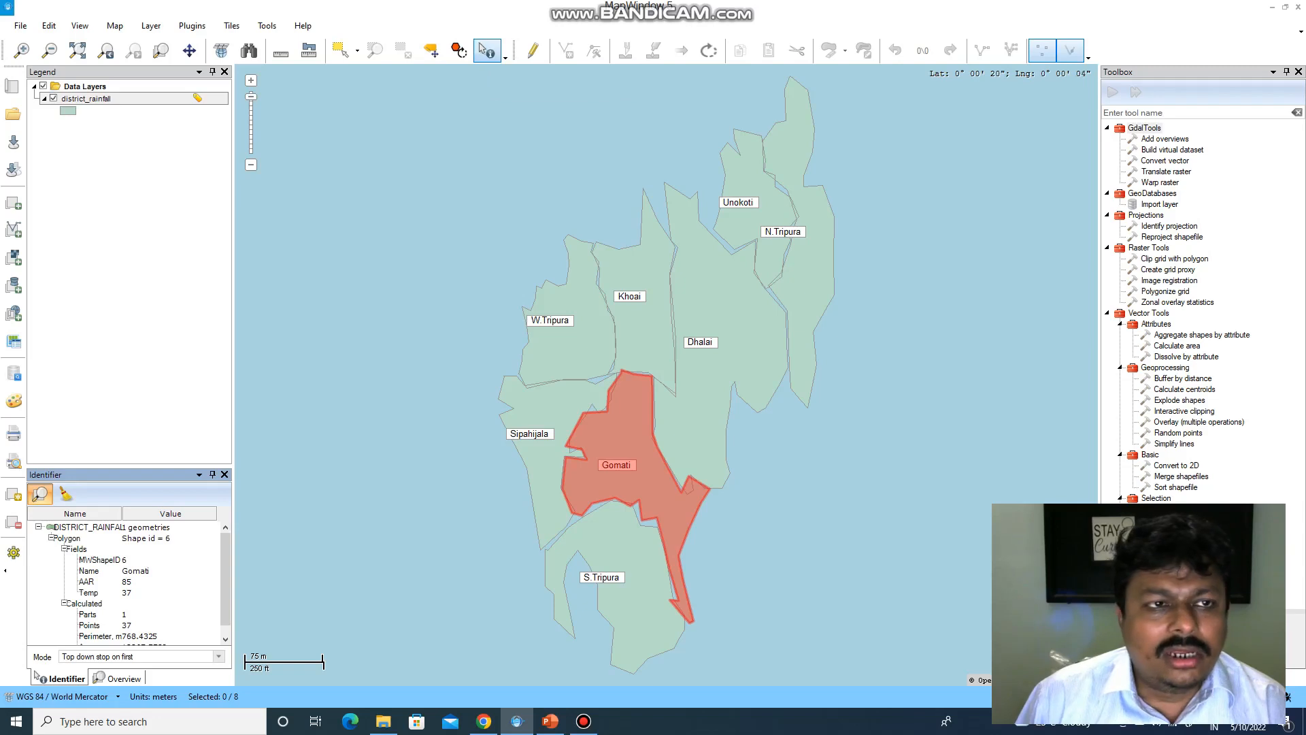
right_click(173, 94)
right_click(70, 100)
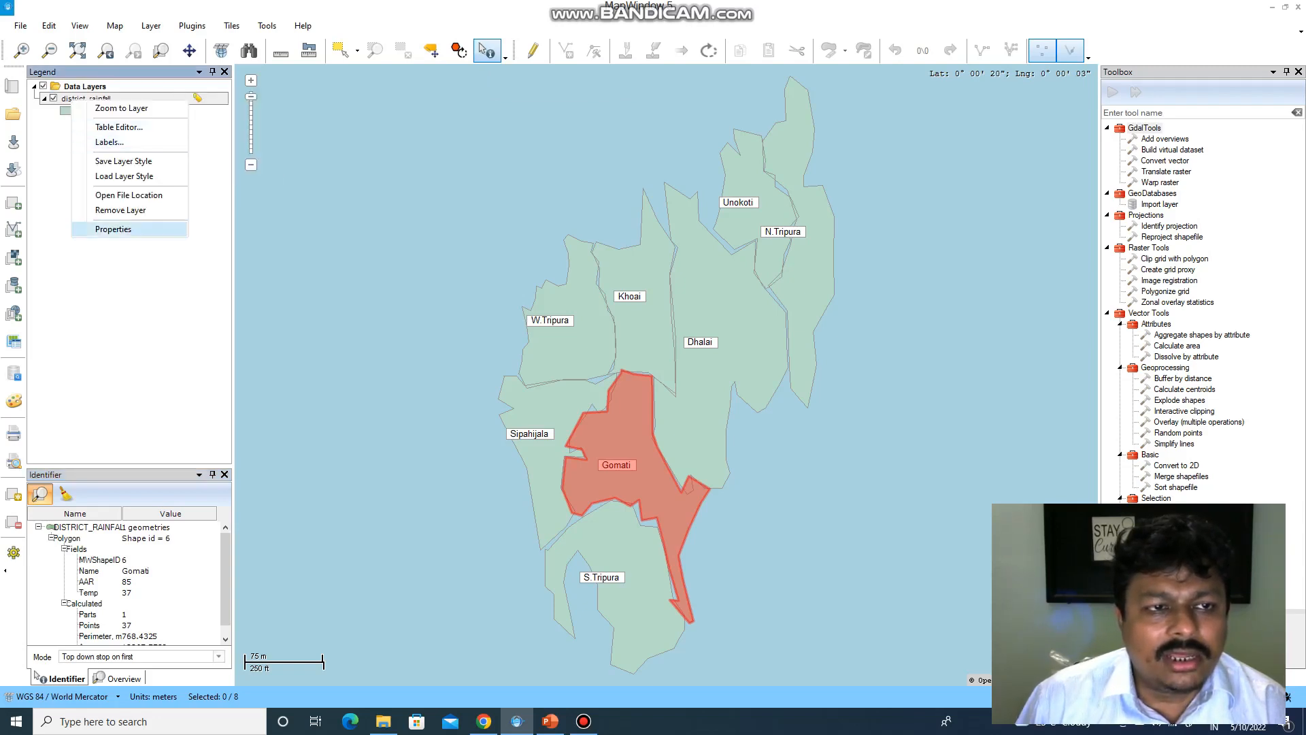
- In the district_rainfall label setup, try AAR and Temp as label field, then settle on Name
left_click(113, 228)
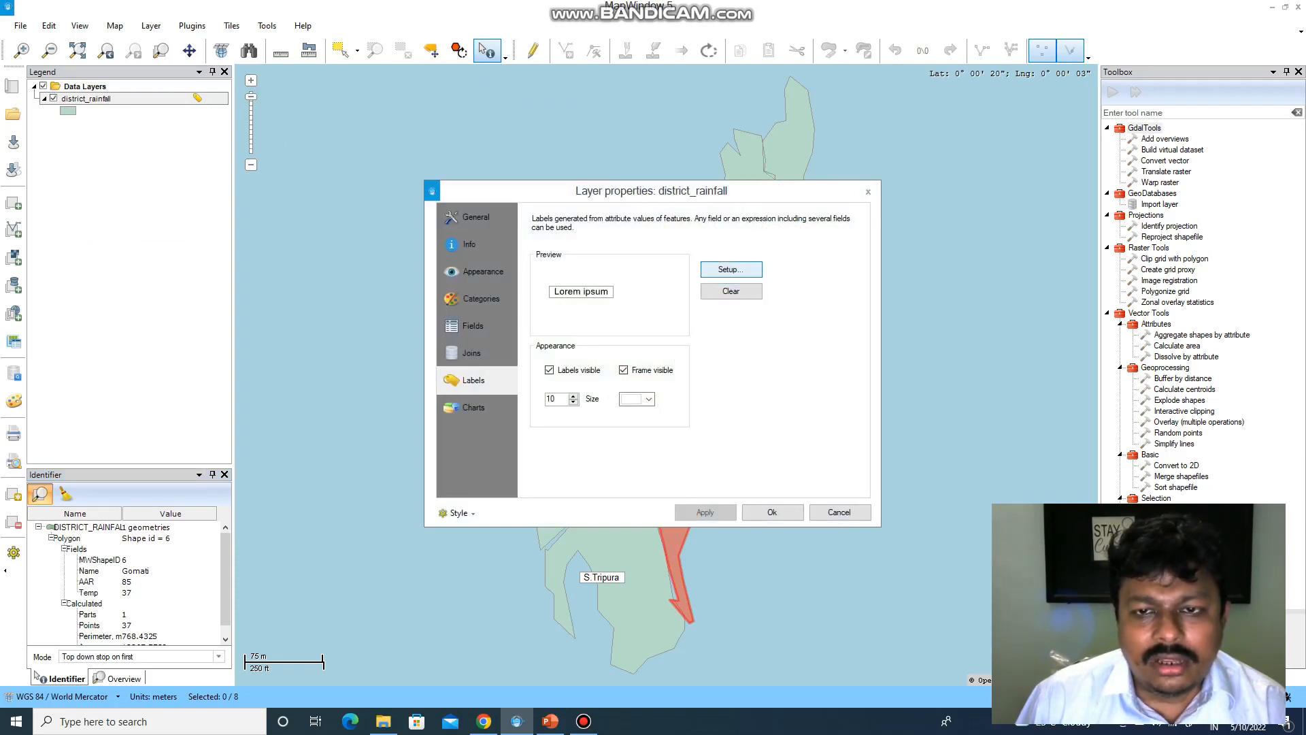
left_click(731, 269)
left_click(720, 281)
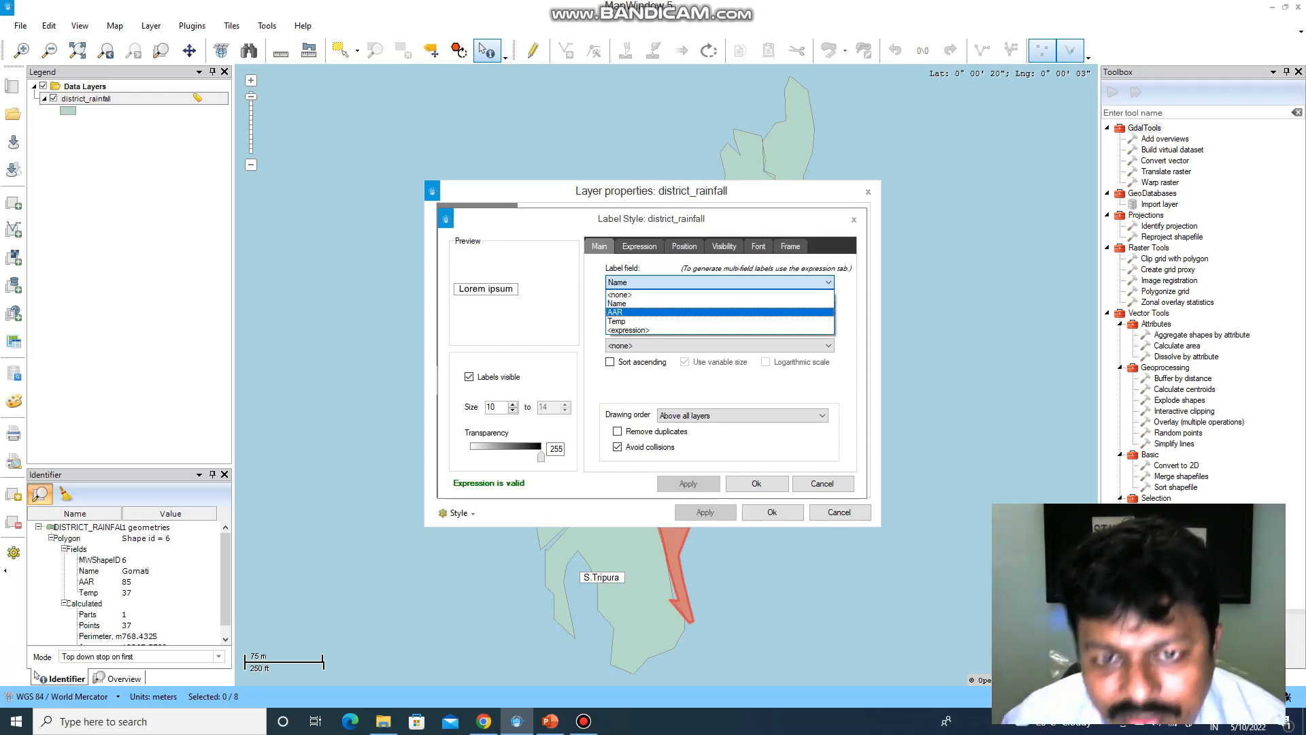
left_click(720, 312)
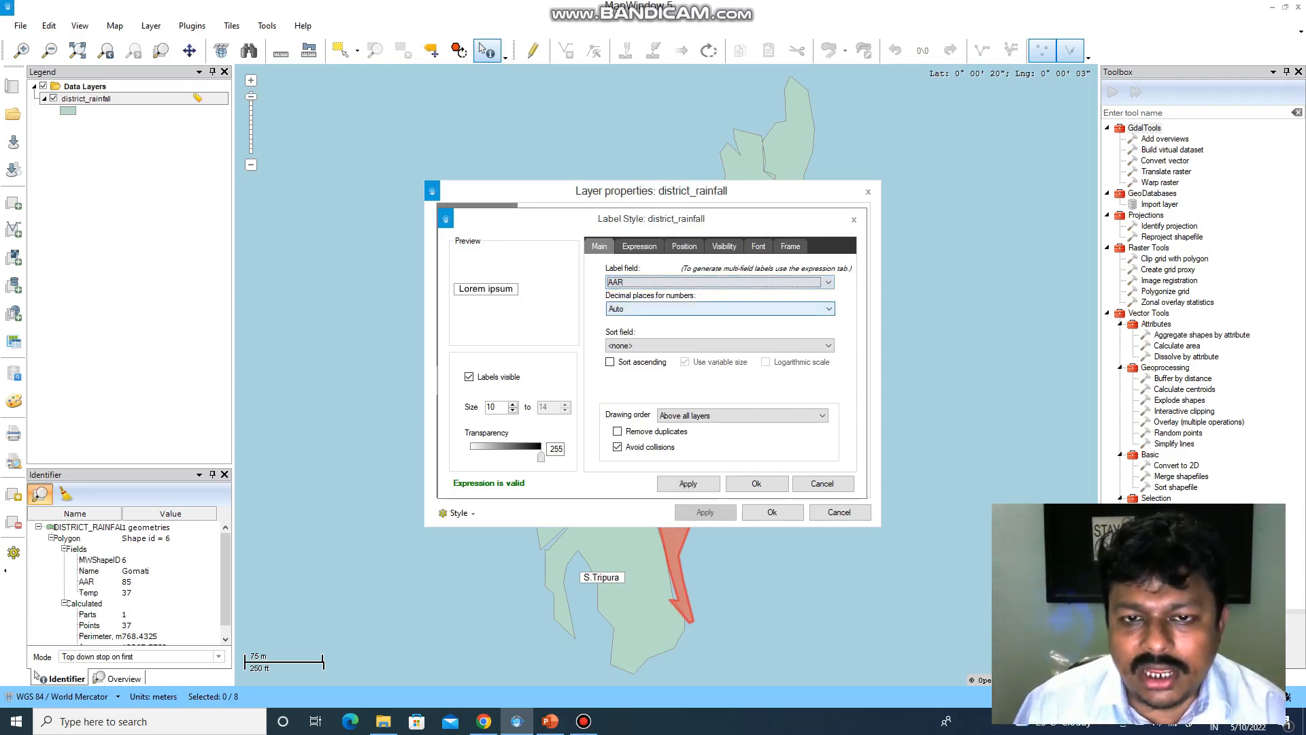
left_click(719, 282)
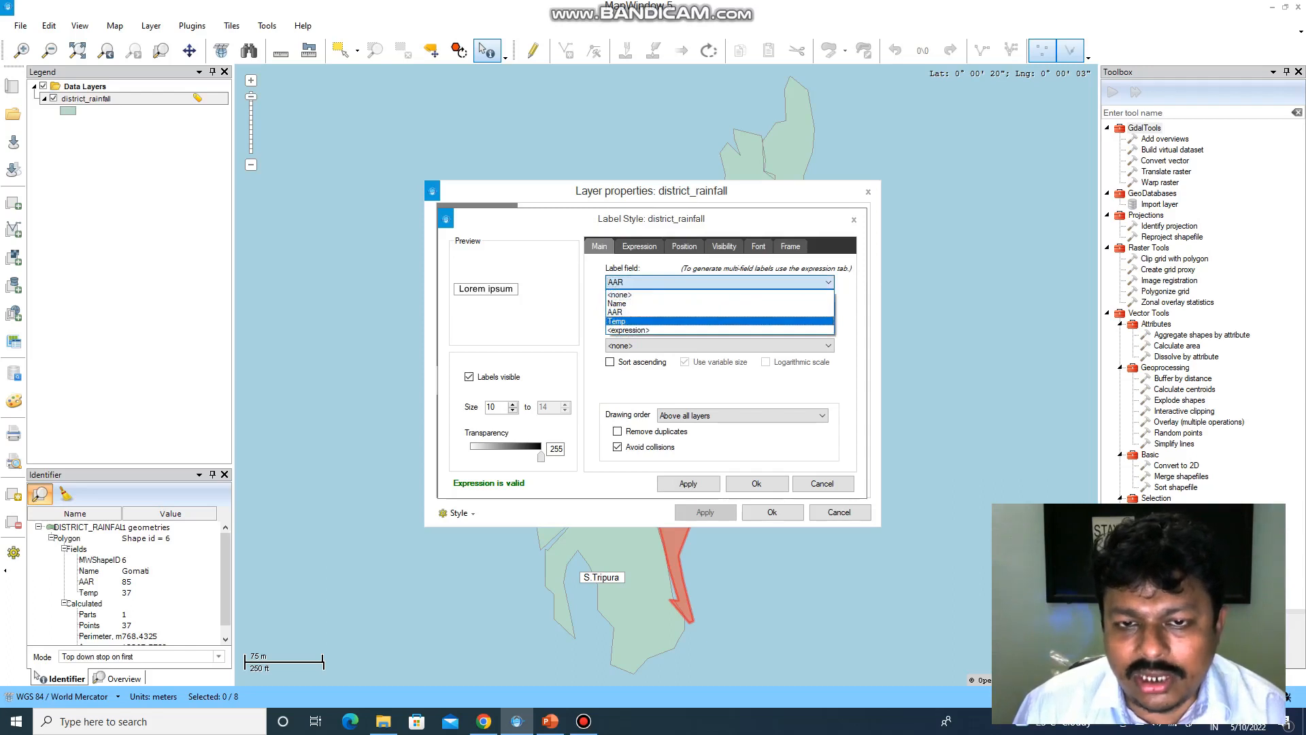
left_click(720, 321)
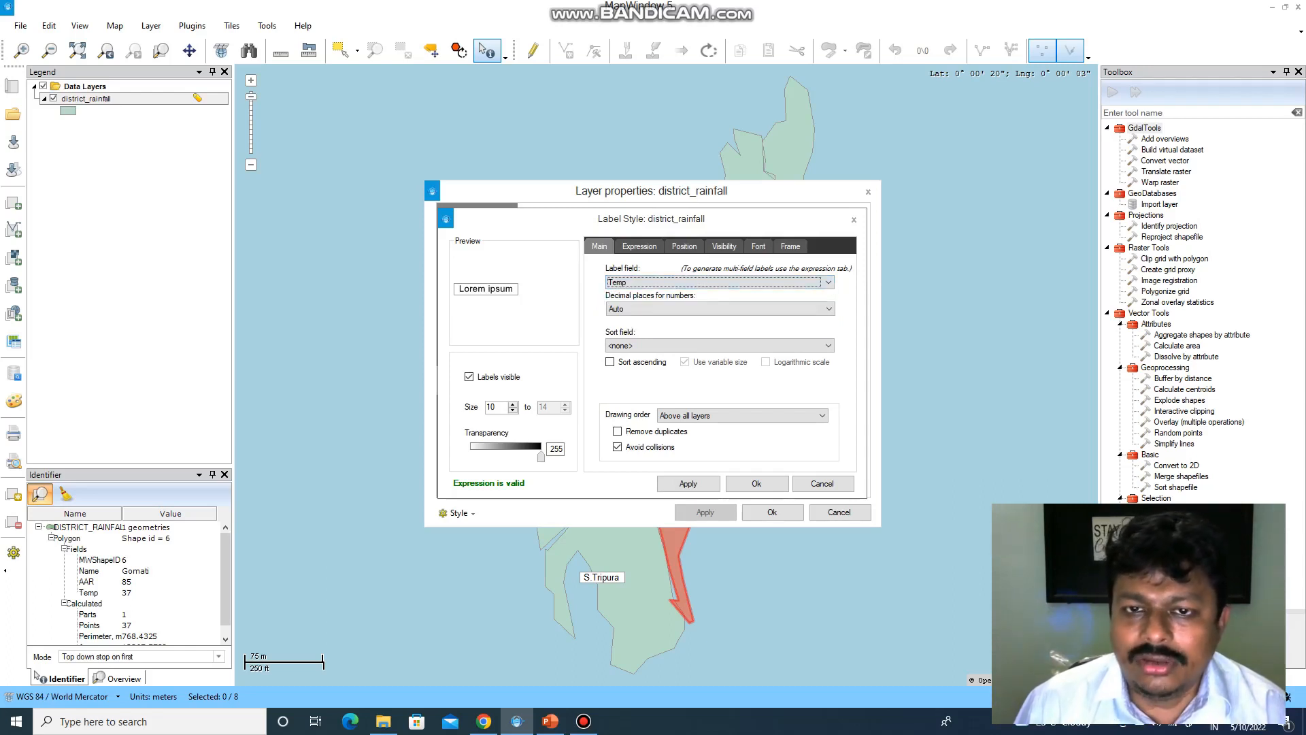
left_click(720, 282)
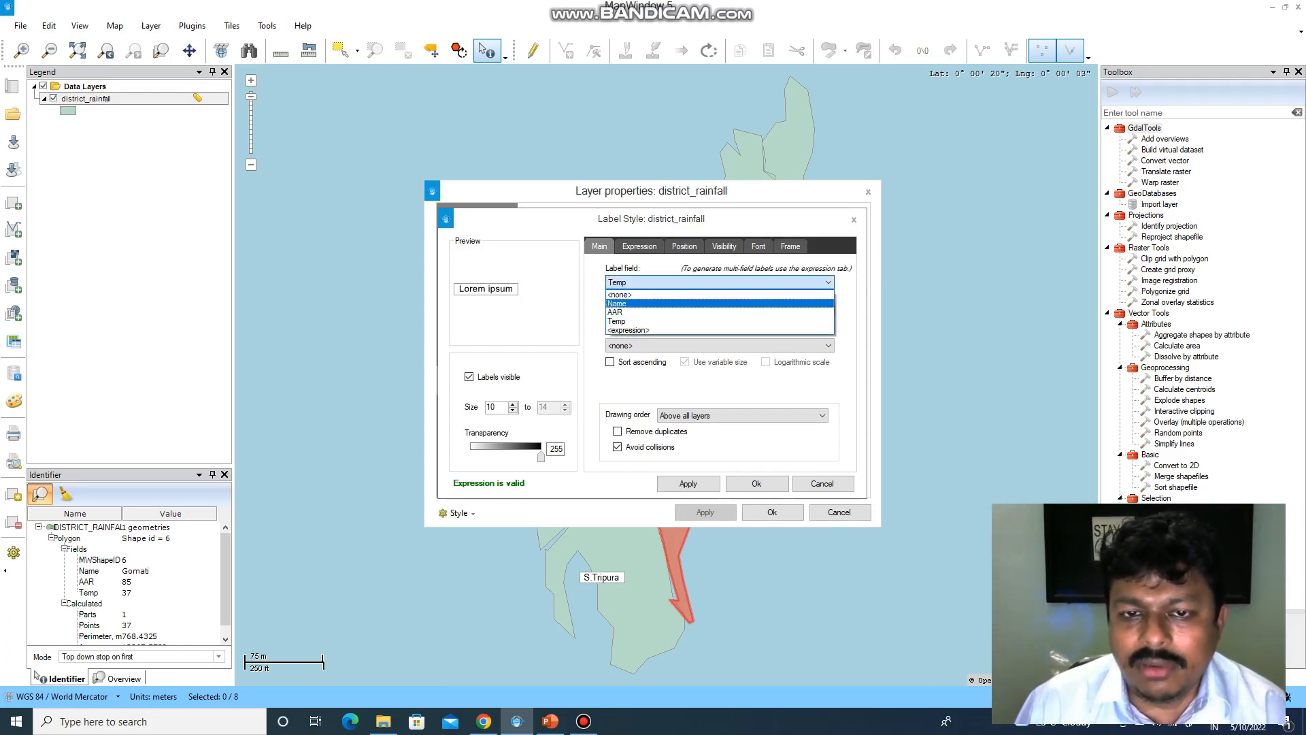
left_click(719, 303)
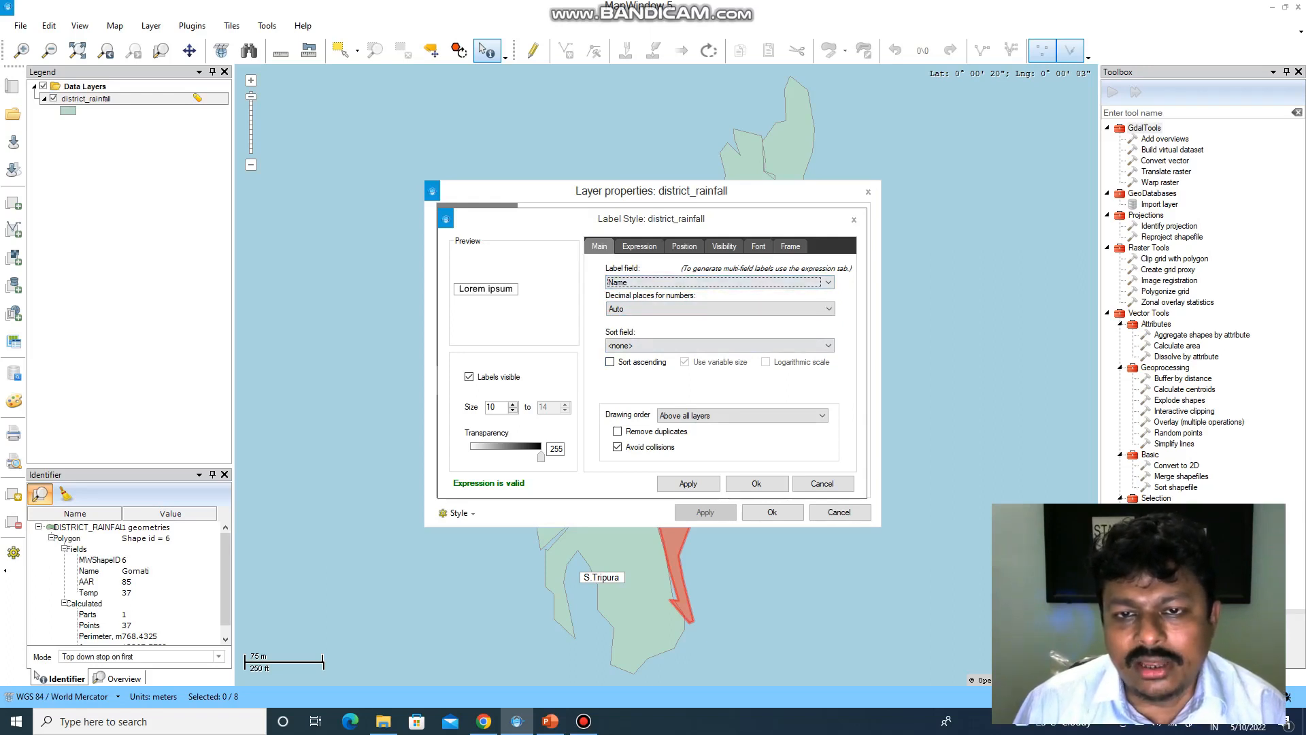
left_click(759, 246)
- Set the label font to red italic Bahnschrift Light Condensed
left_click(753, 284)
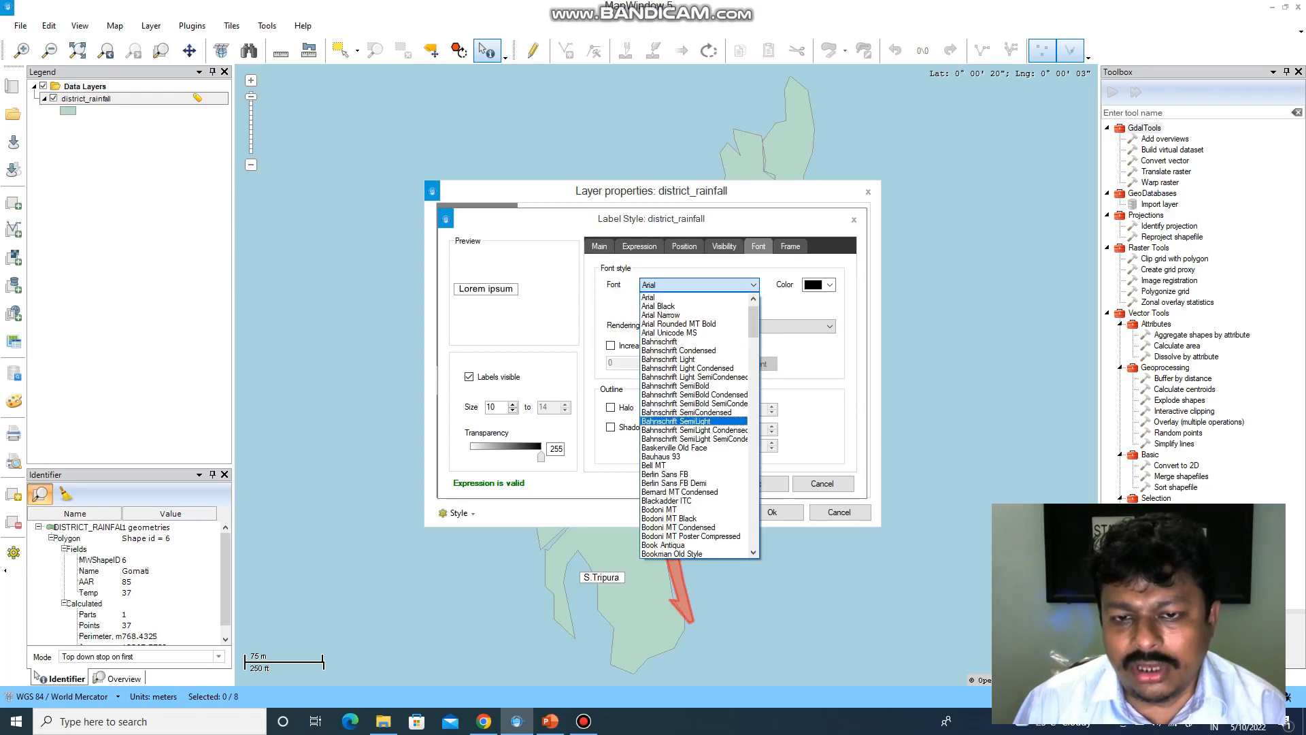
left_click(687, 368)
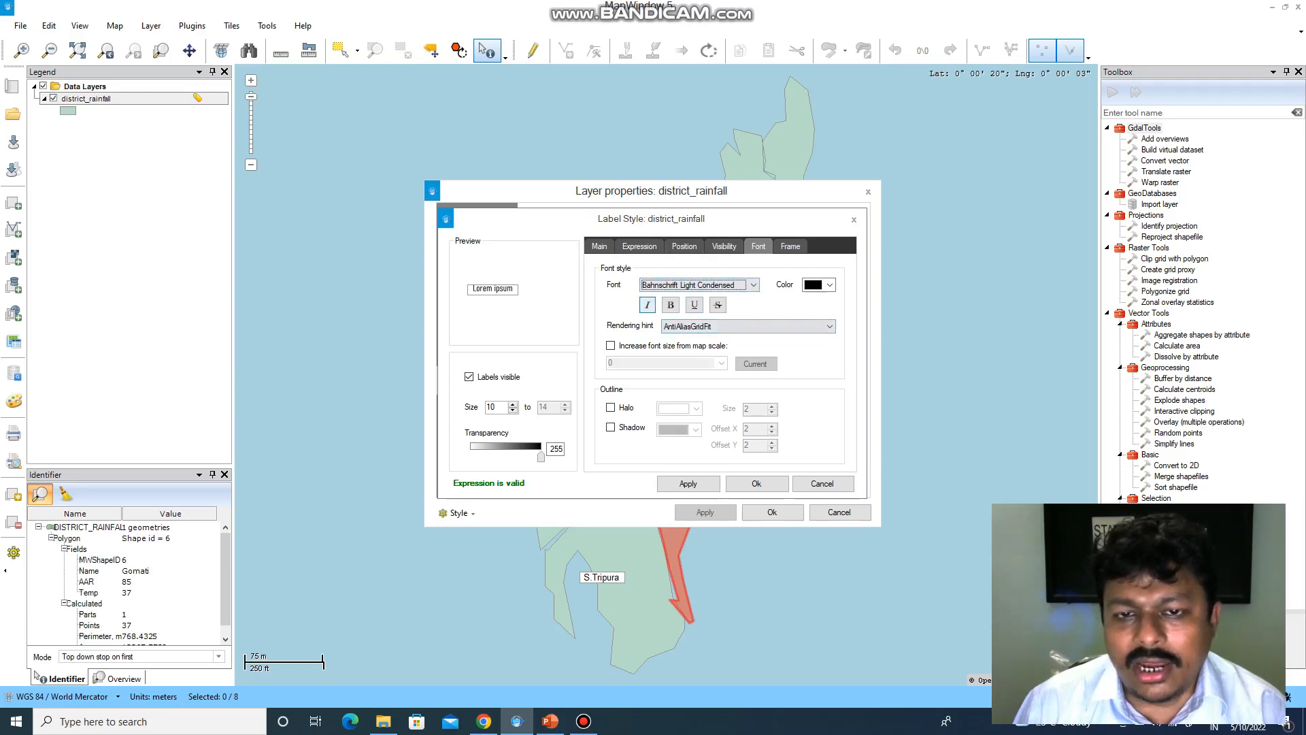
left_click(647, 305)
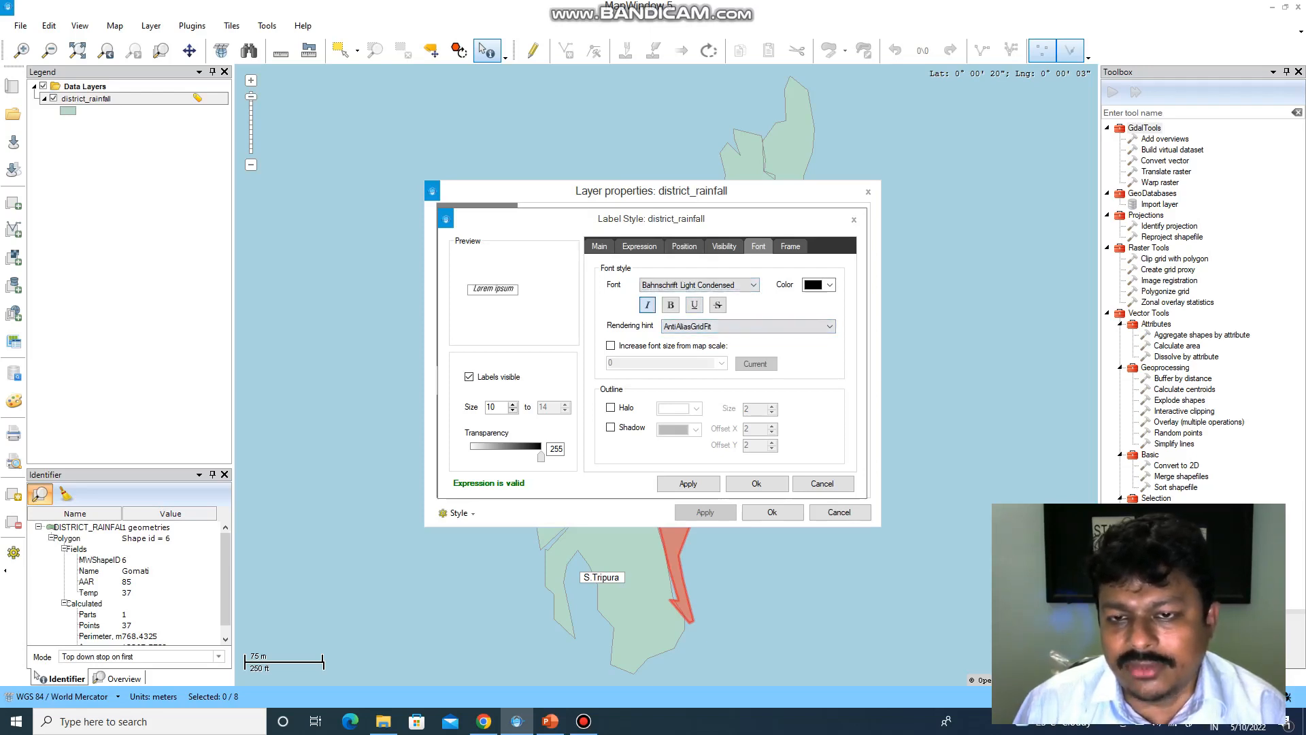
left_click(830, 285)
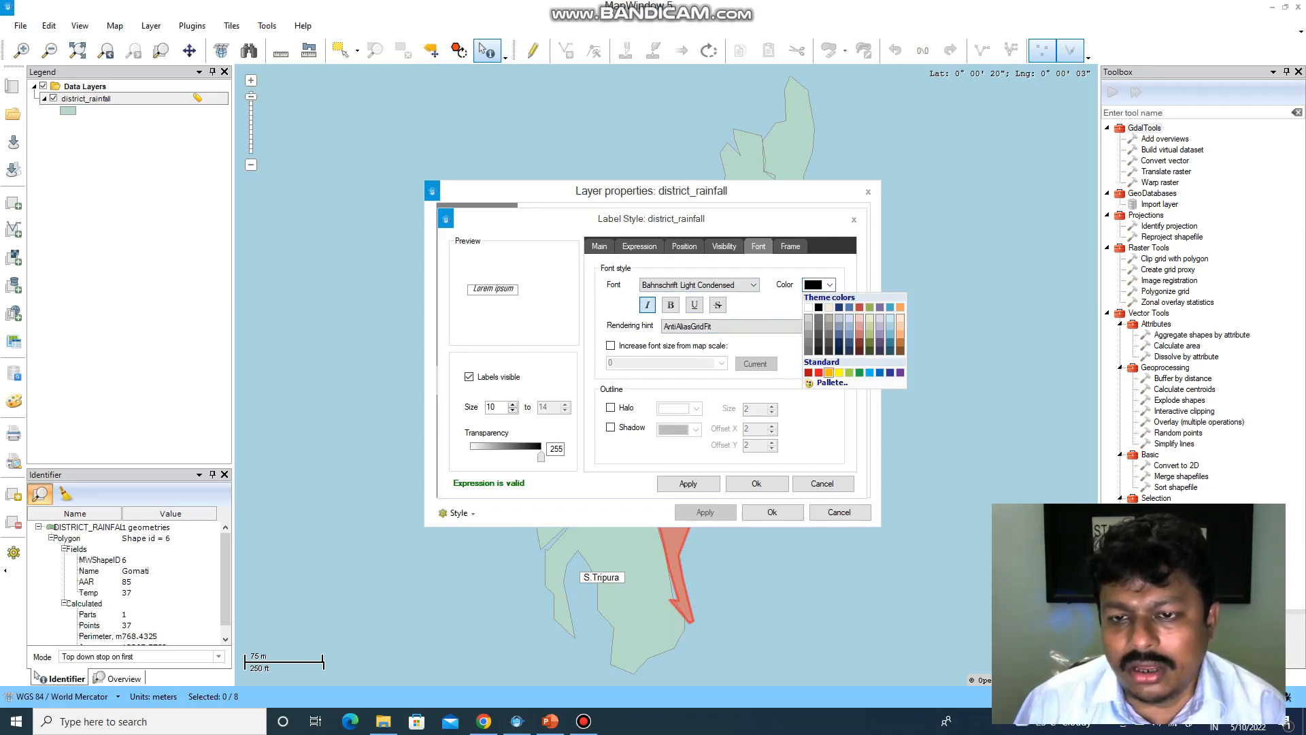
left_click(808, 372)
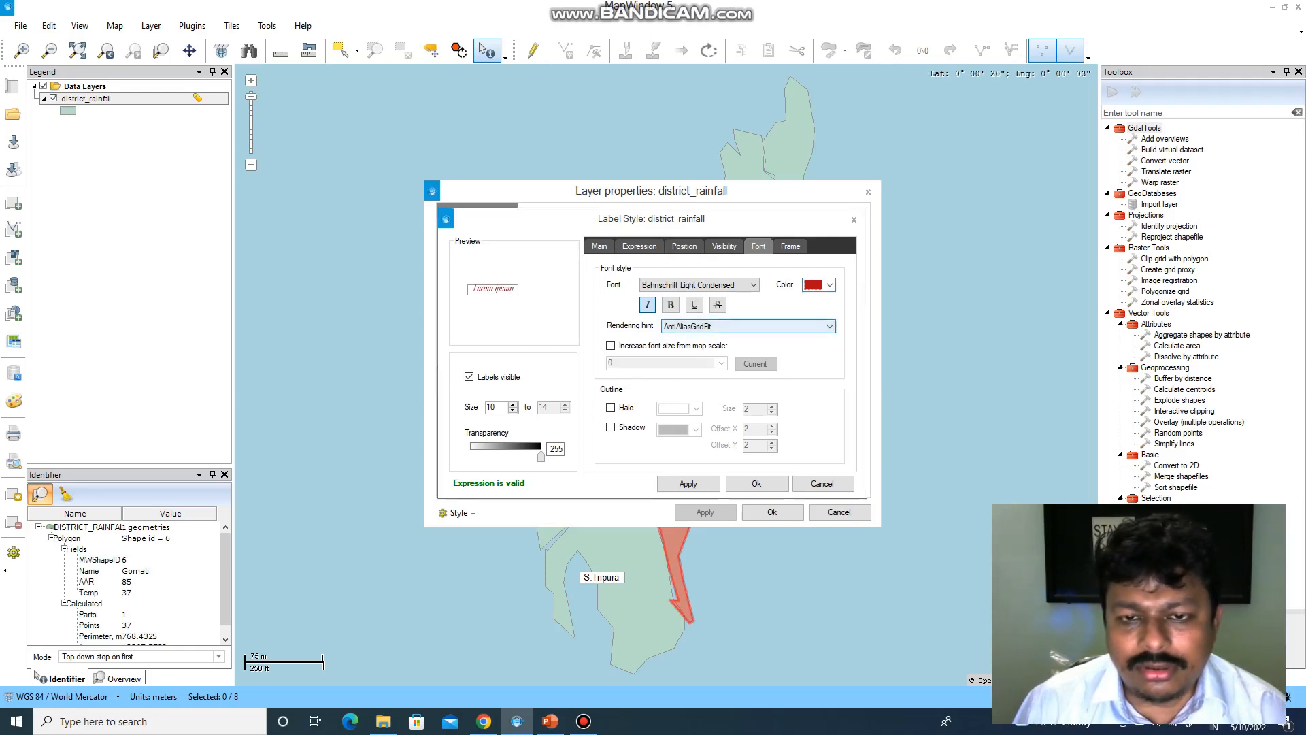
- Keep AntiAliasGridFit rendering, apply the label style and close layer properties
left_click(748, 327)
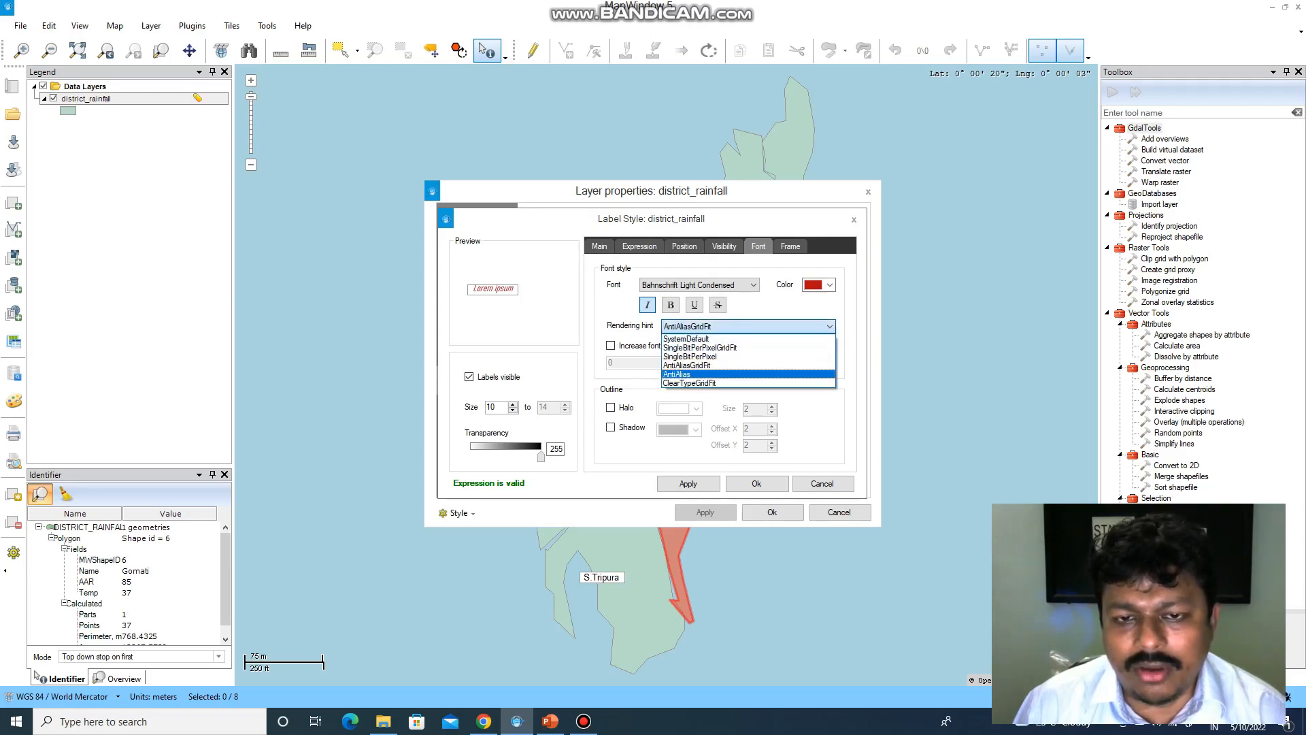
left_click(748, 366)
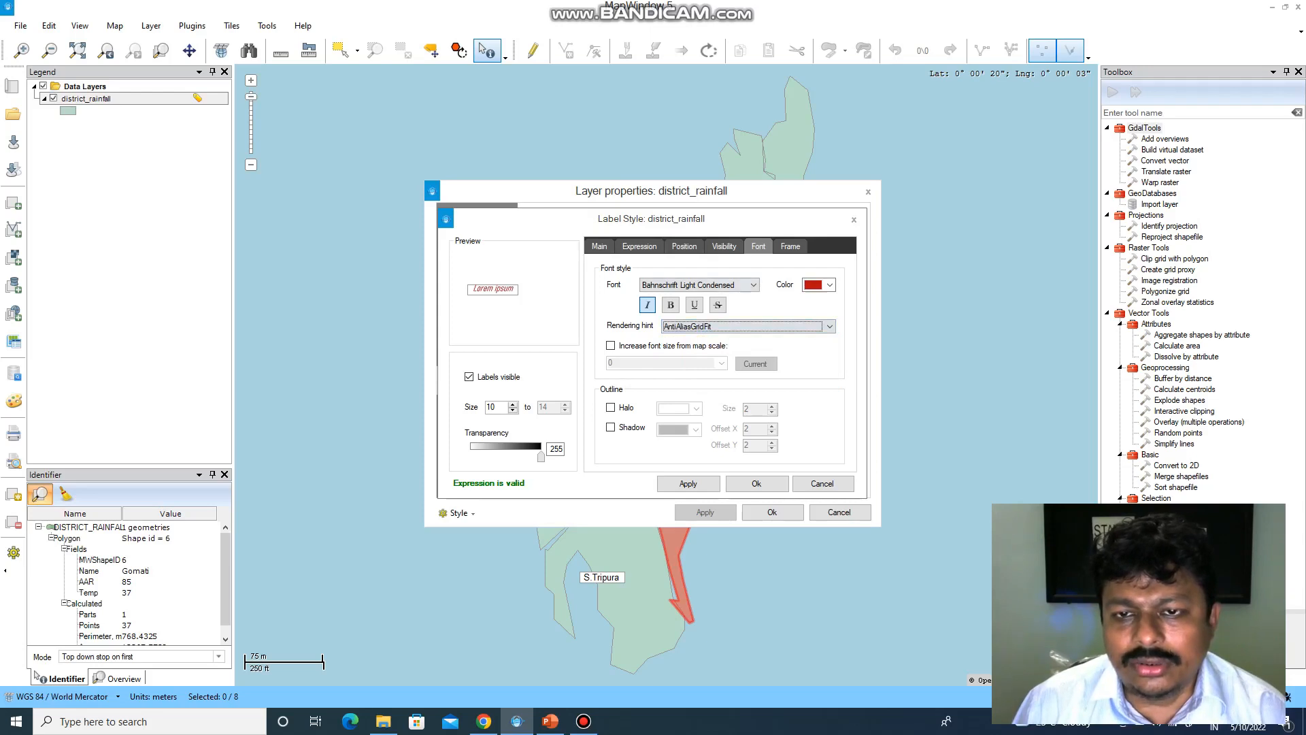
left_click(688, 484)
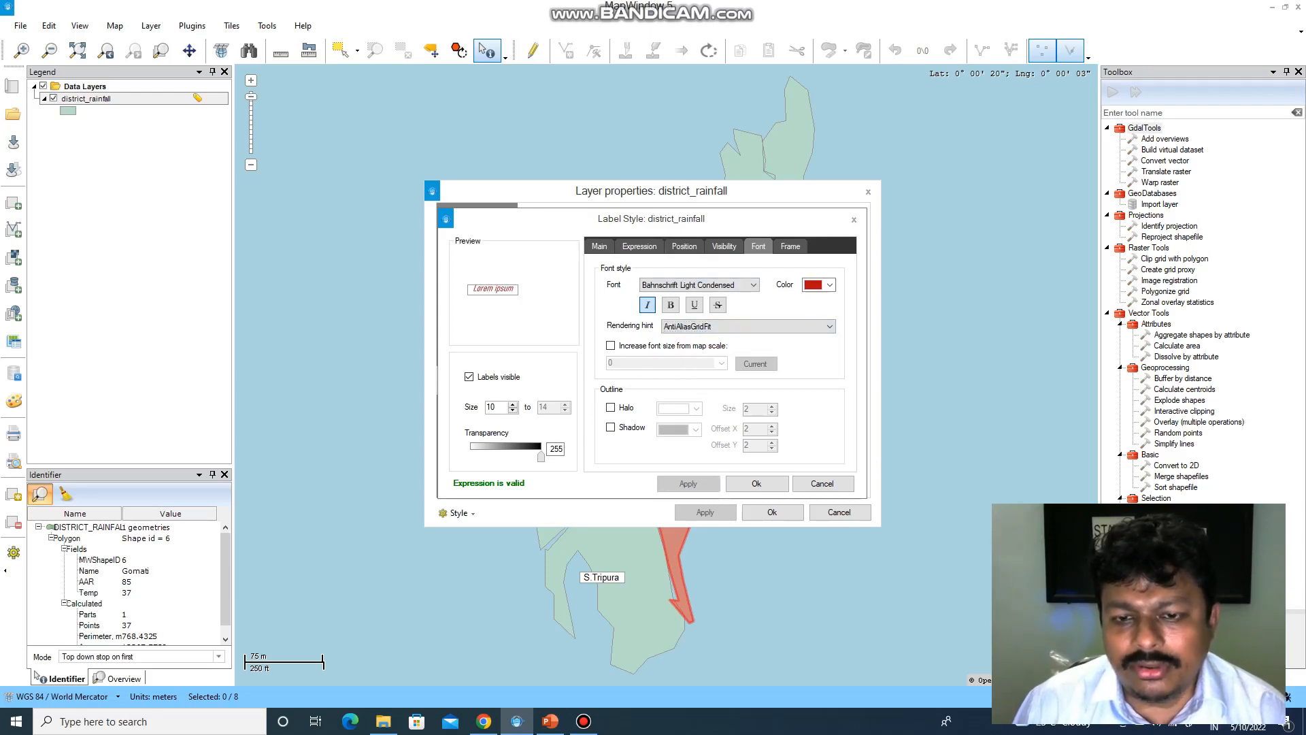
left_click(755, 483)
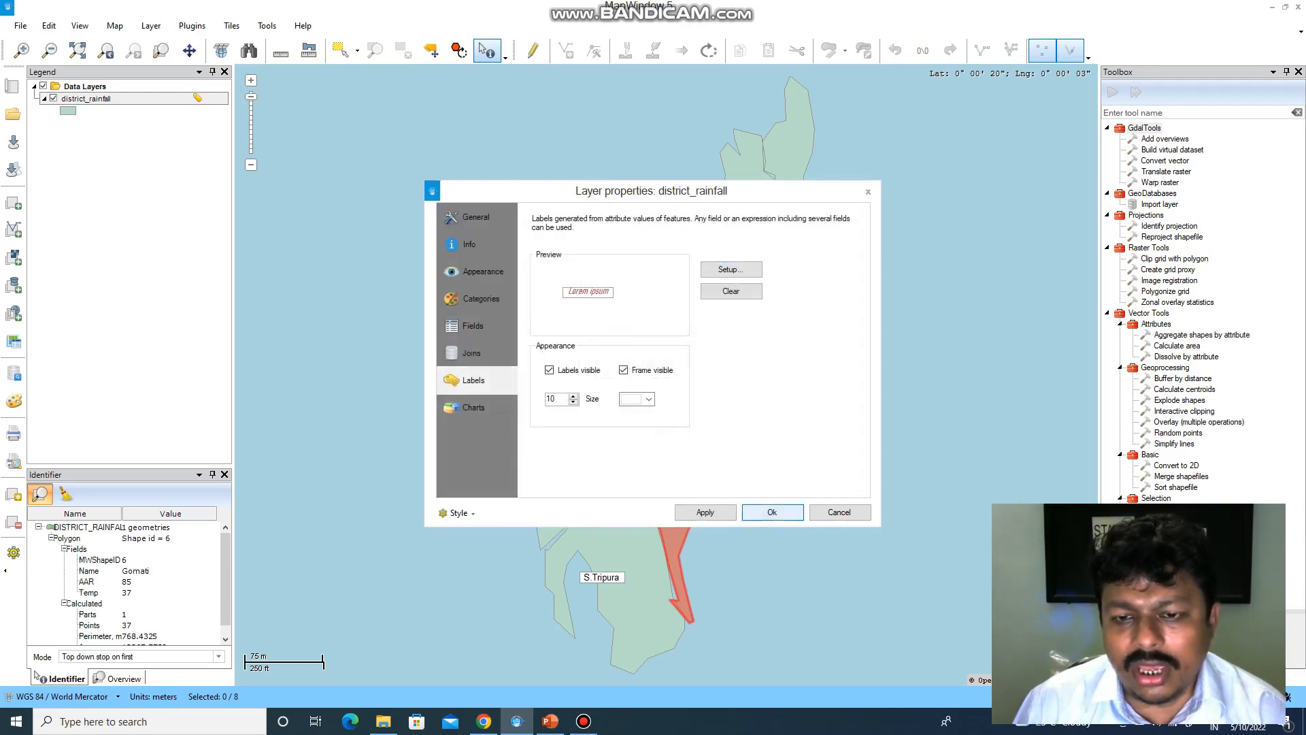
left_click(772, 512)
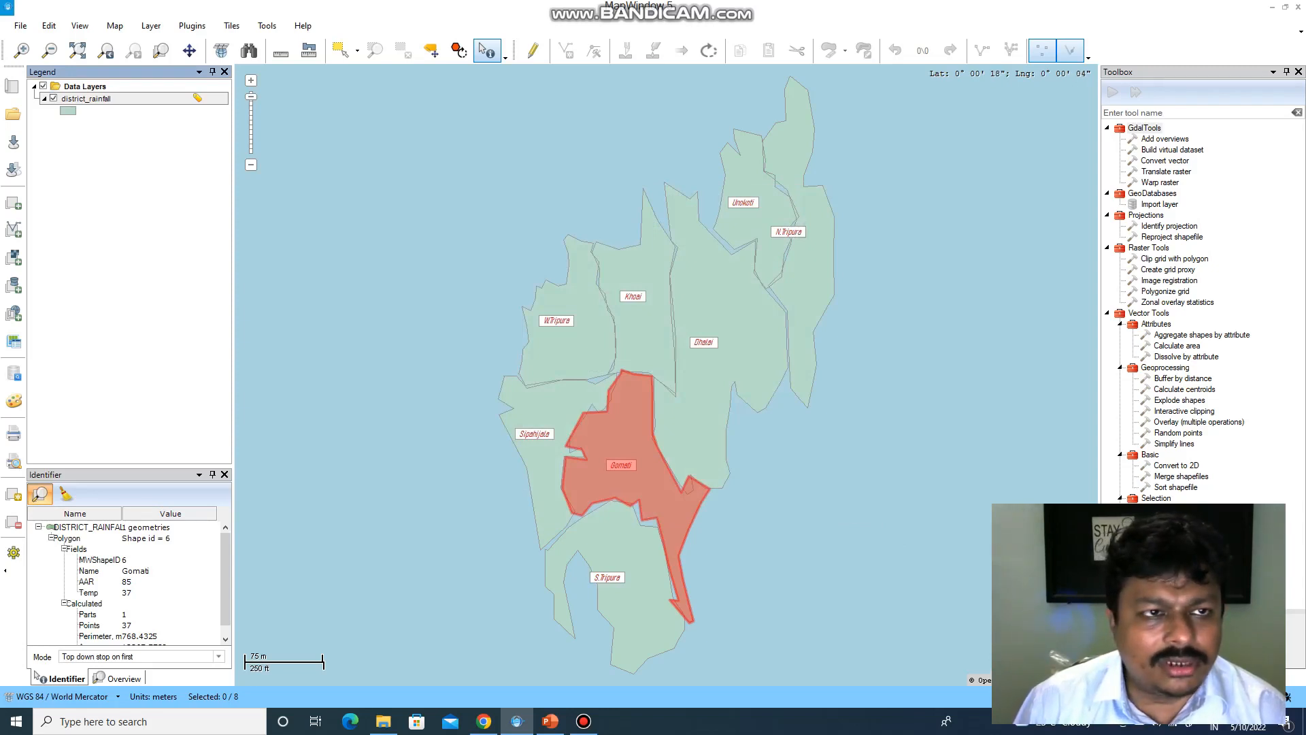
- Change the district labels to black bold Calibri and apply the style
right_click(83, 99)
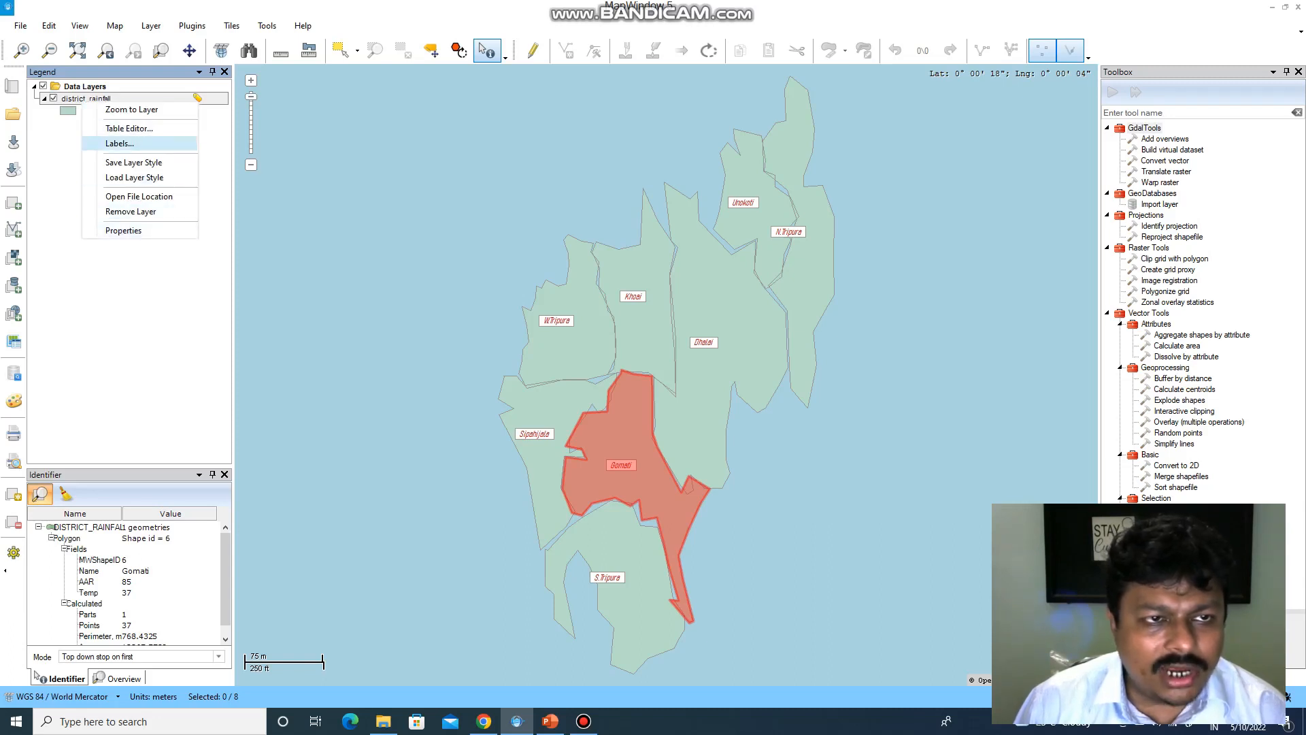
left_click(119, 143)
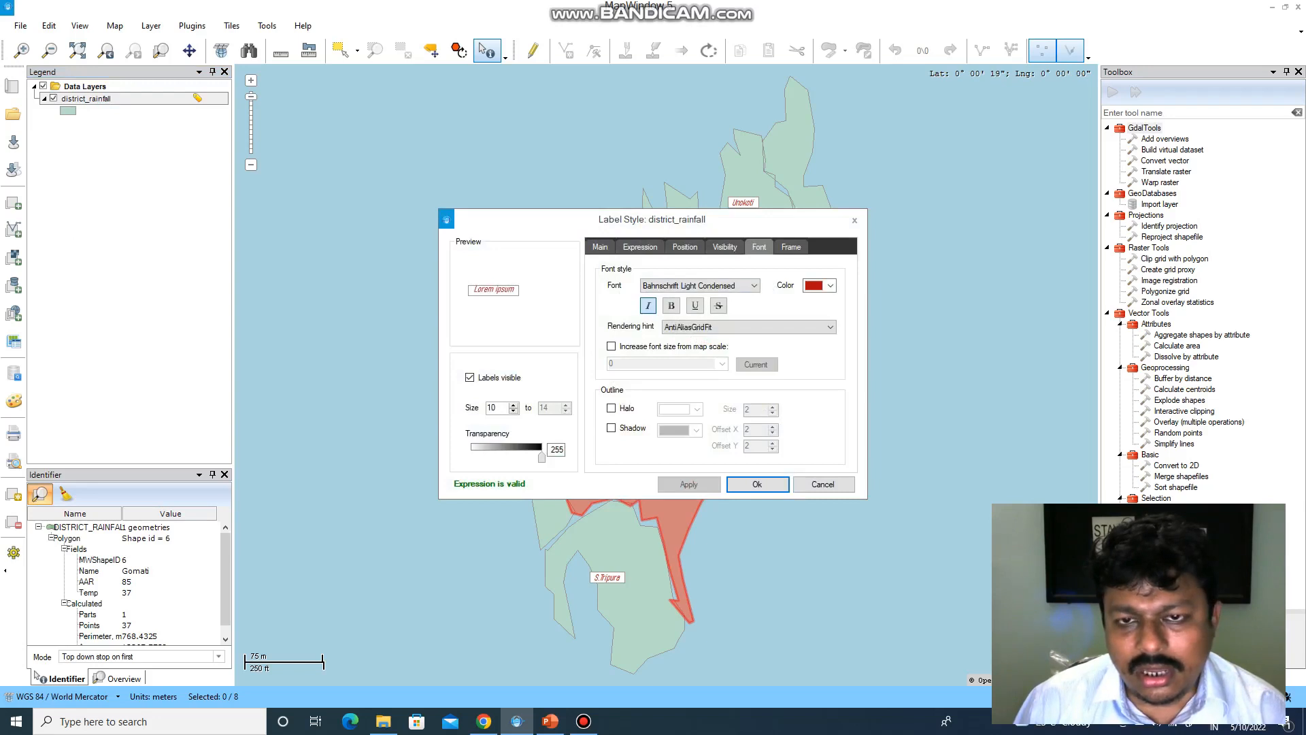
left_click(831, 285)
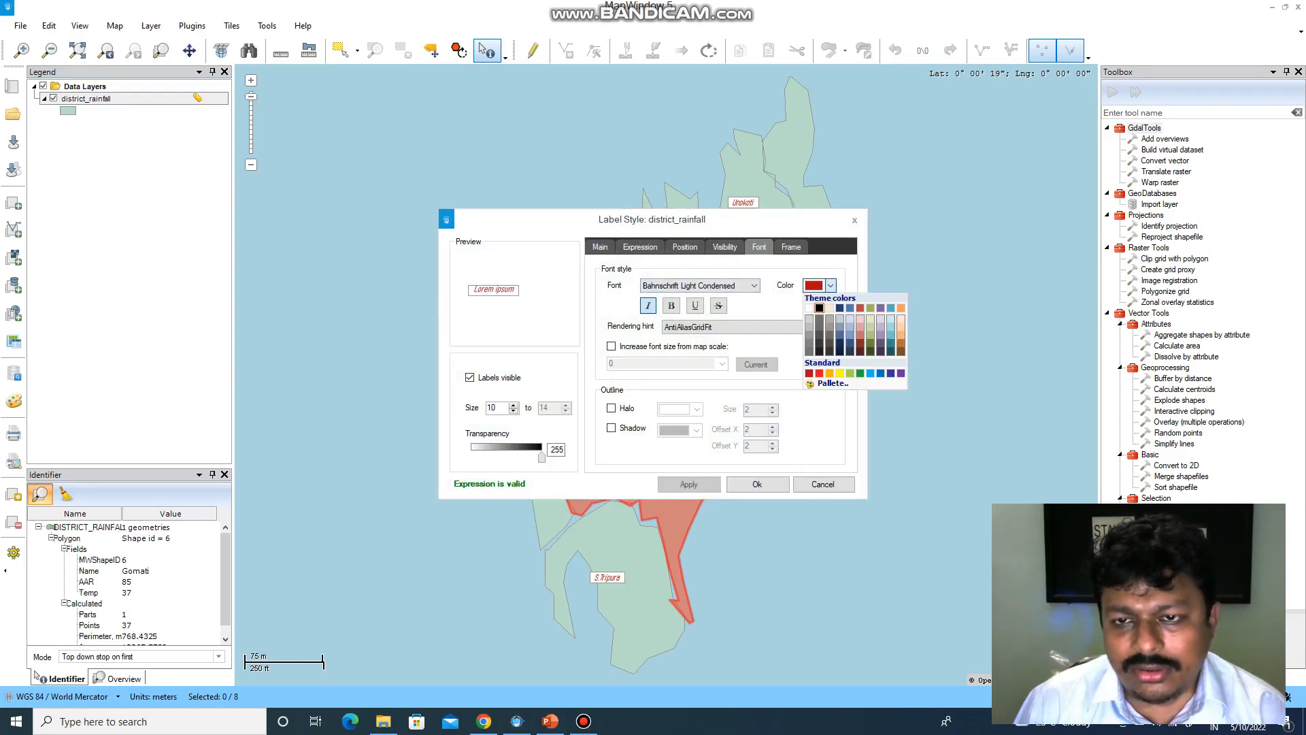
left_click(819, 307)
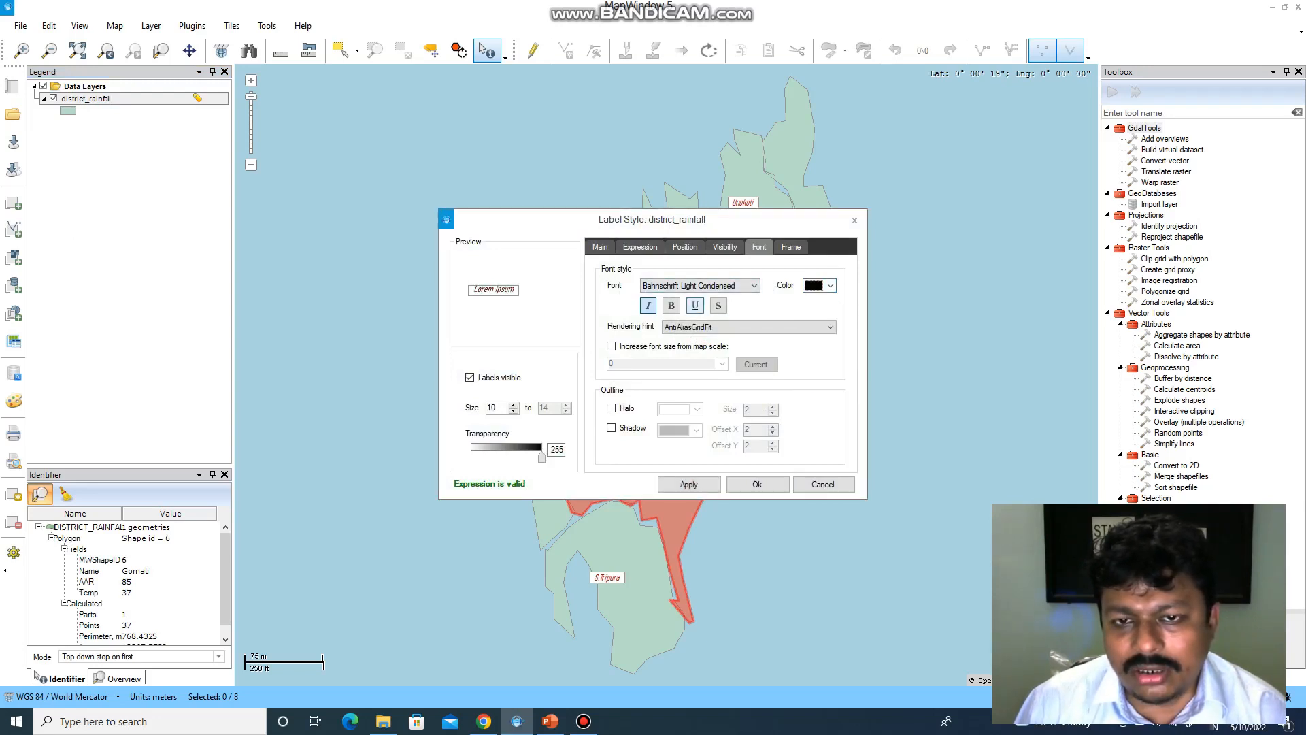
left_click(698, 285)
scroll(694, 505, "down", 5)
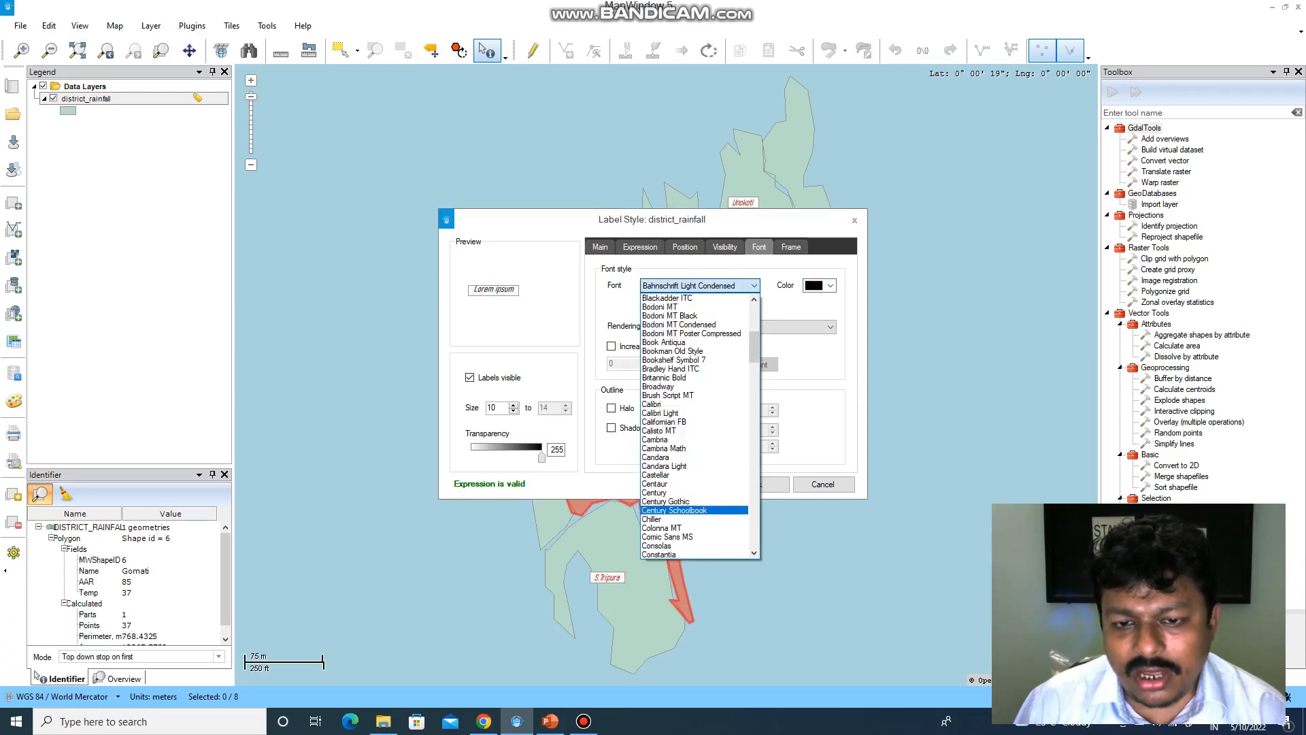
left_click(687, 402)
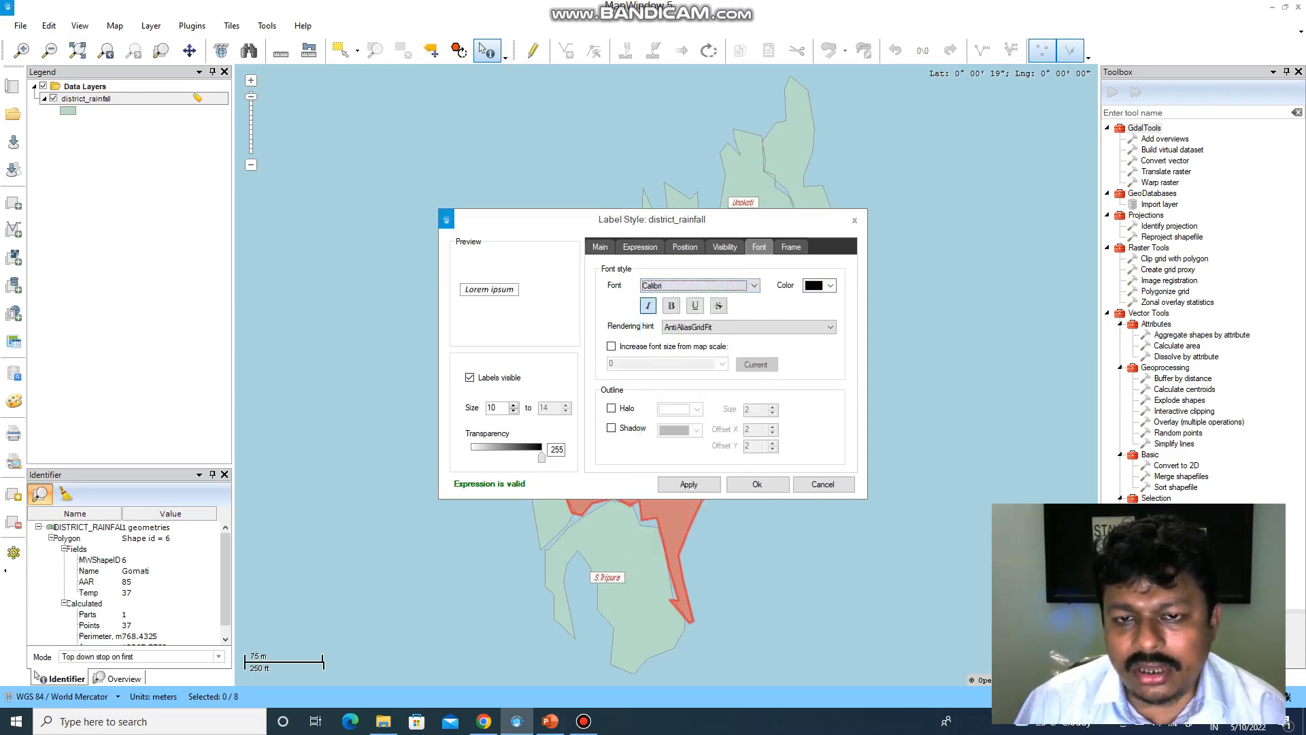
left_click(672, 305)
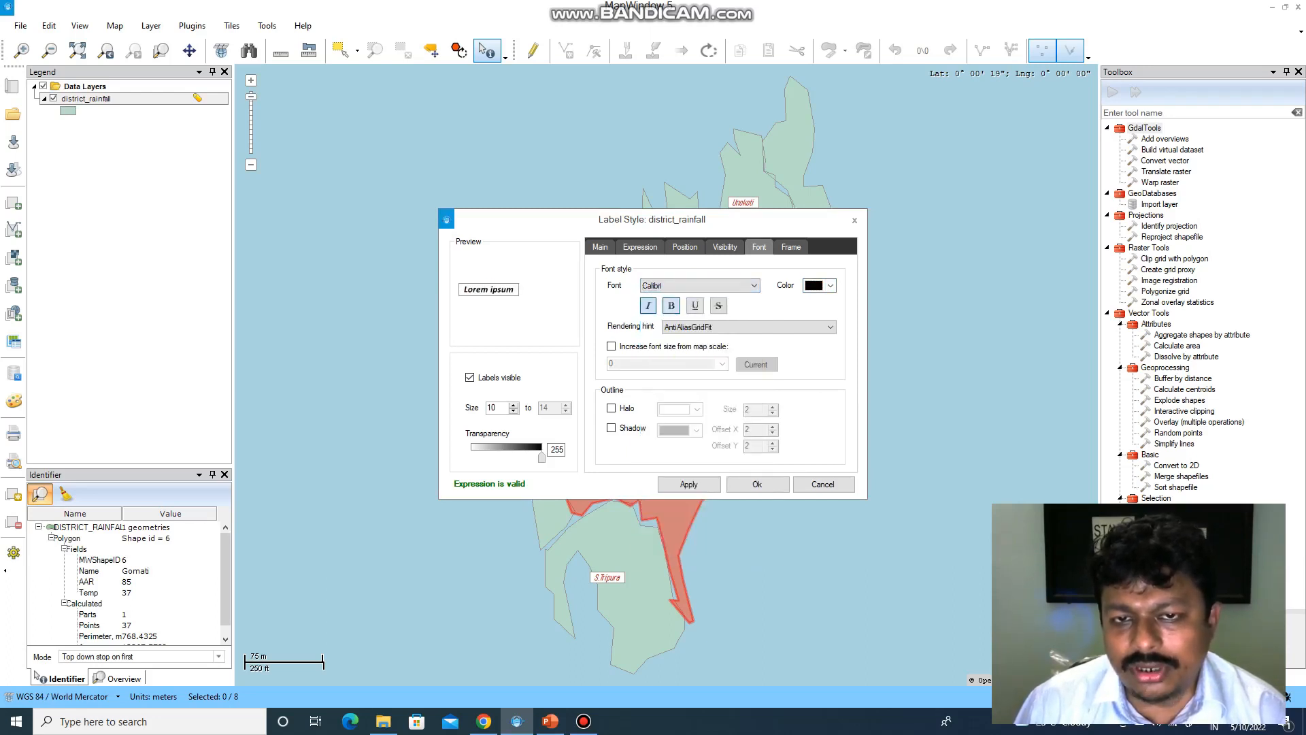
left_click(689, 483)
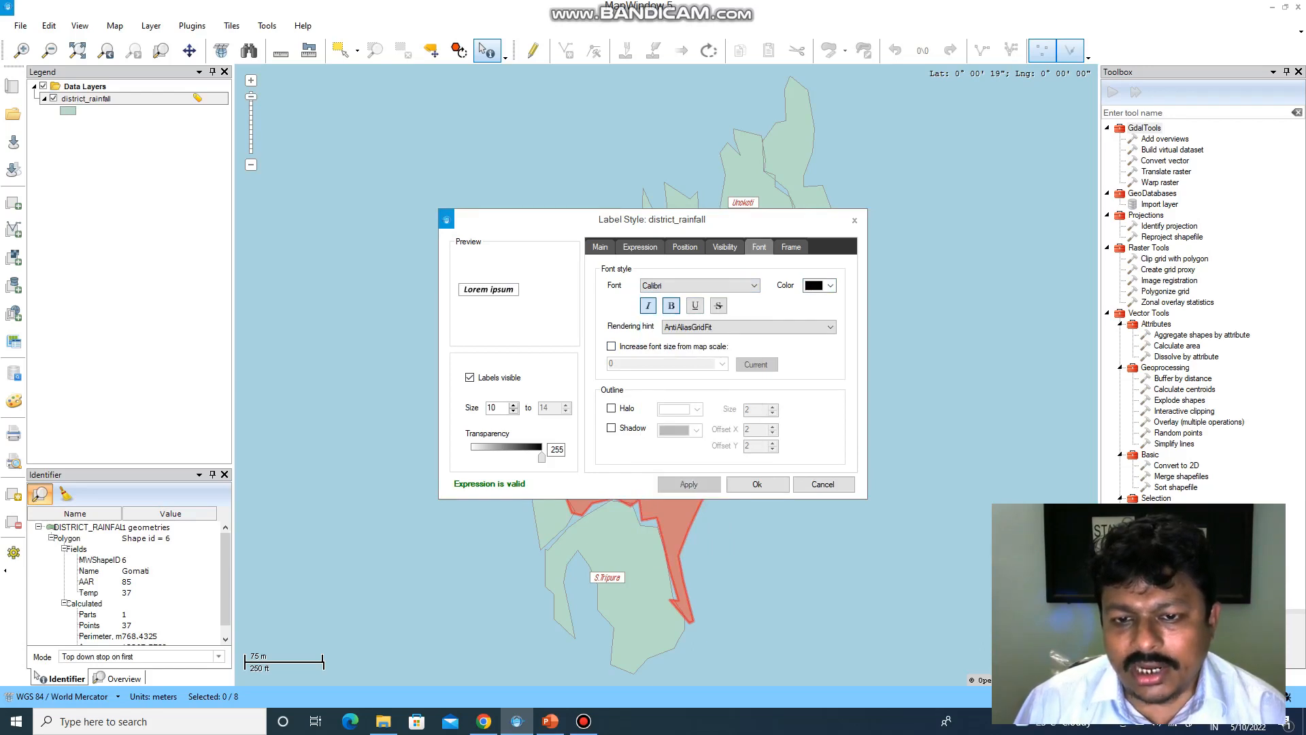
left_click(757, 483)
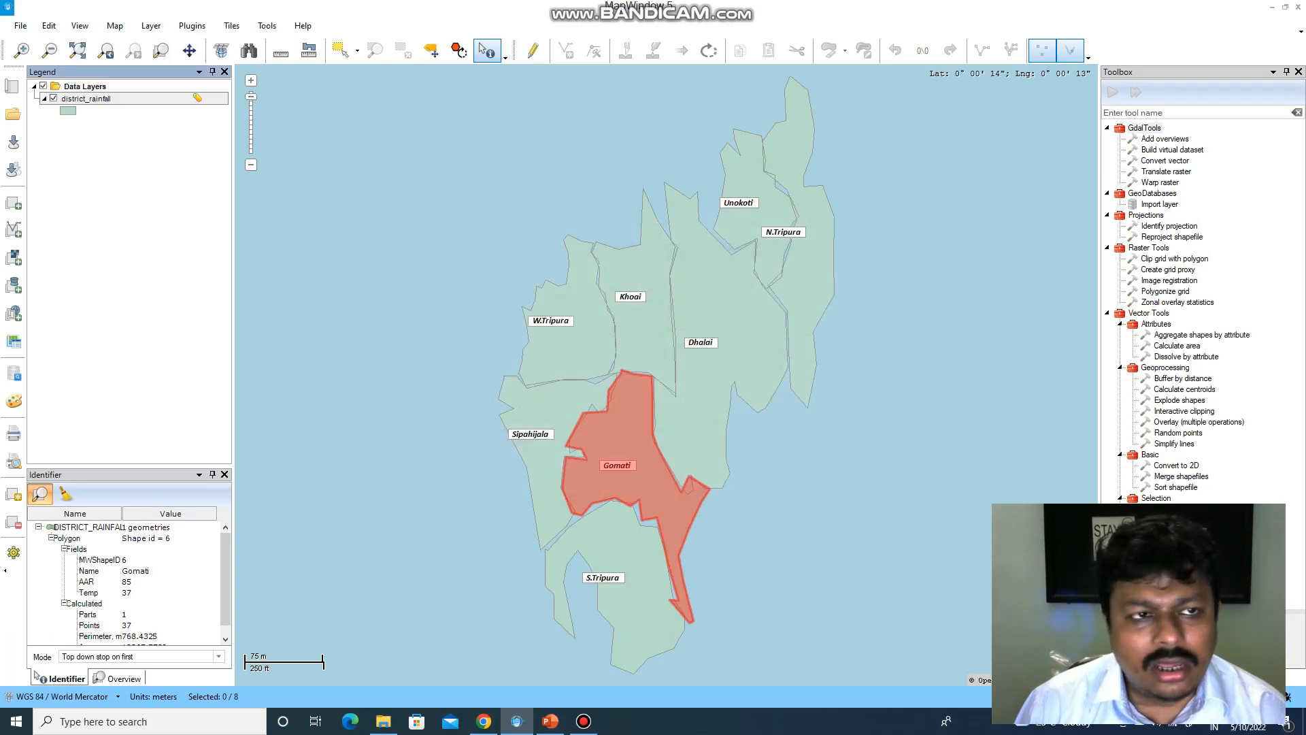
- Label the districts by the AAR field with 2 decimal places
right_click(76, 99)
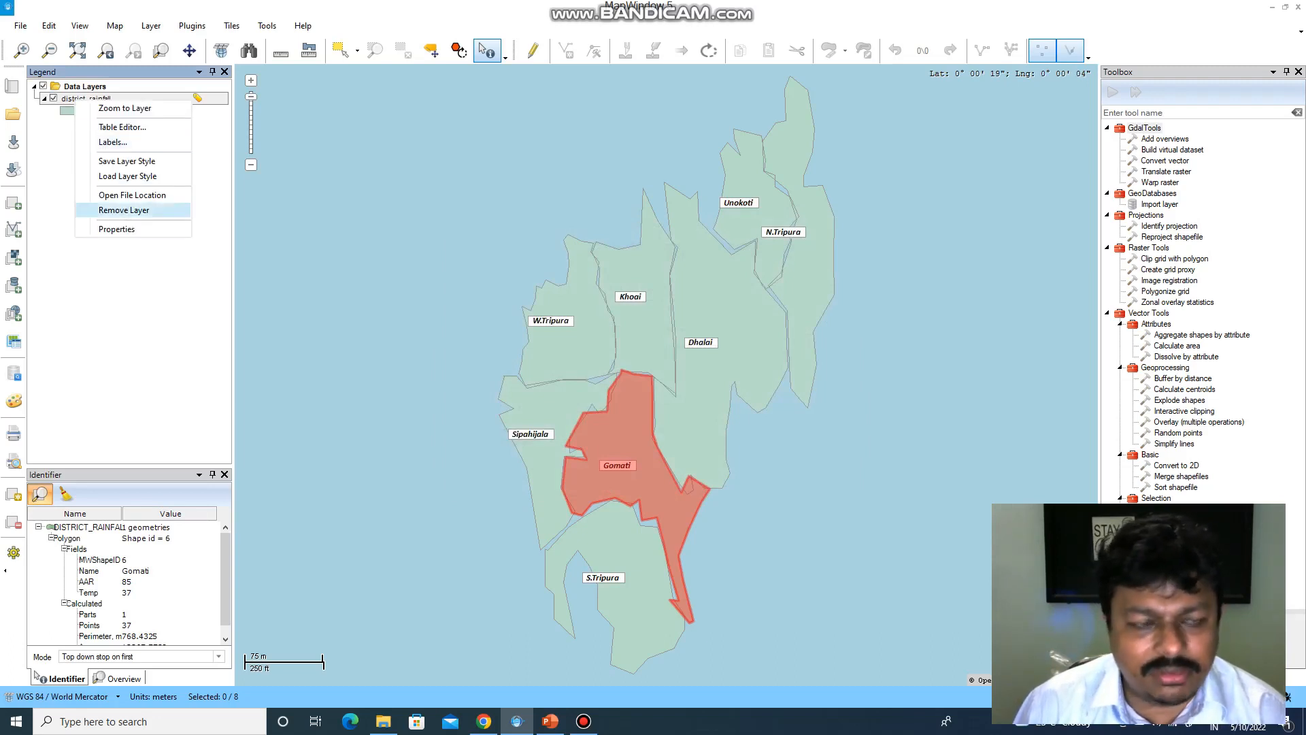
left_click(113, 142)
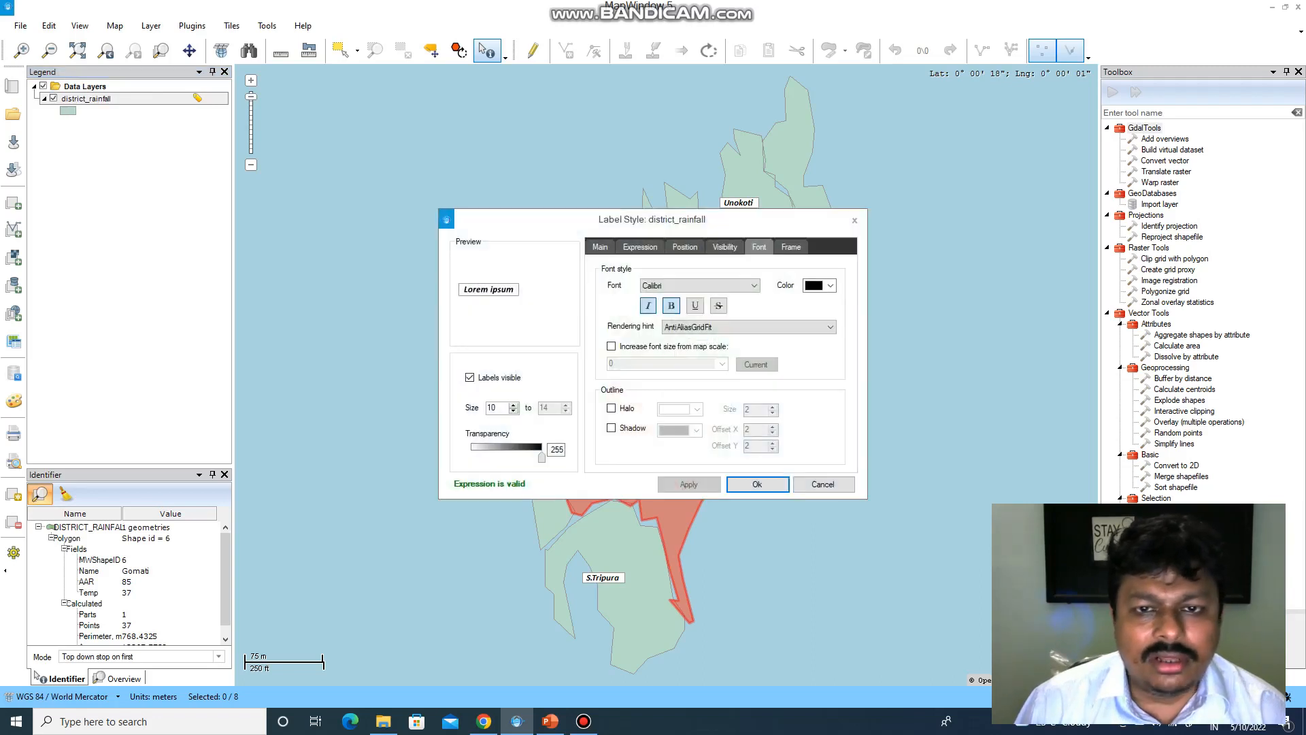
left_click(600, 247)
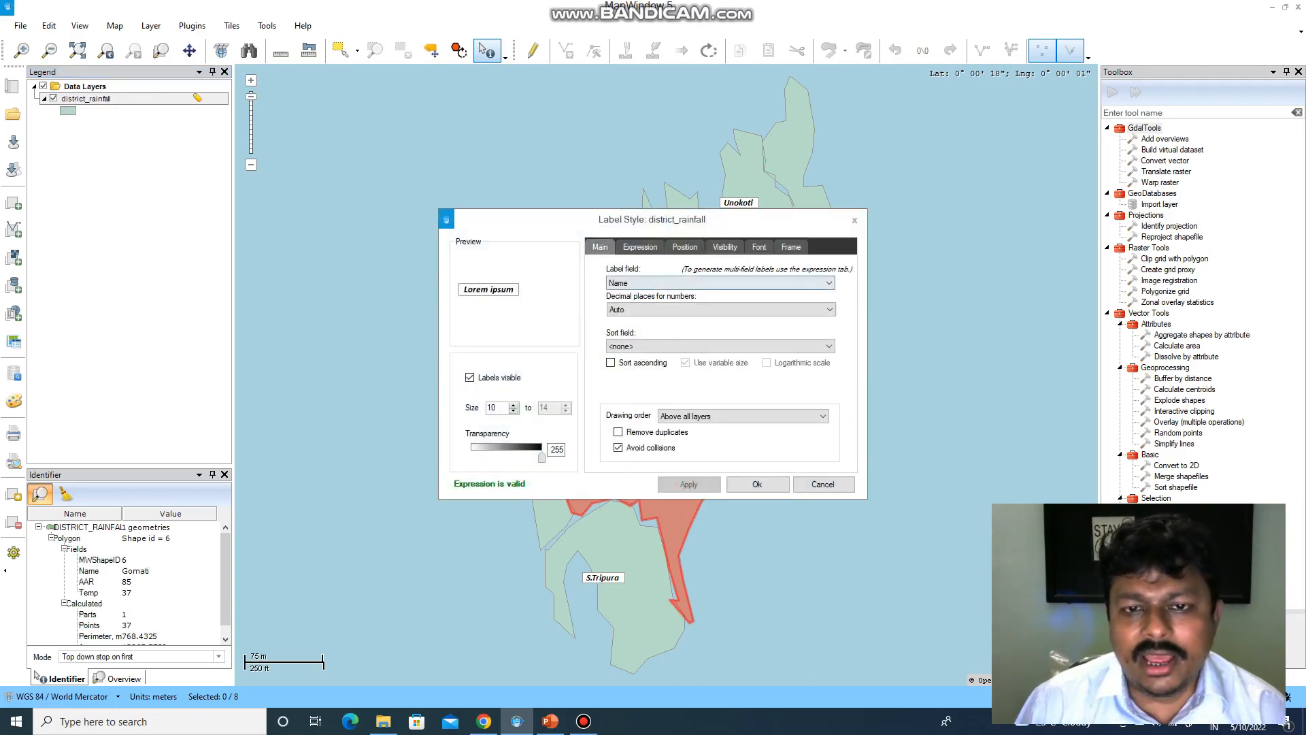
left_click(722, 283)
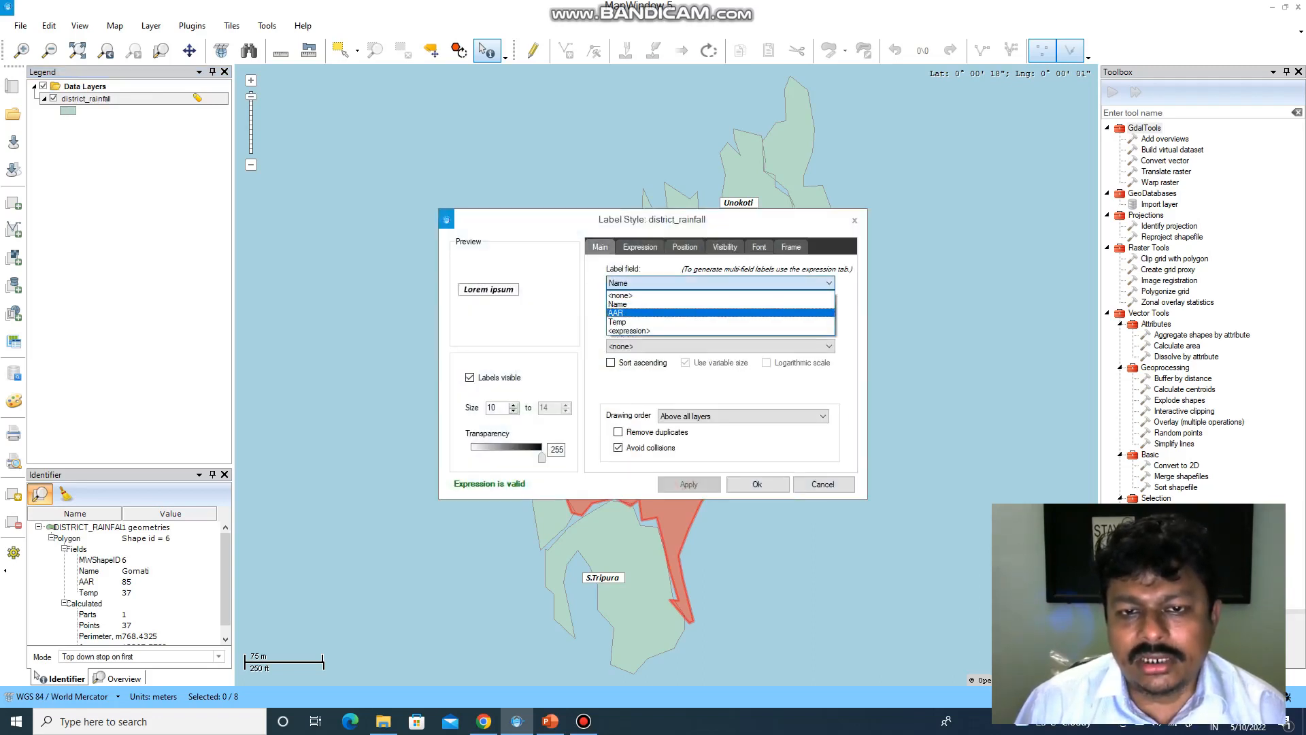
left_click(653, 312)
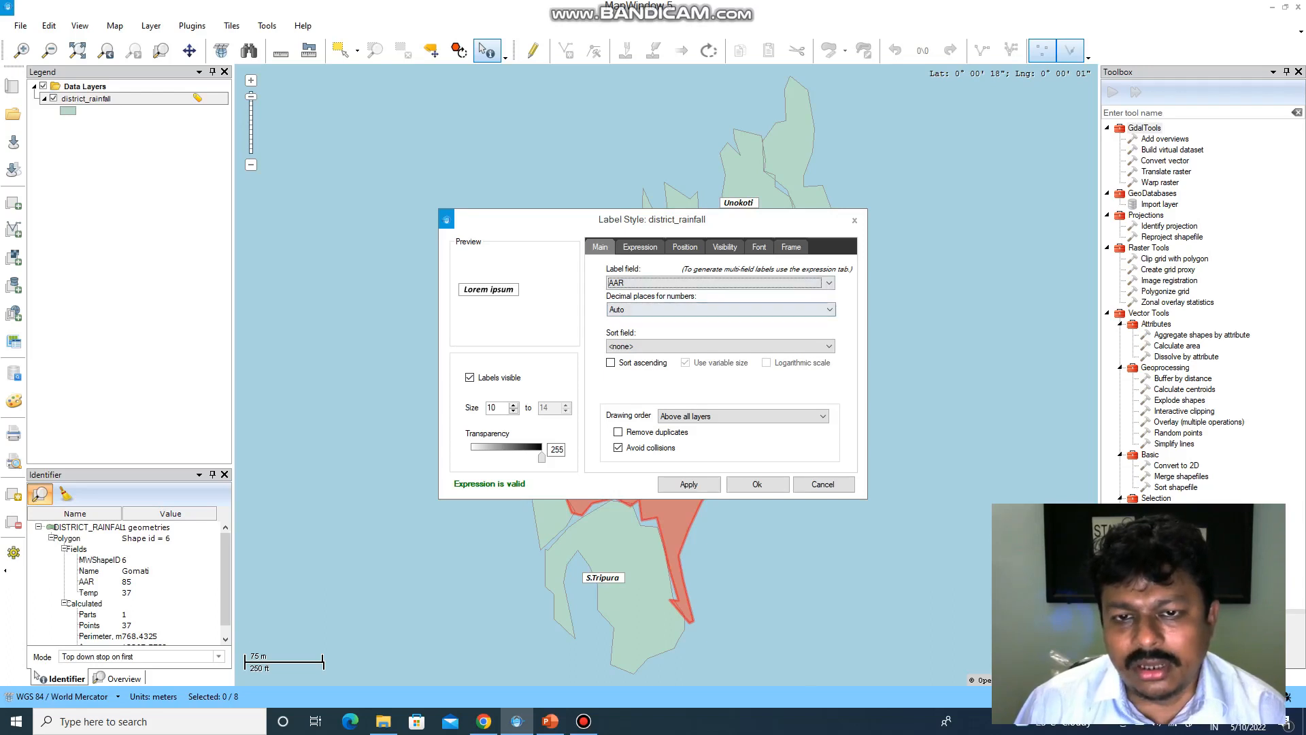
left_click(829, 309)
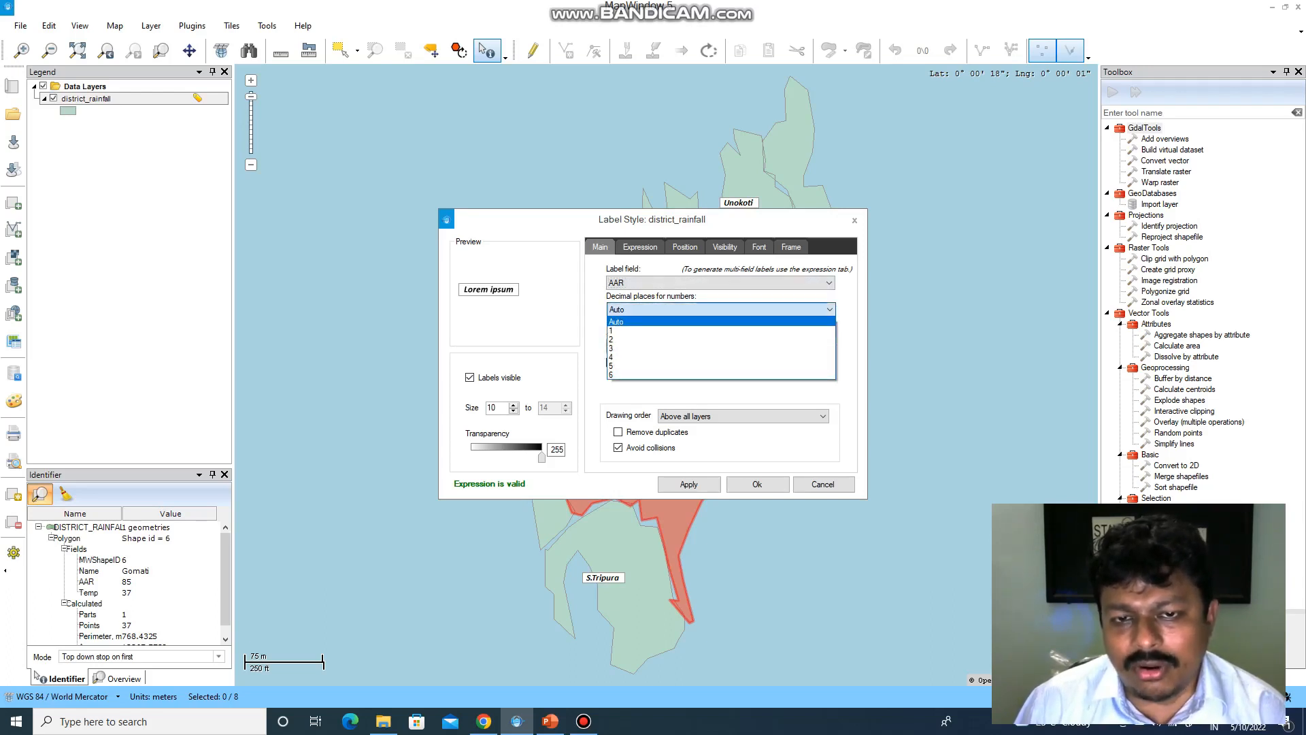
left_click(612, 338)
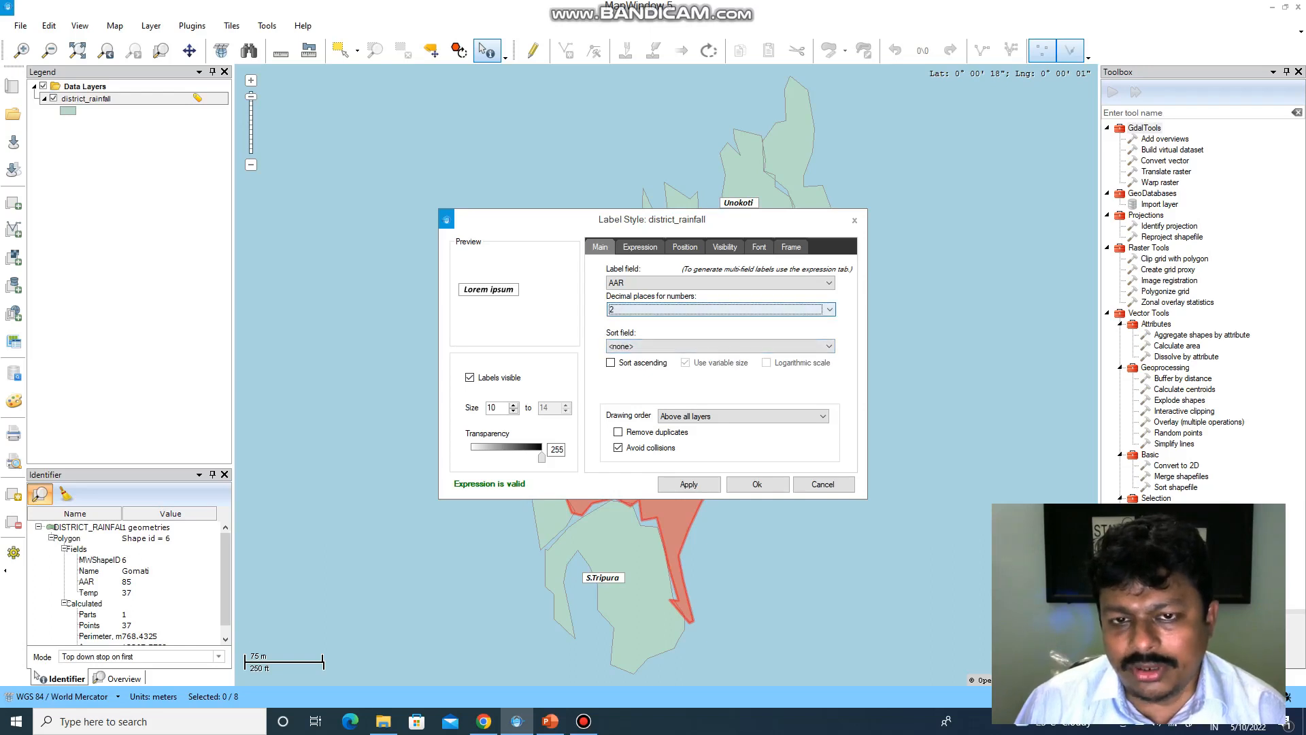
left_click(829, 310)
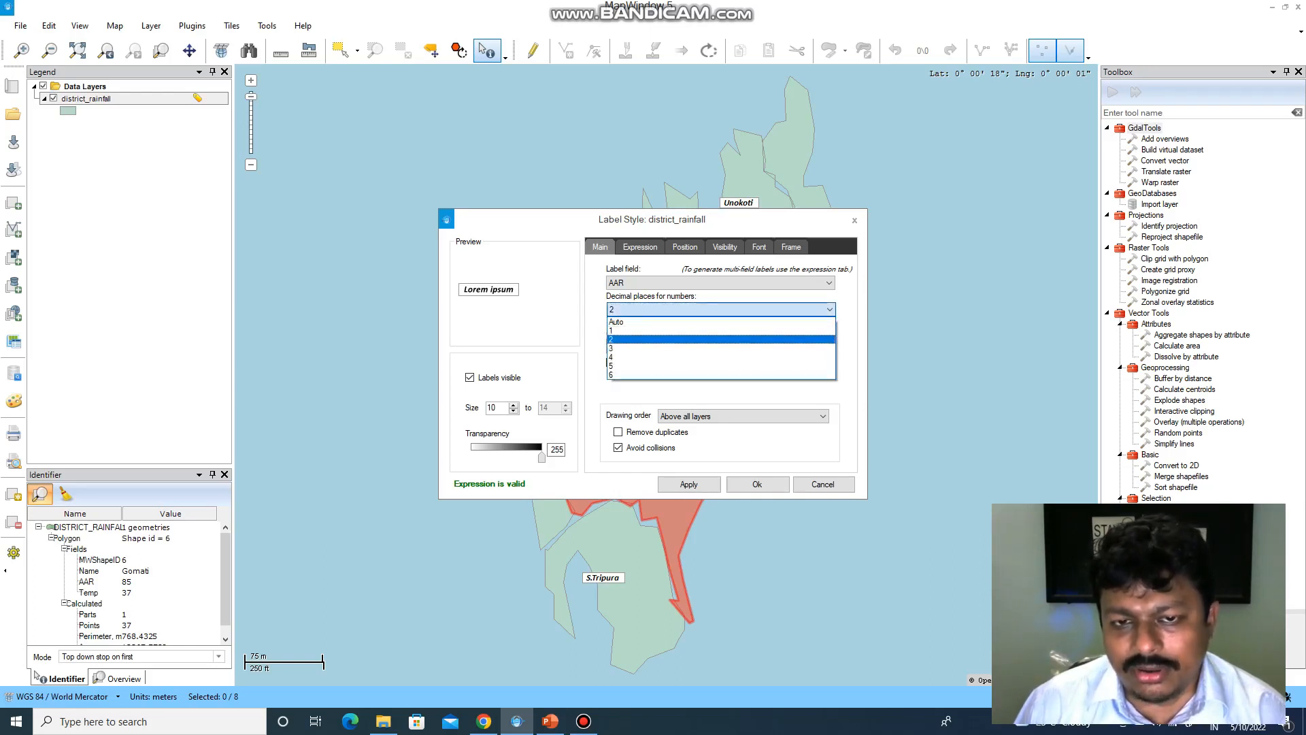
left_click(612, 338)
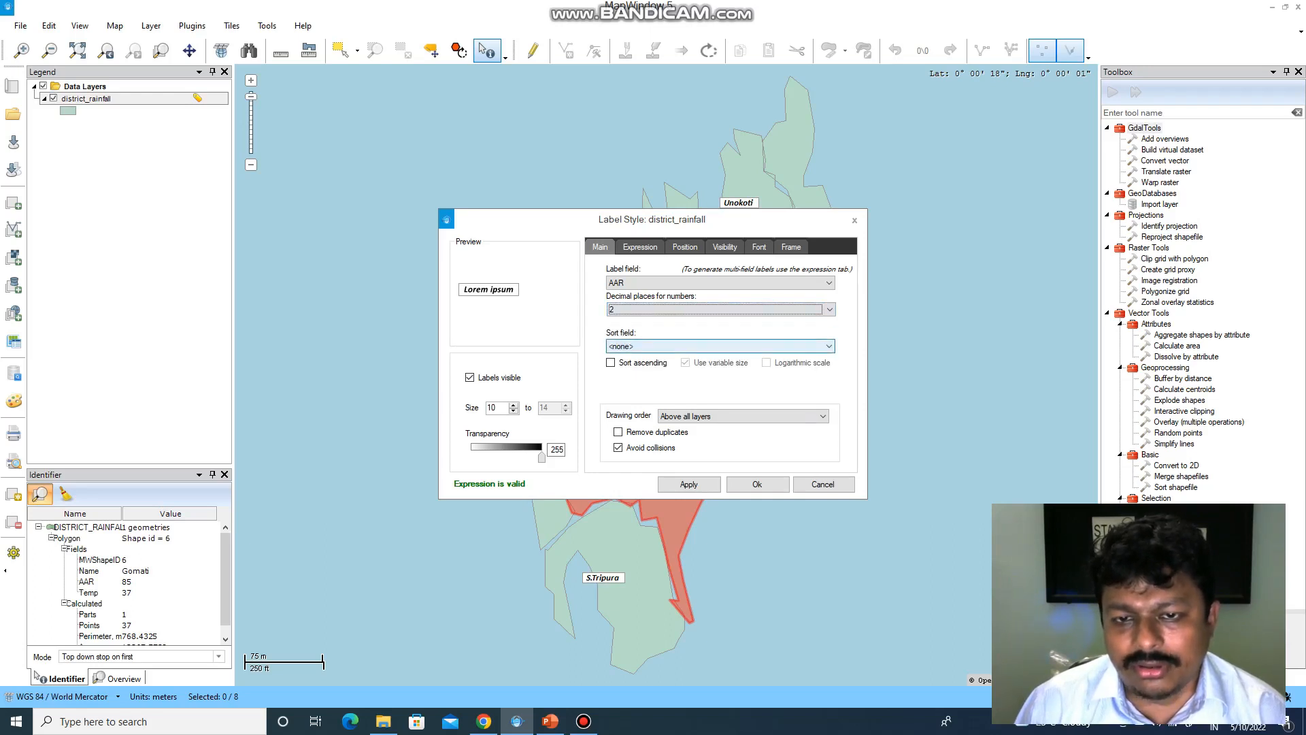
- Sort labels by AAR with variable size 10–14, and apply to the map
left_click(615, 346)
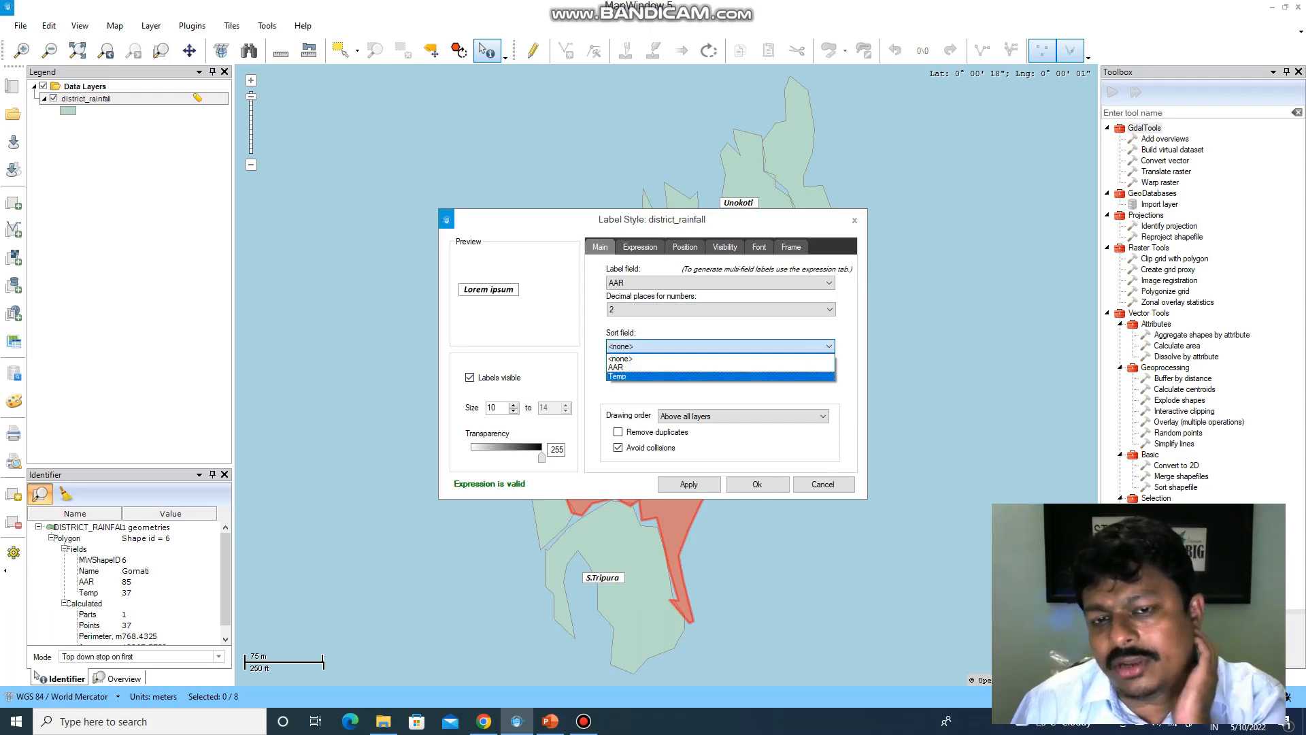
left_click(711, 367)
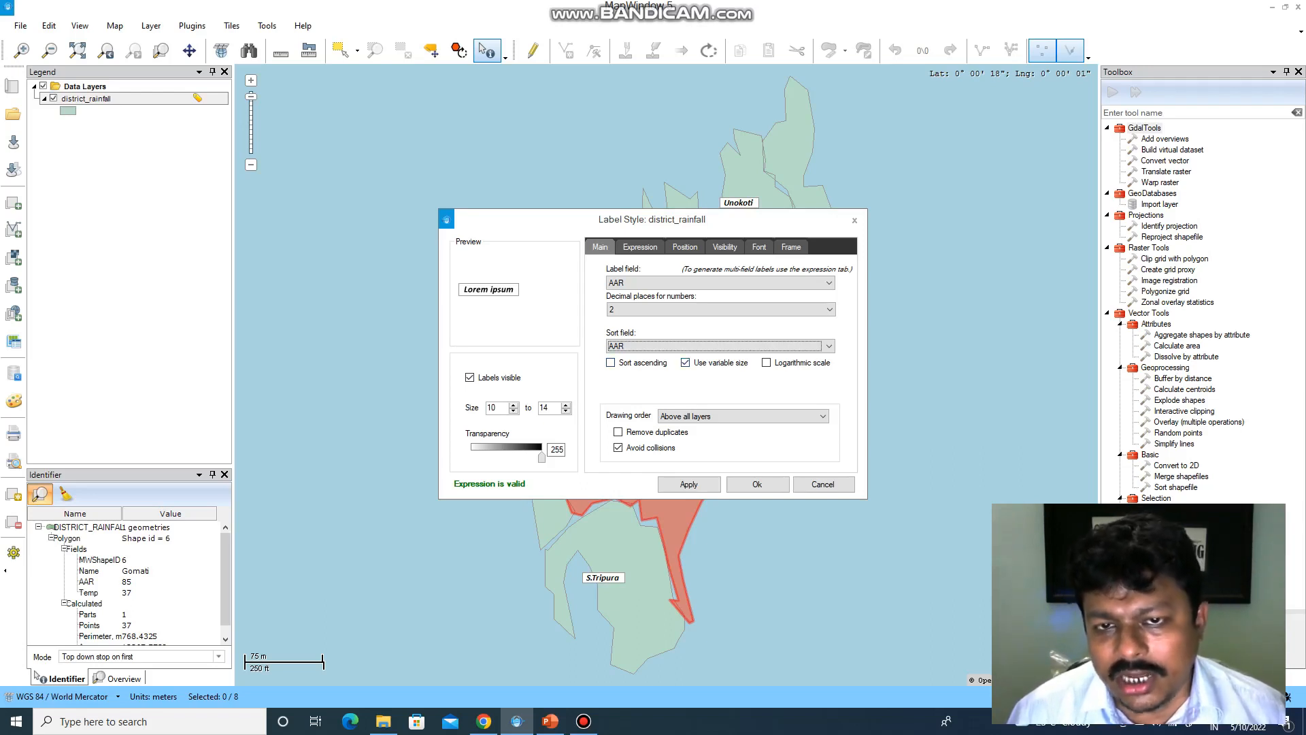
left_click(688, 484)
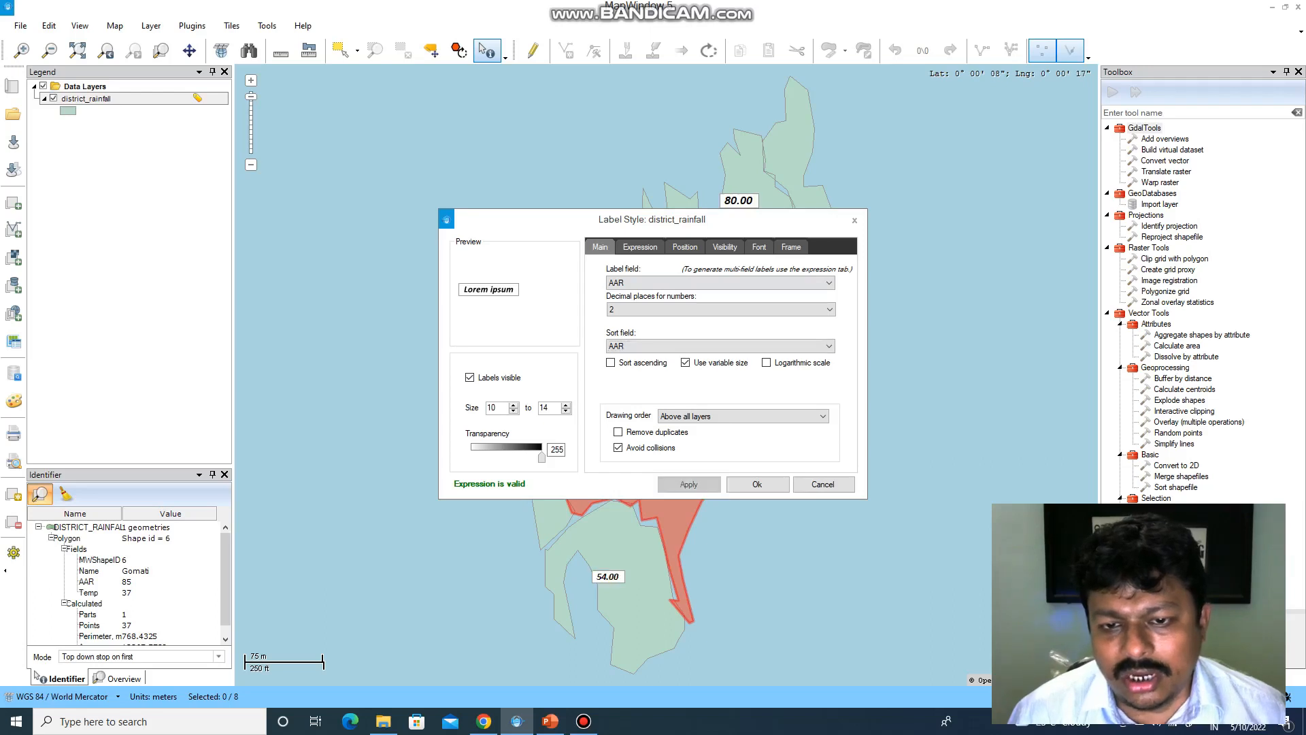
left_click(757, 483)
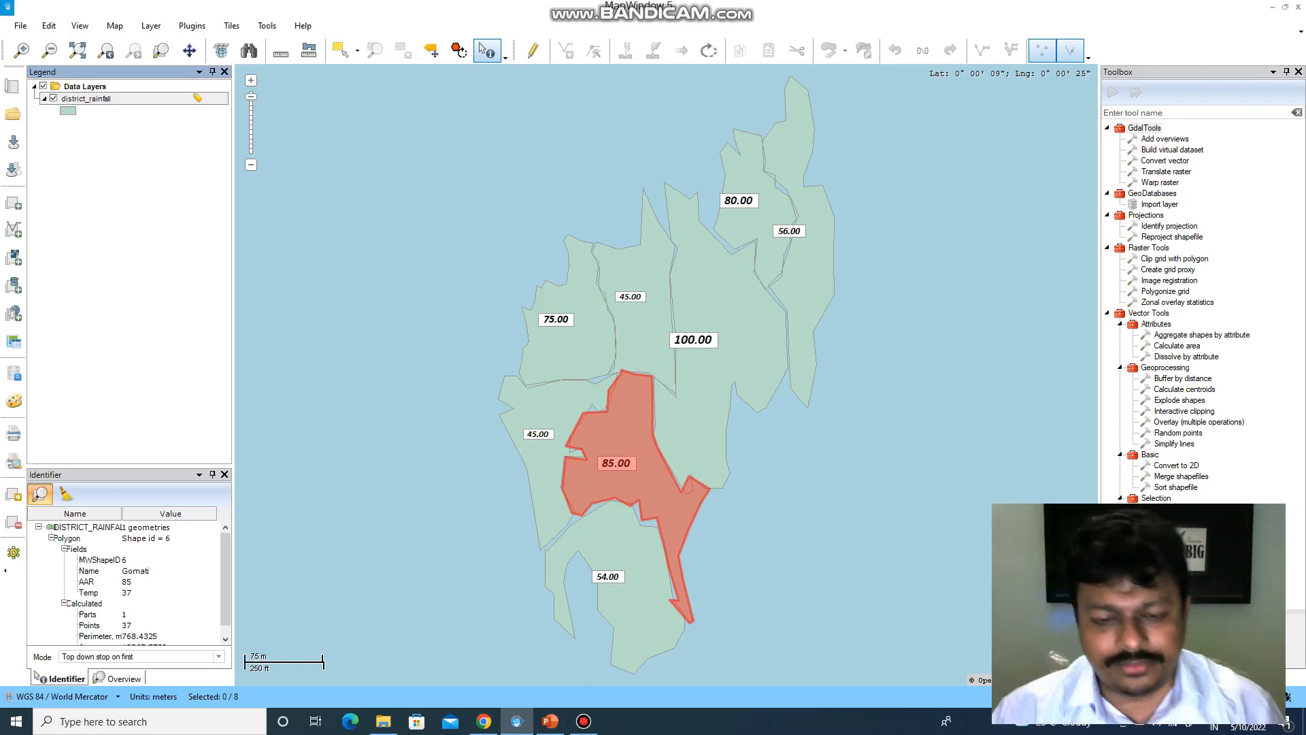
left_click(583, 721)
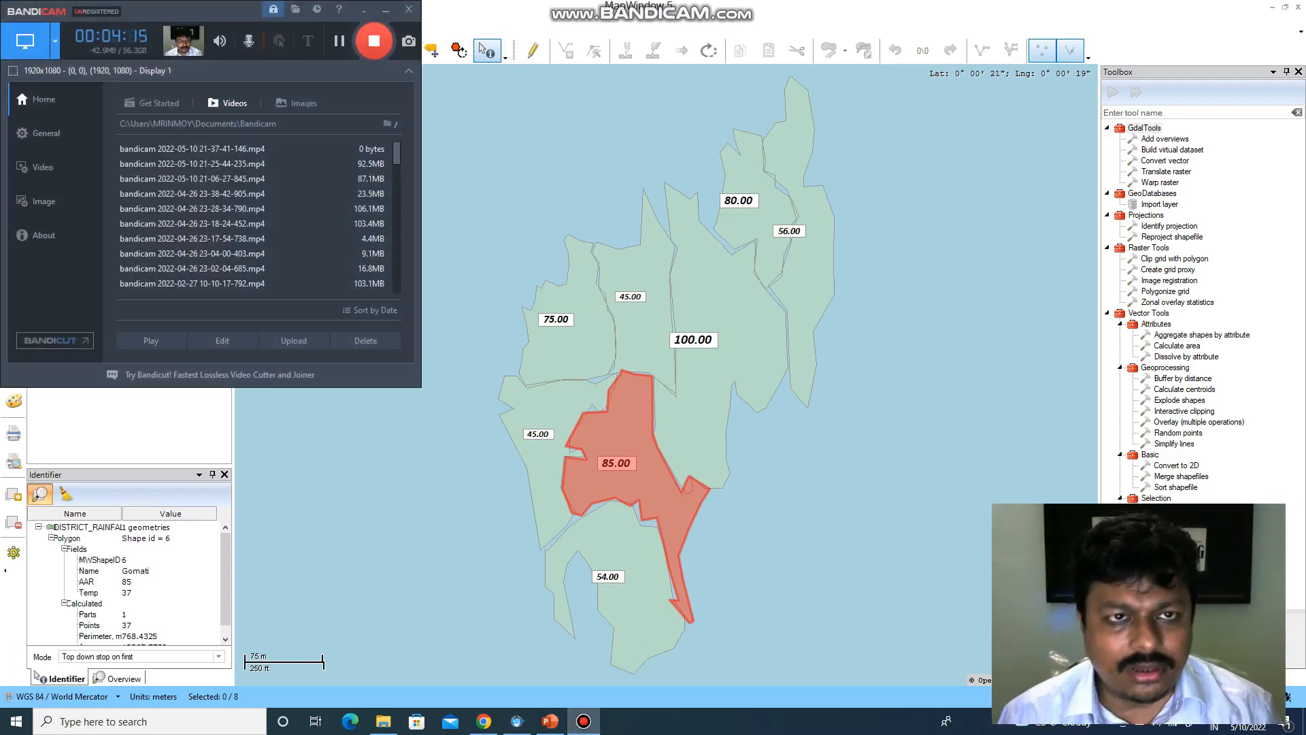